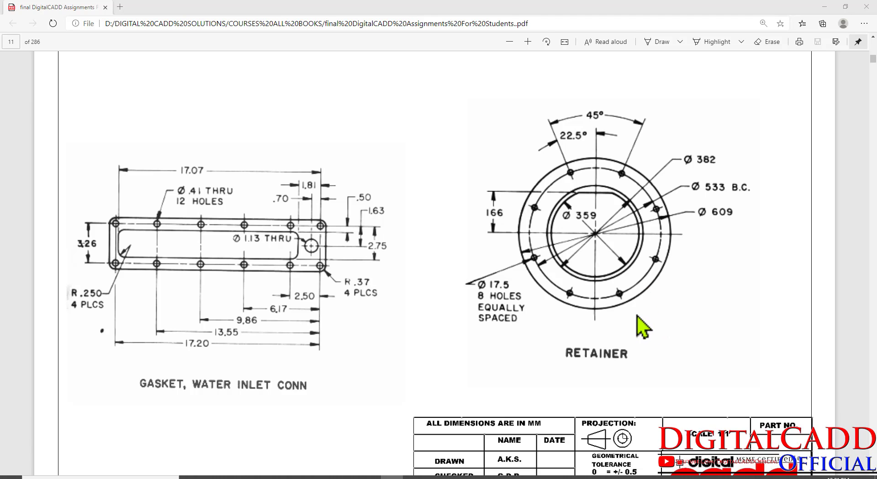
# Examine the retainer drawing in EX: 18 and the neighbouring exercises up to EX: 22 in the assignments PDF.
pyautogui.scroll(2, 638, 326)
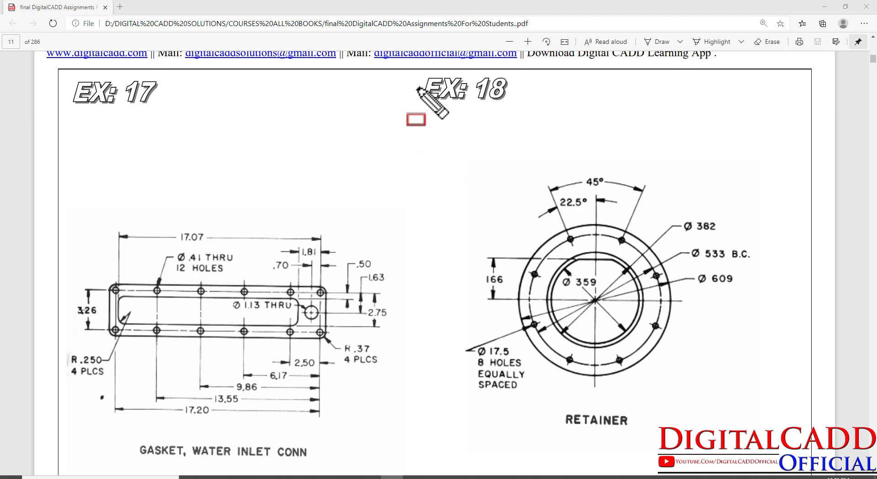
pyautogui.moveTo(418, 70); pyautogui.dragTo(532, 116)
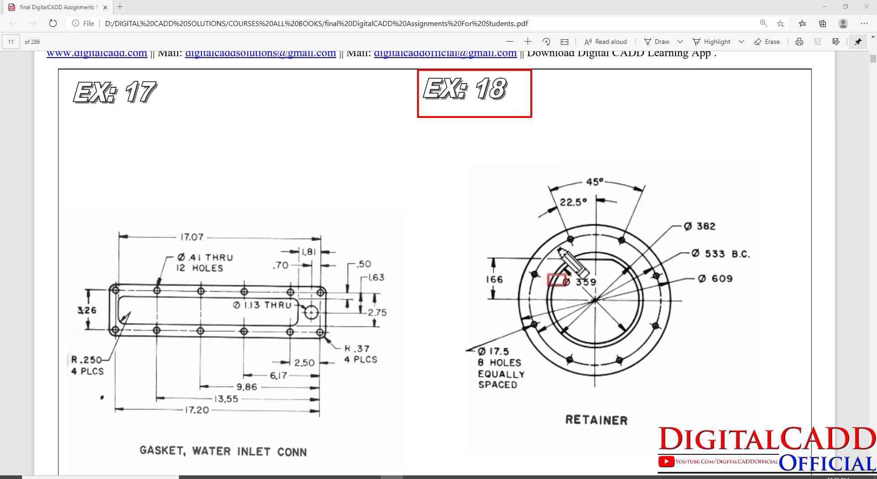
pyautogui.moveTo(457, 136); pyautogui.dragTo(567, 309)
pyautogui.moveTo(633, 379); pyautogui.dragTo(767, 461)
pyautogui.press('Escape')
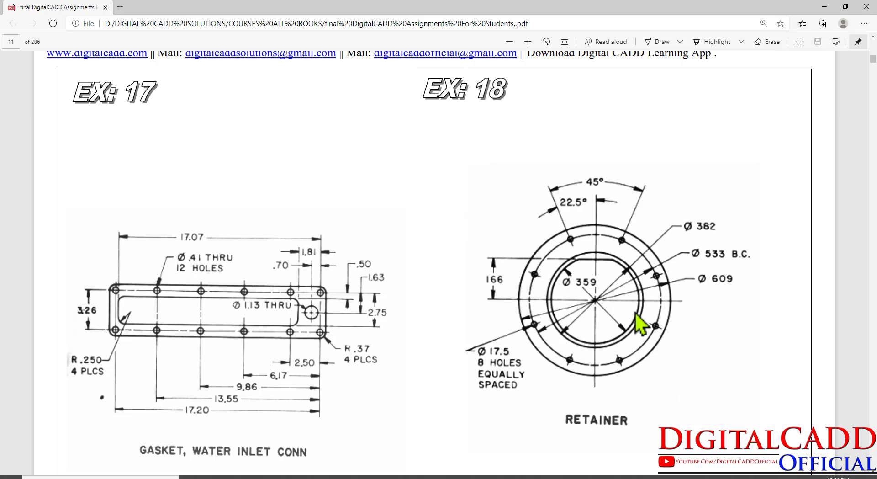
pyautogui.scroll(-11, 637, 323)
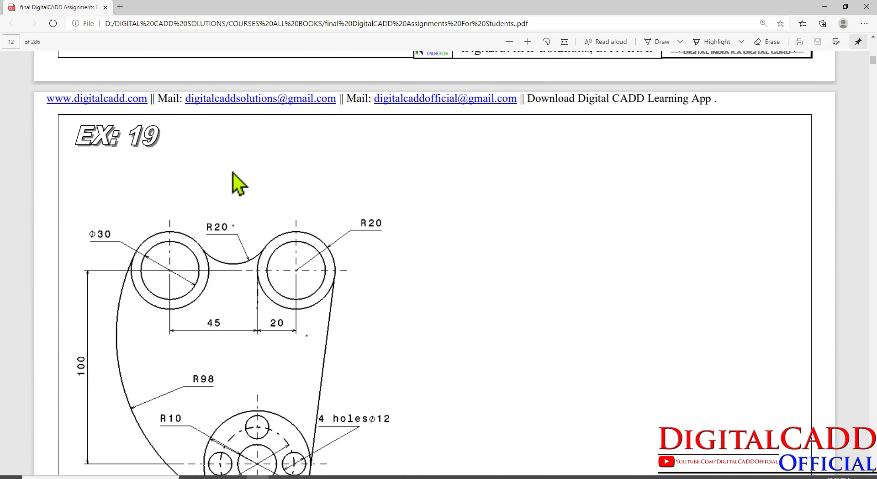
pyautogui.scroll(-9, 390, 234)
pyautogui.scroll(-3, 547, 249)
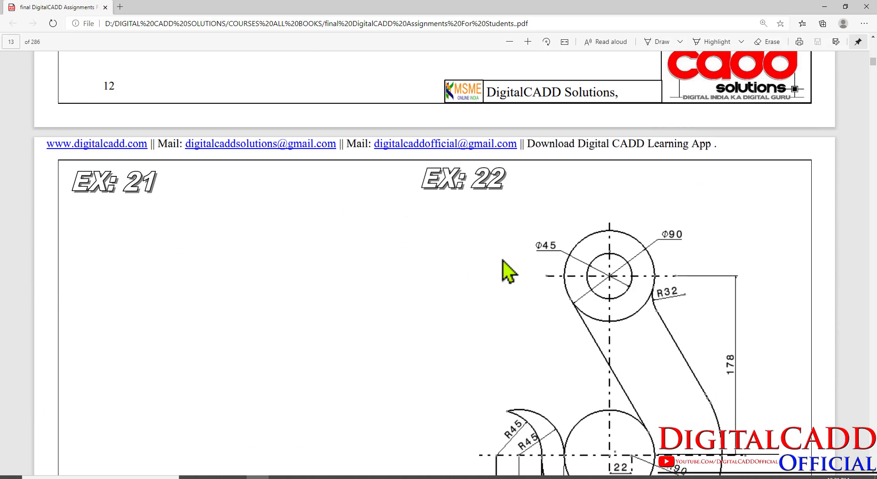
pyautogui.scroll(-2, 505, 270)
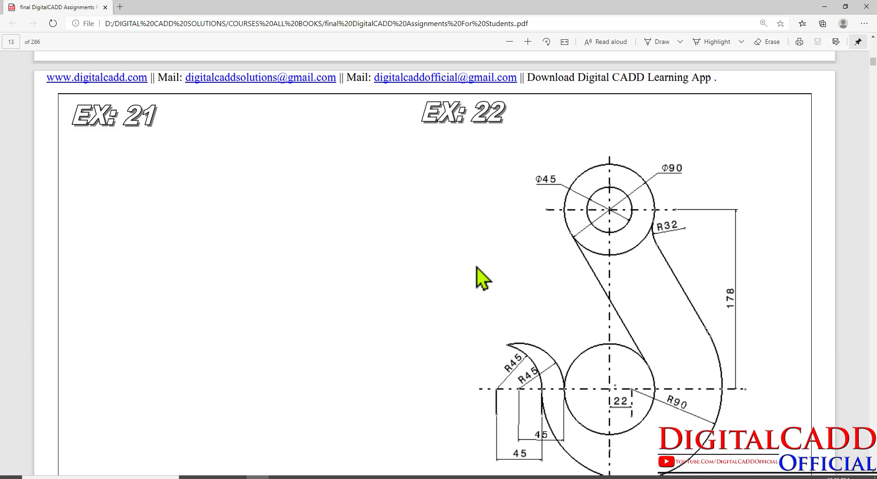
pyautogui.scroll(4, 482, 274)
pyautogui.scroll(15, 485, 275)
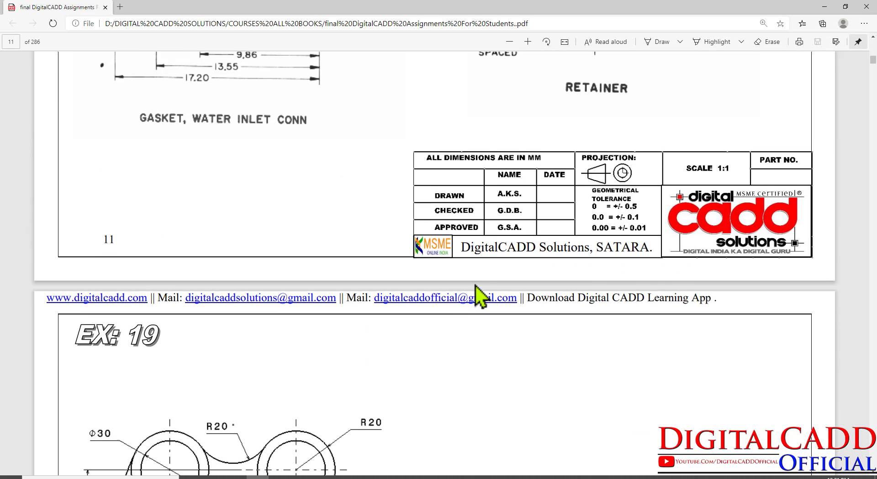
pyautogui.scroll(3, 423, 313)
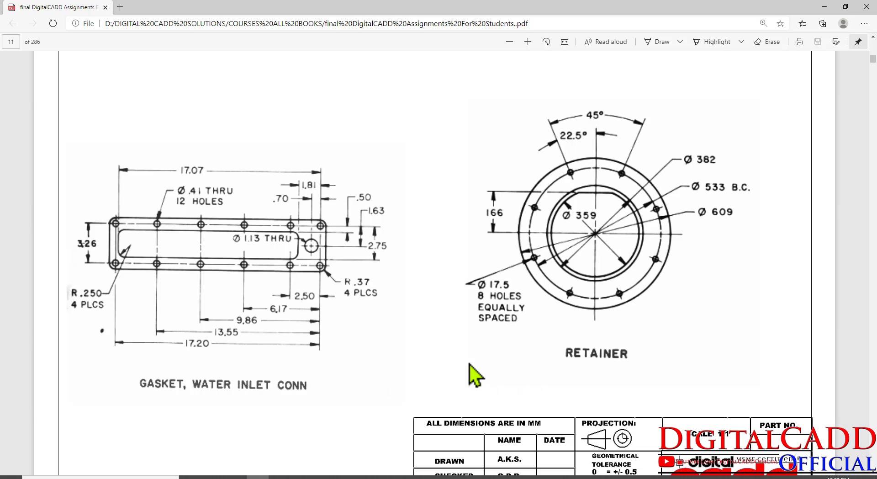
pyautogui.scroll(2, 503, 338)
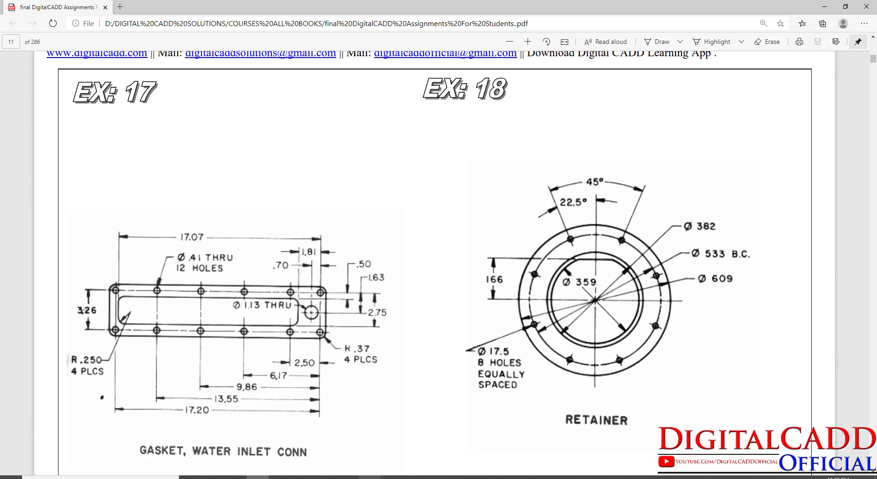
# Switch to AutoCAD and start a new drawing from the acad.dwt template.
pyautogui.click(370, 477)
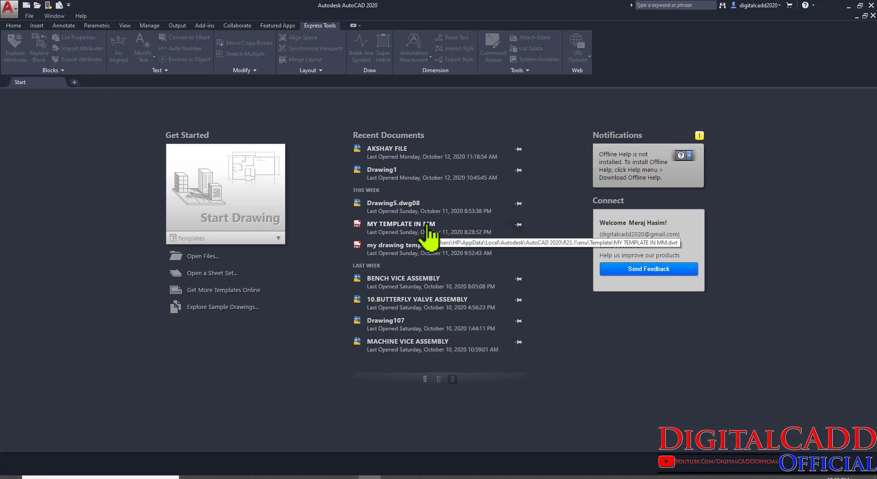
pyautogui.click(277, 239)
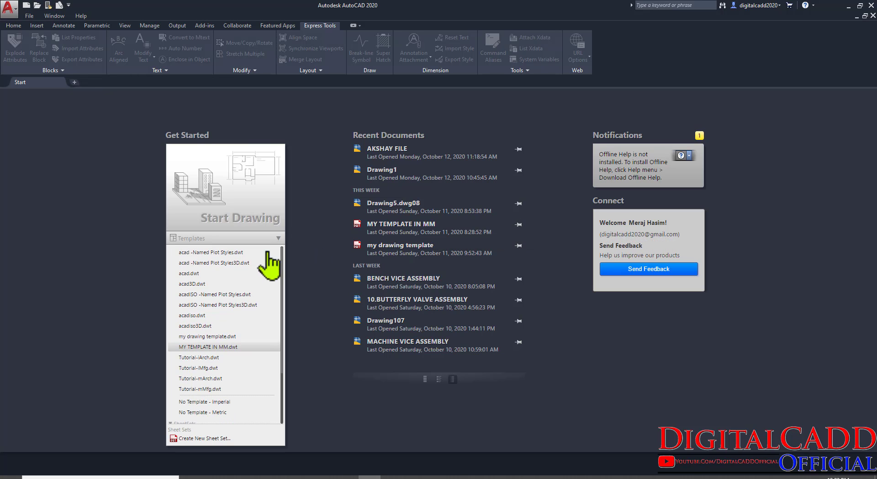
pyautogui.click(209, 274)
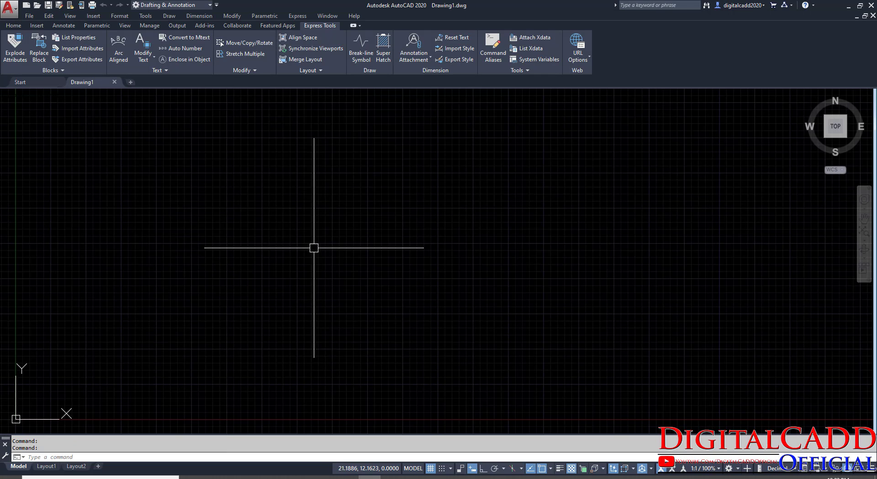
pyautogui.click(13, 26)
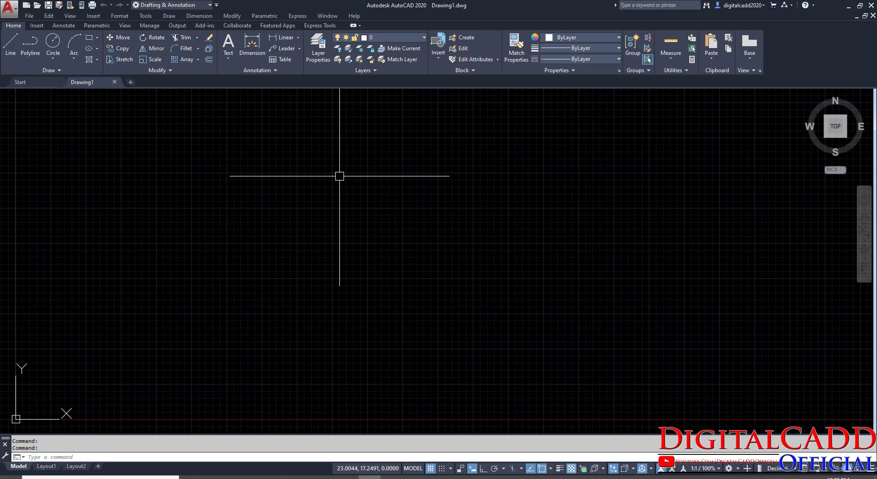
# Check the new drawing's length precision and insertion scale in the Drawing Units dialog without changing them.
pyautogui.write('un')
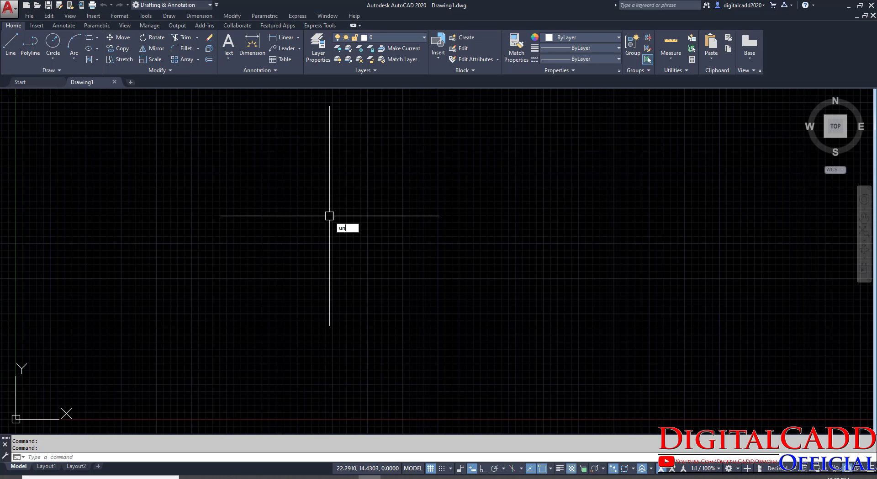
pyautogui.press('Return')
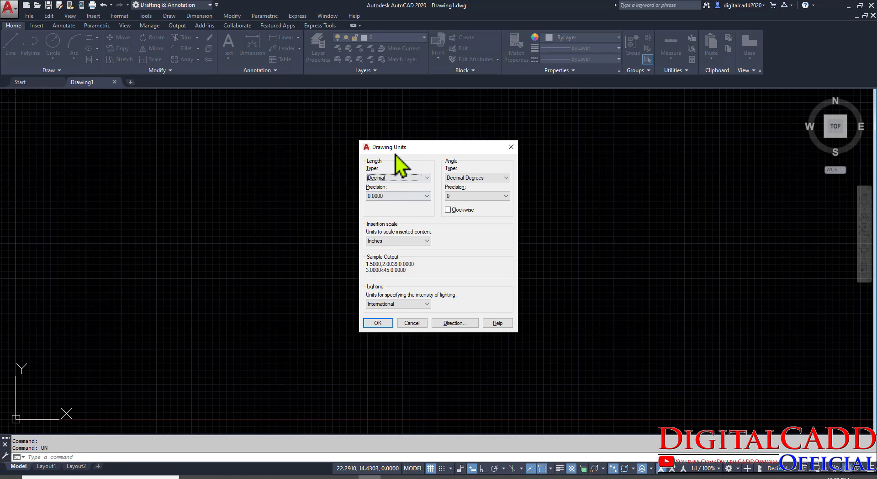
pyautogui.click(412, 323)
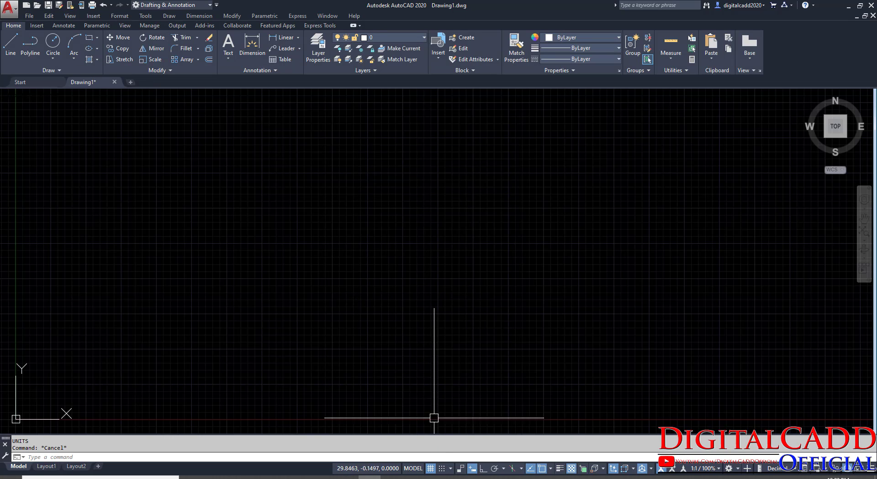
# Turn off the grid display and close the drawing without saving it.
pyautogui.click(432, 474)
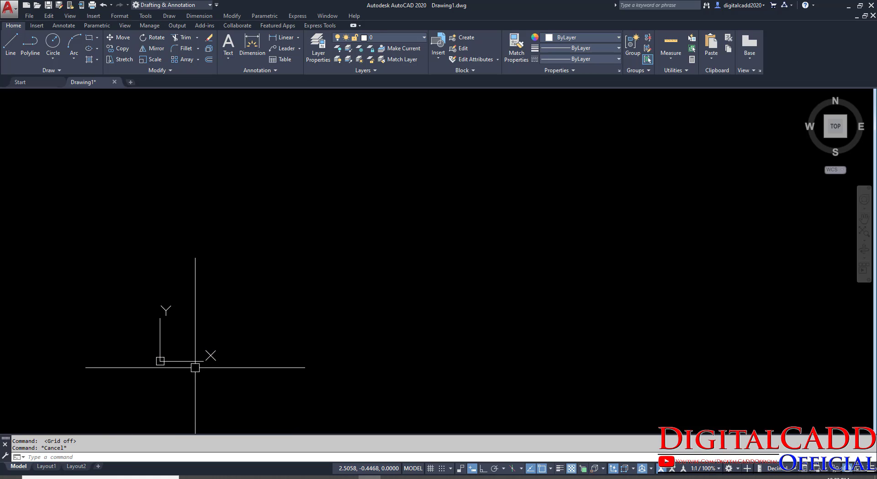
pyautogui.click(115, 83)
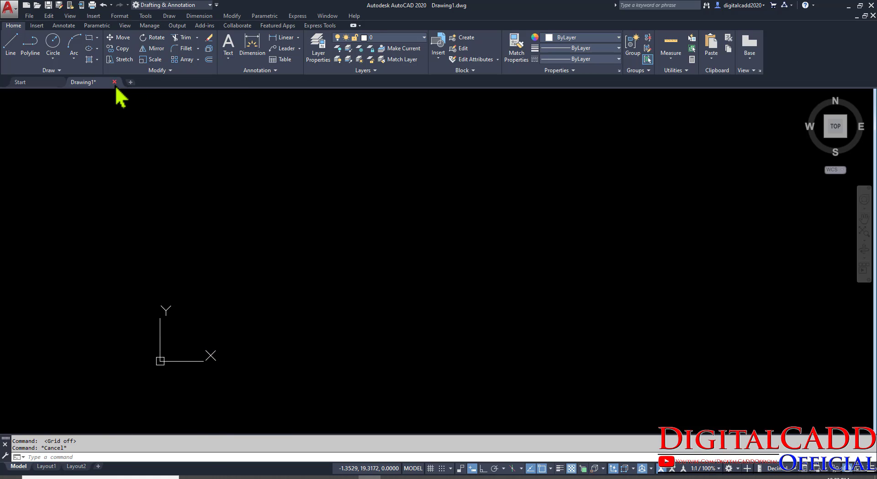
pyautogui.click(451, 264)
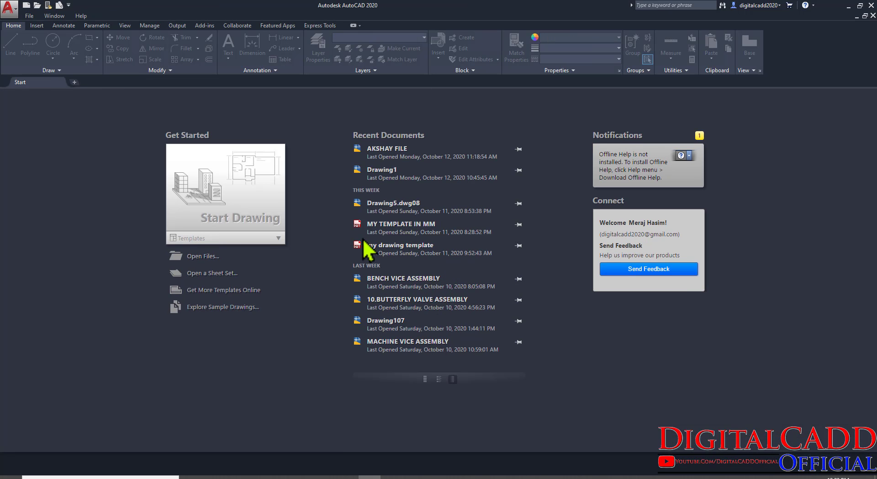
# Open the recent template MY TEMPLATE IN MM.dwt and review its drawing units, accepting the existing settings.
pyautogui.click(417, 229)
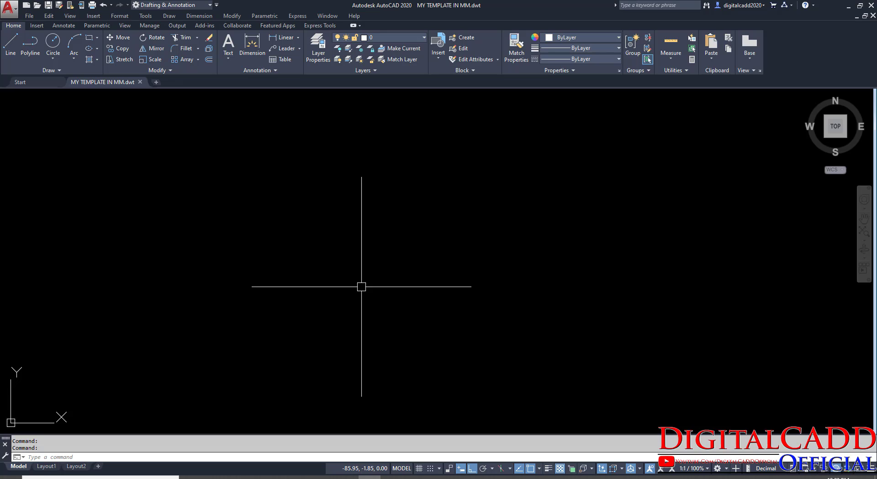
pyautogui.write('UN')
pyautogui.press('Return')
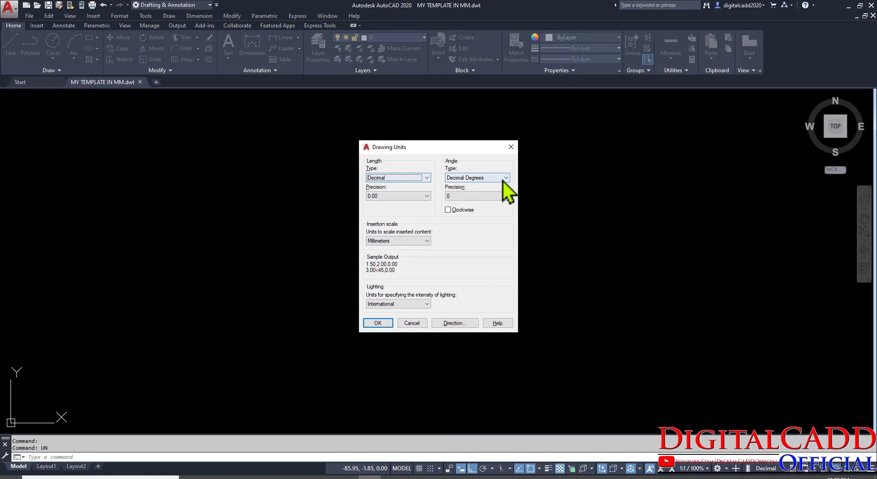
pyautogui.click(386, 323)
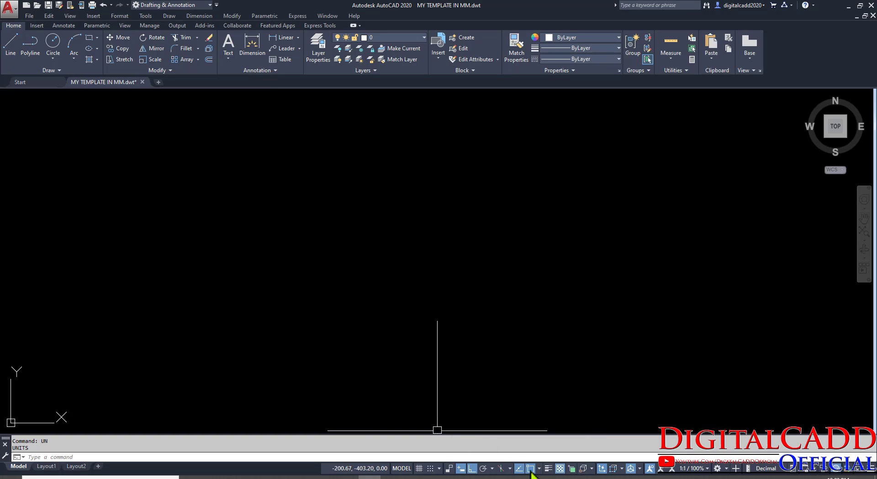
pyautogui.moveTo(81, 86)
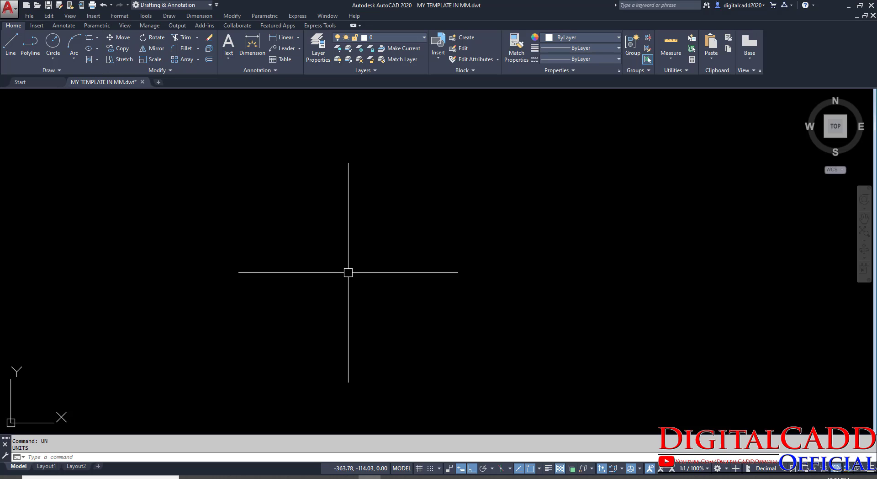
# Return to the assignments PDF and compare the gasket in EX: 17, the retainer in EX: 18 and the EX: 19 drawing.
pyautogui.click(258, 476)
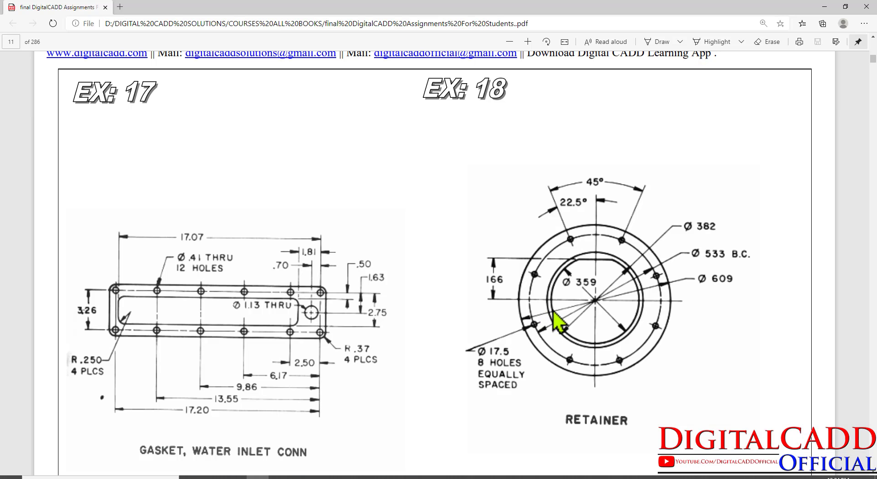
pyautogui.scroll(-2, 558, 322)
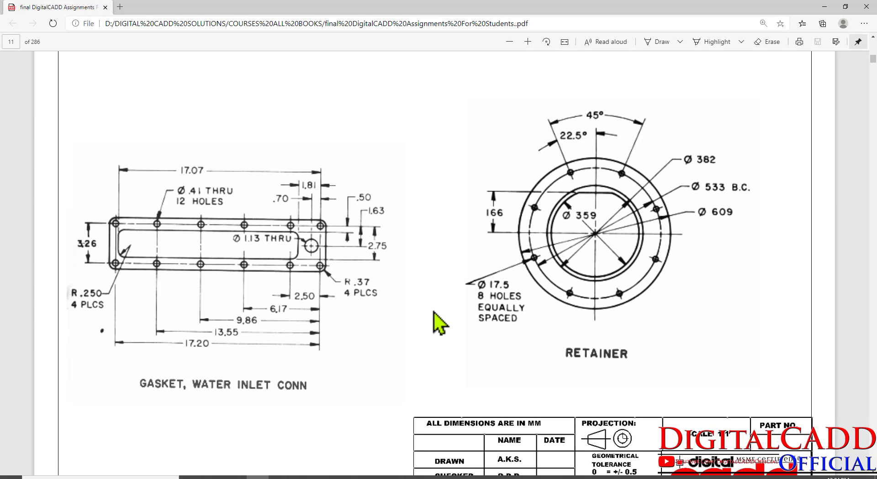
pyautogui.moveTo(42, 145)
pyautogui.mouseDown()
pyautogui.moveTo(183, 286)
pyautogui.moveTo(359, 404)
pyautogui.moveTo(401, 408)
pyautogui.mouseUp()
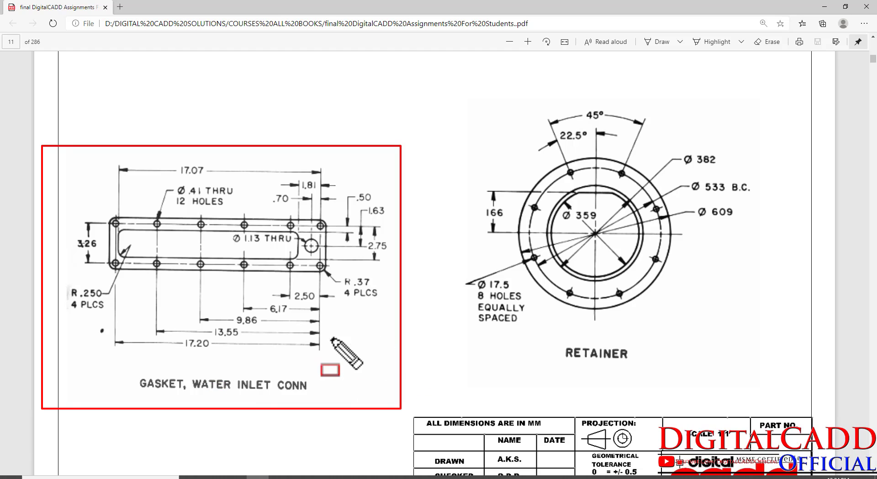
pyautogui.press('Escape')
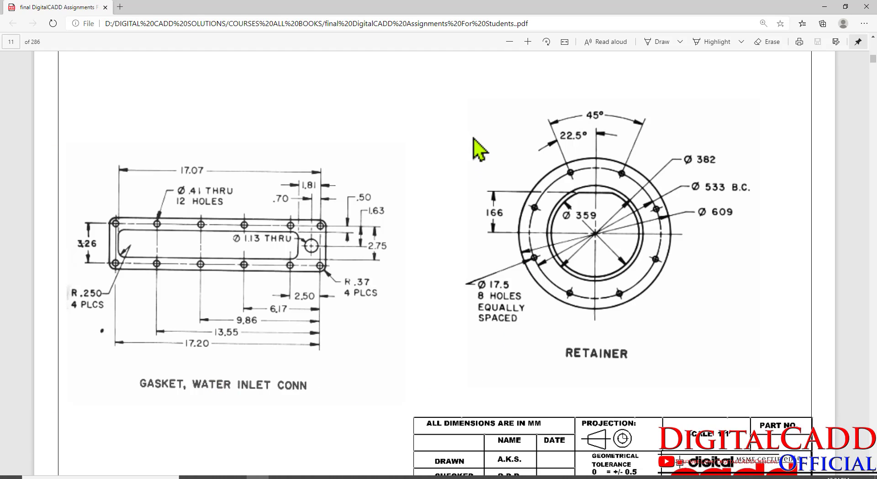
pyautogui.moveTo(446, 88)
pyautogui.mouseDown()
pyautogui.moveTo(634, 301)
pyautogui.moveTo(772, 389)
pyautogui.moveTo(767, 378)
pyautogui.mouseUp()
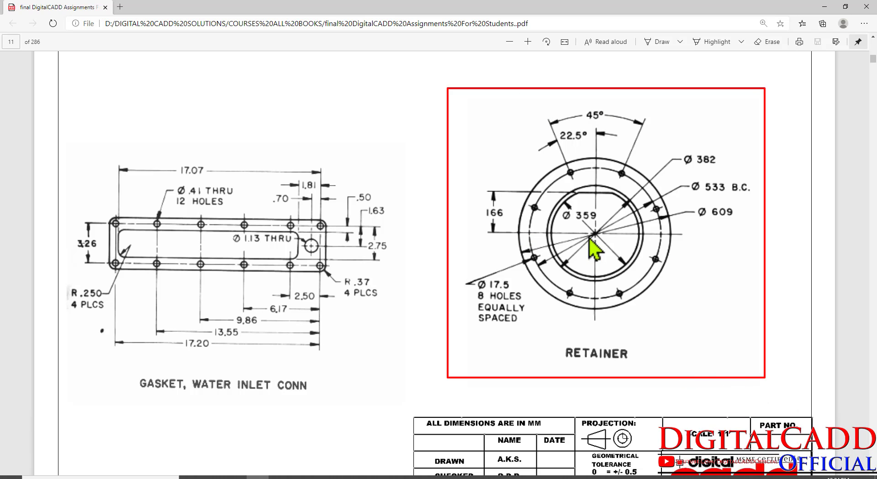
pyautogui.press('Escape')
pyautogui.scroll(4, 640, 304)
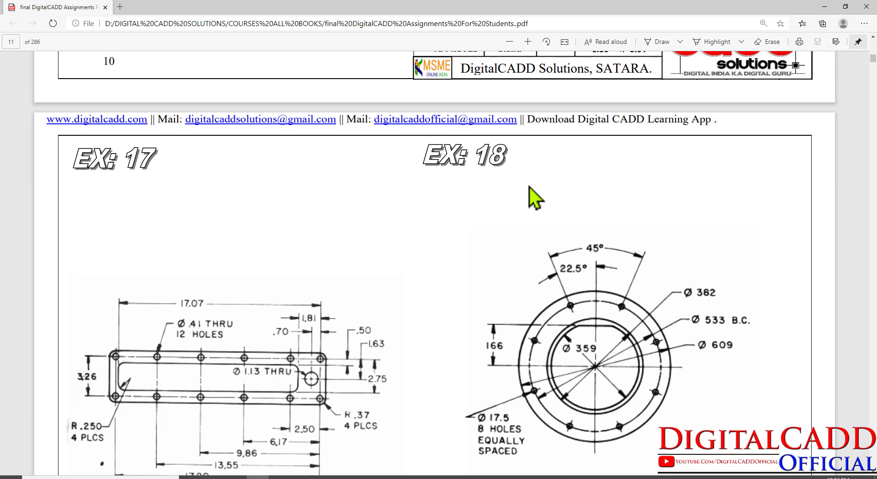
pyautogui.scroll(-14, 535, 206)
pyautogui.scroll(-10, 530, 220)
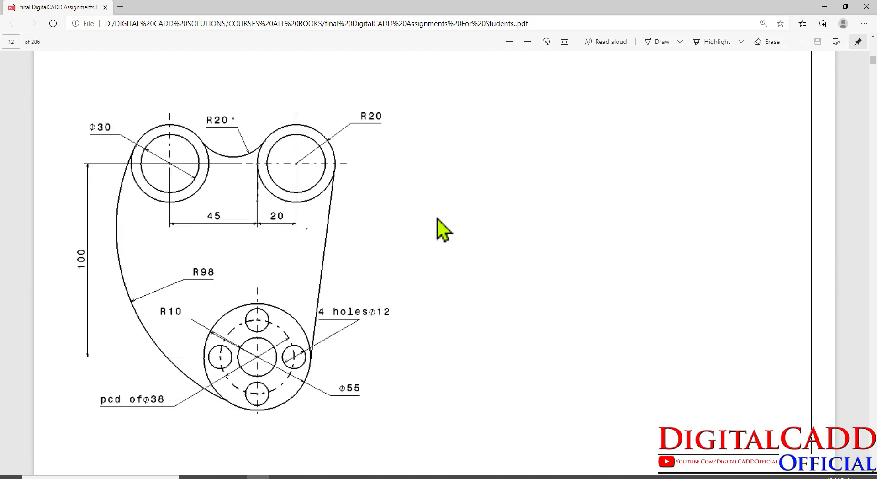
pyautogui.scroll(15, 648, 312)
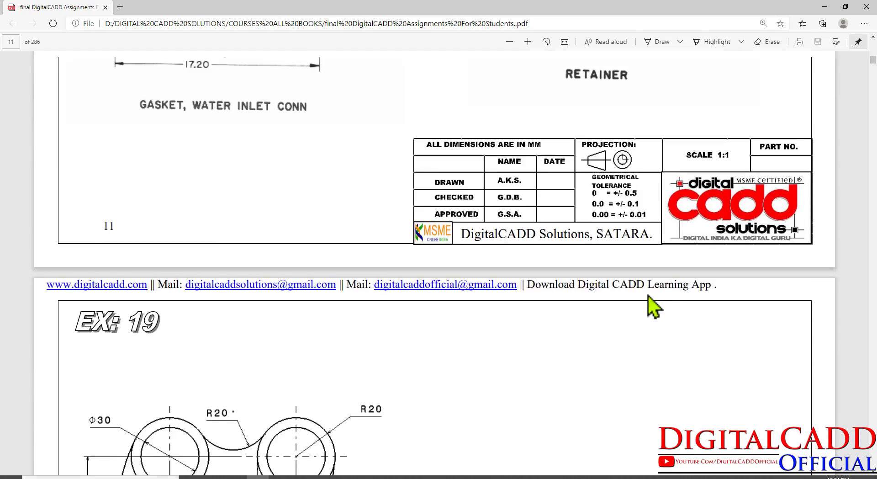
pyautogui.scroll(3, 651, 306)
pyautogui.scroll(-1, 644, 329)
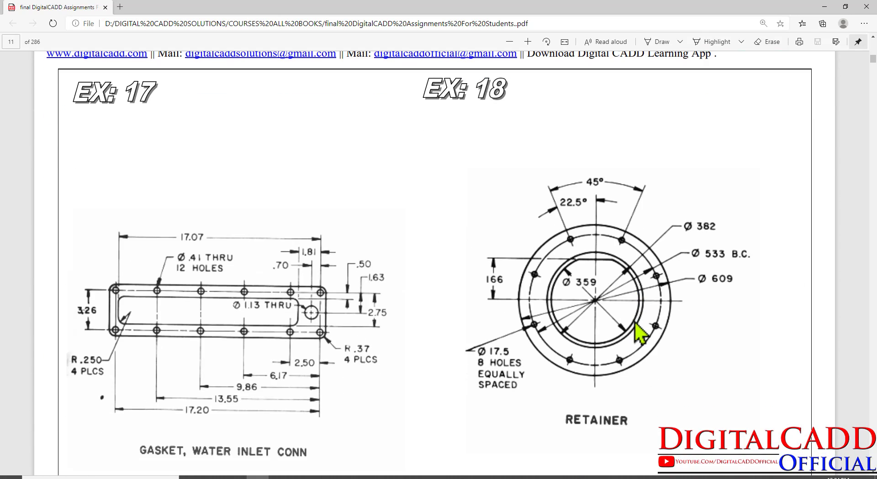
# Switch back to AutoCAD with the MY TEMPLATE IN MM.dwt drawing open.
pyautogui.click(385, 475)
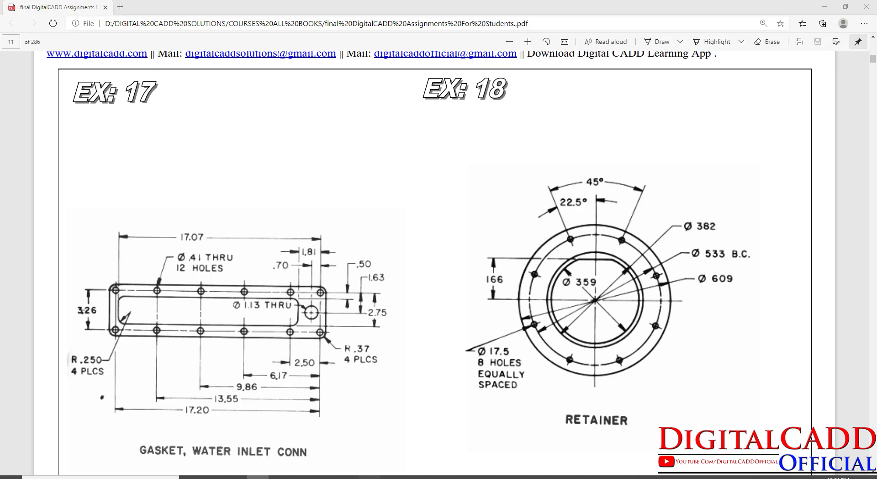
pyautogui.click(258, 476)
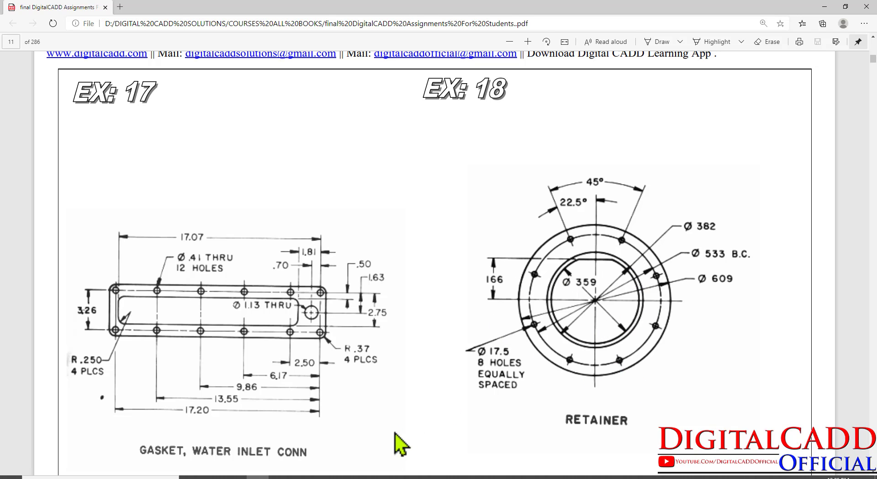
pyautogui.click(370, 476)
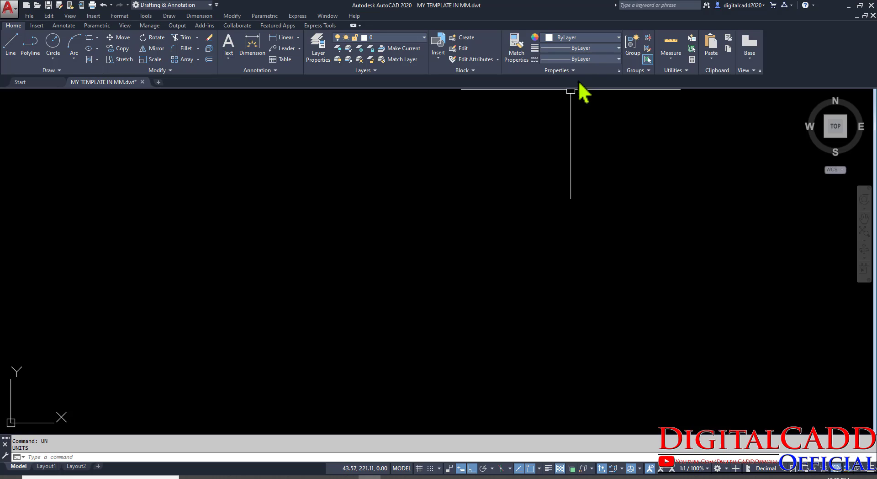
# Set the current lineweight for new objects to 0.30 mm.
pyautogui.click(580, 50)
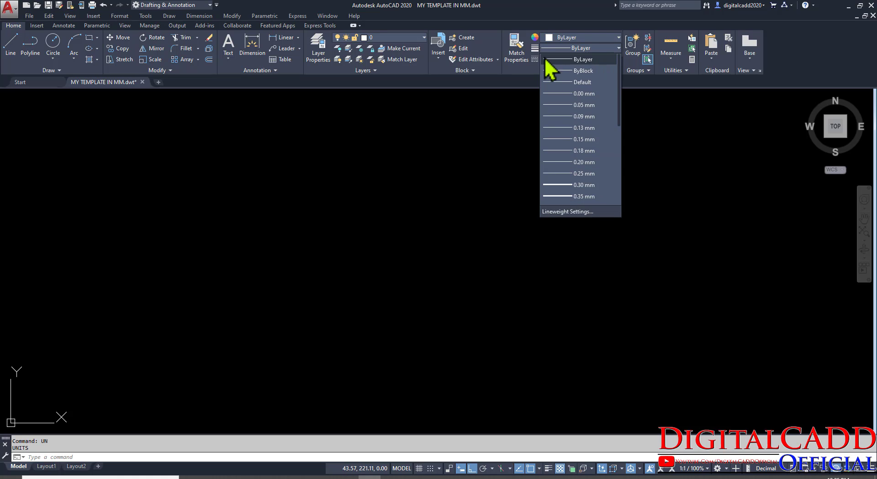
pyautogui.click(583, 186)
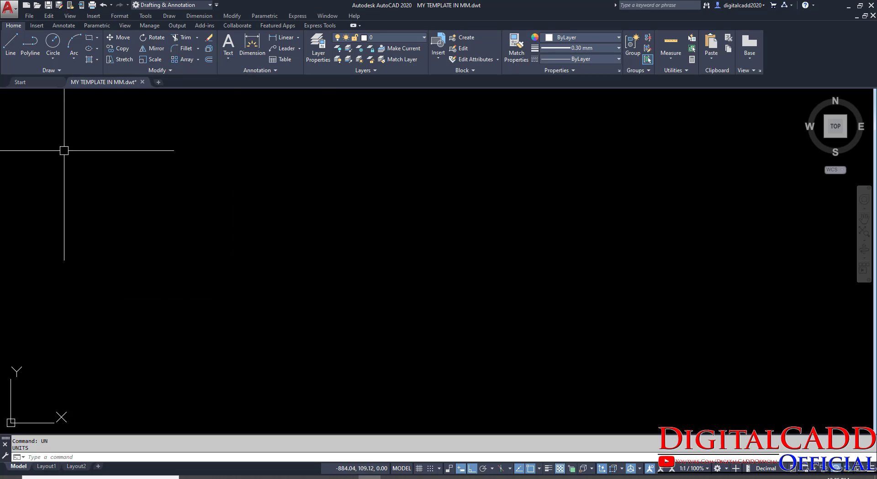
# Draw a trial circle of about 157 mm radius in the empty drawing and turn on the lineweight display.
pyautogui.click(51, 41)
pyautogui.click(416, 254)
pyautogui.click(472, 318)
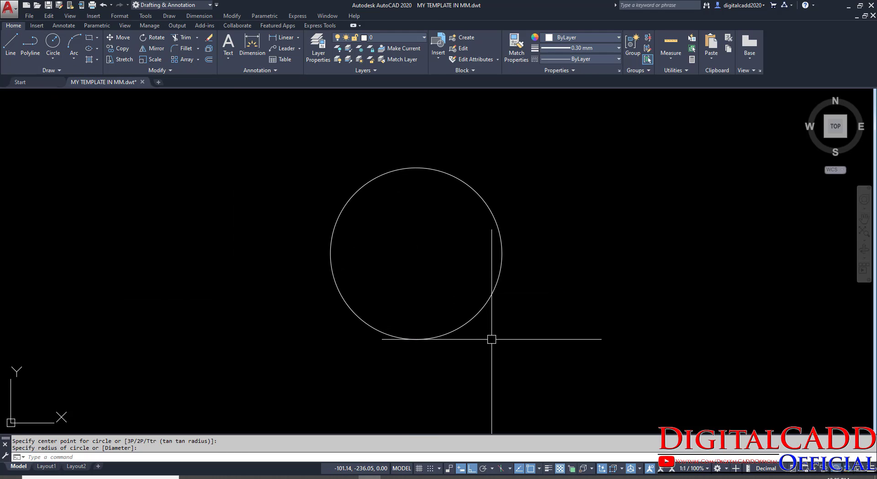
pyautogui.moveTo(476, 271); pyautogui.dragTo(458, 280, button='middle')
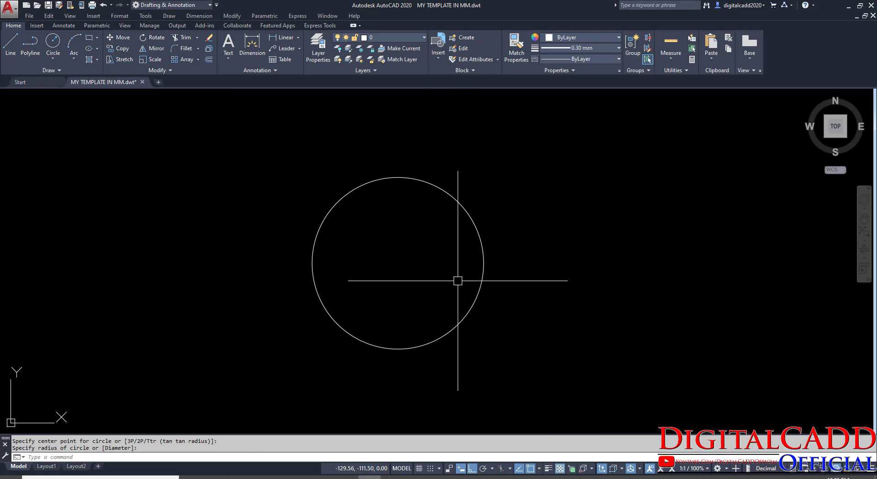
pyautogui.click(548, 468)
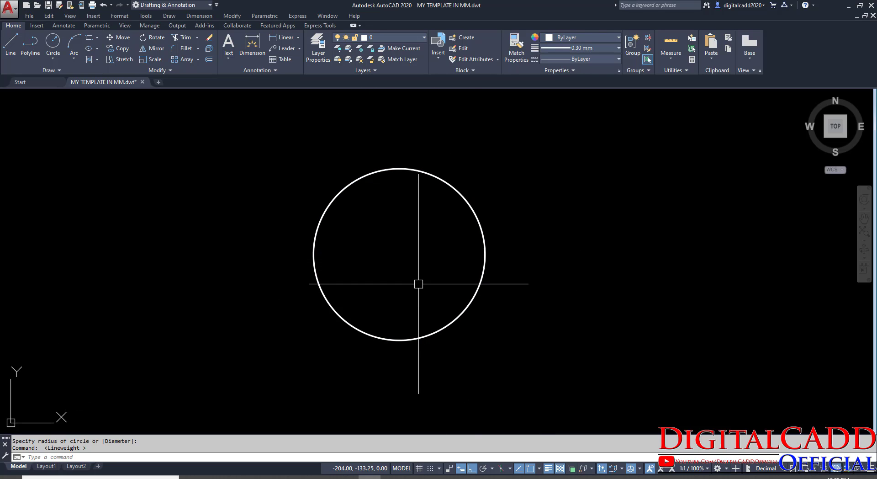
# Erase the trial circle from the drawing.
pyautogui.click(483, 333)
pyautogui.click(427, 296)
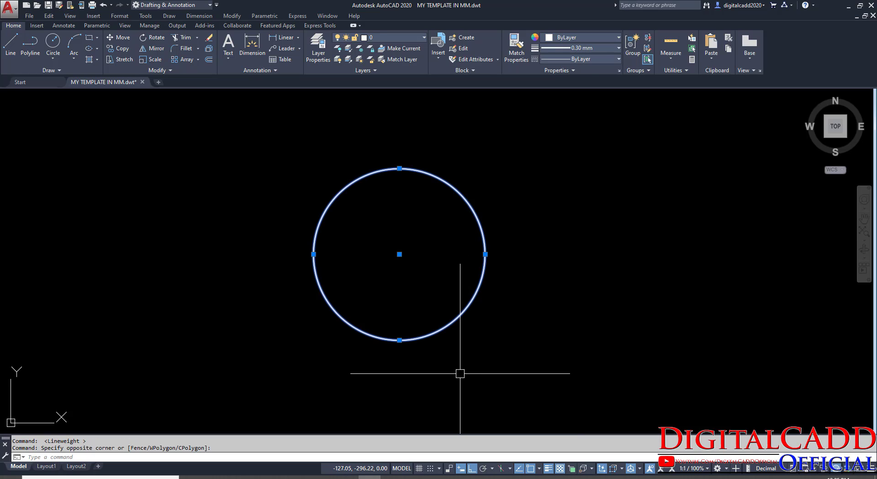
pyautogui.write('e')
pyautogui.press('Return')
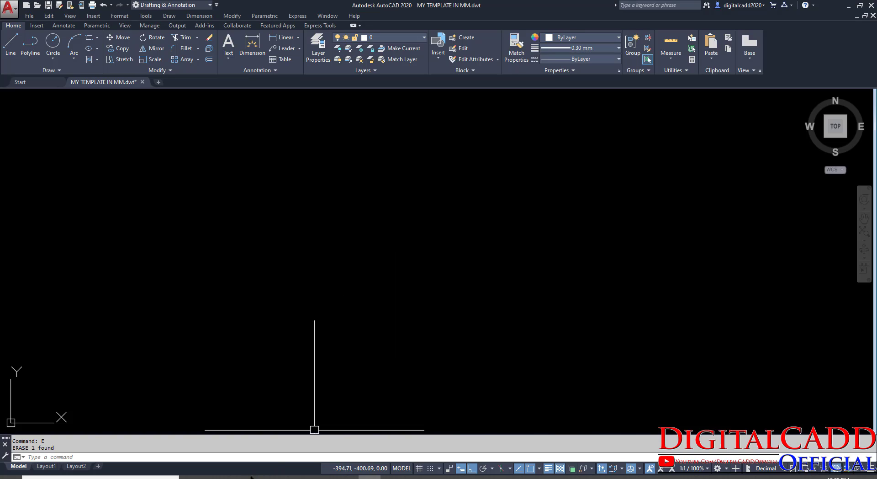
# Switch to the assignments PDF and check the inner circle's diameter on the EX: 18 retainer.
pyautogui.click(257, 476)
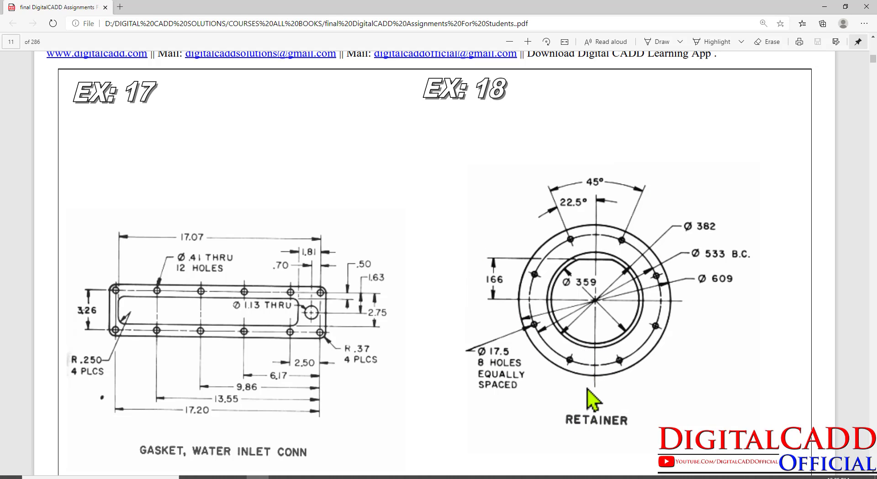
pyautogui.hotkey('ctrl', '2')
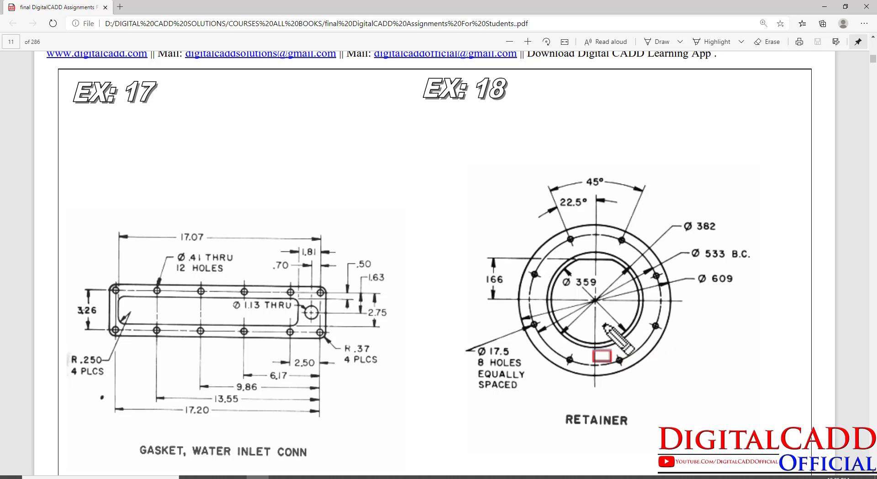
pyautogui.moveTo(564, 273); pyautogui.dragTo(608, 294)
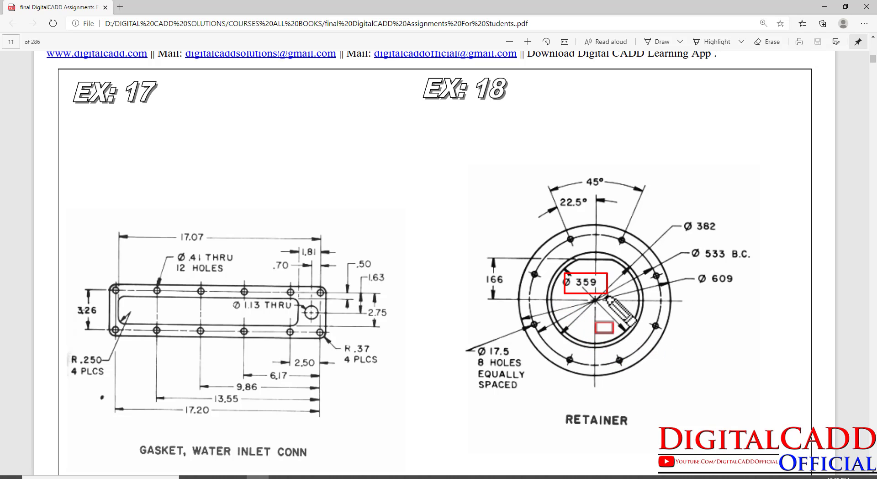
pyautogui.press('Escape')
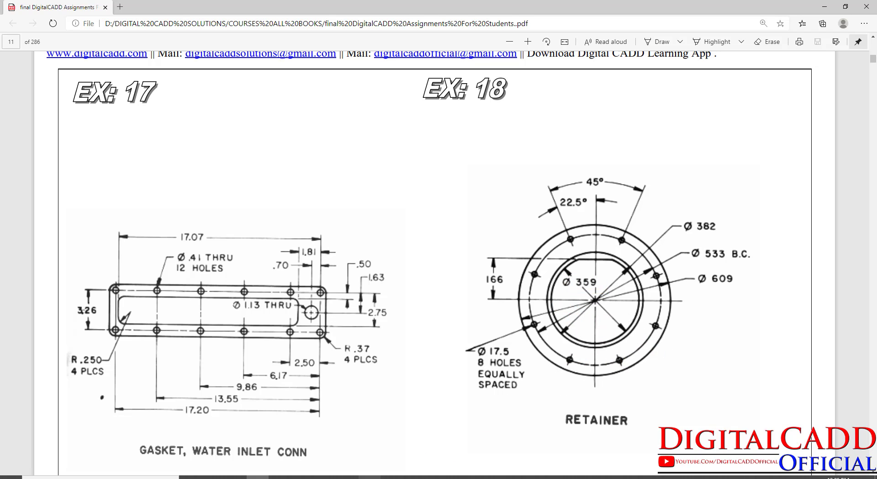
# Switch back to AutoCAD and draw the retainer's inner circle with a diameter of 359 mm.
pyautogui.hotkey('alt', 'Tab')
pyautogui.press('Return')
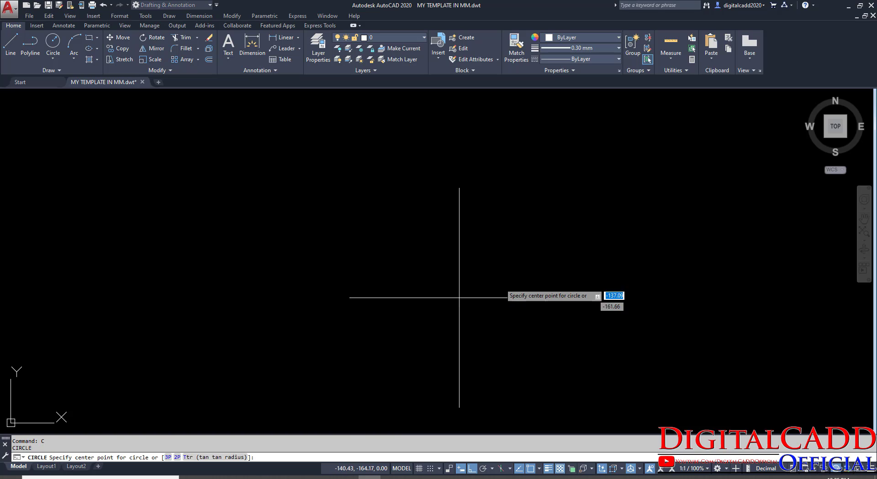
pyautogui.click(453, 251)
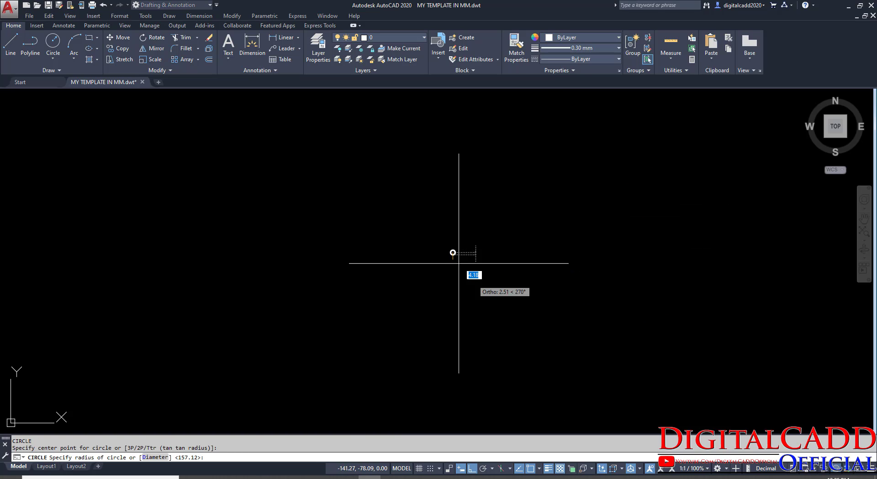
pyautogui.write('D')
pyautogui.press('Return')
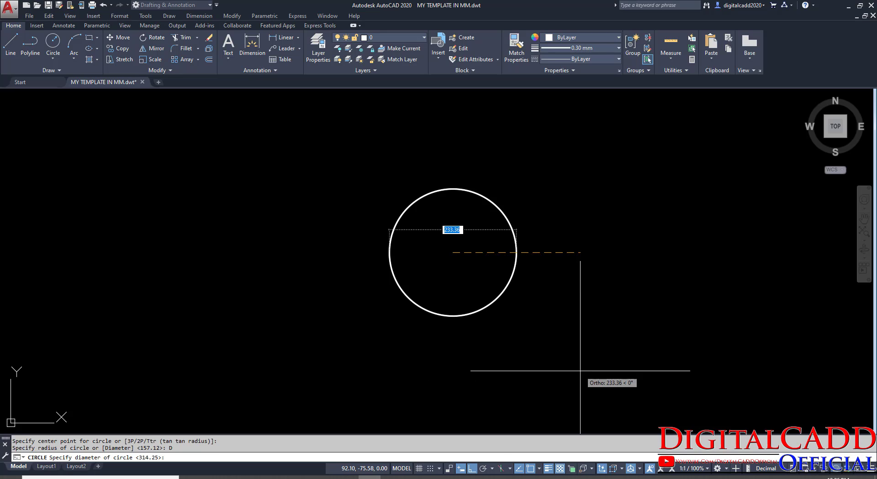
pyautogui.write('359')
pyautogui.press('Return')
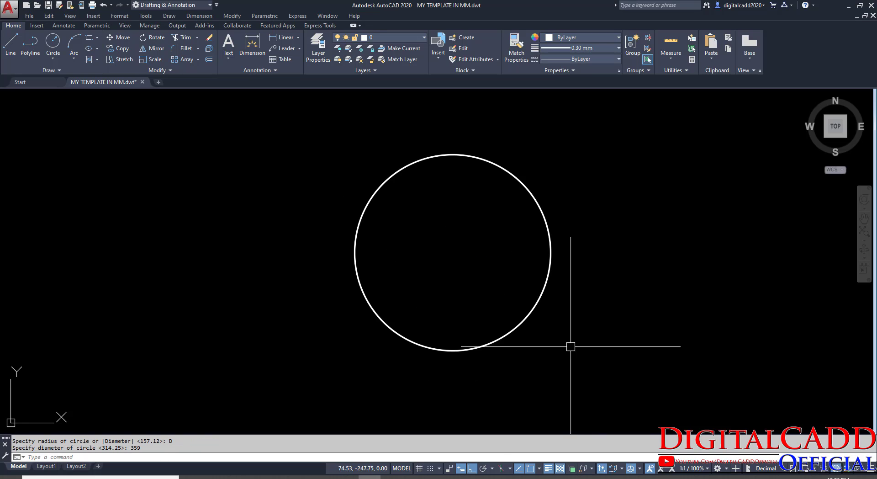
pyautogui.moveTo(429, 354); pyautogui.dragTo(370, 382, button='middle')
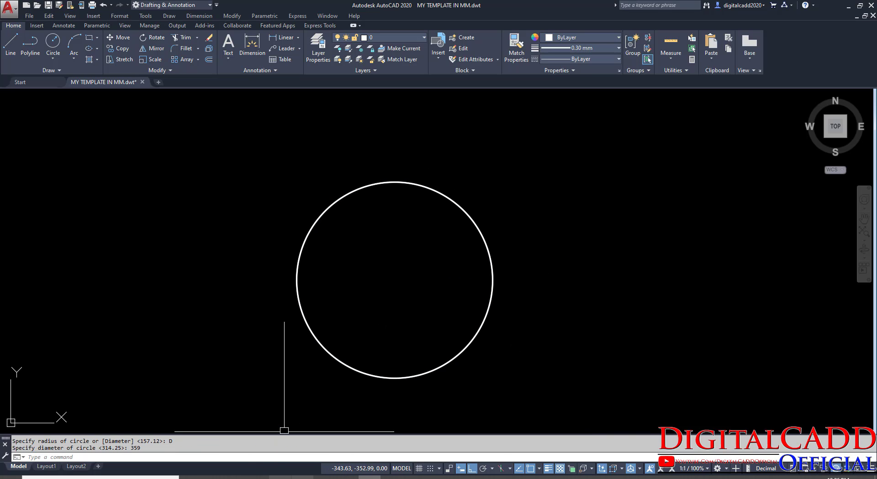
# Consult EX: 18 in the PDF, then in AutoCAD draw a 382 mm diameter circle concentric with the inner circle.
pyautogui.click(257, 476)
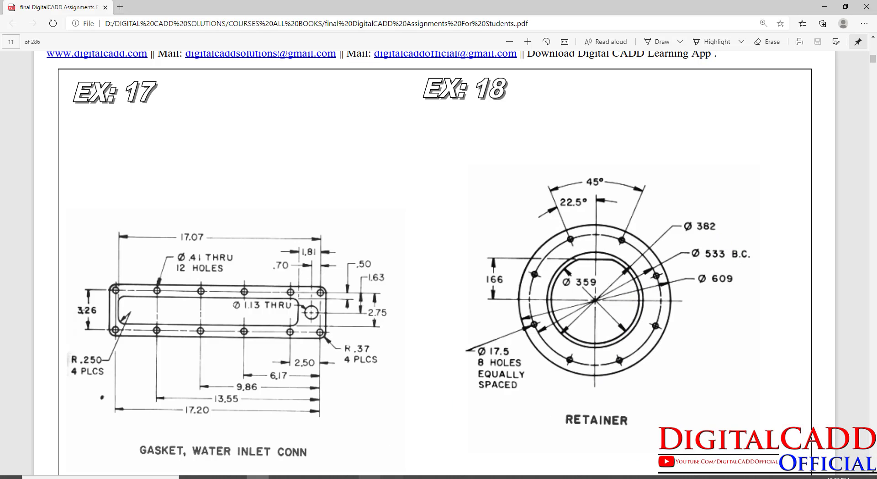
pyautogui.click(369, 476)
pyautogui.press('Return')
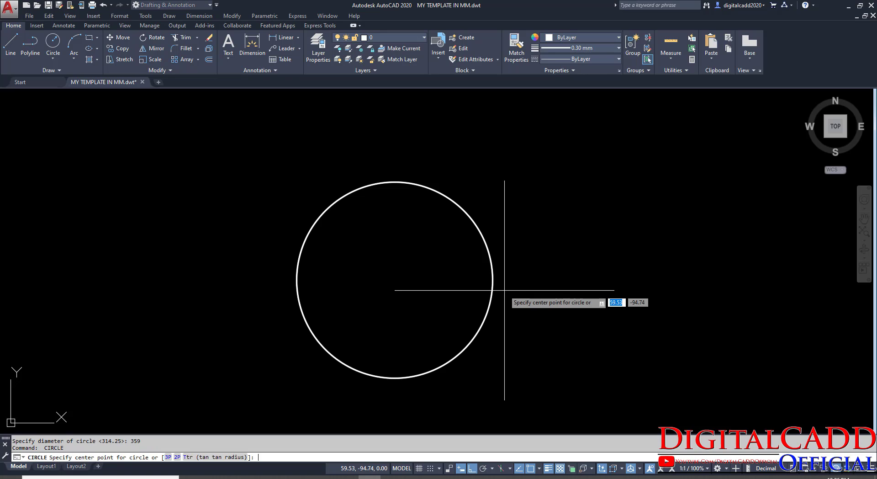
pyautogui.click(395, 279)
pyautogui.write('D')
pyautogui.press('Return')
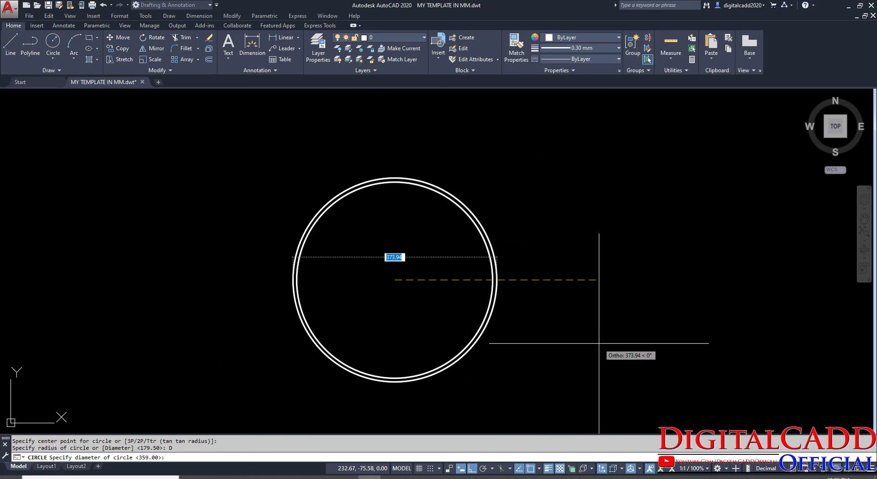
pyautogui.write('382')
pyautogui.press('Return')
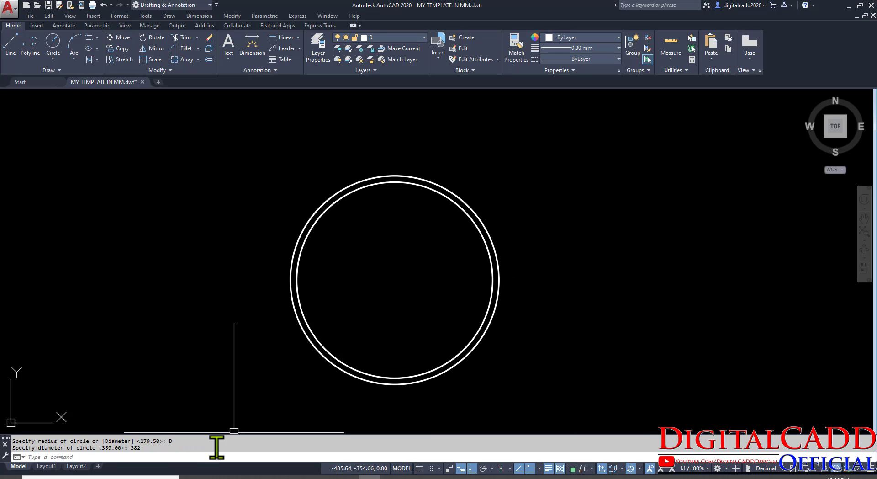
# Check the bolt circle dimension in the PDF and draw it in AutoCAD as a concentric circle of 533 mm diameter.
pyautogui.click(257, 476)
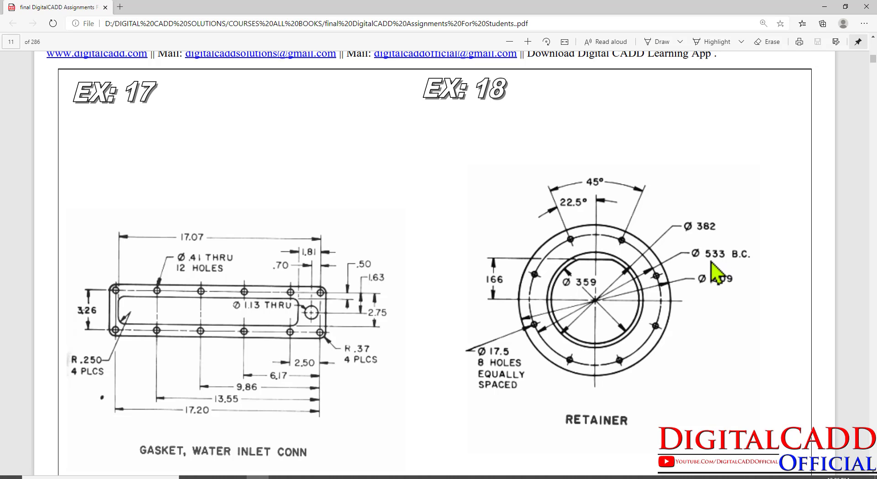
pyautogui.click(374, 477)
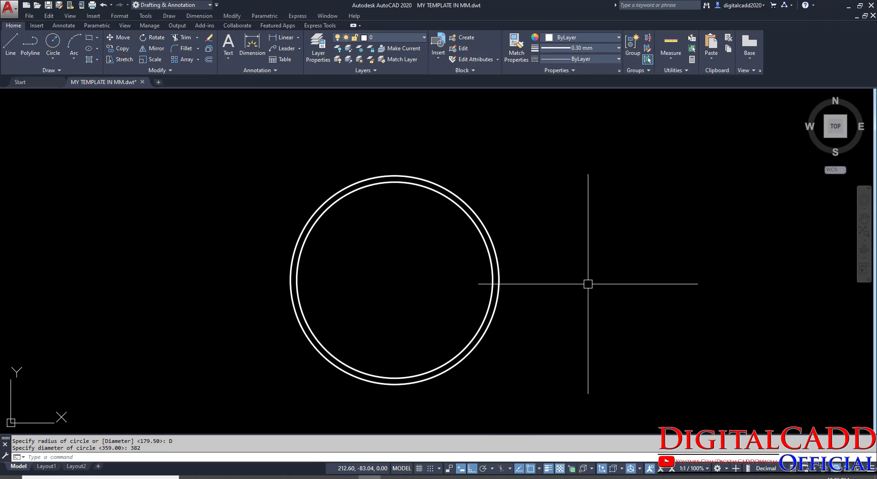
pyautogui.press('Return')
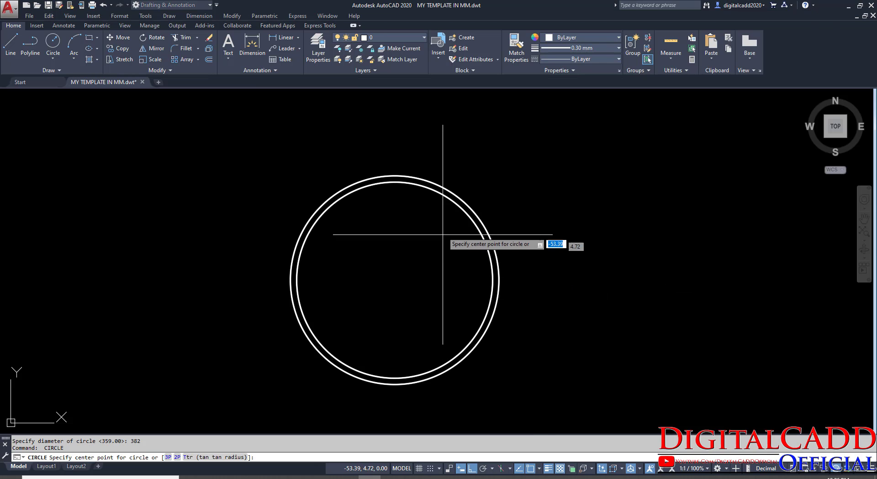
pyautogui.click(394, 280)
pyautogui.write('D')
pyautogui.press('Return')
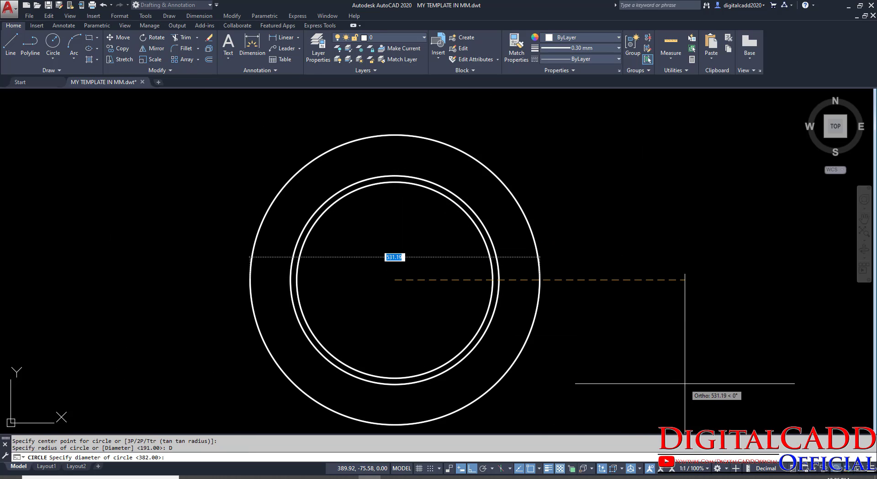
pyautogui.write('533')
pyautogui.press('Return')
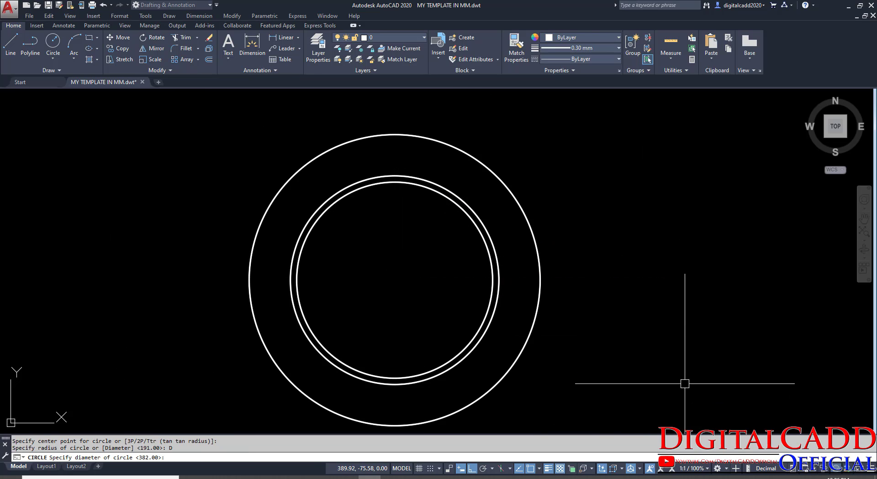
pyautogui.moveTo(628, 380)
pyautogui.mouseDown(button='middle')
pyautogui.moveTo(576, 320)
pyautogui.moveTo(580, 357)
pyautogui.mouseUp(button='middle')
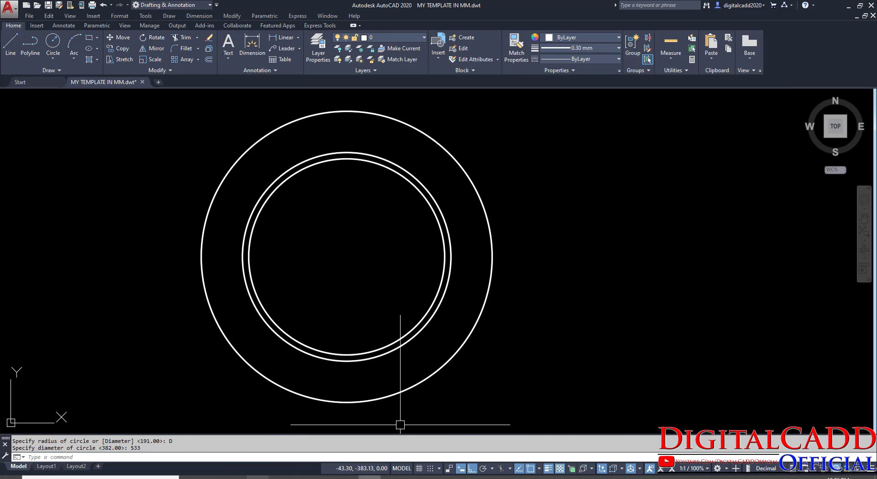
# Check the outer diameter in the PDF and draw the retainer's outer edge in AutoCAD as a concentric circle of 609 mm diameter.
pyautogui.hotkey('alt', 'Tab')
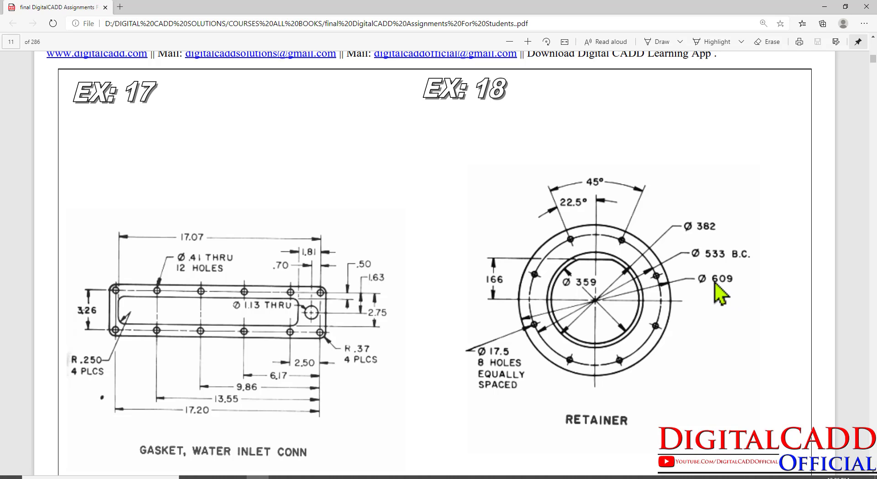
pyautogui.hotkey('alt', 'Tab')
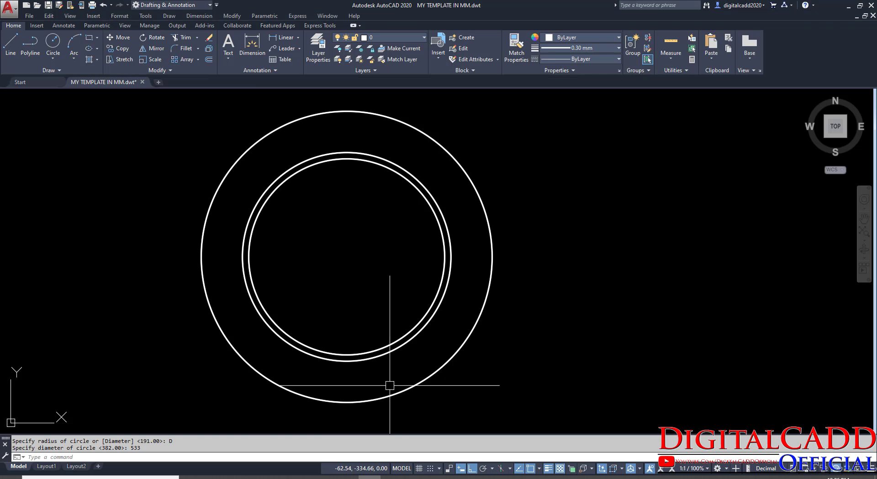
pyautogui.press('space')
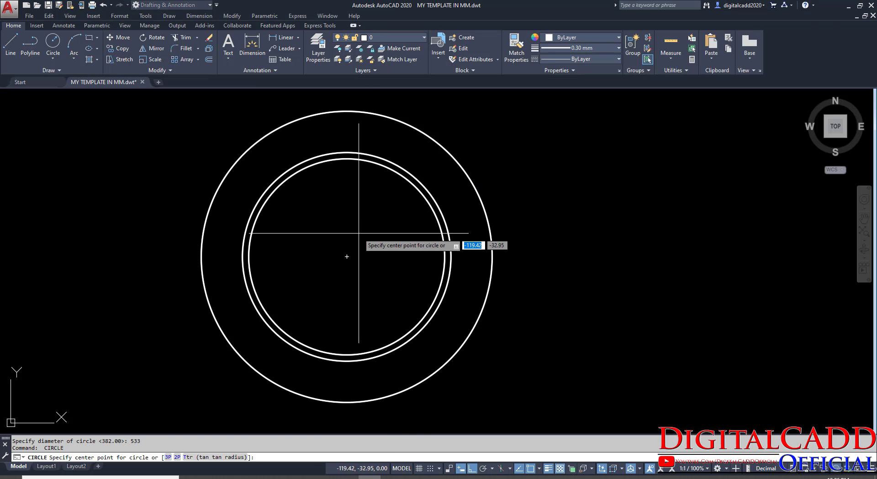
pyautogui.click(347, 257)
pyautogui.write('d')
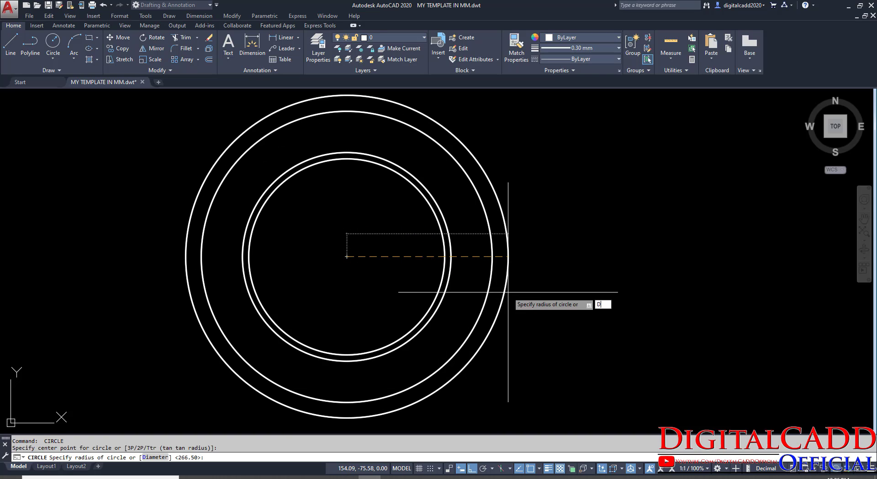
pyautogui.press('Return')
pyautogui.write('60')
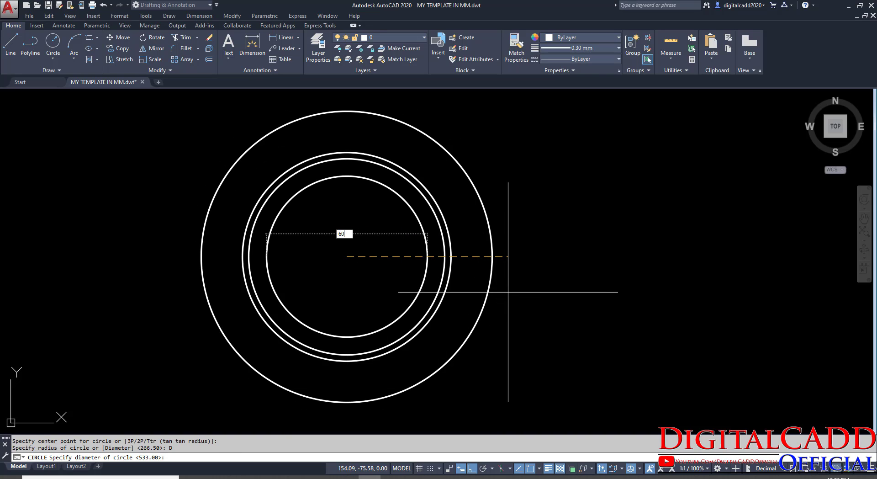
pyautogui.write('9')
pyautogui.press('Return')
pyautogui.scroll(2, 507, 293)
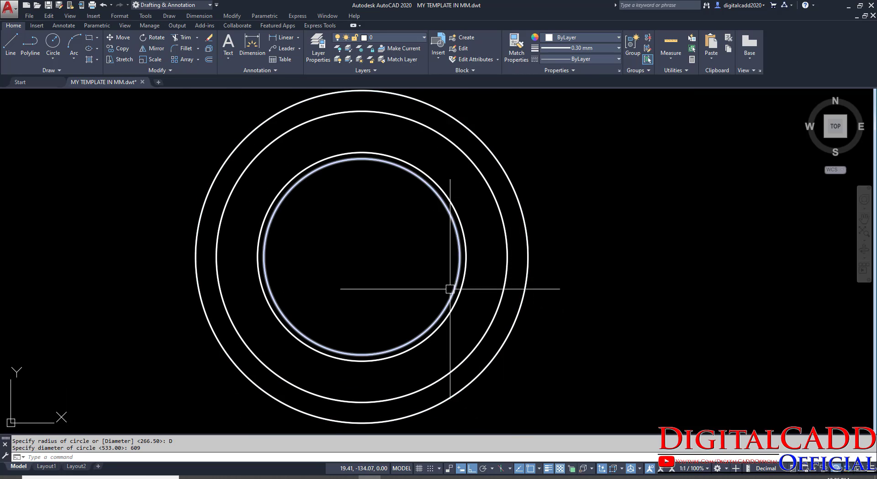
pyautogui.moveTo(388, 319); pyautogui.dragTo(421, 314, button='middle')
# Consult EX: 18 in the PDF, then in AutoCAD draw a horizontal centre line between the outer circle's left and right quadrants.
pyautogui.click(257, 476)
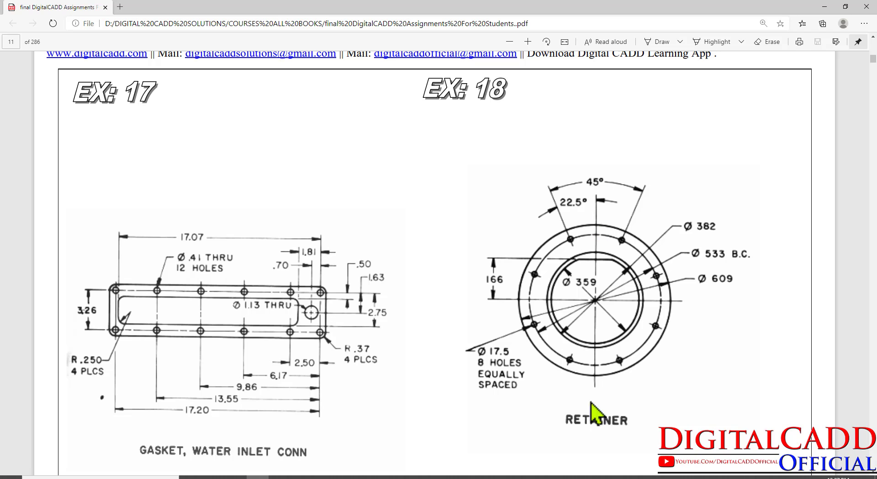
pyautogui.click(369, 476)
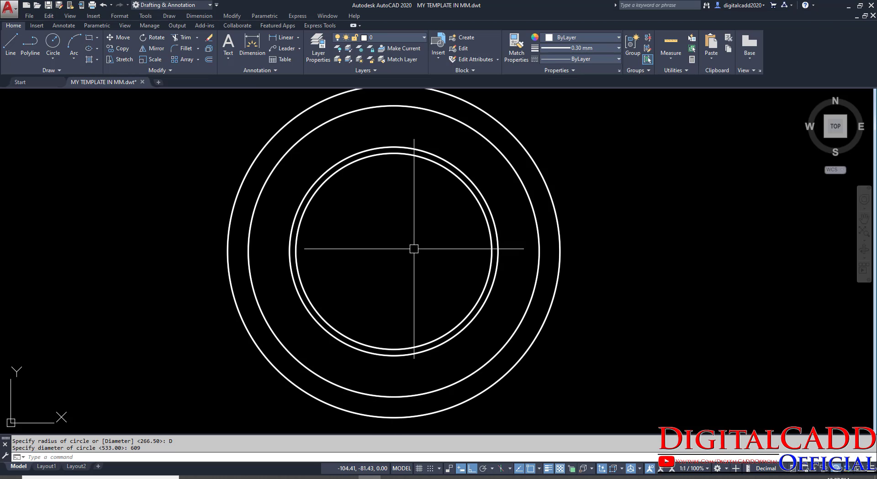
pyautogui.moveTo(414, 249); pyautogui.dragTo(394, 292, button='middle')
pyautogui.click(14, 50)
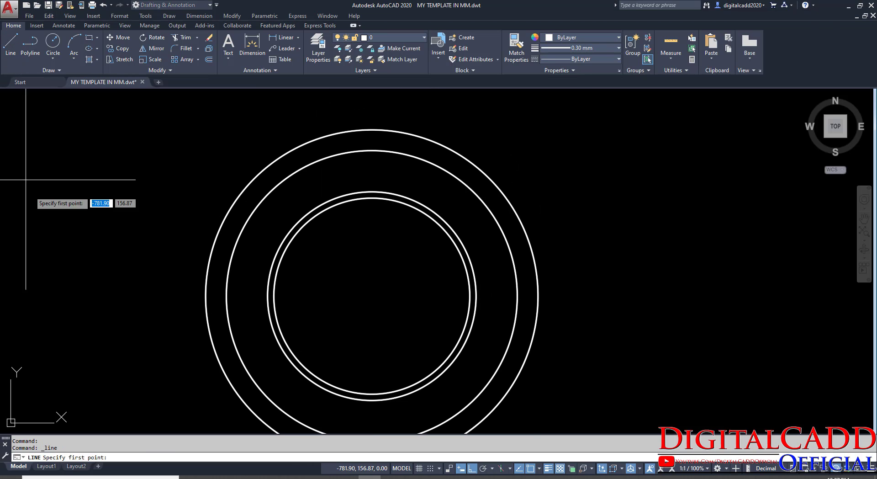
pyautogui.click(206, 296)
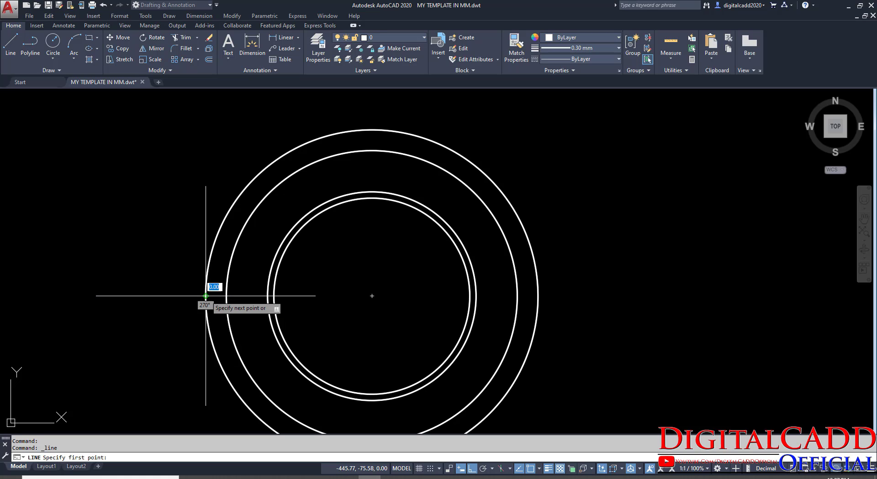
pyautogui.click(538, 296)
pyautogui.press('Return')
# Draw a vertical centre line from the outer circle's top quadrant to its bottom quadrant.
pyautogui.press('Return')
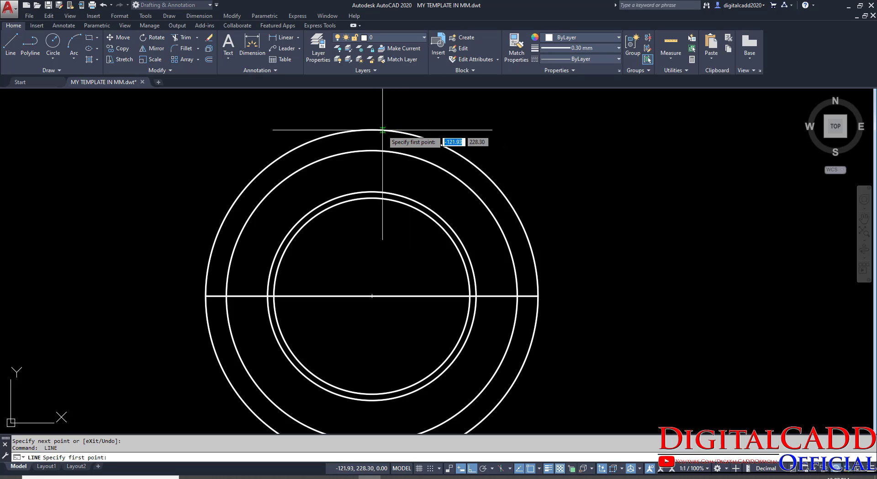
pyautogui.click(373, 130)
pyautogui.moveTo(344, 394); pyautogui.dragTo(379, 282, button='middle')
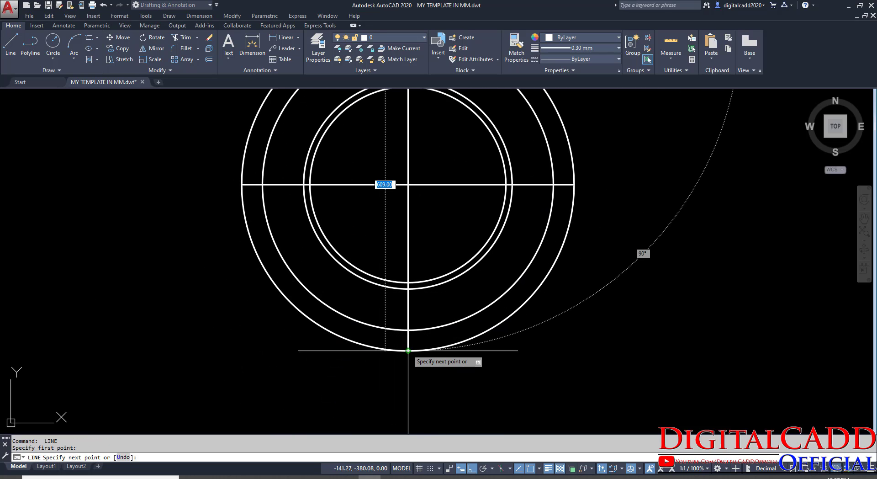
pyautogui.click(407, 351)
pyautogui.press('Return')
pyautogui.moveTo(416, 218); pyautogui.dragTo(387, 347, button='middle')
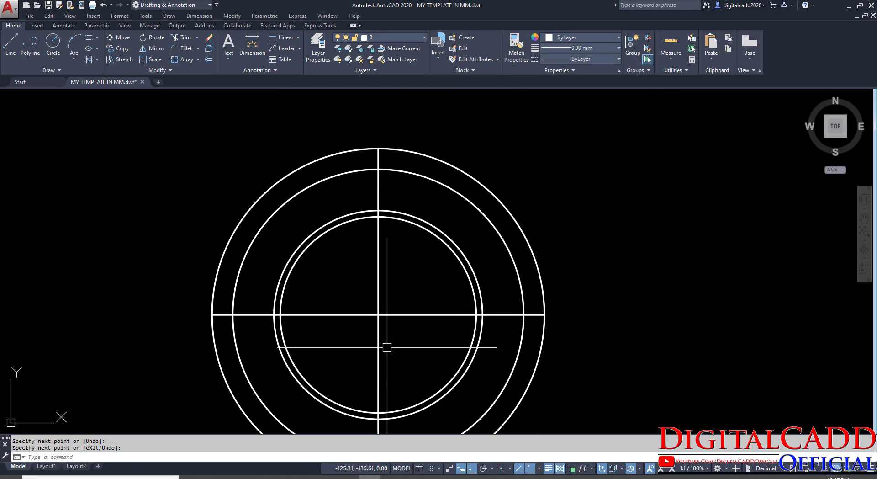
# Check the flat's height in the PDF, then in AutoCAD offset the horizontal centre line upward by 166 mm.
pyautogui.click(258, 476)
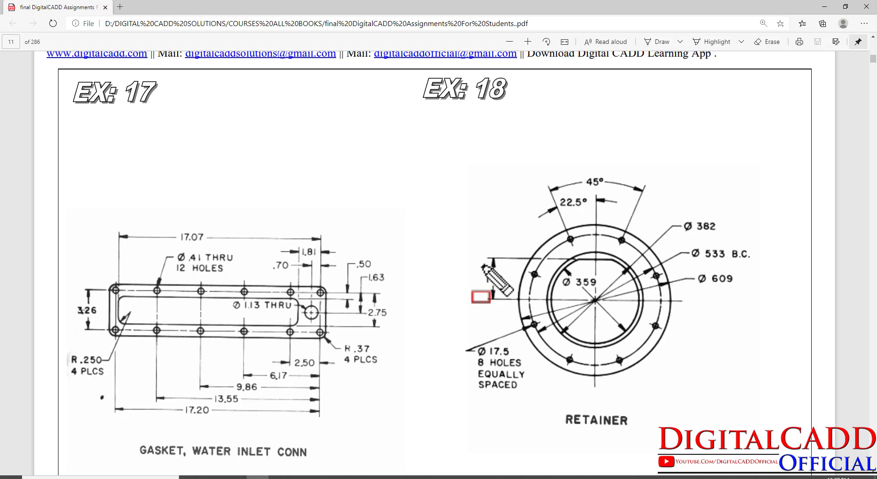
pyautogui.moveTo(482, 265); pyautogui.dragTo(510, 289)
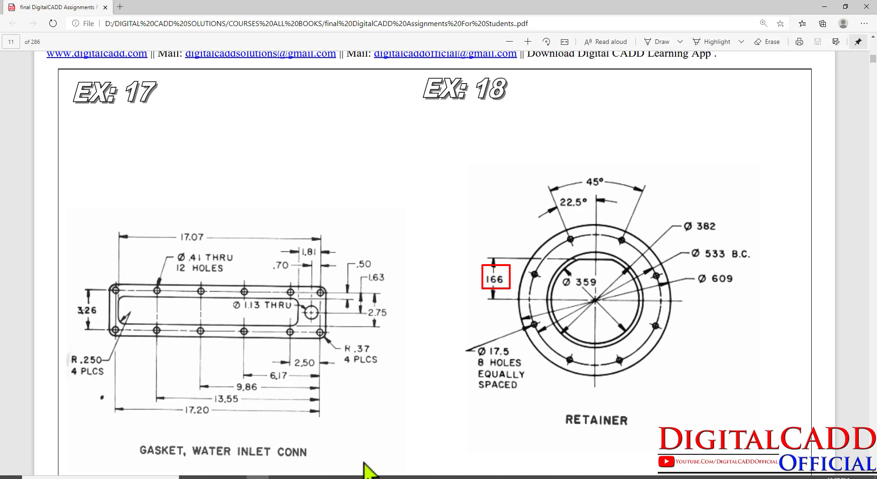
pyautogui.click(369, 476)
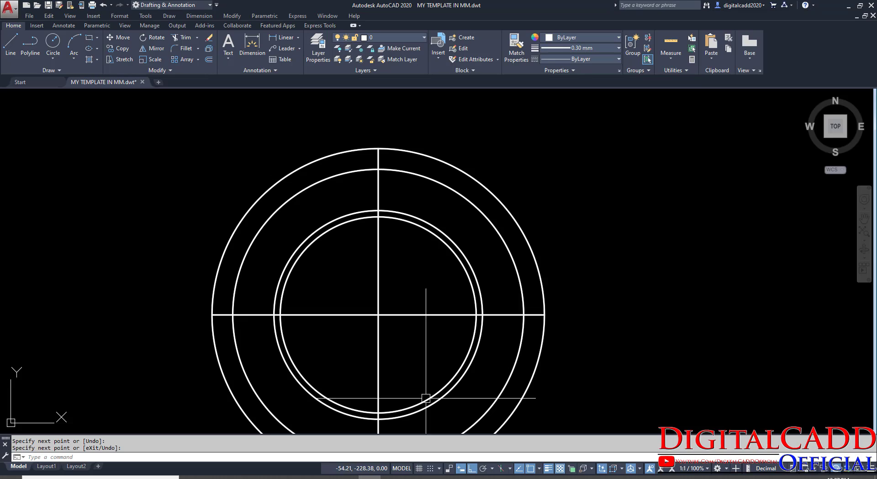
pyautogui.click(209, 60)
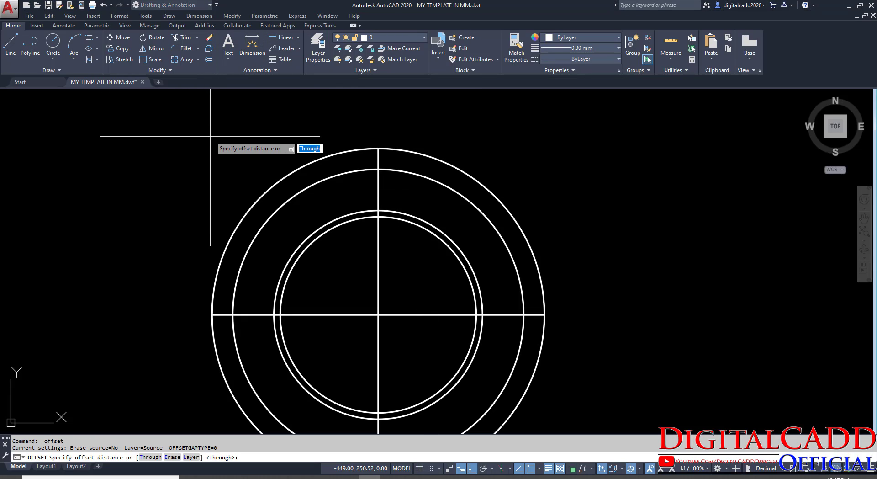
pyautogui.press('Return')
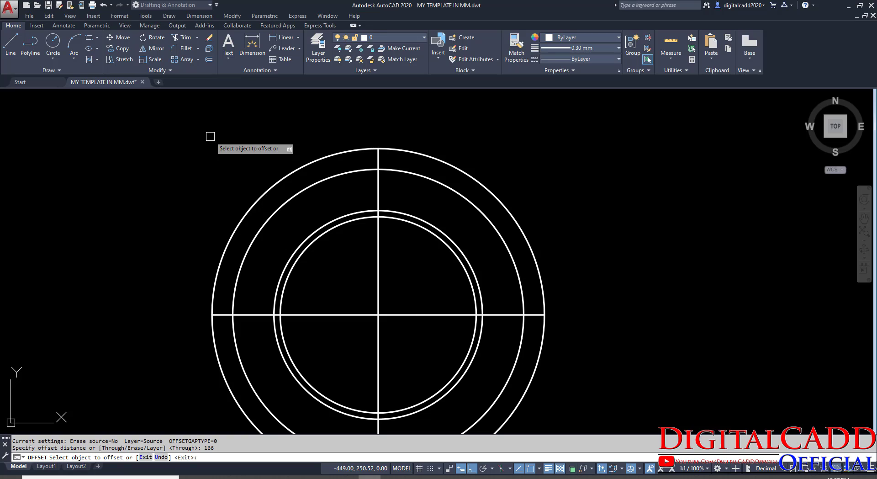
pyautogui.click(407, 314)
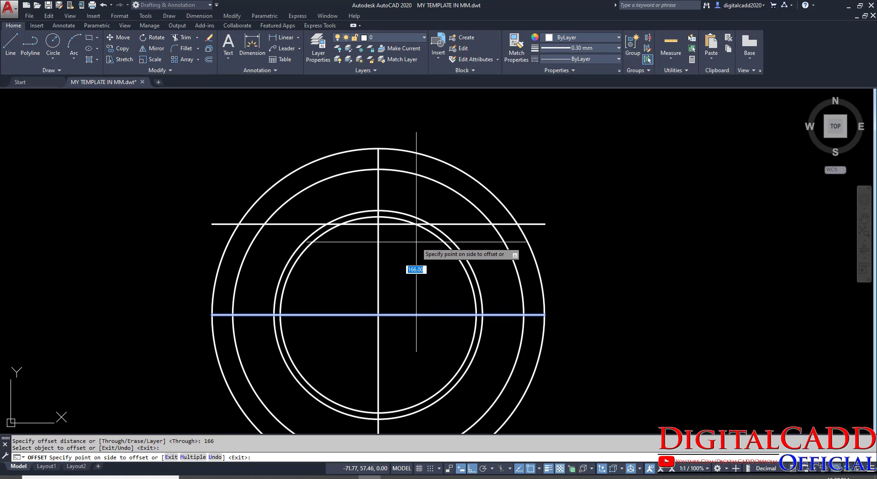
pyautogui.click(416, 241)
pyautogui.press('Return')
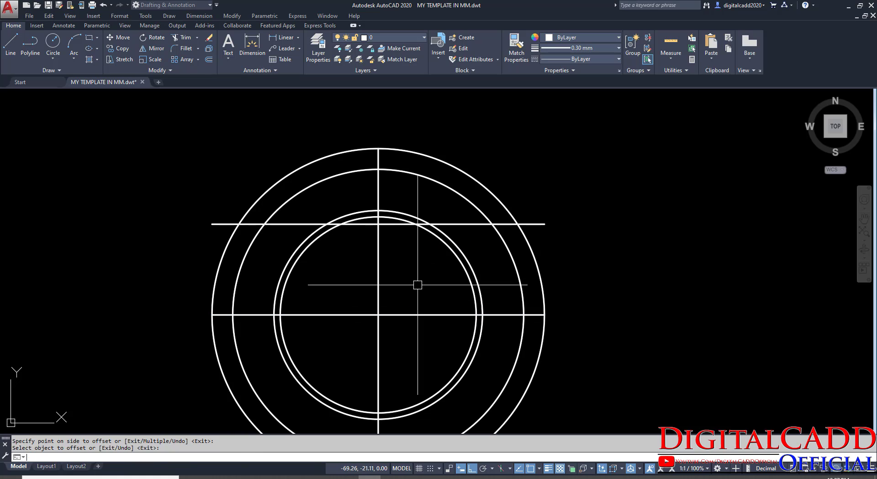
# Trim the innermost circle's arc above the offset line and the line's short segments between the two inner circles.
pyautogui.write('TR')
pyautogui.press('Return')
pyautogui.scroll(2, 373, 205)
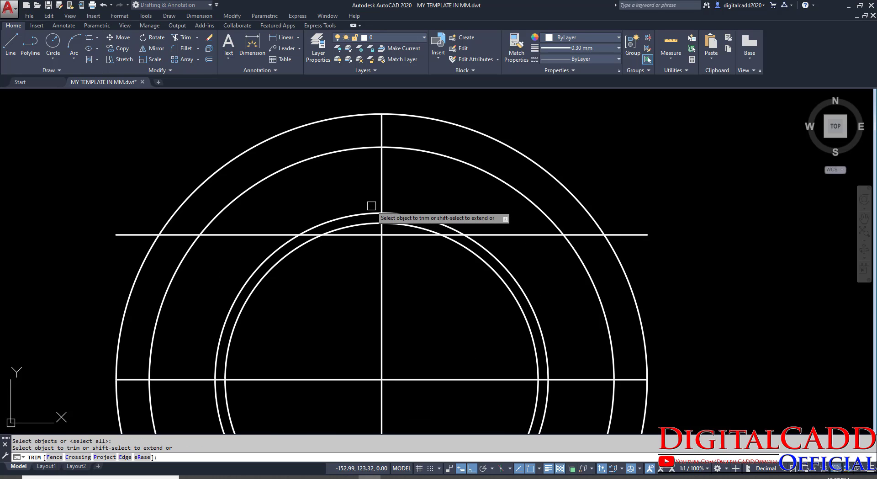
pyautogui.click(411, 229)
pyautogui.scroll(4, 456, 242)
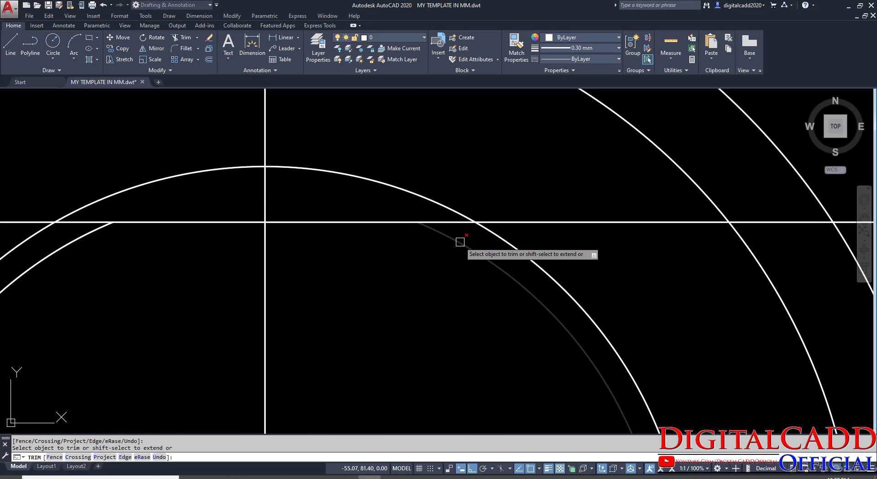
pyautogui.click(80, 222)
pyautogui.press('Return')
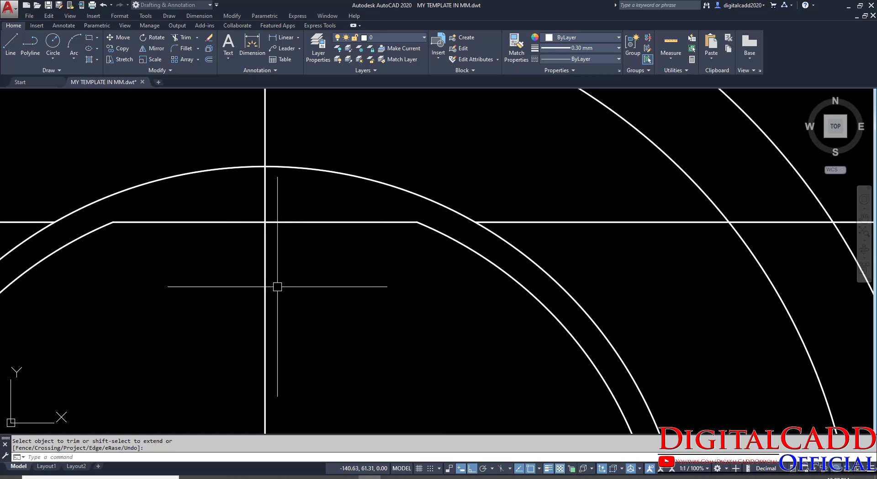
# Delete the two leftover pieces of the offset line outside the 382 mm circle.
pyautogui.scroll(-4, 283, 281)
pyautogui.click(123, 258)
pyautogui.click(416, 254)
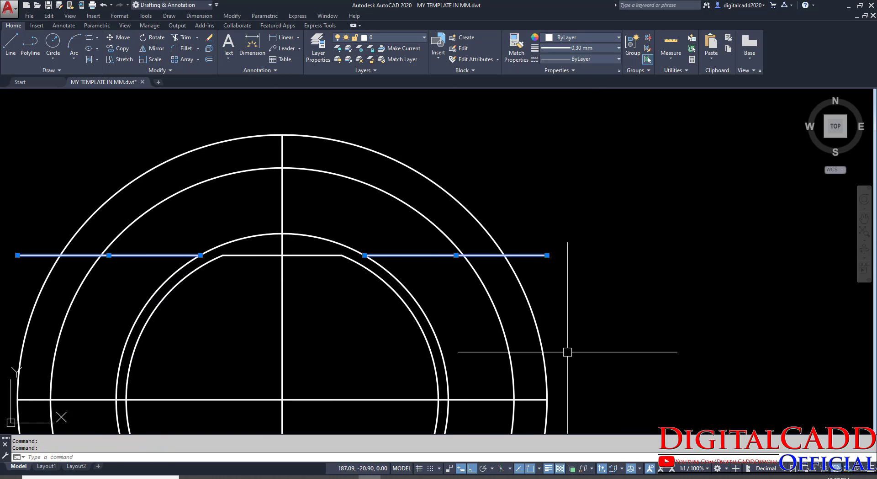
pyautogui.press('Delete')
pyautogui.scroll(-4, 402, 236)
pyautogui.moveTo(343, 345); pyautogui.dragTo(451, 324, button='middle')
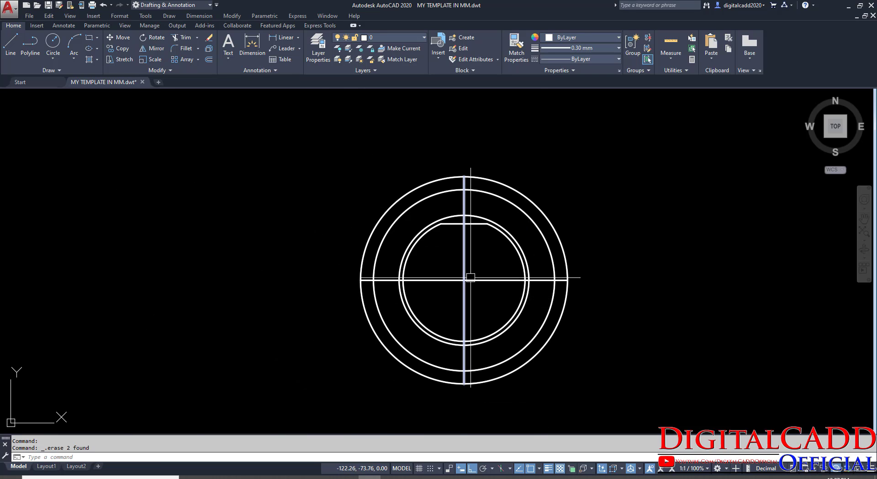
# Make a copy of the vertical centre line rotated 22.5° about the circles' common centre.
pyautogui.scroll(2, 470, 274)
pyautogui.moveTo(488, 298); pyautogui.dragTo(431, 321, button='middle')
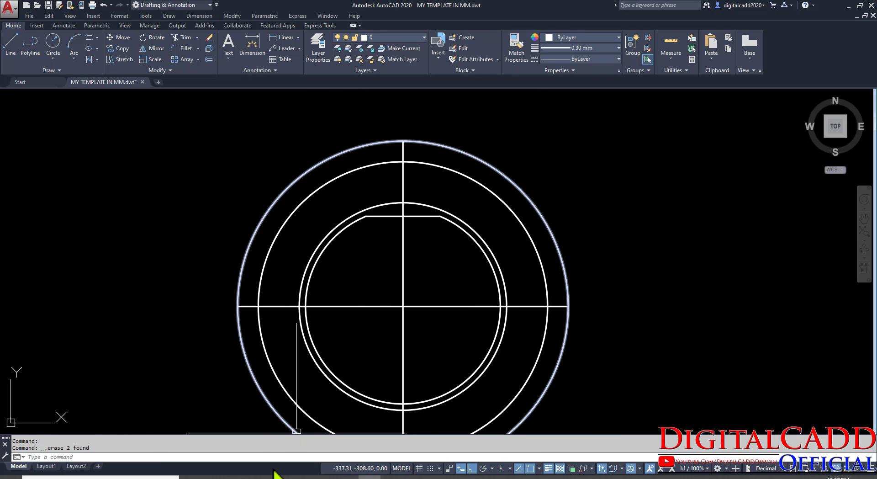
pyautogui.click(302, 476)
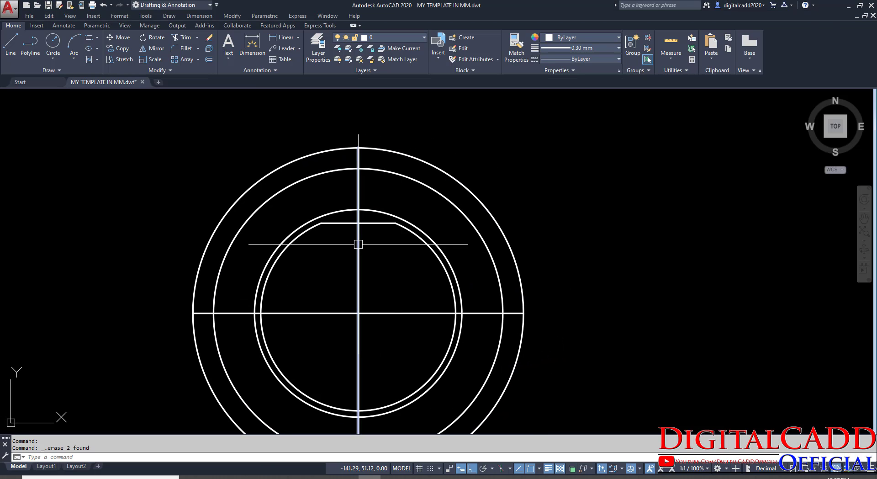
pyautogui.click(357, 245)
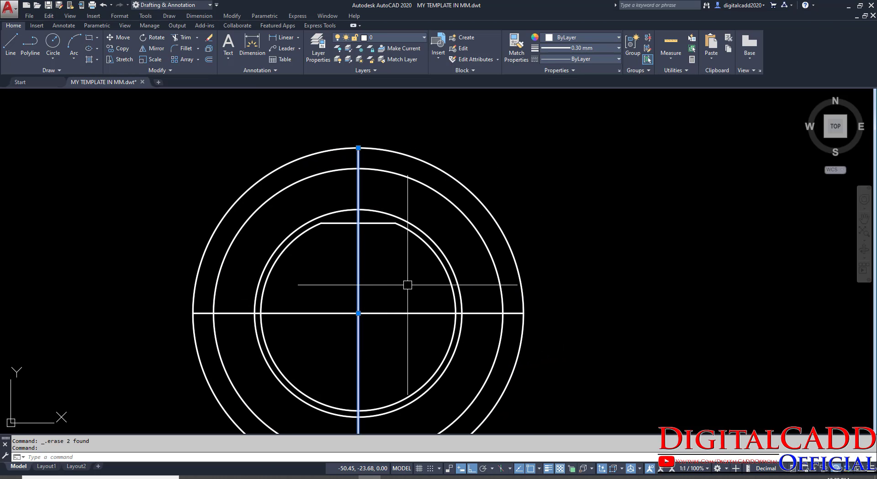
pyautogui.click(153, 38)
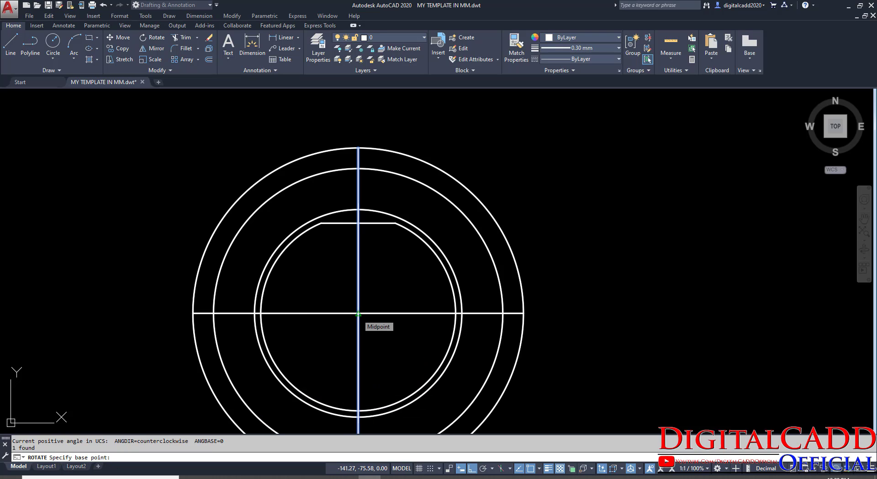
pyautogui.click(358, 313)
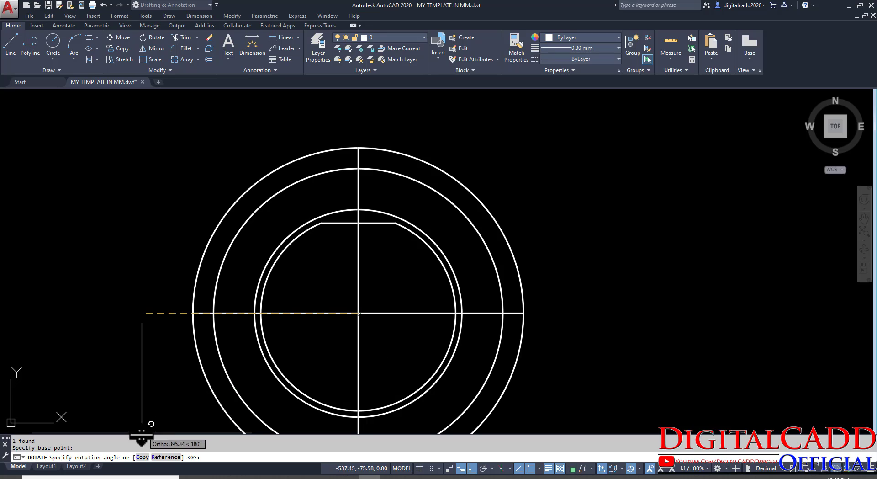
pyautogui.click(142, 457)
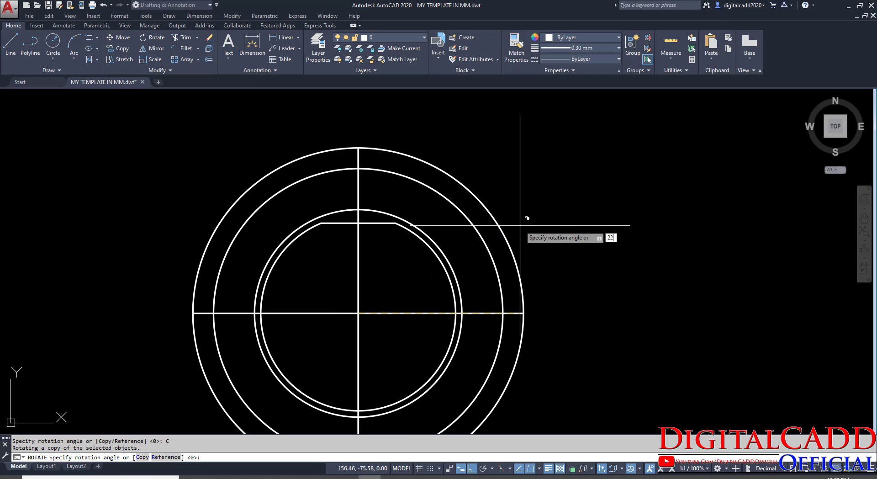
pyautogui.write('22.5')
pyautogui.press('Return')
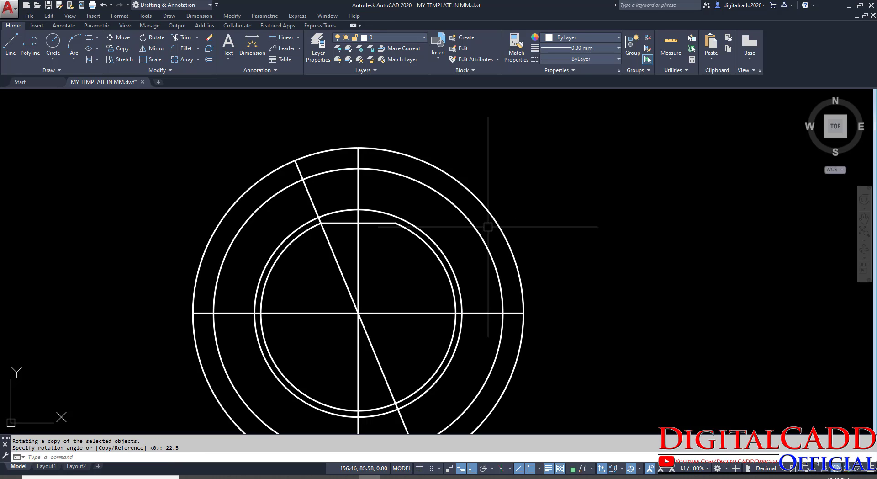
# Delete the rotated copy of the vertical centre line.
pyautogui.moveTo(361, 295)
pyautogui.mouseDown(button='middle')
pyautogui.moveTo(423, 298)
pyautogui.moveTo(412, 288)
pyautogui.mouseUp(button='middle')
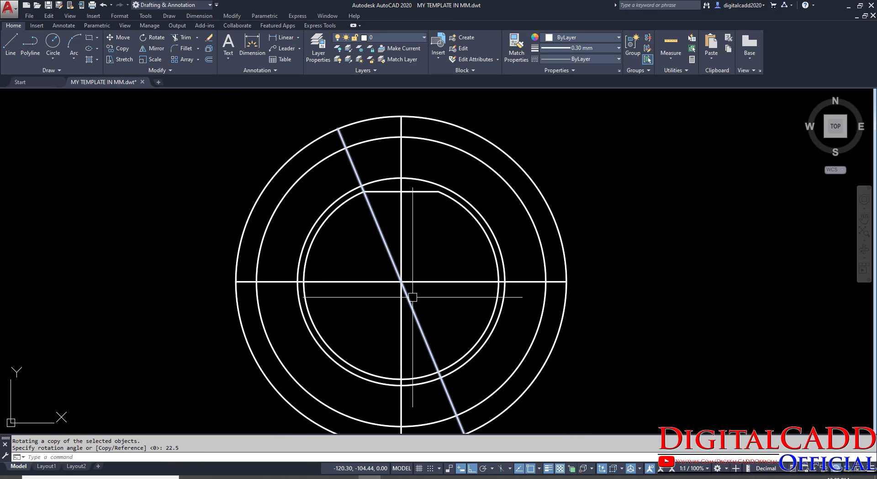
pyautogui.click(391, 258)
pyautogui.press('Delete')
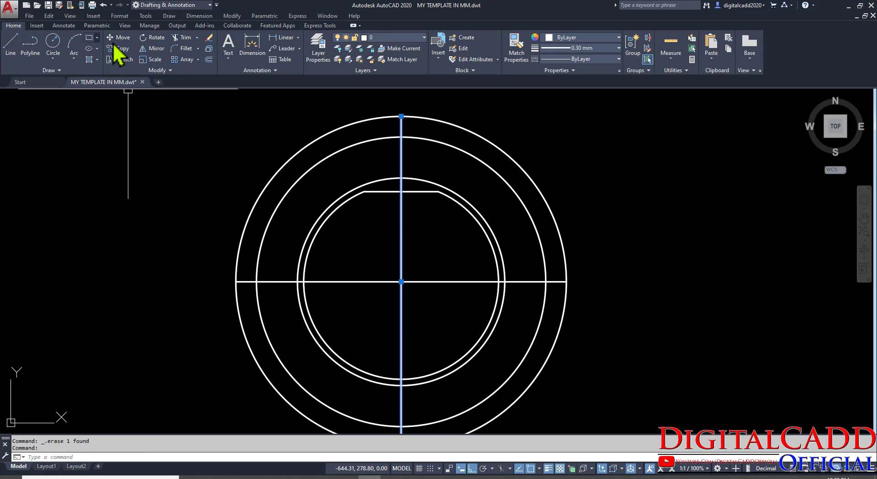
# Rotate a copy of the vertical centre line by 22.5° about its midpoint, keeping the original line.
pyautogui.click(153, 38)
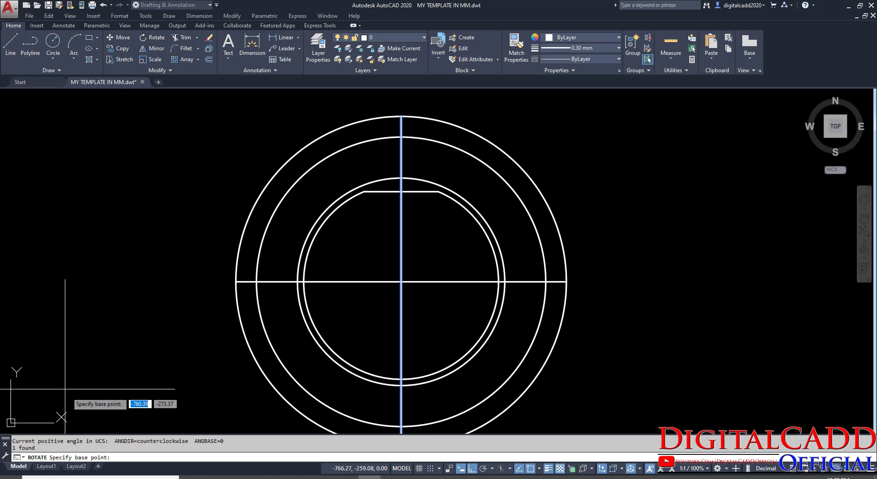
pyautogui.click(402, 282)
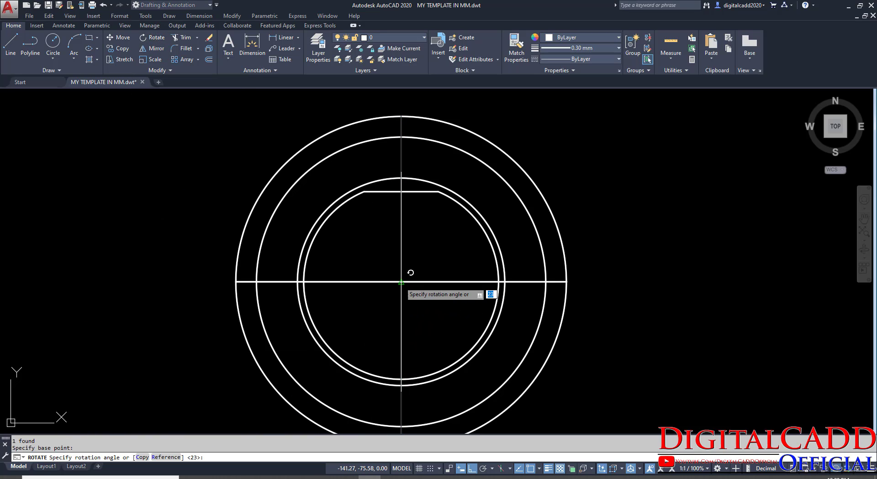
pyautogui.click(142, 456)
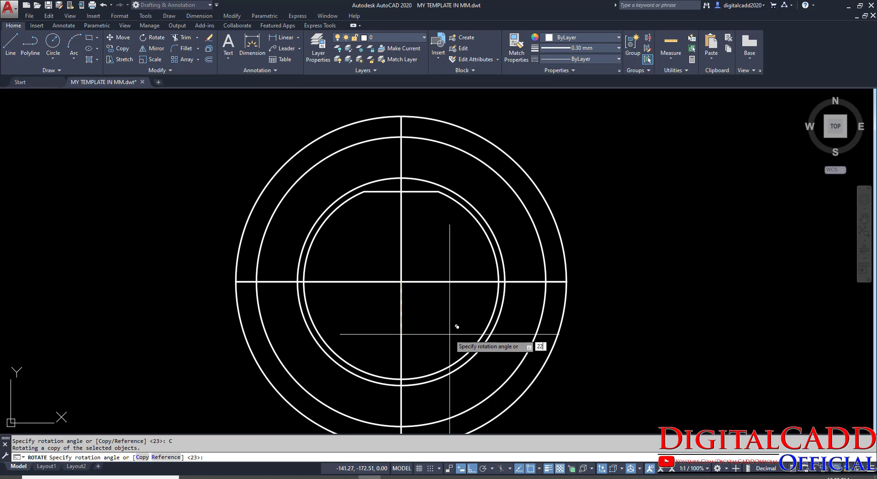
pyautogui.press('Return')
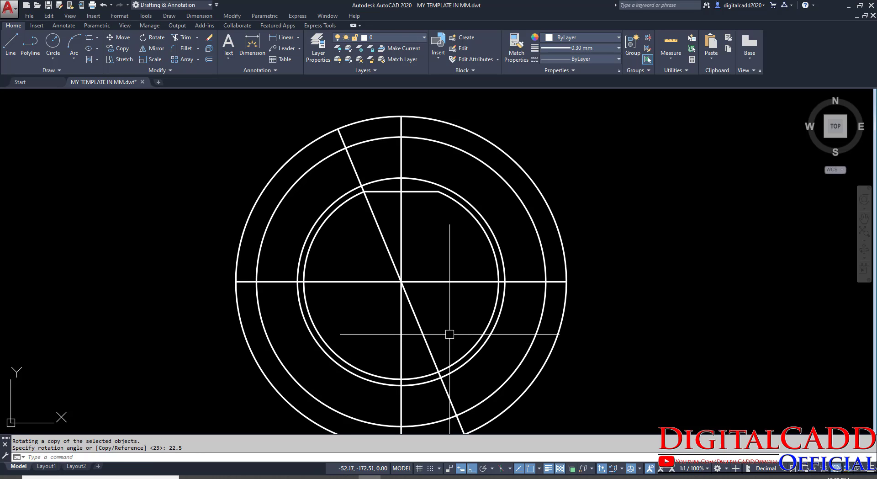
pyautogui.moveTo(433, 313); pyautogui.dragTo(442, 313, button='middle')
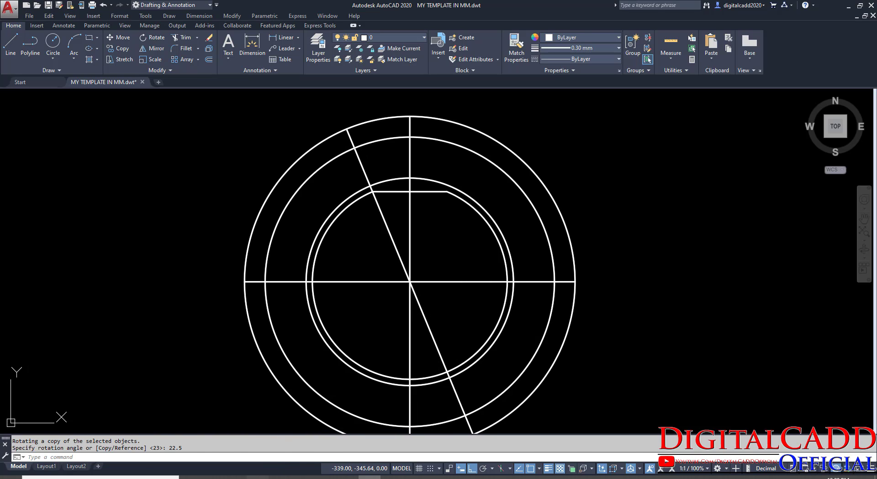
# Examine the EX: 18 retainer in the assignments PDF for its centre lines and hole layout, and return to AutoCAD.
pyautogui.click(269, 476)
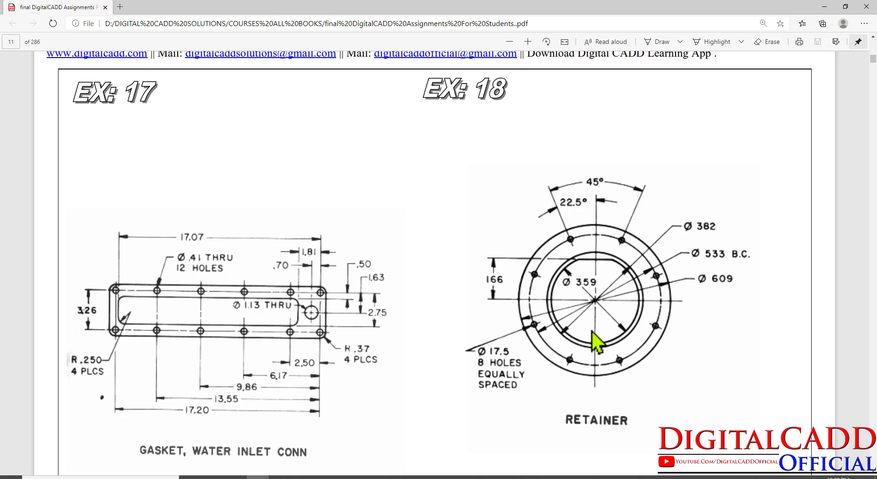
pyautogui.click(370, 477)
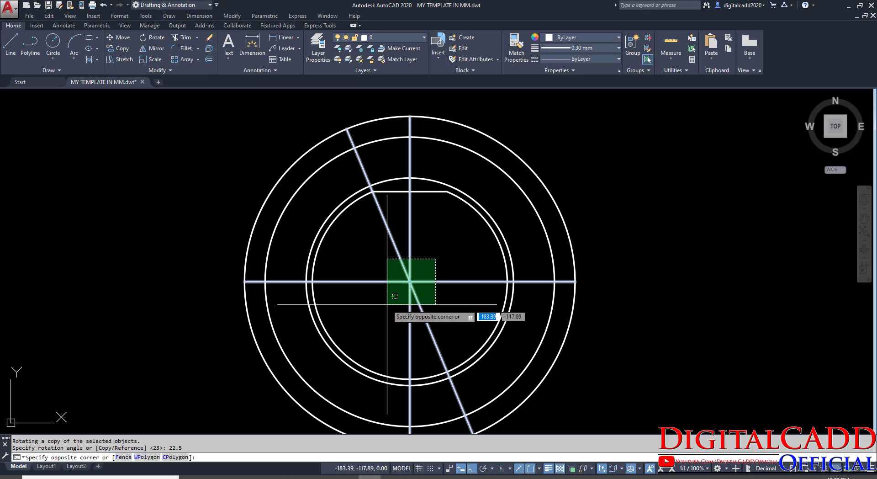
pyautogui.click(389, 305)
pyautogui.press('Escape')
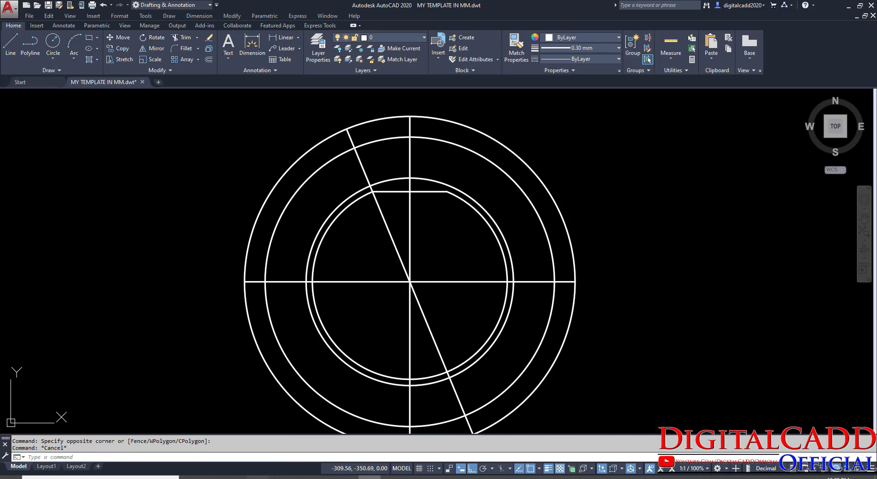
pyautogui.click(258, 477)
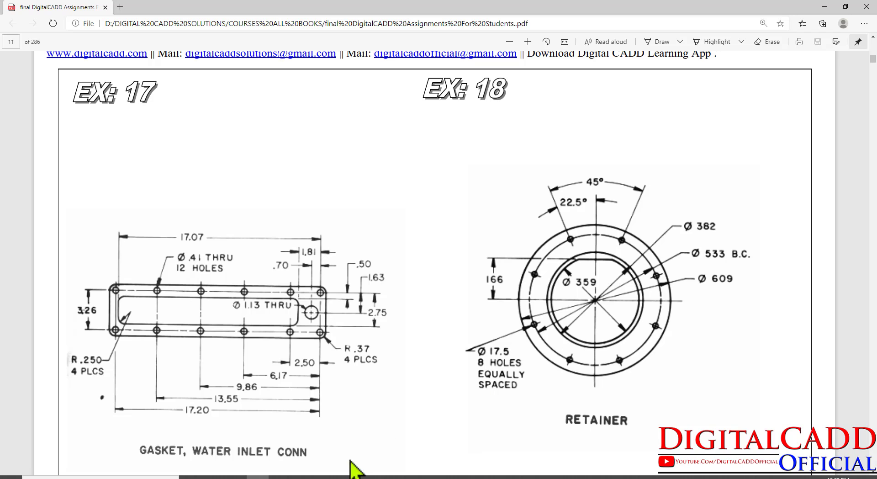
pyautogui.hotkey('alt', 'Tab')
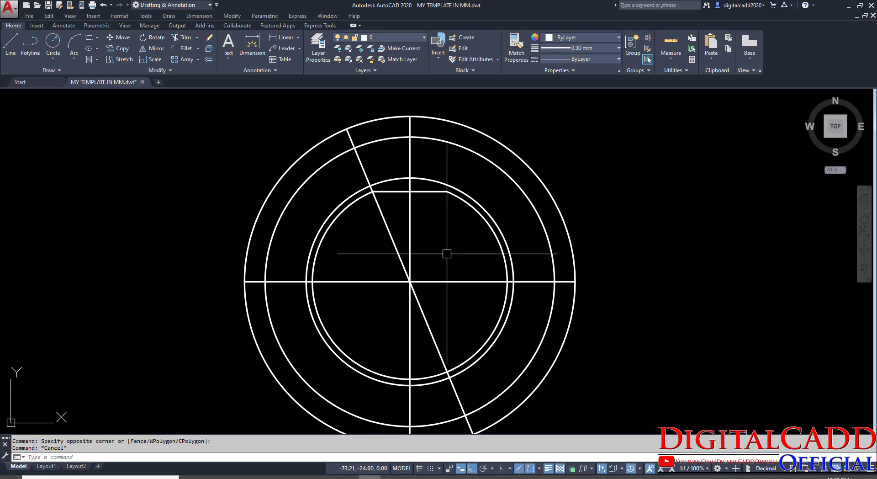
# Delete the horizontal, vertical and 22.5° inclined lines that cross at the circles' common centre.
pyautogui.click(463, 232)
pyautogui.click(374, 307)
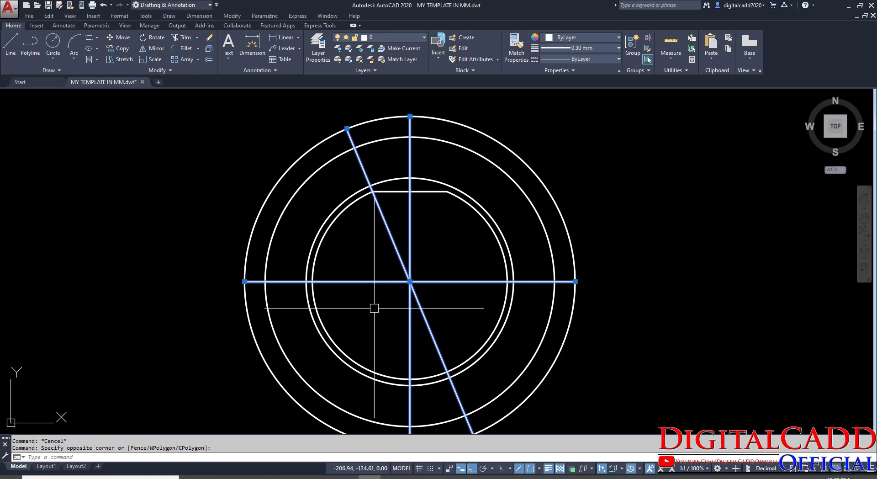
pyautogui.press('Delete')
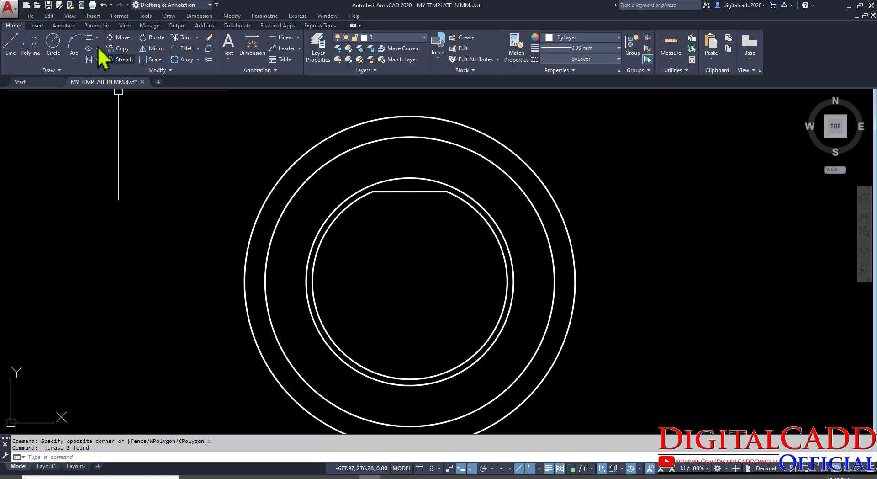
# Add a centre mark with extension lines to the outermost circle.
pyautogui.click(71, 25)
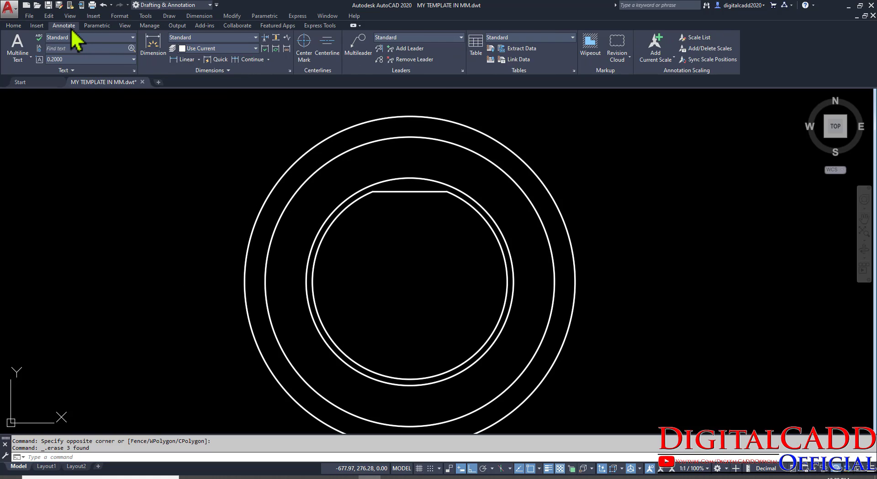
pyautogui.click(303, 49)
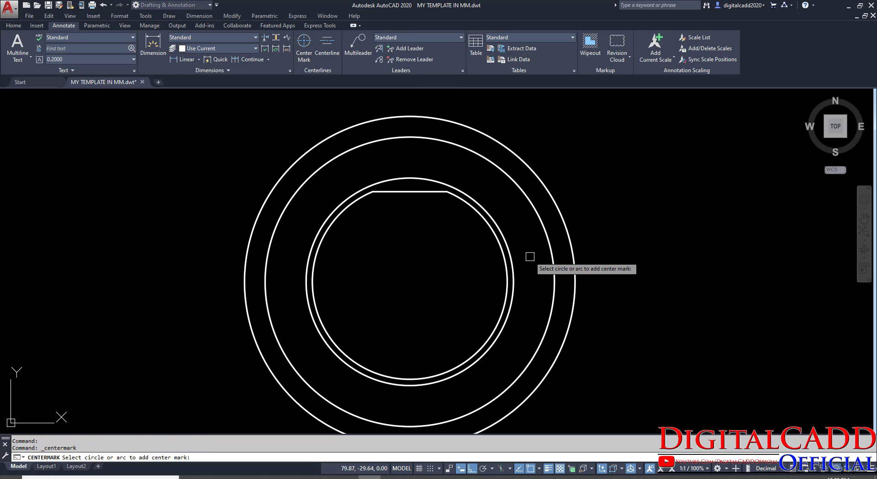
pyautogui.click(572, 252)
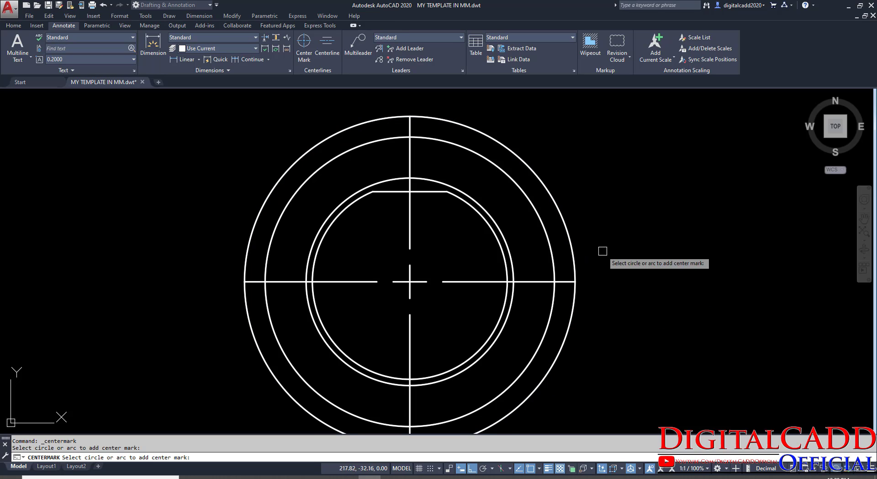
pyautogui.press('Escape')
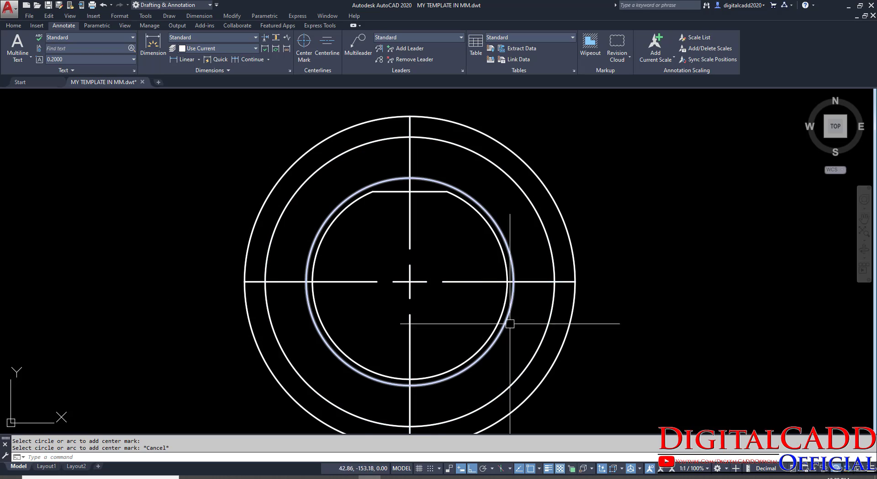
# Undo the centre mark on the outermost circle.
pyautogui.moveTo(663, 311)
pyautogui.mouseDown(button='middle')
pyautogui.moveTo(652, 274)
pyautogui.moveTo(658, 320)
pyautogui.moveTo(654, 296)
pyautogui.moveTo(622, 297)
pyautogui.mouseUp(button='middle')
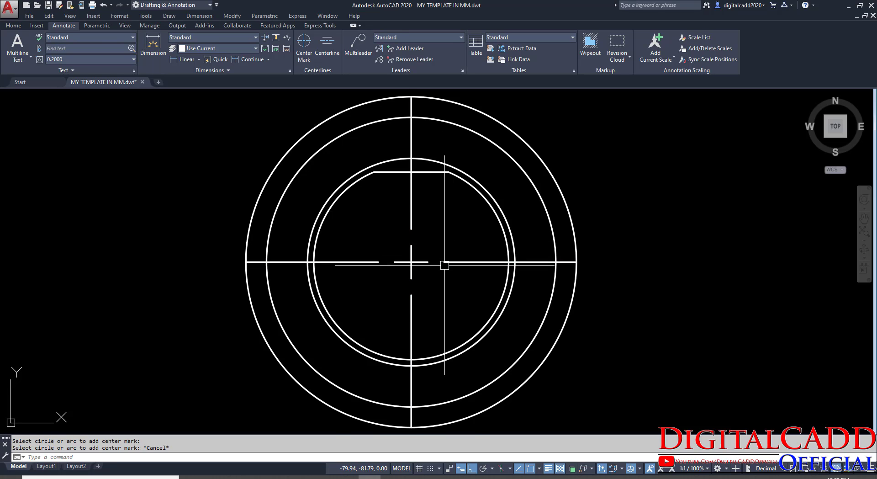
pyautogui.hotkey('ctrl', 'z')
pyautogui.hotkey('ctrl', 'z')
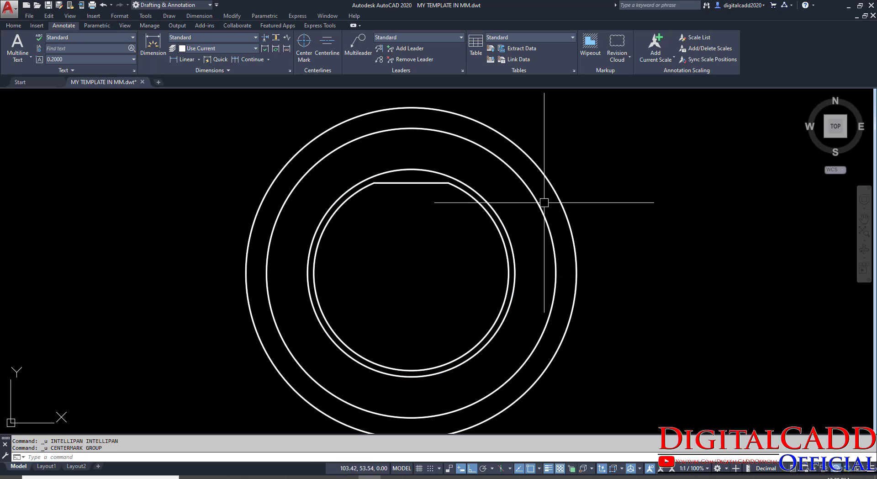
pyautogui.moveTo(607, 343); pyautogui.dragTo(607, 332, button='middle')
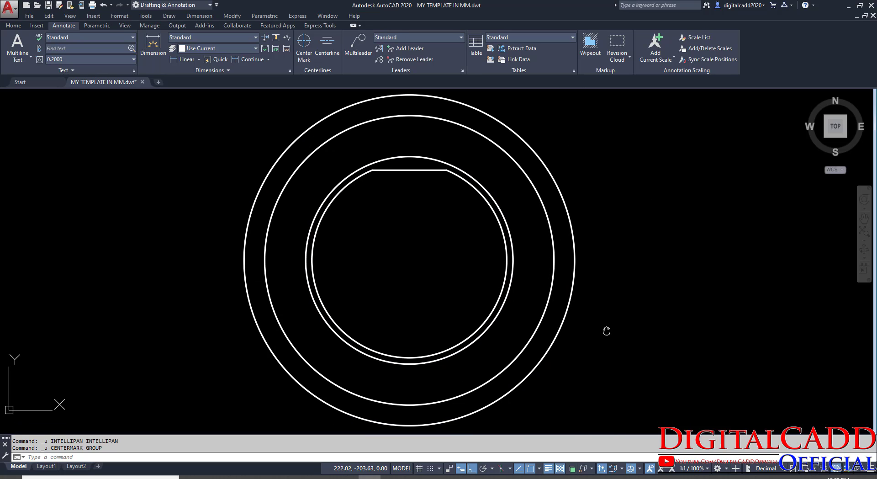
# Set the current lineweight to ByLayer and the current object colour to Yellow.
pyautogui.click(14, 26)
pyautogui.click(603, 50)
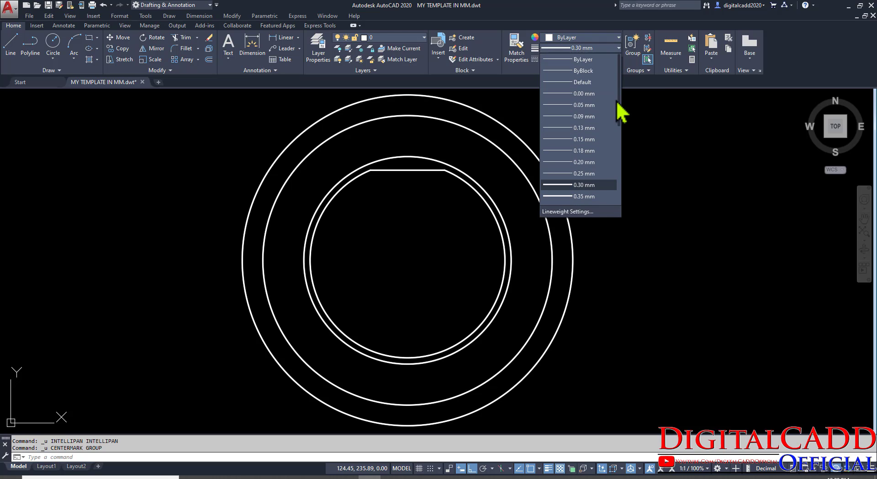
pyautogui.click(585, 59)
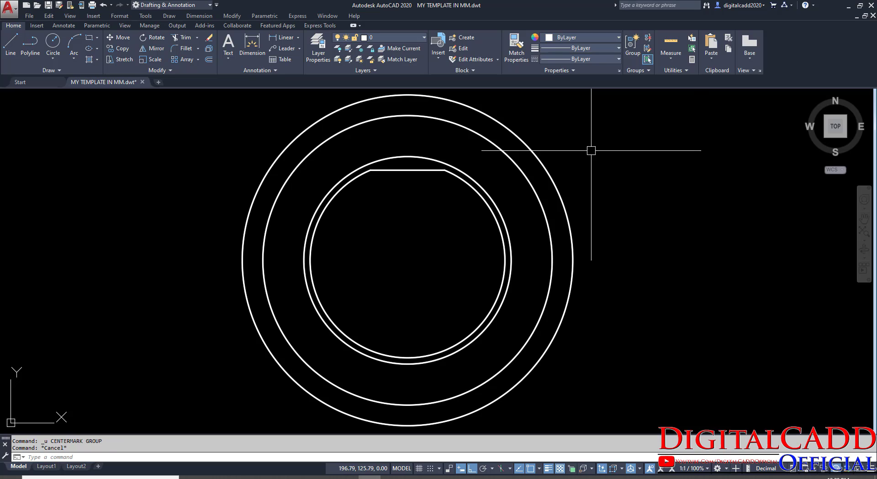
pyautogui.click(552, 40)
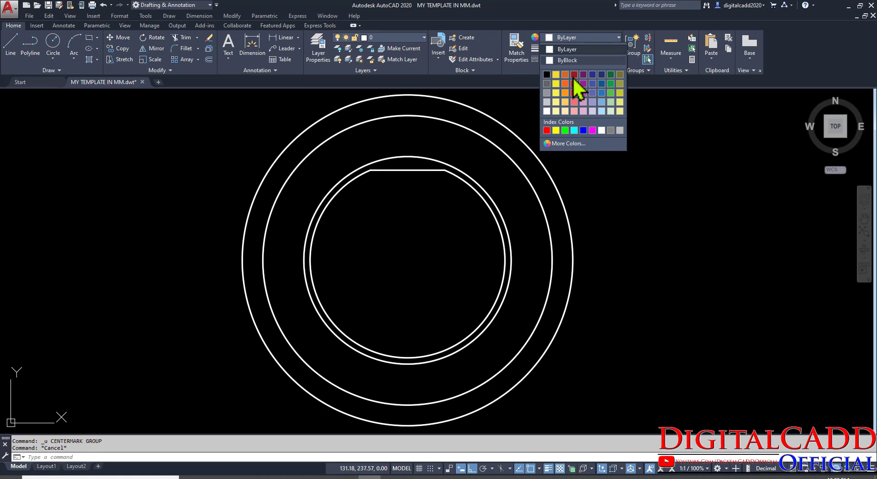
pyautogui.click(556, 131)
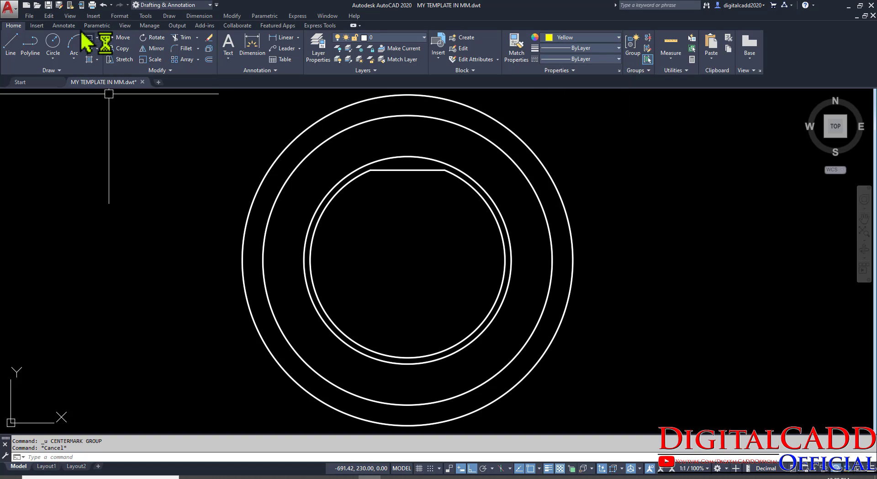
# Place a yellow centre mark with extension lines on the outermost circle.
pyautogui.click(60, 26)
pyautogui.click(304, 43)
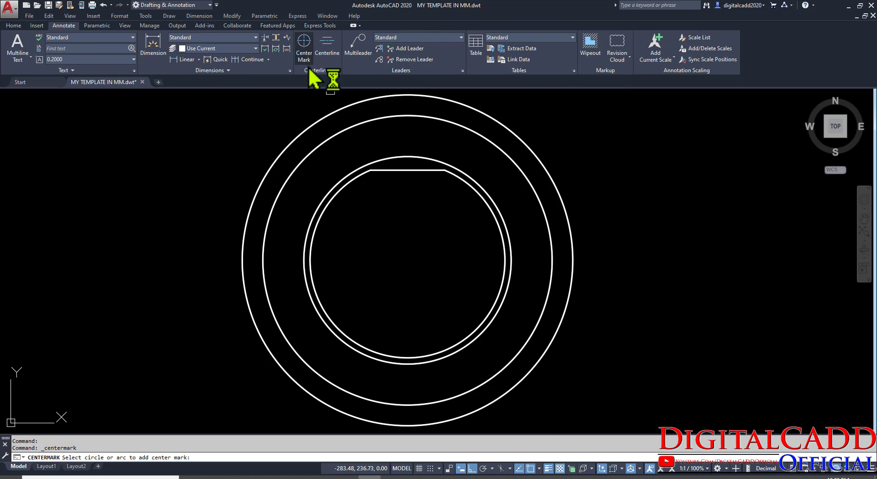
pyautogui.click(566, 238)
pyautogui.press('Escape')
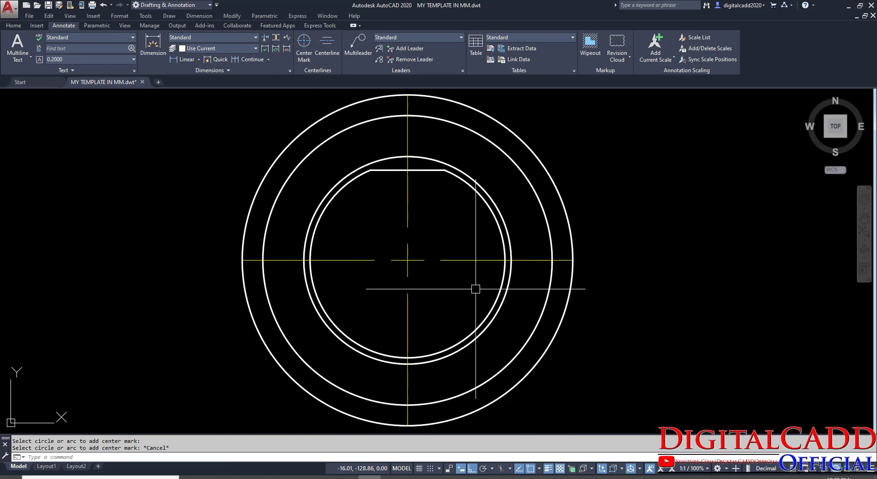
# Match the bolt circle's properties to those of the yellow centre mark.
pyautogui.write('MA')
pyautogui.press('Return')
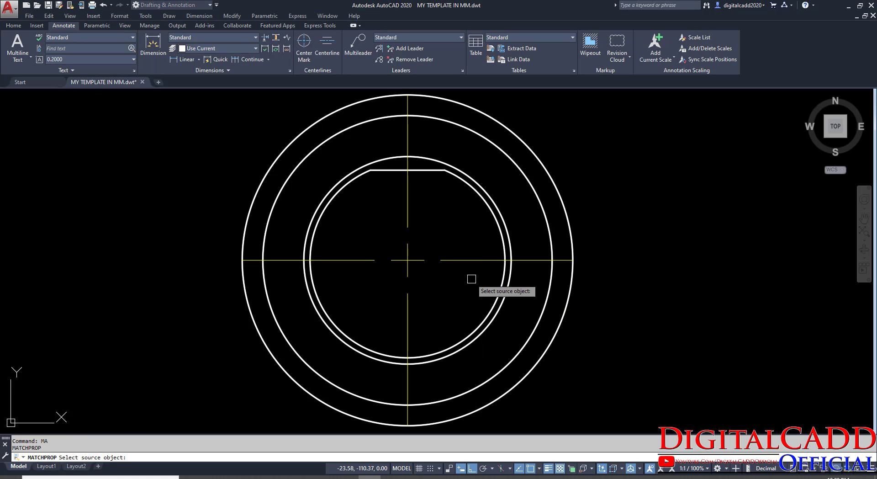
pyautogui.click(466, 261)
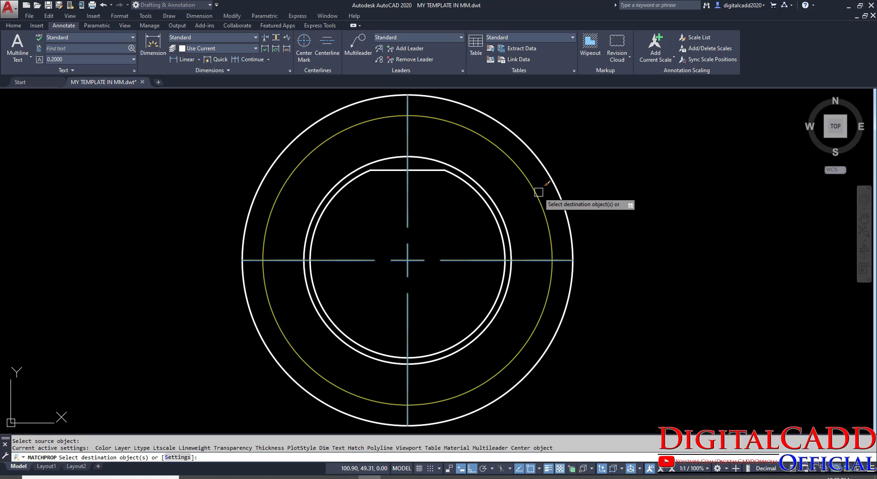
pyautogui.press('Escape')
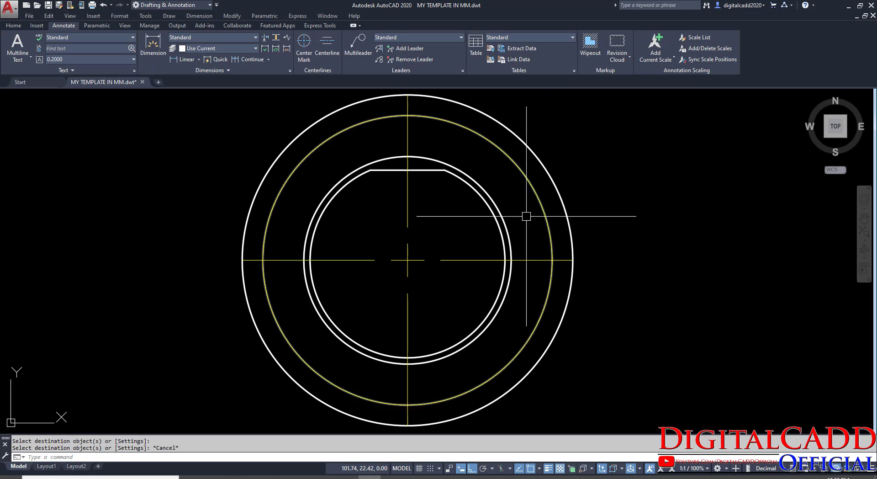
# Set the global linetype scale factor to 20.
pyautogui.scroll(5, 561, 251)
pyautogui.scroll(2, 521, 297)
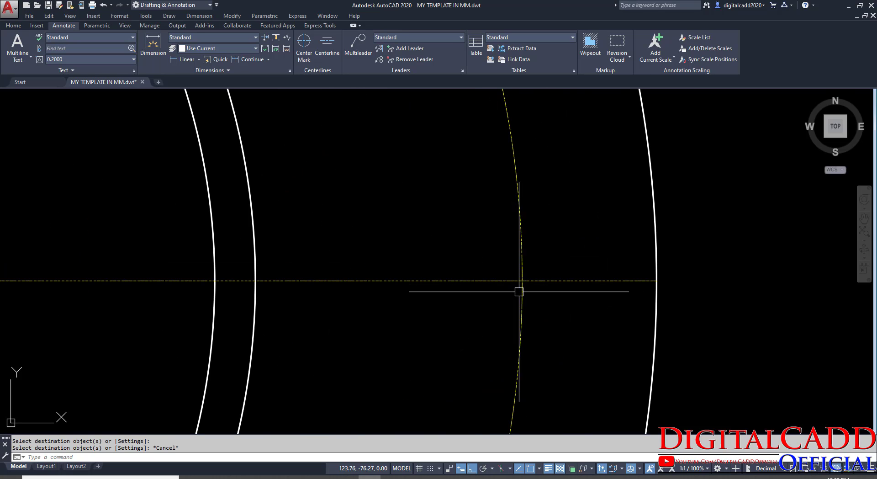
pyautogui.scroll(3, 403, 328)
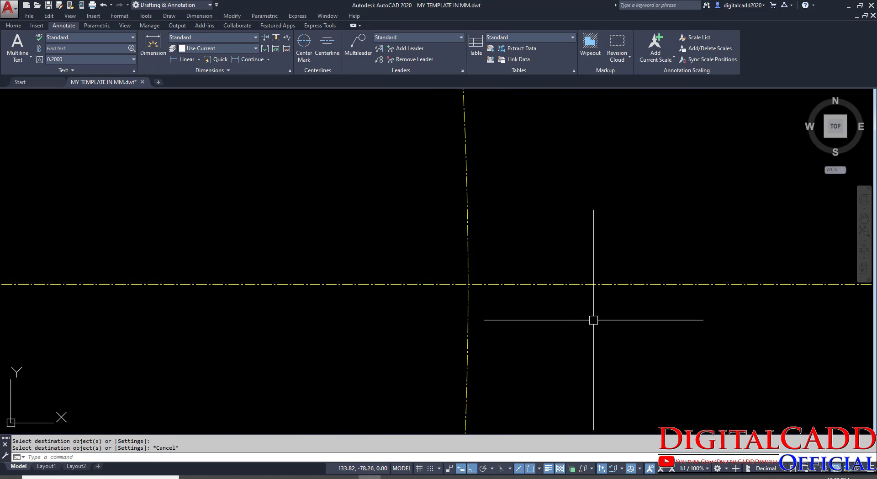
pyautogui.scroll(1, 456, 287)
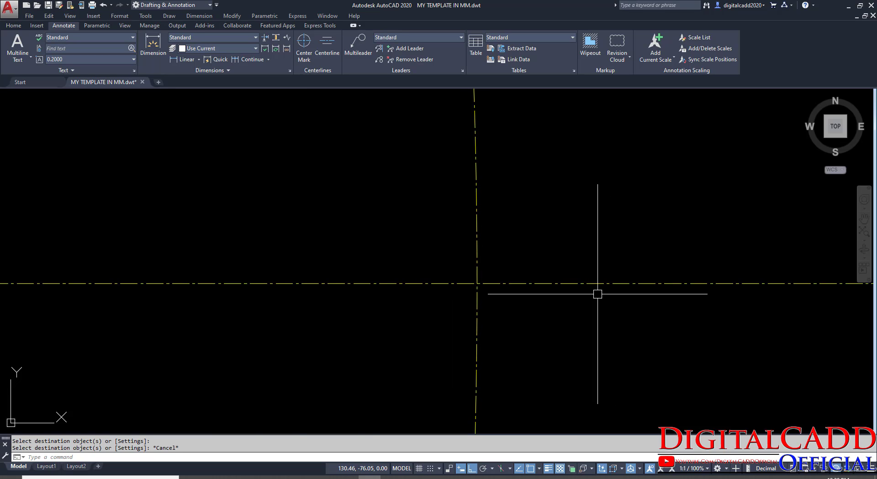
pyautogui.scroll(-4, 599, 294)
pyautogui.moveTo(560, 333); pyautogui.dragTo(519, 288, button='middle')
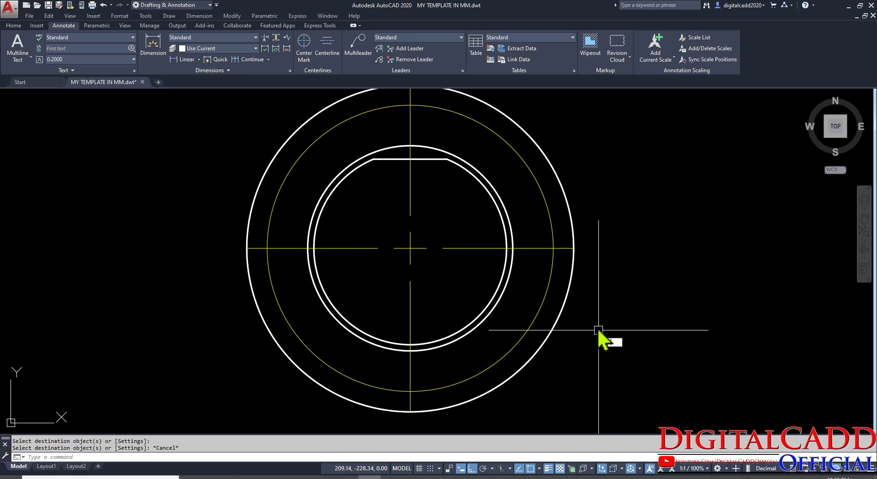
pyautogui.write('lts')
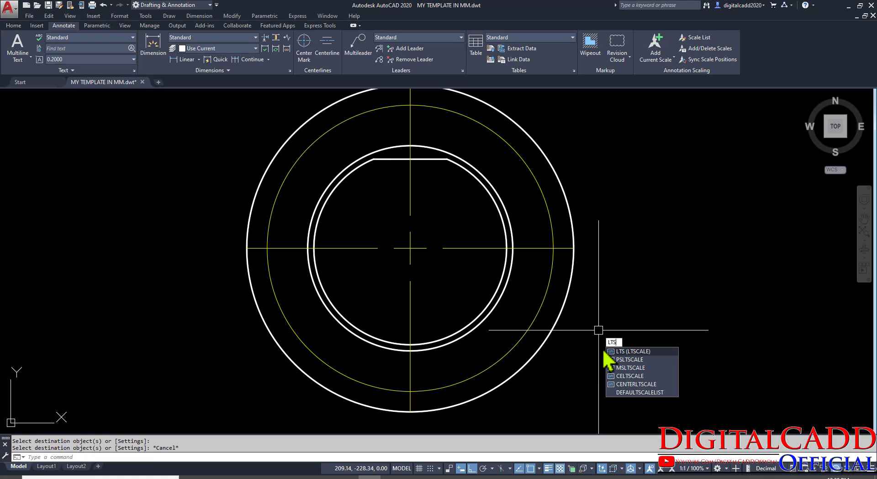
pyautogui.press('Return')
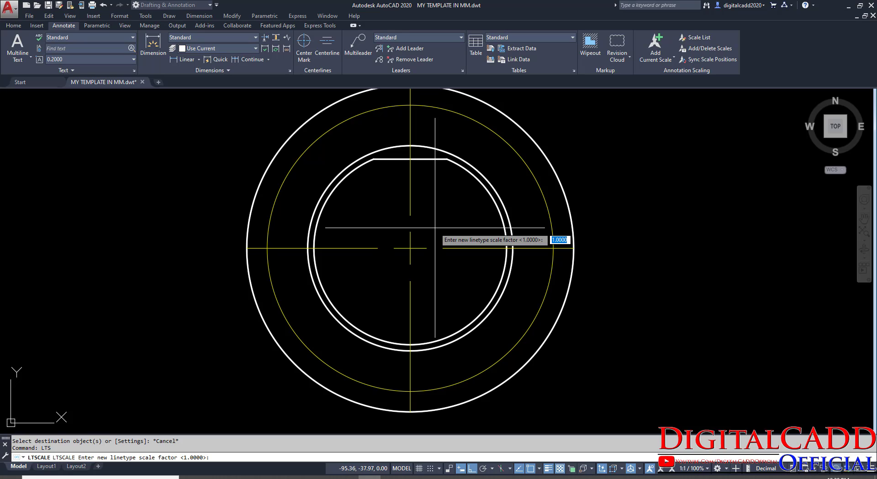
pyautogui.write('20')
pyautogui.press('Return')
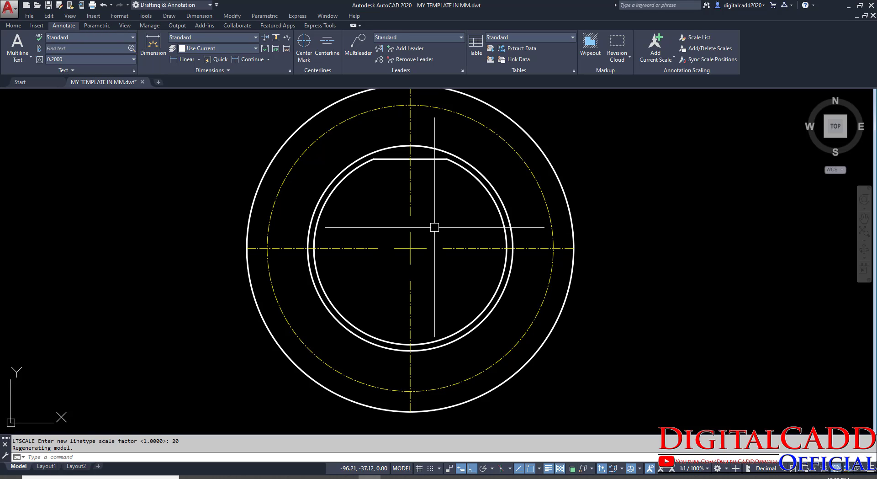
# Set the global linetype scale factor to 40.
pyautogui.press('Return')
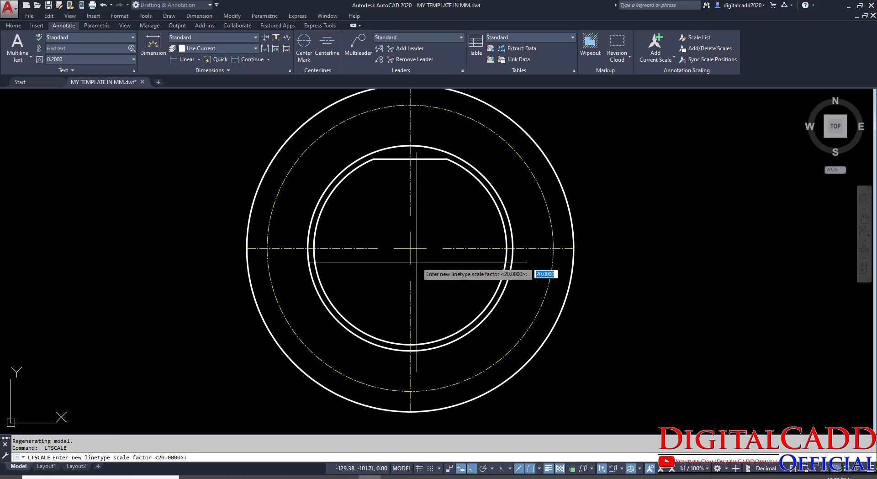
pyautogui.press('Escape')
pyautogui.click(459, 196)
pyautogui.press('Escape')
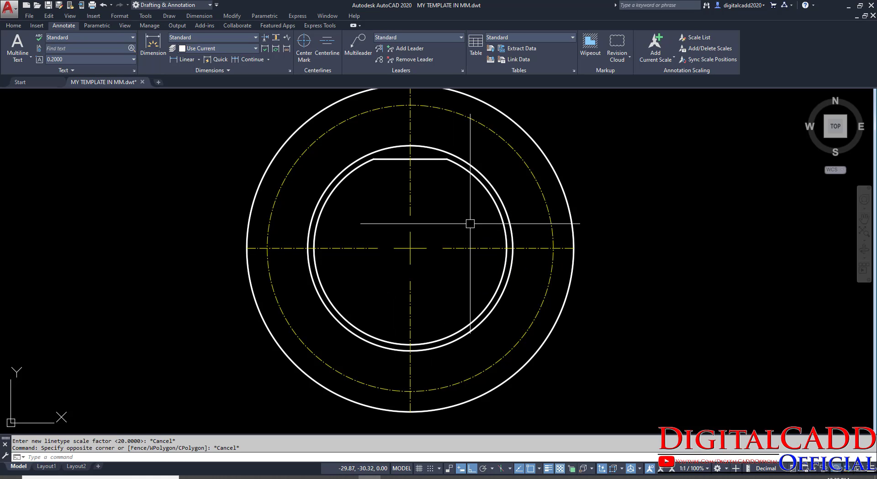
pyautogui.press('Return')
pyautogui.write('4')
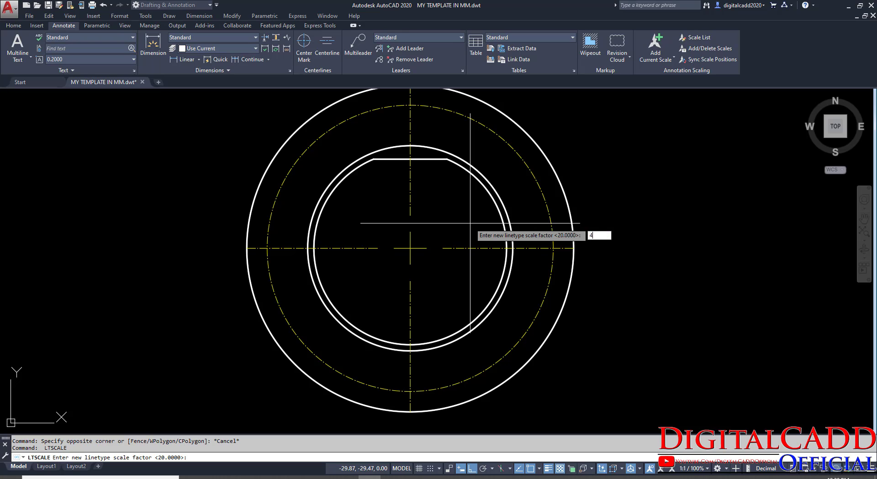
pyautogui.write('0')
pyautogui.press('Return')
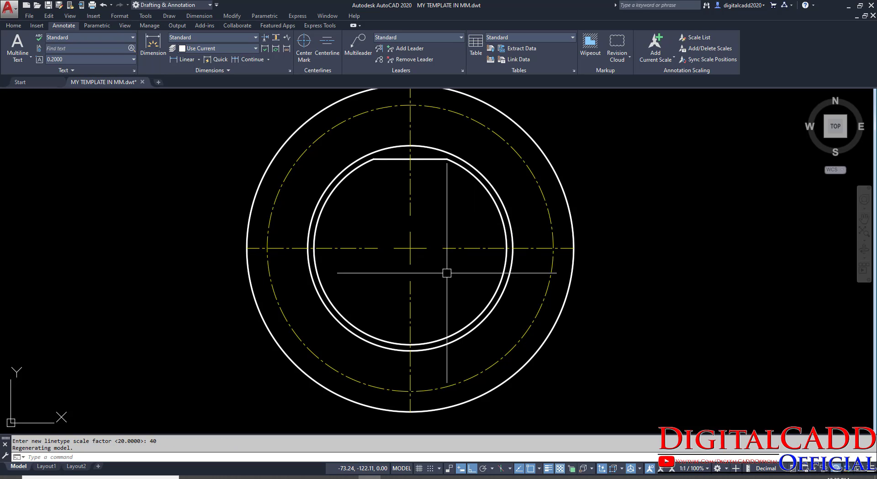
# Set the global linetype scale factor to 60.
pyautogui.press('Return')
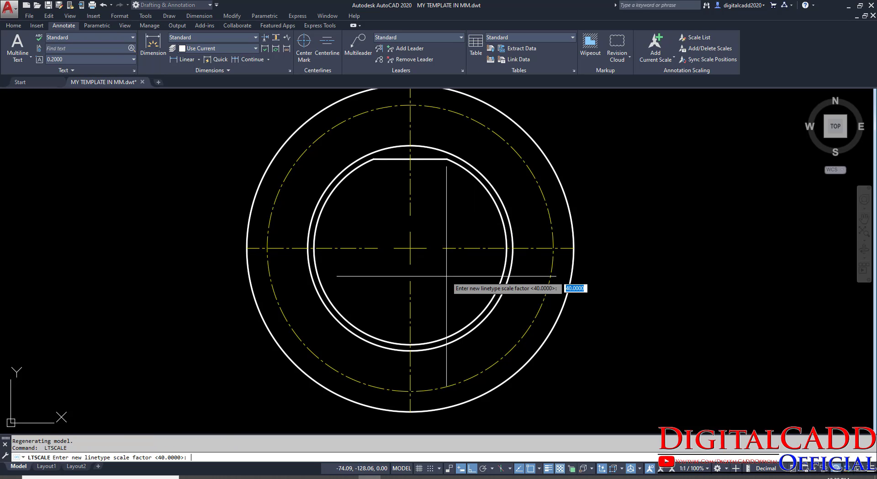
pyautogui.press('Return')
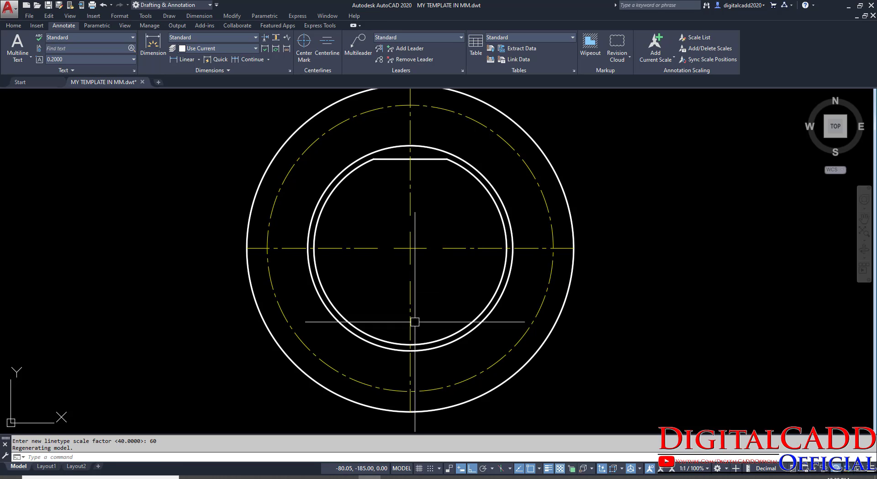
pyautogui.moveTo(473, 301)
pyautogui.mouseDown(button='middle')
pyautogui.moveTo(470, 371)
pyautogui.moveTo(468, 309)
pyautogui.mouseUp(button='middle')
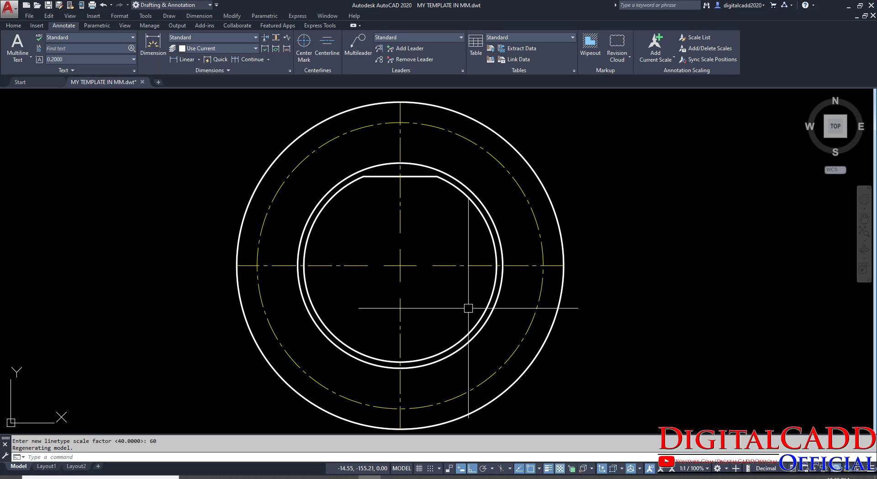
pyautogui.moveTo(468, 311)
pyautogui.mouseDown(button='middle')
pyautogui.moveTo(461, 326)
pyautogui.moveTo(471, 330)
pyautogui.mouseUp(button='middle')
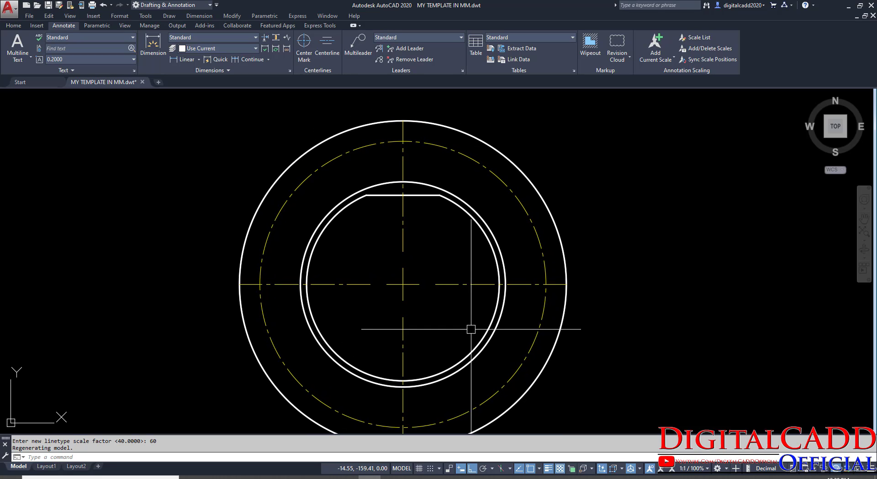
# Stretch the left and upper ends of the yellow centre mark slightly beyond the outermost circle.
pyautogui.click(404, 228)
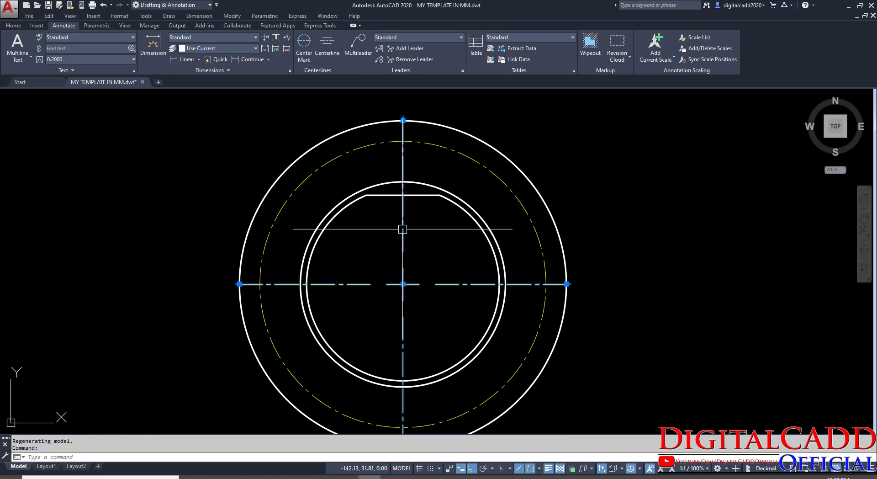
pyautogui.scroll(10, 222, 287)
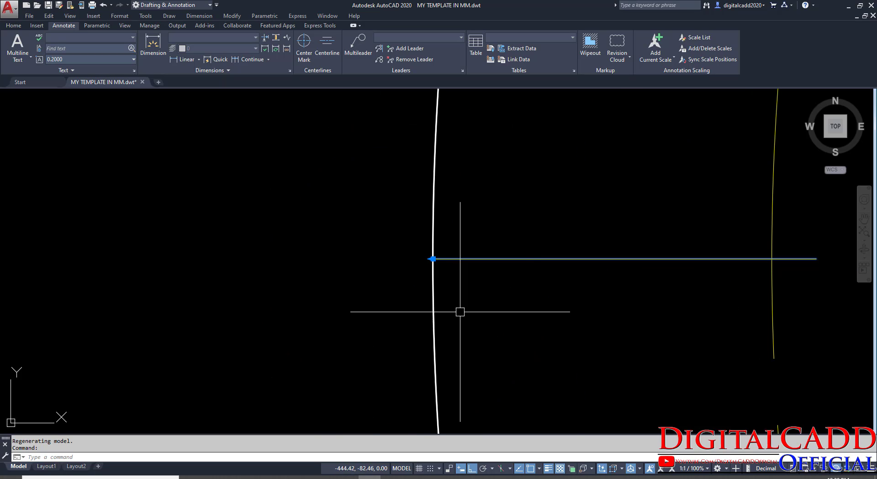
pyautogui.click(432, 259)
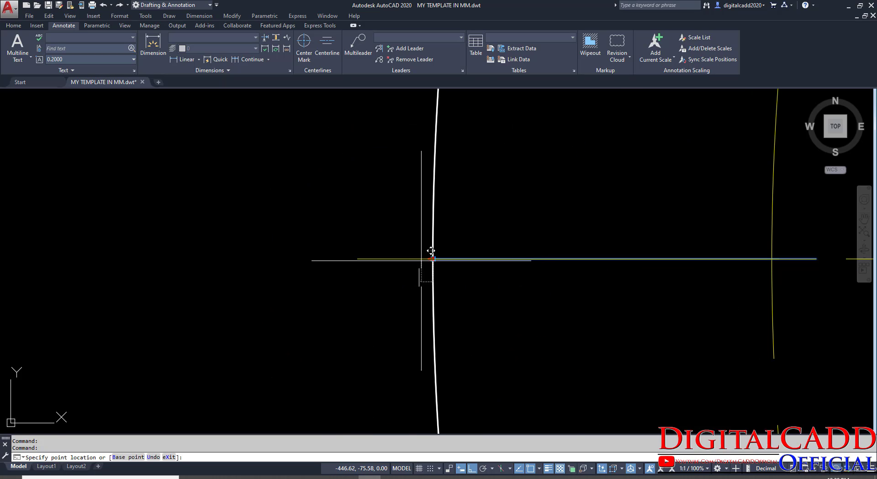
pyautogui.scroll(-5, 412, 258)
pyautogui.moveTo(569, 156); pyautogui.dragTo(402, 407, button='middle')
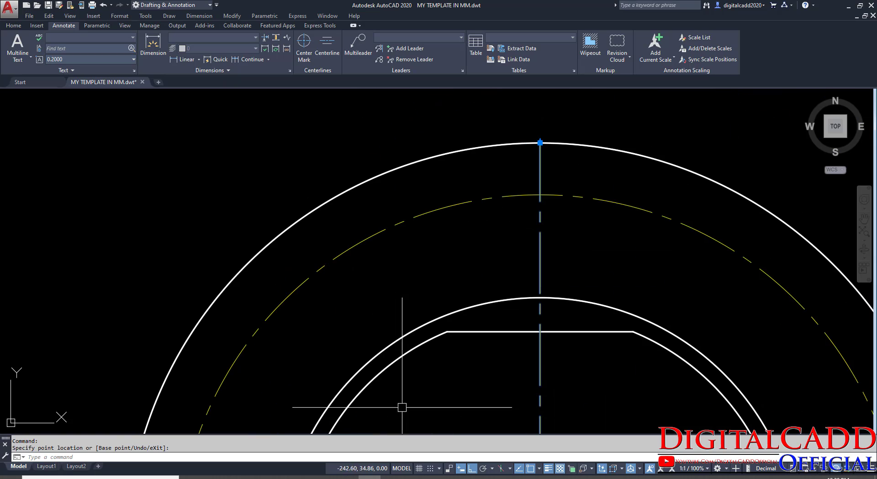
pyautogui.moveTo(546, 210); pyautogui.dragTo(464, 337, button='middle')
pyautogui.scroll(5, 459, 253)
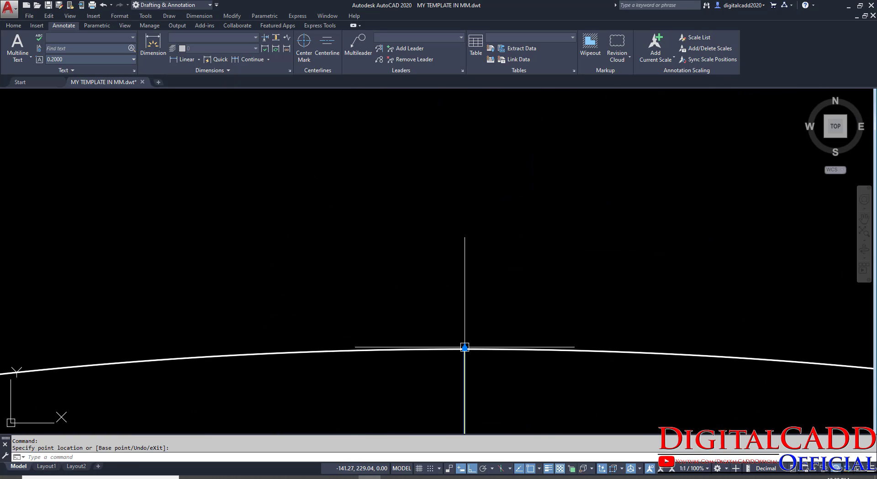
pyautogui.click(464, 312)
# Stretch the right and lower ends of the yellow centre mark slightly beyond the outermost circle.
pyautogui.scroll(-5, 427, 206)
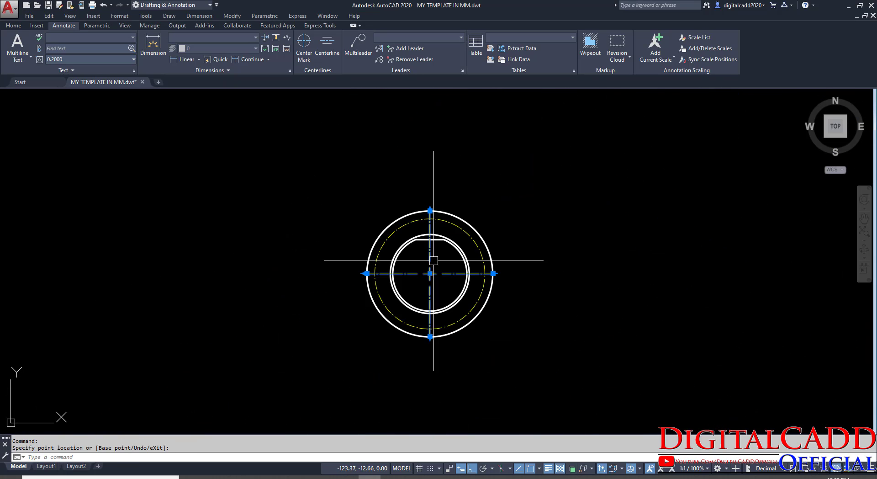
pyautogui.scroll(6, 489, 274)
pyautogui.scroll(2, 486, 207)
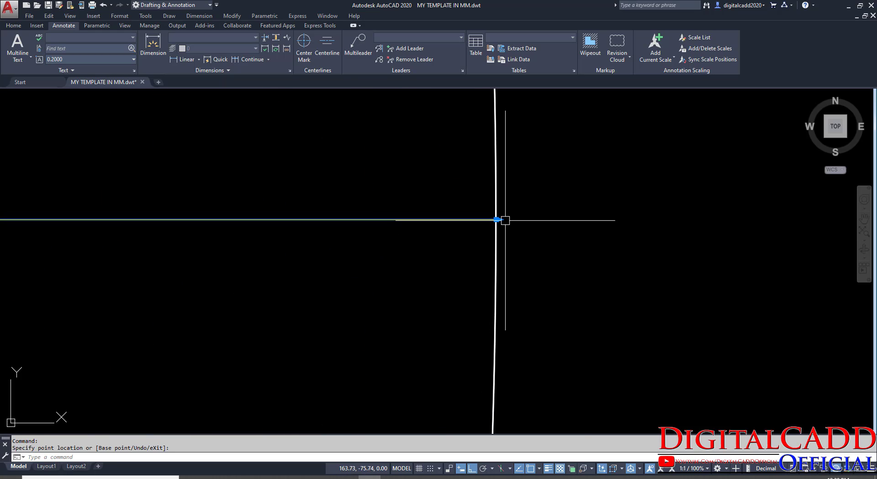
pyautogui.click(496, 219)
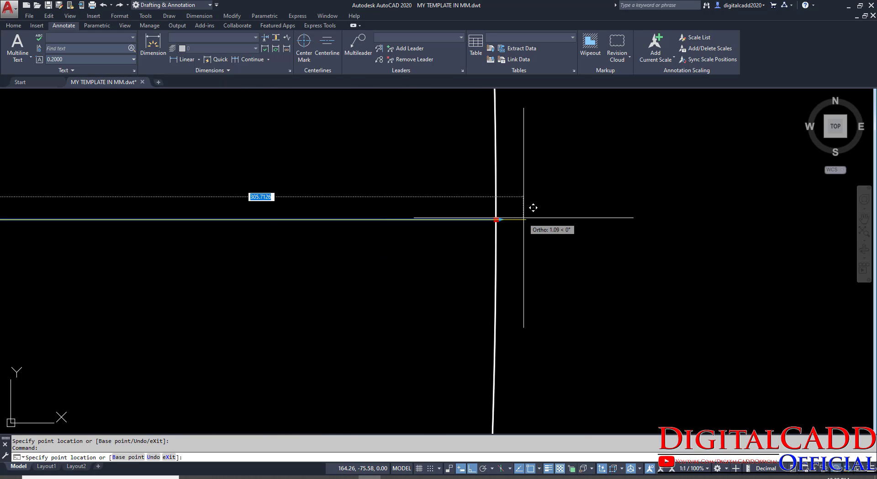
pyautogui.scroll(-3, 544, 221)
pyautogui.moveTo(370, 354); pyautogui.dragTo(492, 114, button='middle')
pyautogui.scroll(-4, 499, 124)
pyautogui.moveTo(486, 226); pyautogui.dragTo(575, 175, button='middle')
pyautogui.scroll(10, 374, 315)
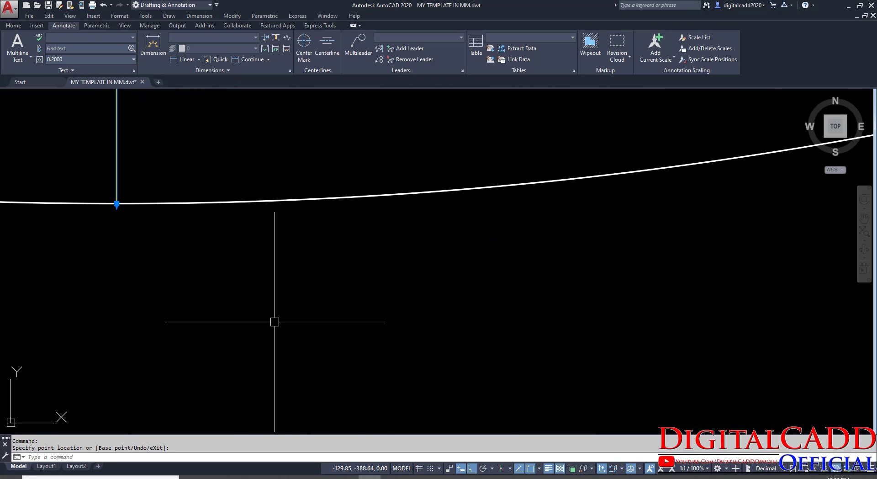
pyautogui.click(116, 203)
pyautogui.click(117, 253)
pyautogui.scroll(-8, 378, 333)
pyautogui.press('Escape')
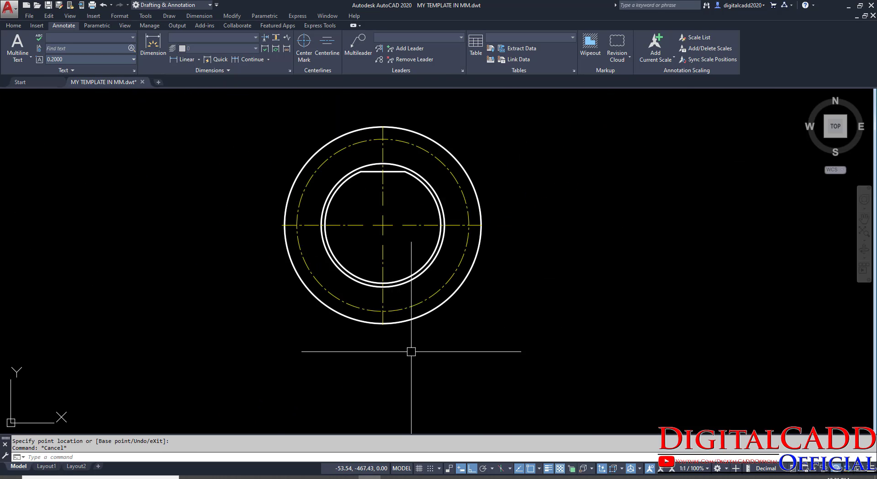
# Explode the yellow centre mark into separate lines.
pyautogui.moveTo(404, 227)
pyautogui.mouseDown(button='middle')
pyautogui.moveTo(450, 243)
pyautogui.moveTo(481, 275)
pyautogui.mouseUp(button='middle')
pyautogui.scroll(2, 475, 256)
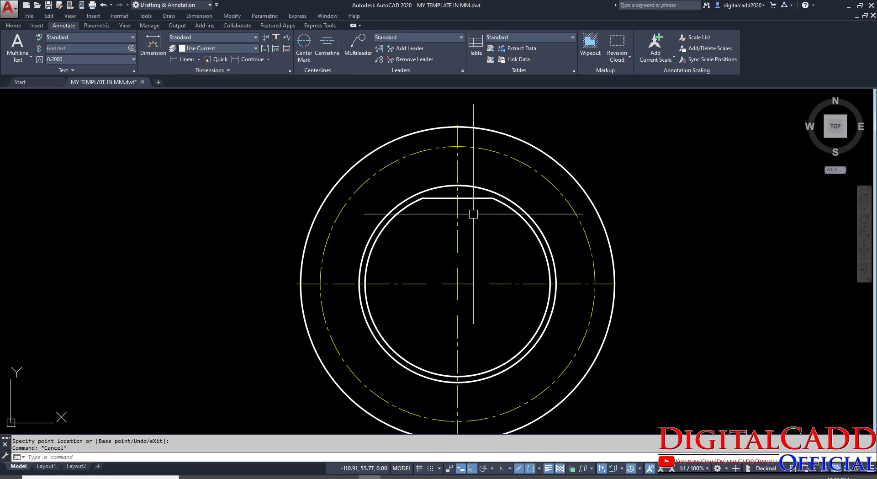
pyautogui.click(457, 247)
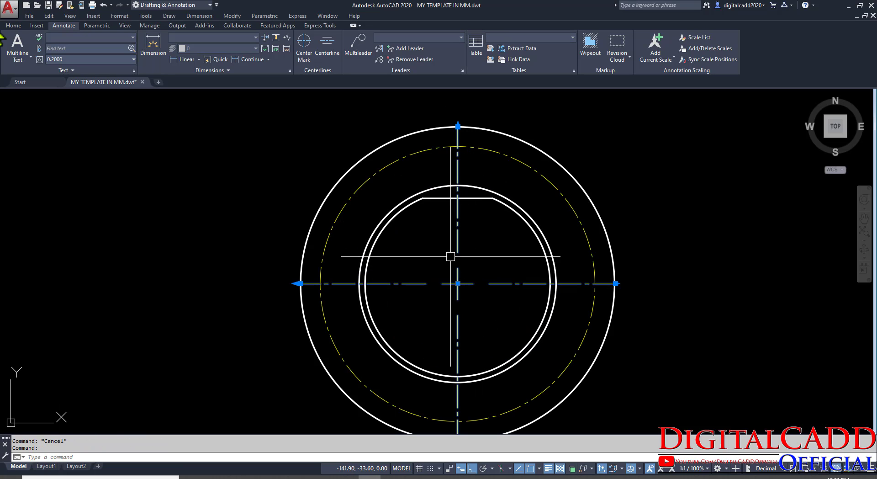
pyautogui.click(13, 26)
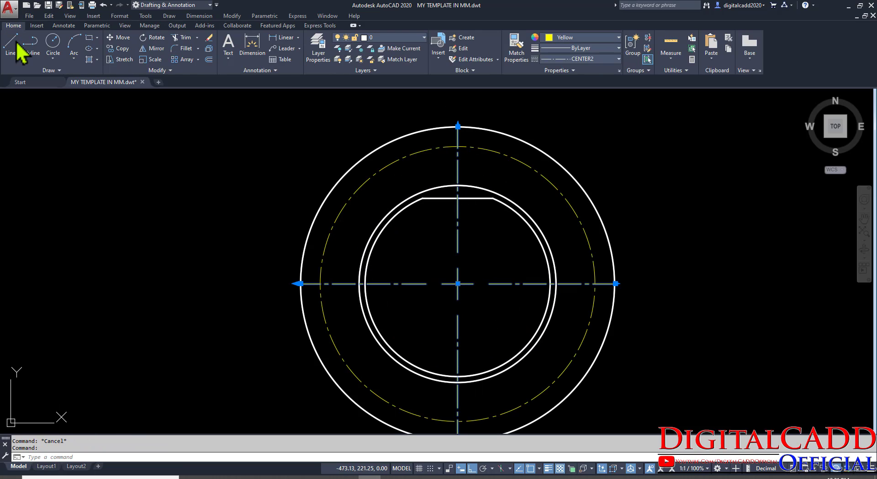
pyautogui.click(208, 52)
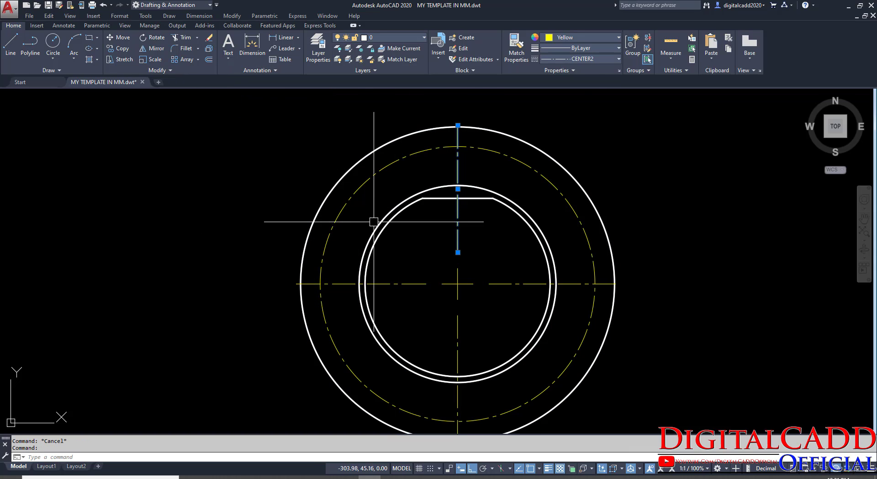
pyautogui.press('Escape')
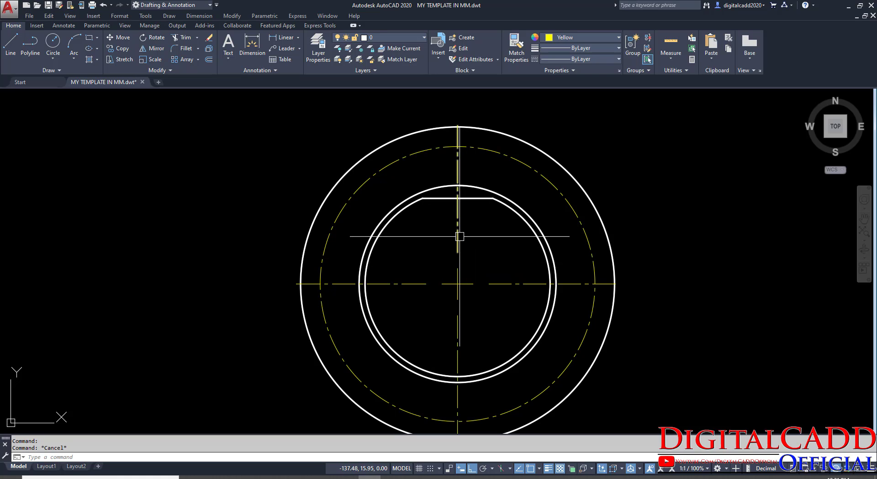
# Rotate a copy of the upper vertical centre line by 22.5° about the centre of the circles.
pyautogui.click(154, 38)
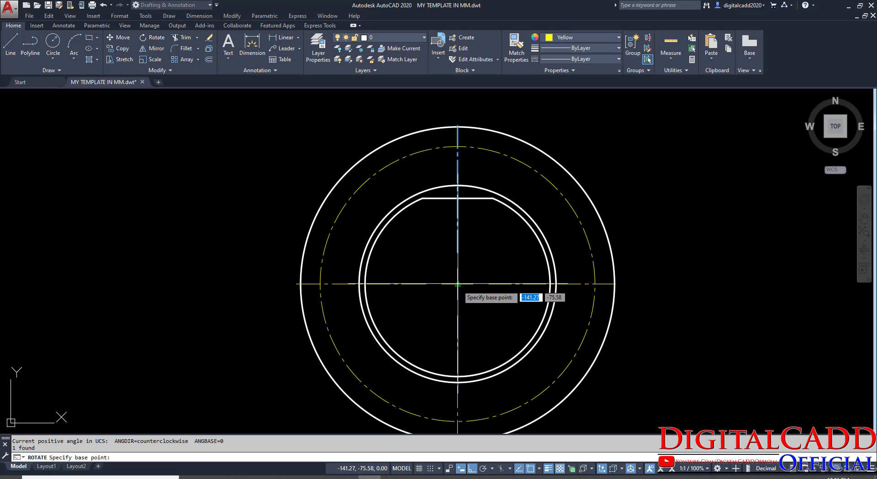
pyautogui.scroll(4, 457, 283)
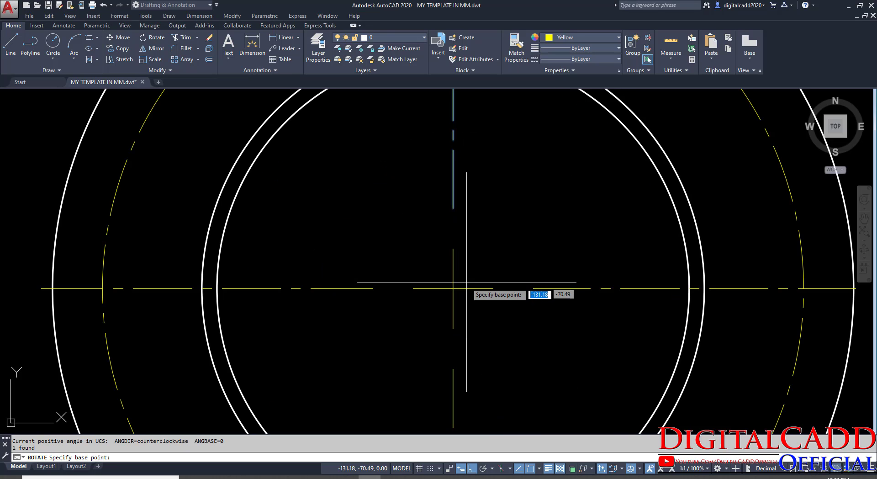
pyautogui.click(455, 288)
pyautogui.scroll(-8, 467, 280)
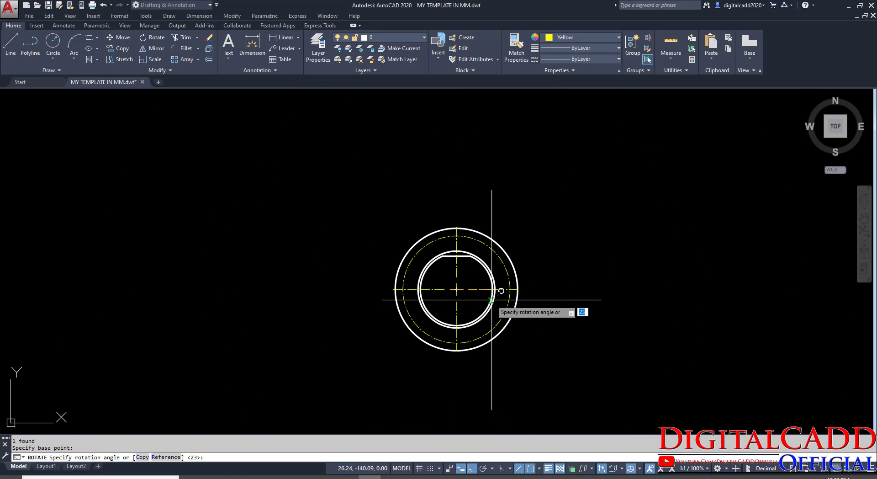
pyautogui.click(142, 457)
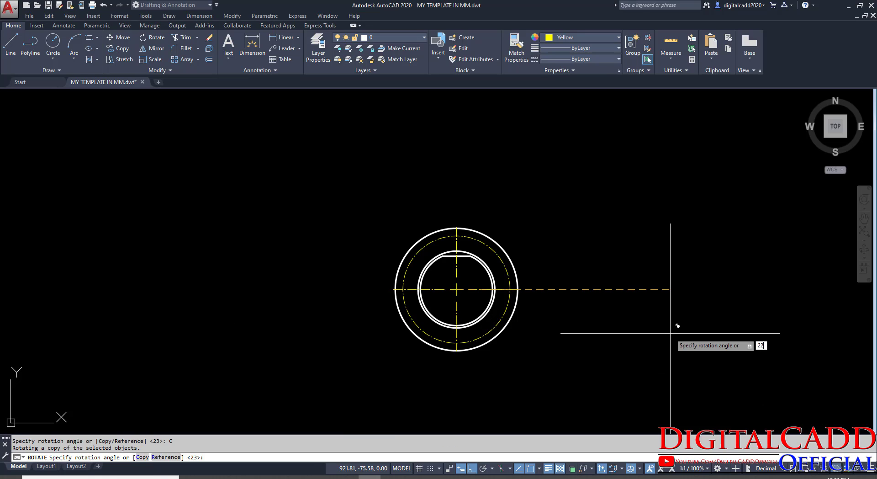
pyautogui.press('Return')
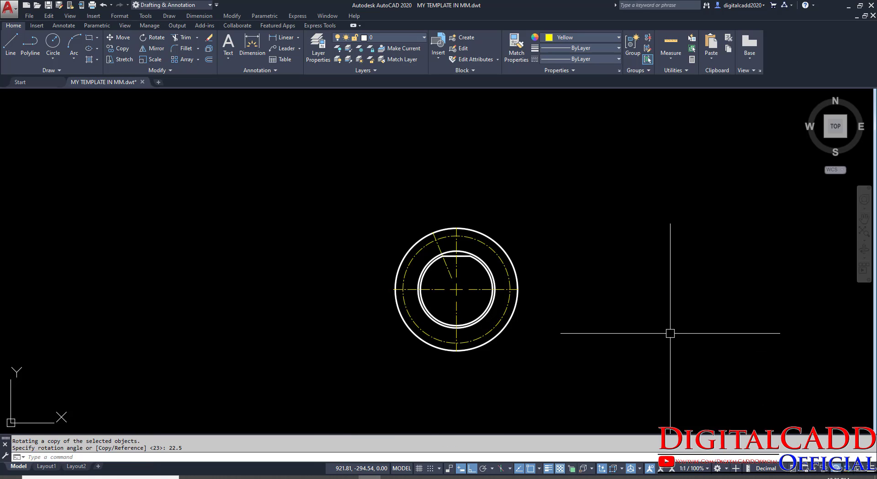
# Check the hole specification in the assignments PDF, and set AutoCAD's current colour to ByLayer and lineweight to 0.30 mm.
pyautogui.scroll(3, 466, 276)
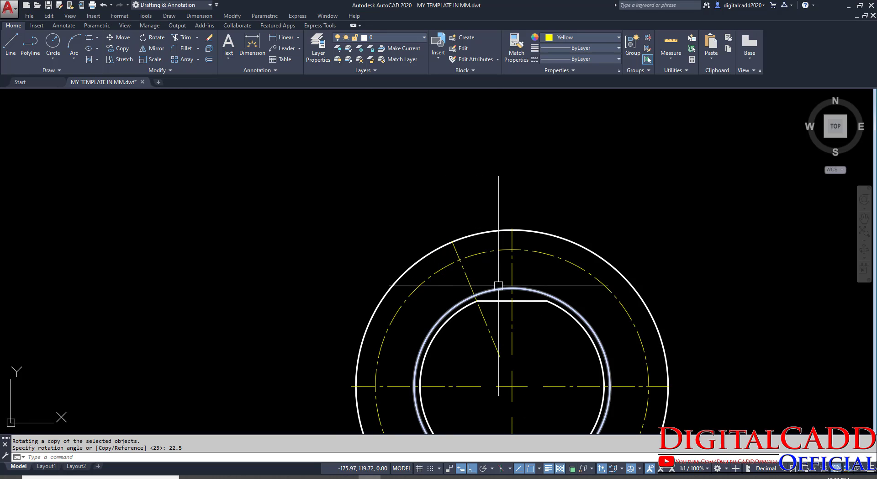
pyautogui.moveTo(499, 287); pyautogui.dragTo(470, 260, button='middle')
pyautogui.scroll(2, 448, 226)
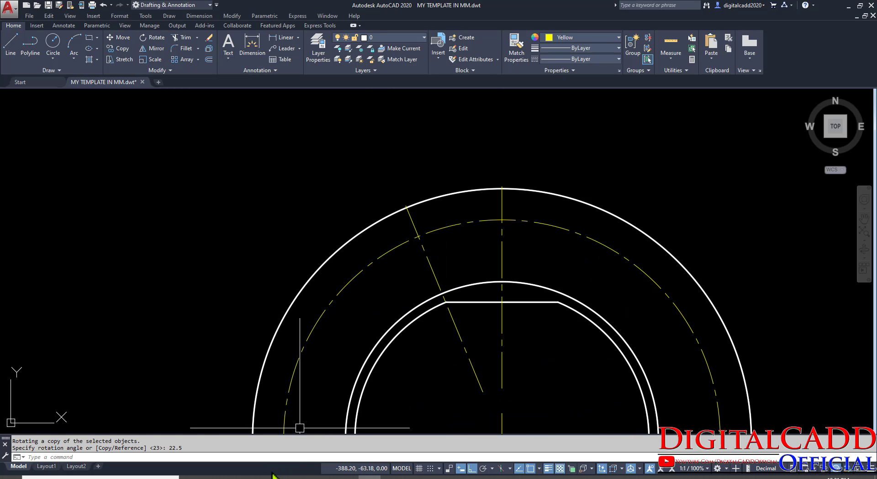
pyautogui.hotkey('alt', 'Tab')
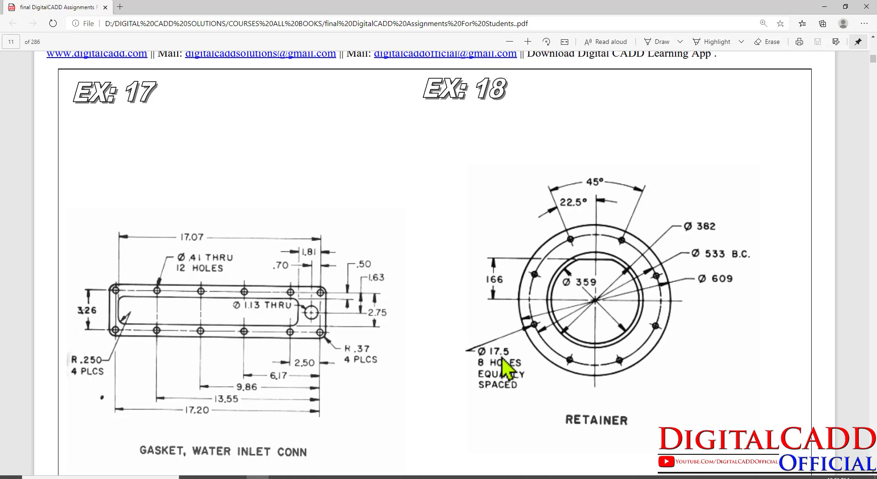
pyautogui.hotkey('alt', 'Tab')
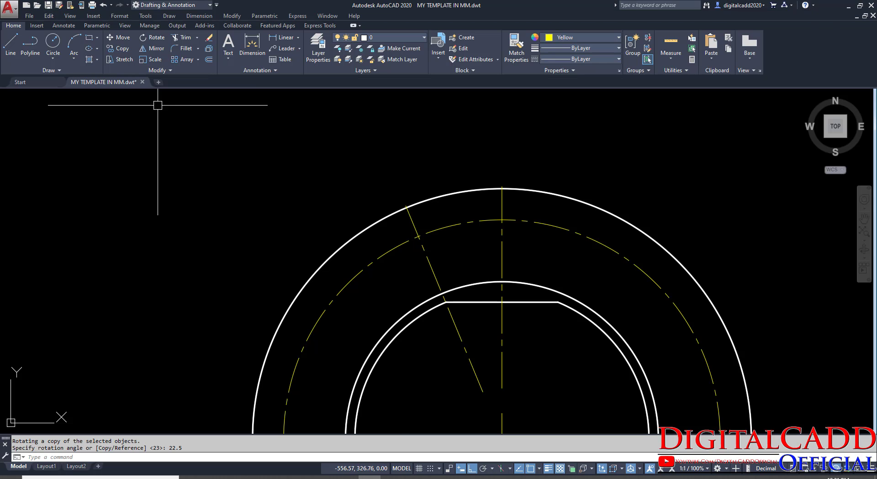
pyautogui.click(608, 39)
pyautogui.click(571, 50)
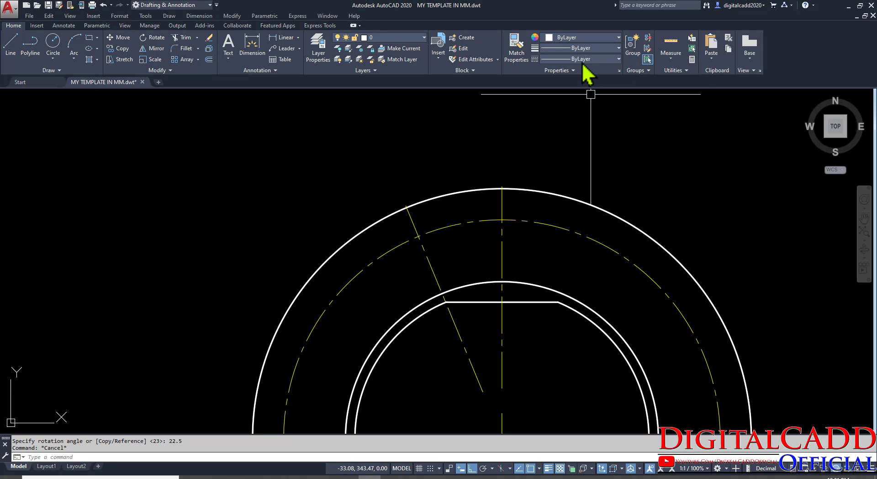
pyautogui.click(589, 50)
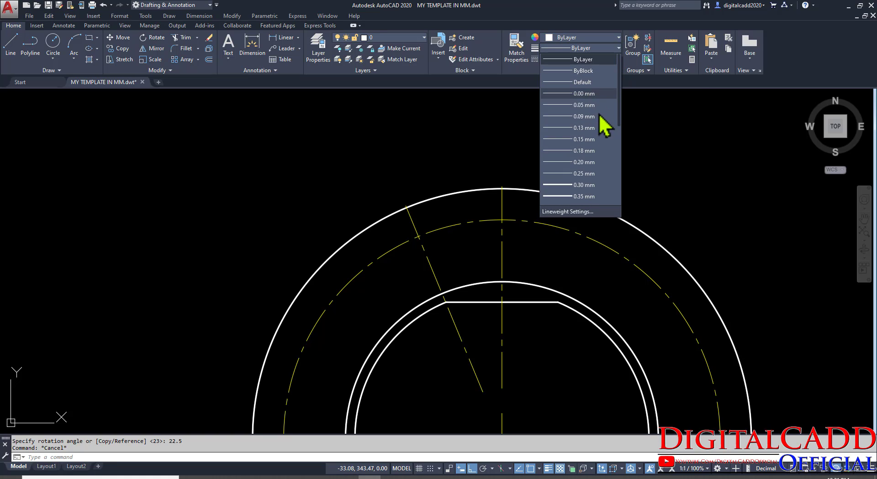
pyautogui.click(596, 198)
# Draw a 17.5 mm diameter hole where the rotated centre line crosses the bolt circle.
pyautogui.click(53, 42)
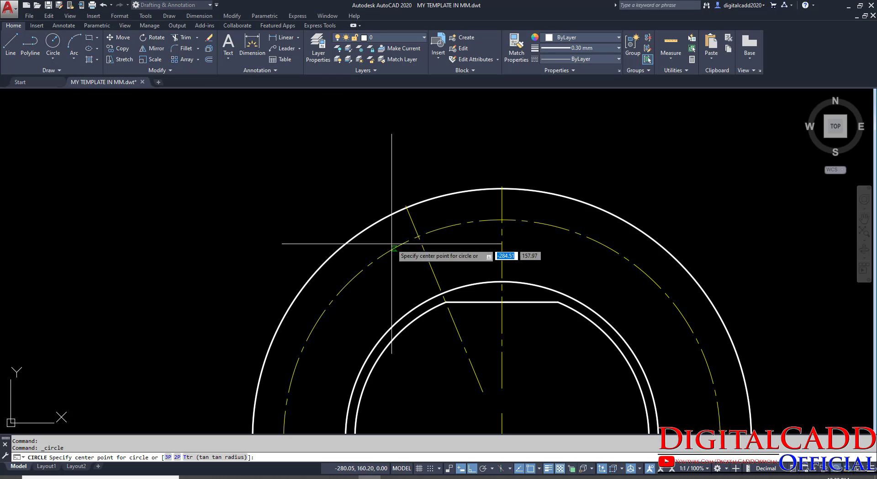
pyautogui.click(418, 236)
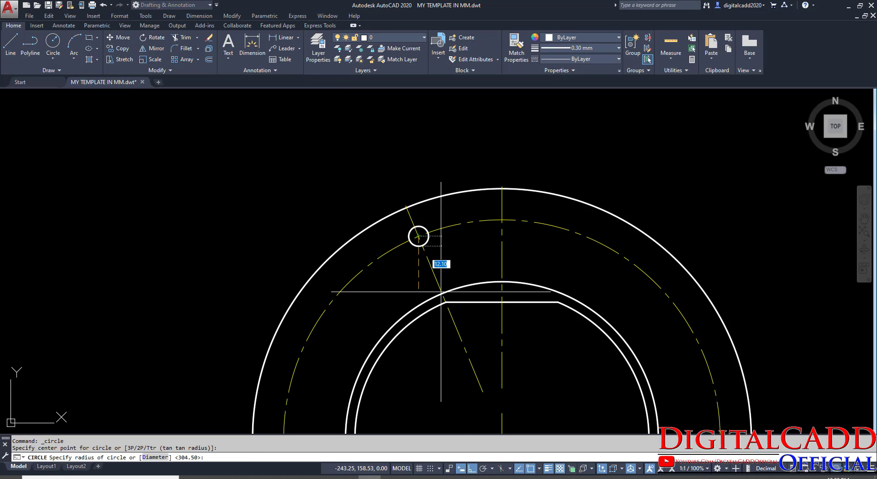
pyautogui.write('D')
pyautogui.press('Return')
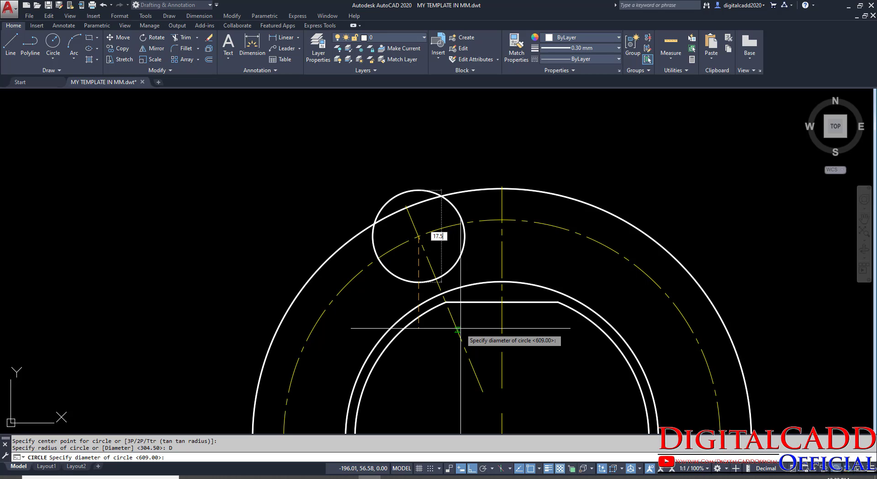
pyautogui.write('17.5')
pyautogui.press('Return')
# Erase the rotated centre line that passes through the new 17.5 mm hole.
pyautogui.moveTo(462, 329)
pyautogui.mouseDown(button='middle')
pyautogui.moveTo(402, 221)
pyautogui.moveTo(547, 322)
pyautogui.mouseUp(button='middle')
pyautogui.scroll(4, 555, 225)
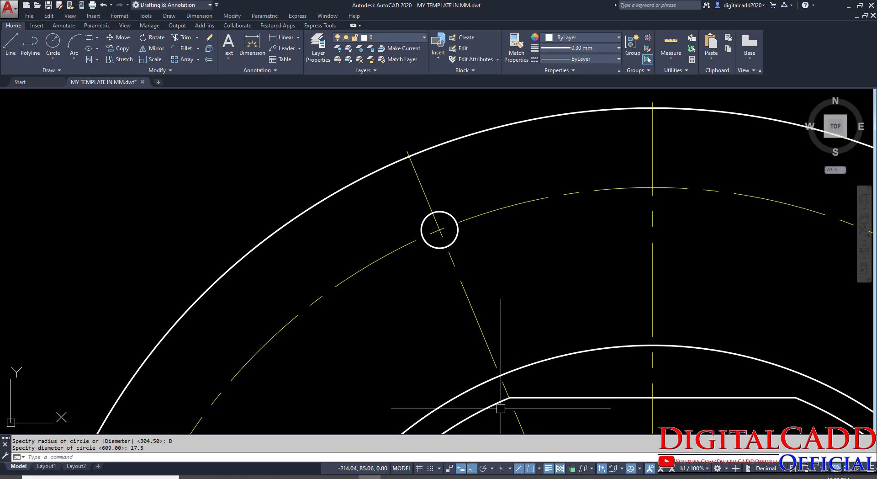
pyautogui.click(484, 342)
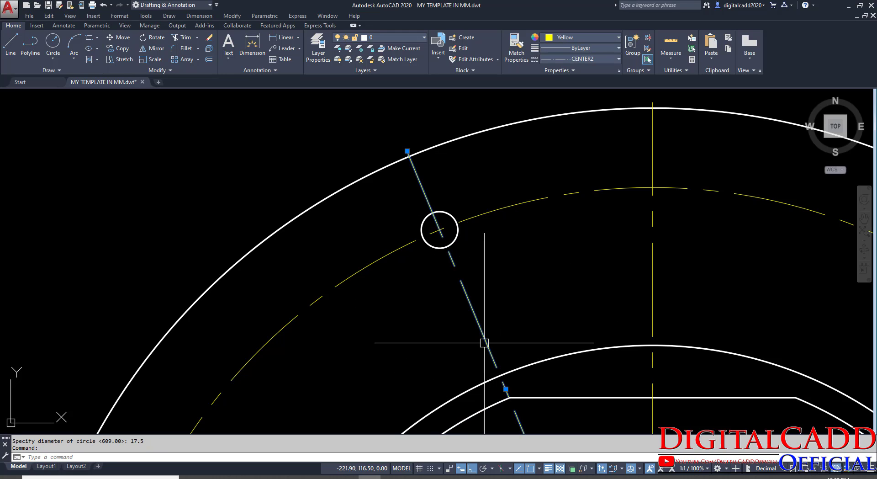
pyautogui.press('Delete')
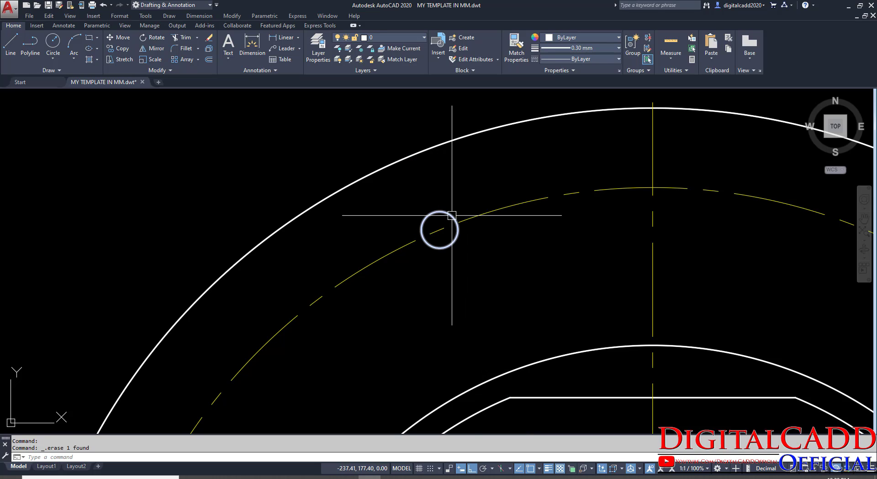
# Add a centre mark to the 17.5 mm hole and match its properties to the yellow bolt circle.
pyautogui.click(63, 26)
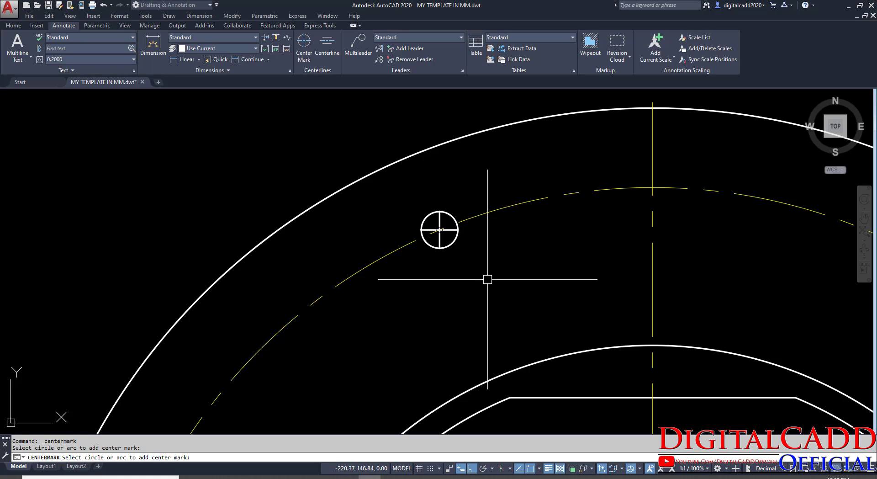
pyautogui.write('A')
pyautogui.press('Return')
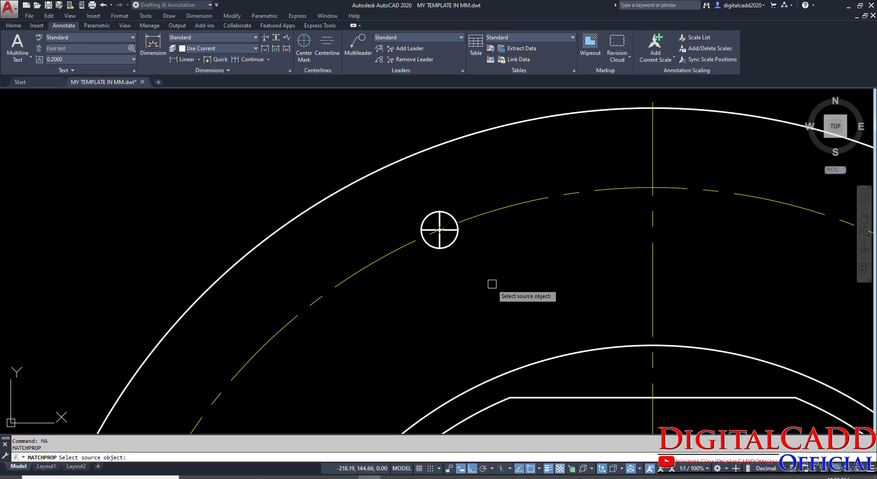
pyautogui.click(640, 188)
pyautogui.scroll(8, 444, 232)
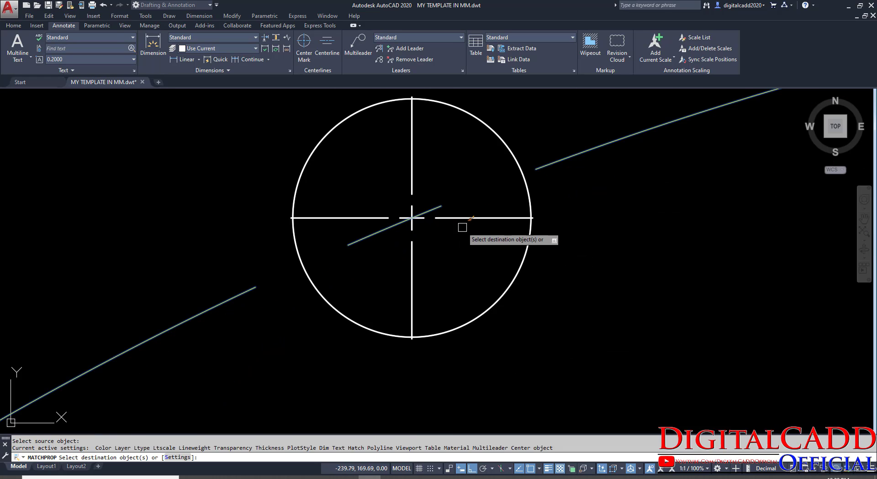
pyautogui.click(467, 218)
pyautogui.press('Escape')
pyautogui.scroll(5, 435, 267)
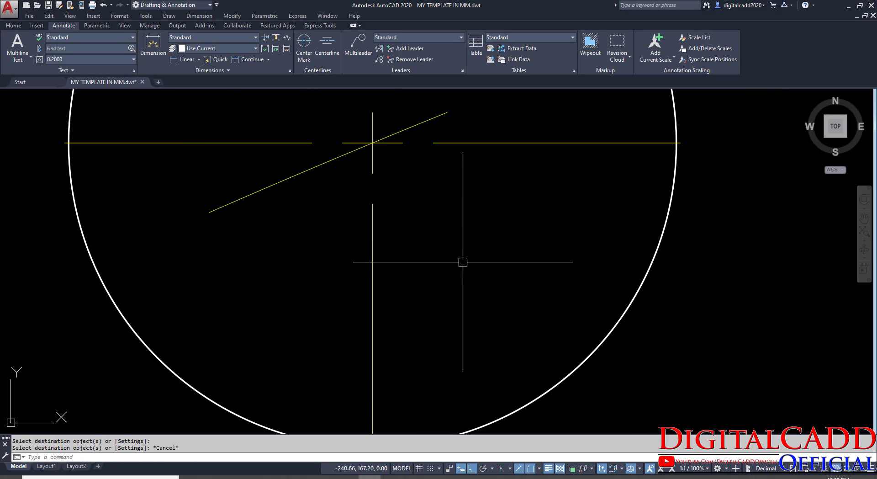
# Stretch all four ends of the hole's centre mark slightly beyond the circle's edge.
pyautogui.scroll(-10, 462, 261)
pyautogui.scroll(-6, 447, 268)
pyautogui.scroll(10, 454, 284)
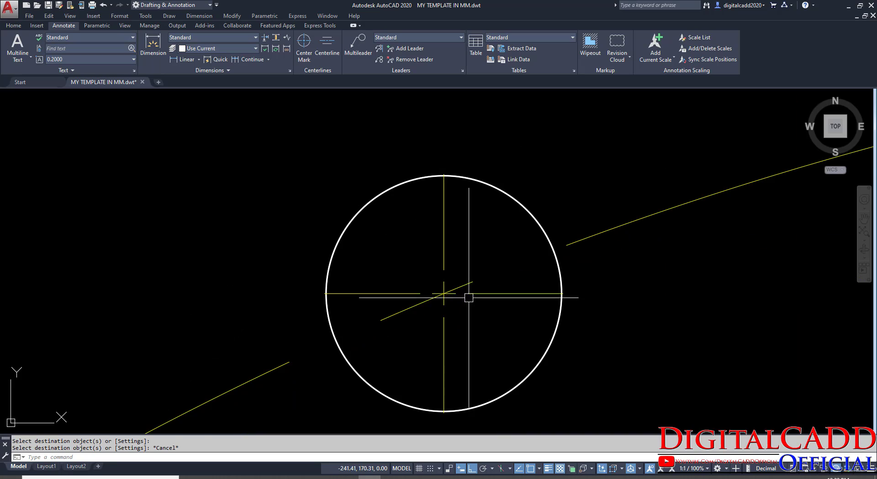
pyautogui.click(467, 294)
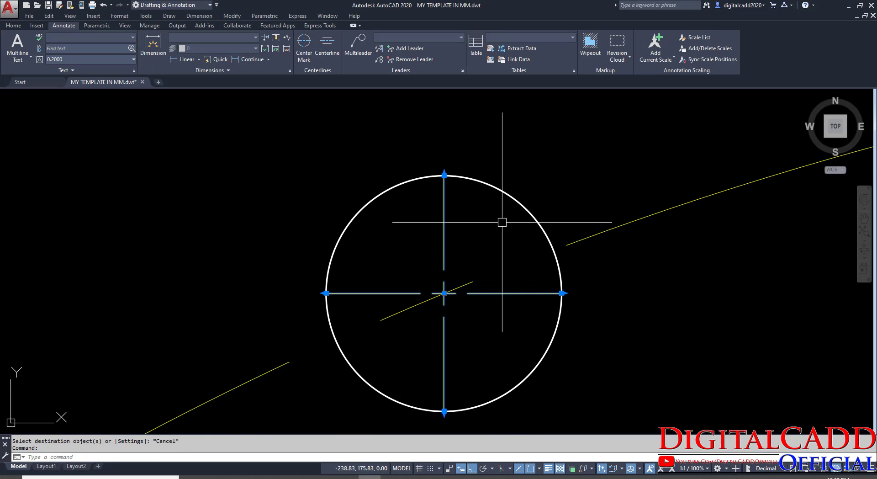
pyautogui.click(561, 293)
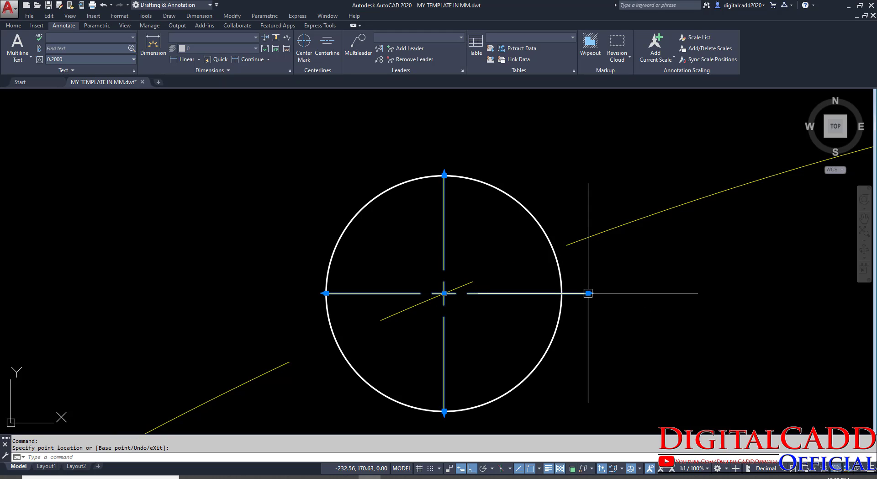
pyautogui.click(444, 157)
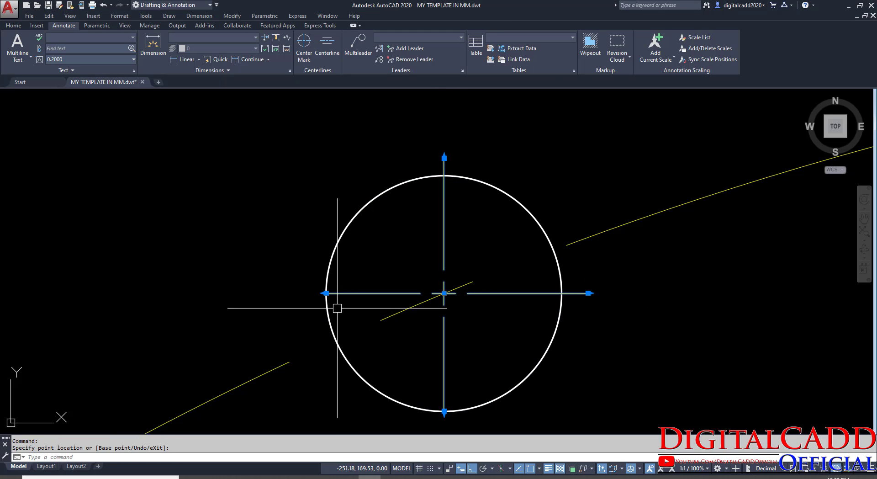
pyautogui.click(326, 293)
pyautogui.click(300, 295)
pyautogui.moveTo(471, 372); pyautogui.dragTo(438, 215, button='middle')
pyautogui.click(411, 254)
pyautogui.click(419, 286)
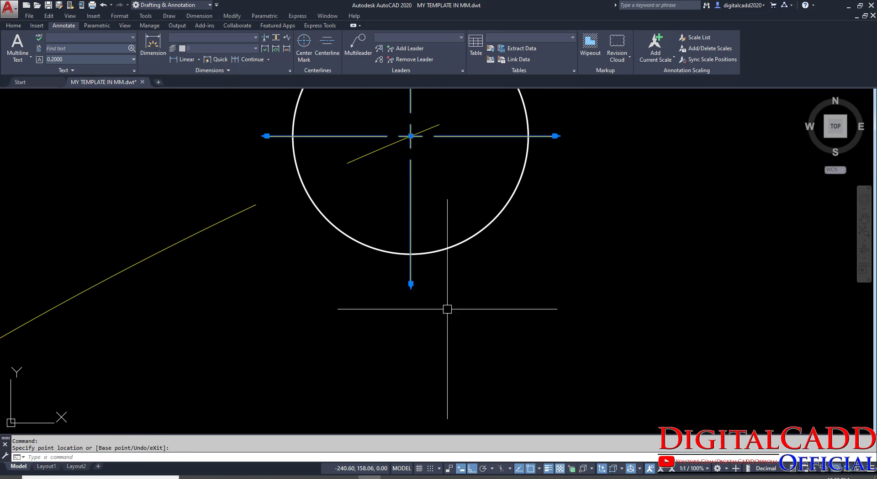
pyautogui.press('Escape')
# Create a polar array of the hole and its centre mark about the common centre of the retainer's circles.
pyautogui.scroll(-3, 448, 296)
pyautogui.scroll(-4, 409, 276)
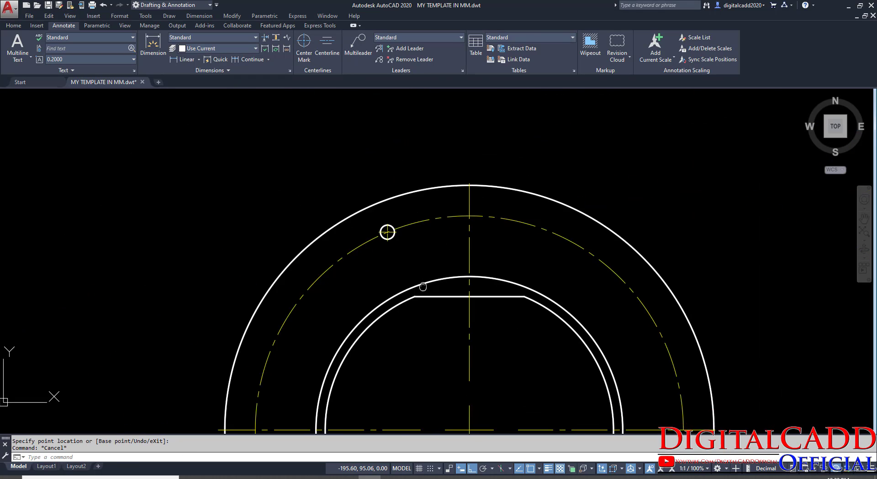
pyautogui.moveTo(423, 296)
pyautogui.mouseDown(button='middle')
pyautogui.moveTo(428, 207)
pyautogui.moveTo(420, 240)
pyautogui.mouseUp(button='middle')
pyautogui.moveTo(542, 334)
pyautogui.mouseDown(button='middle')
pyautogui.moveTo(511, 266)
pyautogui.moveTo(508, 321)
pyautogui.mouseUp(button='middle')
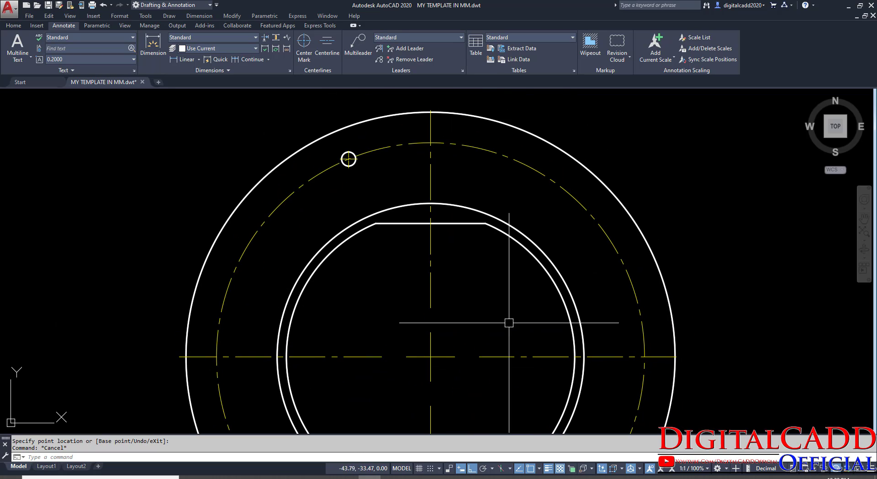
pyautogui.click(14, 25)
pyautogui.click(303, 108)
pyautogui.click(369, 172)
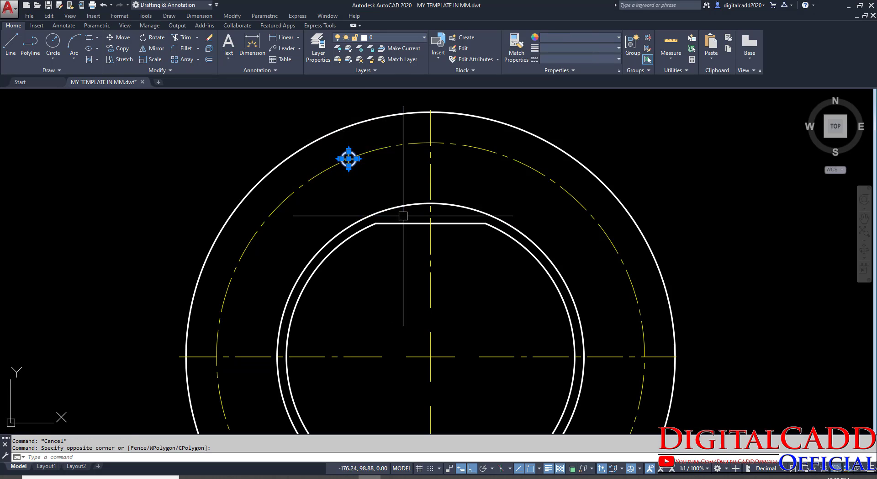
pyautogui.scroll(5, 366, 158)
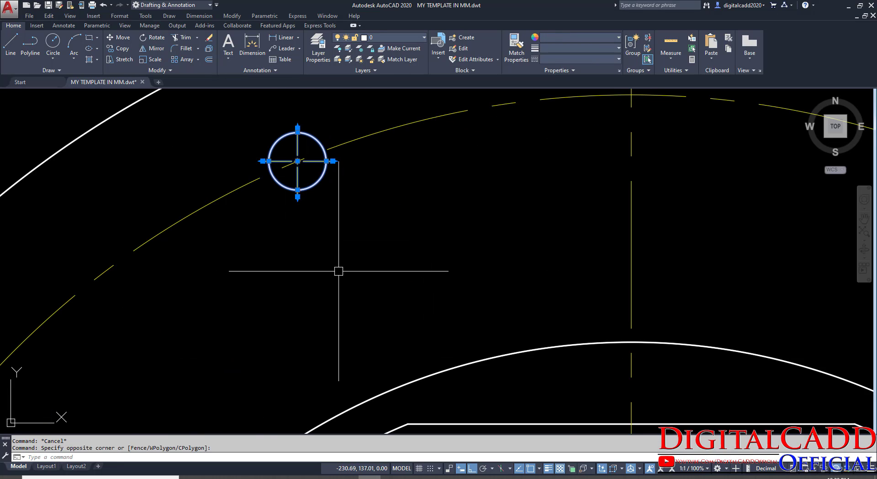
pyautogui.scroll(-5, 341, 269)
pyautogui.moveTo(358, 355)
pyautogui.mouseDown(button='middle')
pyautogui.moveTo(421, 319)
pyautogui.moveTo(436, 260)
pyautogui.mouseUp(button='middle')
pyautogui.scroll(1, 421, 314)
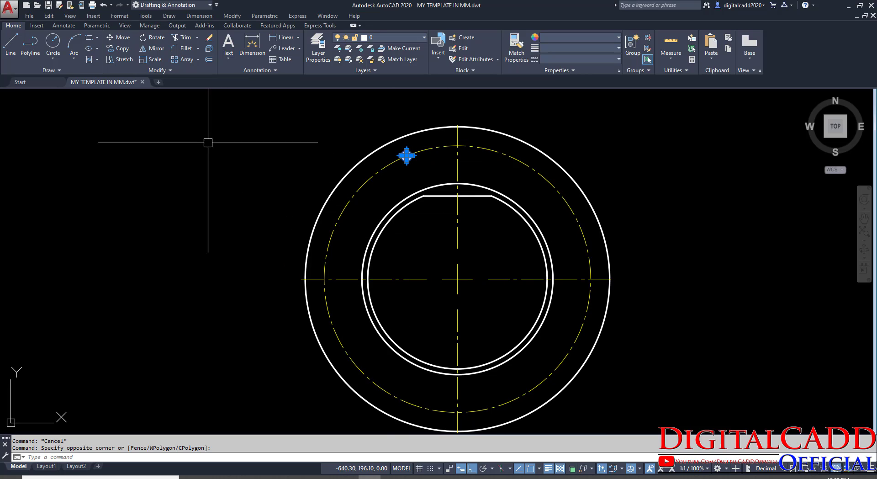
pyautogui.click(199, 59)
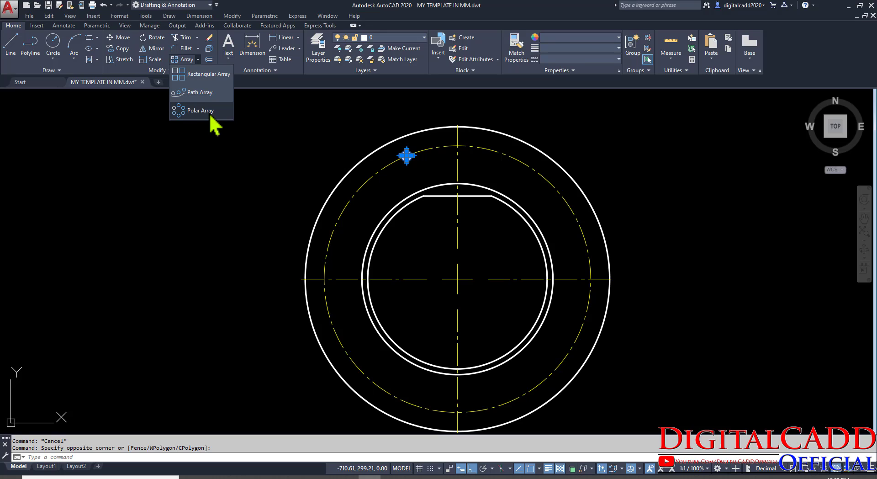
pyautogui.click(210, 112)
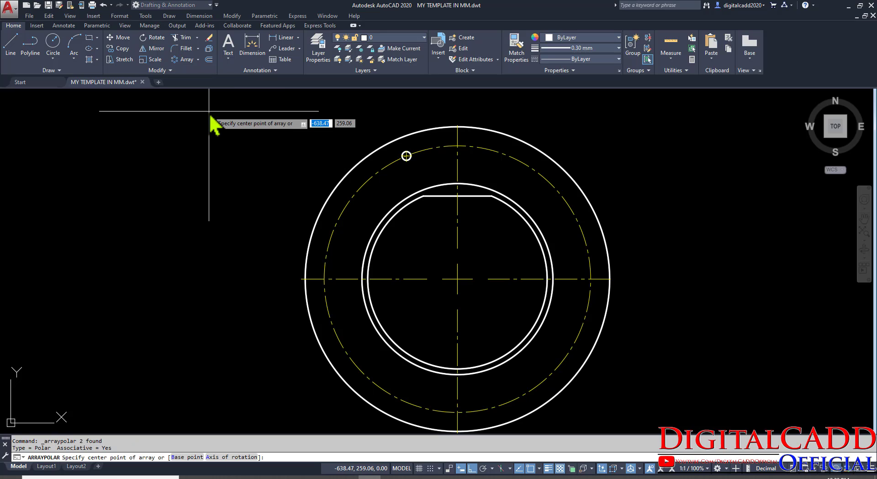
pyautogui.click(457, 278)
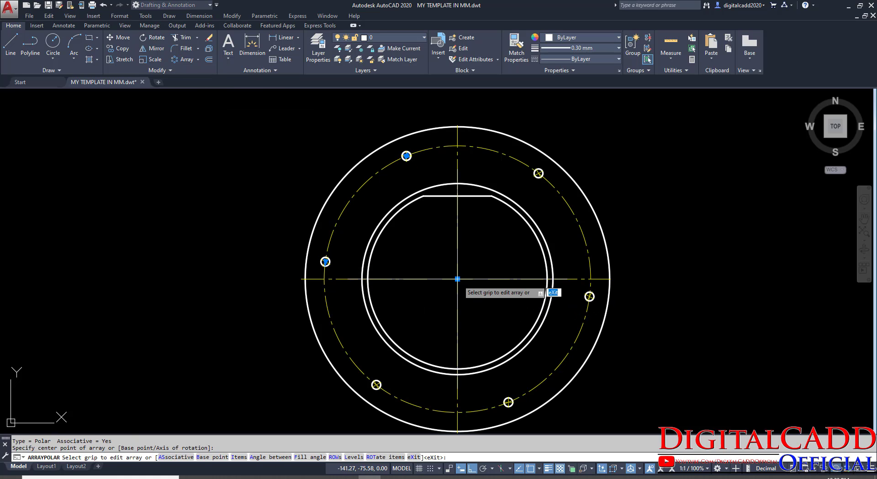
# Check the hole count in the assignments PDF, and set the polar array in AutoCAD to 8 items.
pyautogui.click(257, 476)
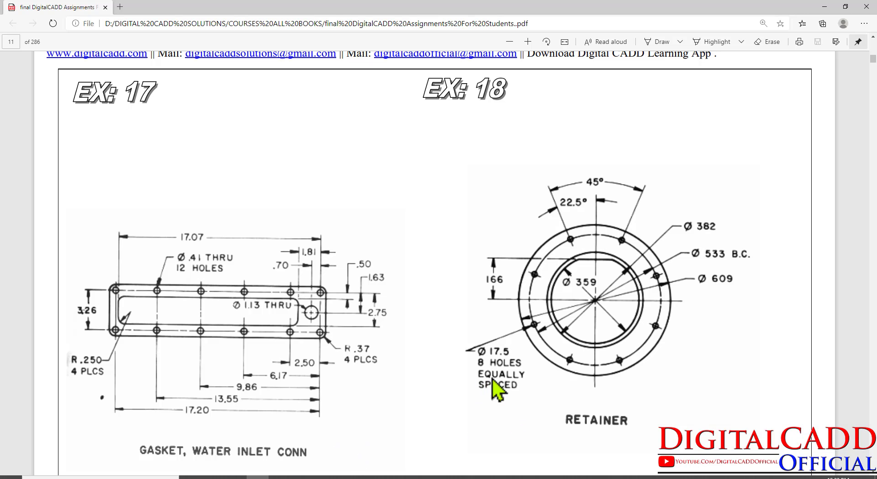
pyautogui.click(370, 476)
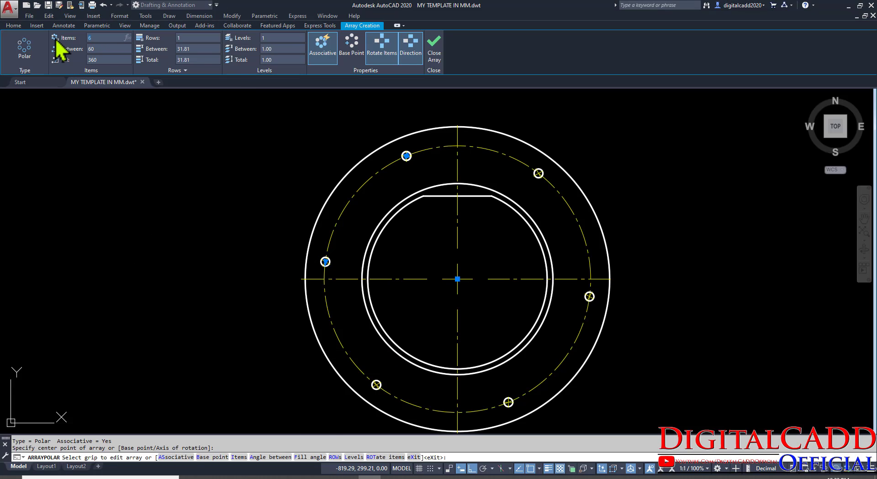
pyautogui.press('Return')
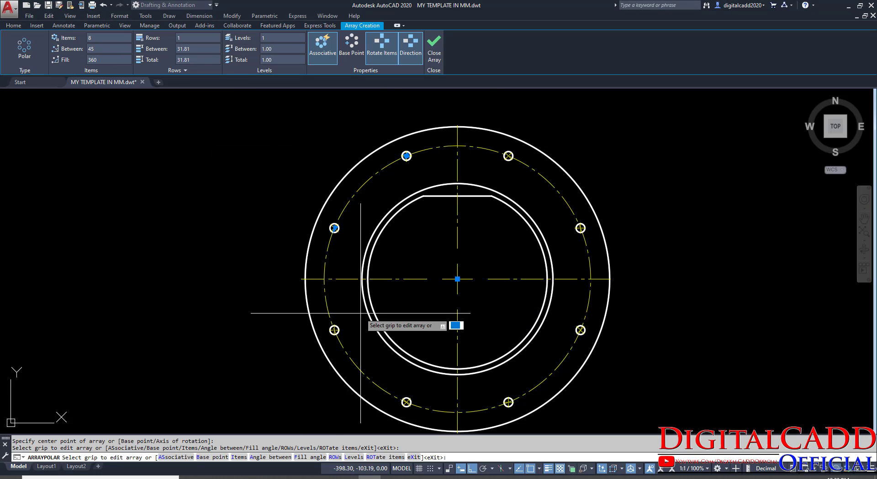
pyautogui.press('Return')
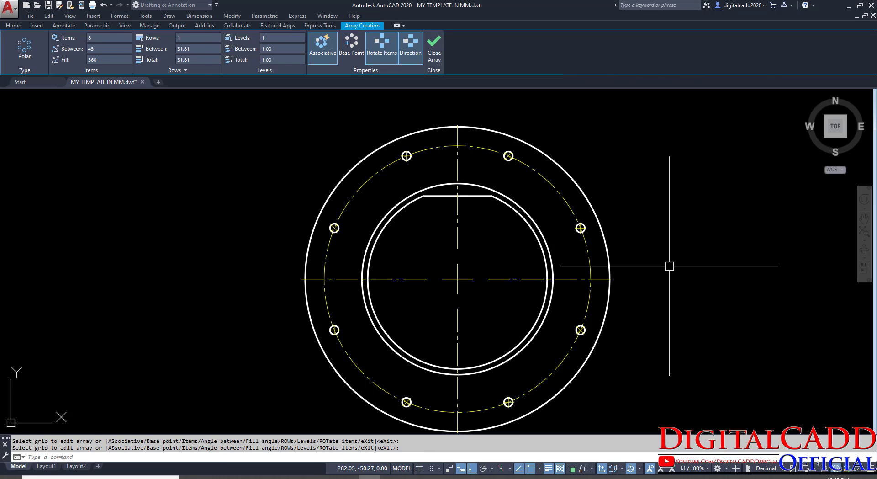
# Examine the arrayed holes and the orientation of their centre marks around the bolt circle.
pyautogui.scroll(6, 508, 153)
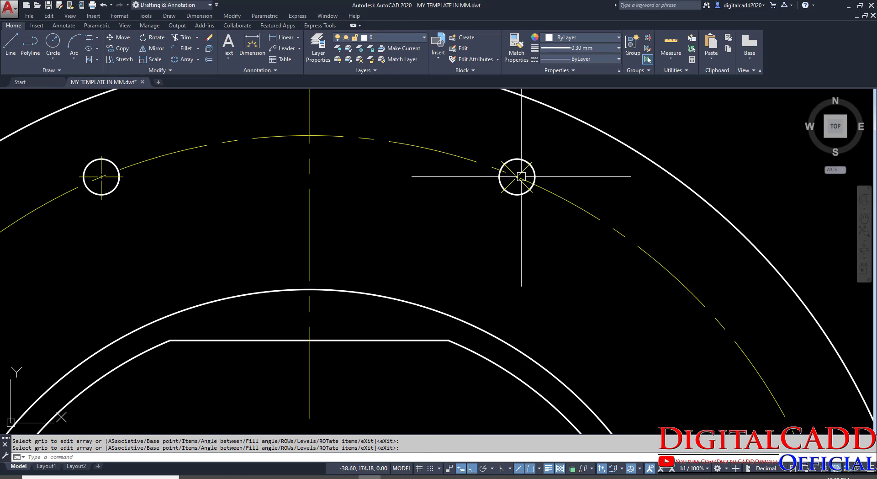
pyautogui.click(516, 190)
pyautogui.scroll(-6, 414, 220)
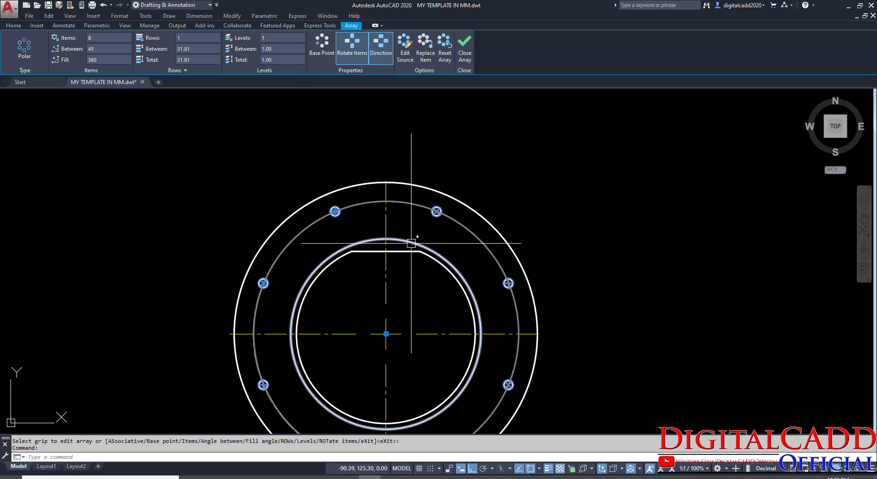
pyautogui.scroll(1, 385, 232)
pyautogui.scroll(-1, 248, 279)
pyautogui.scroll(4, 411, 237)
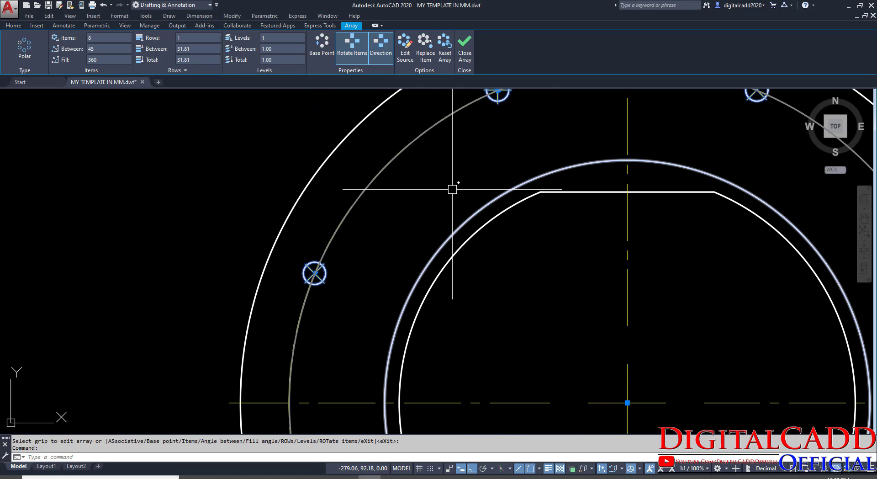
pyautogui.scroll(-6, 348, 219)
pyautogui.scroll(4, 333, 152)
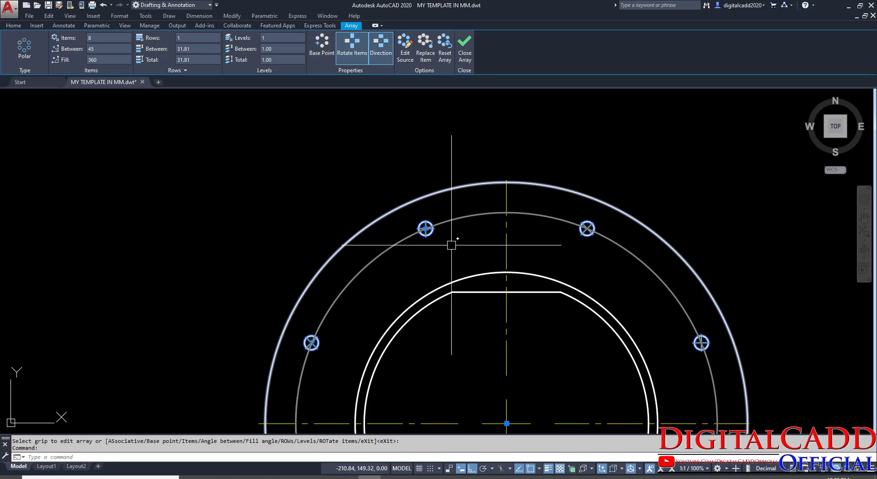
pyautogui.moveTo(486, 257); pyautogui.dragTo(382, 206, button='middle')
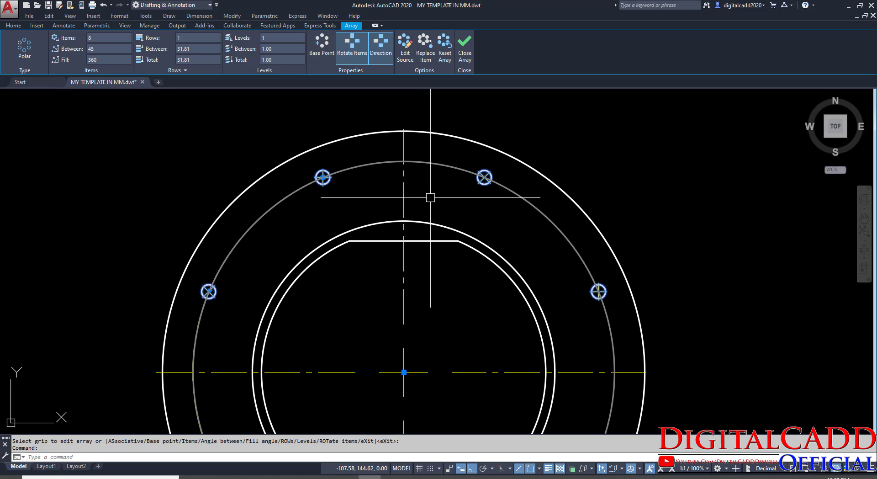
pyautogui.click(467, 50)
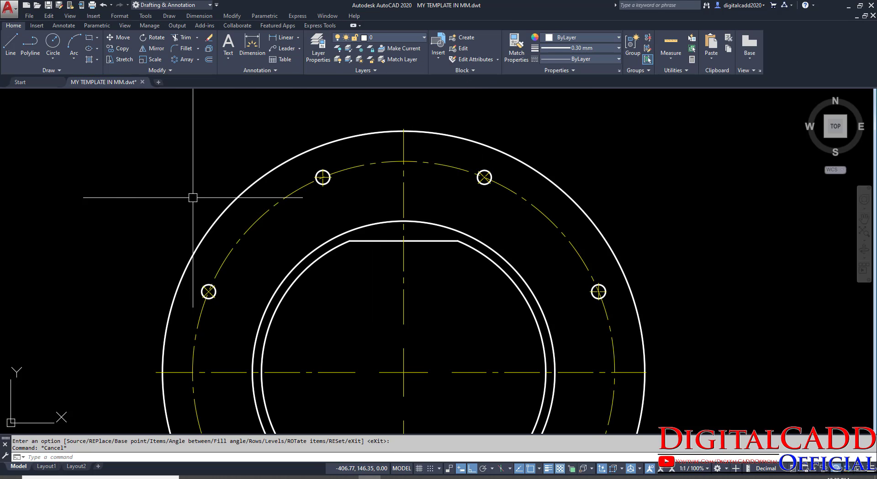
# Compare the complete retainer drawing in AutoCAD with EX: 18 in the assignments PDF.
pyautogui.scroll(2, 267, 169)
pyautogui.scroll(-4, 381, 291)
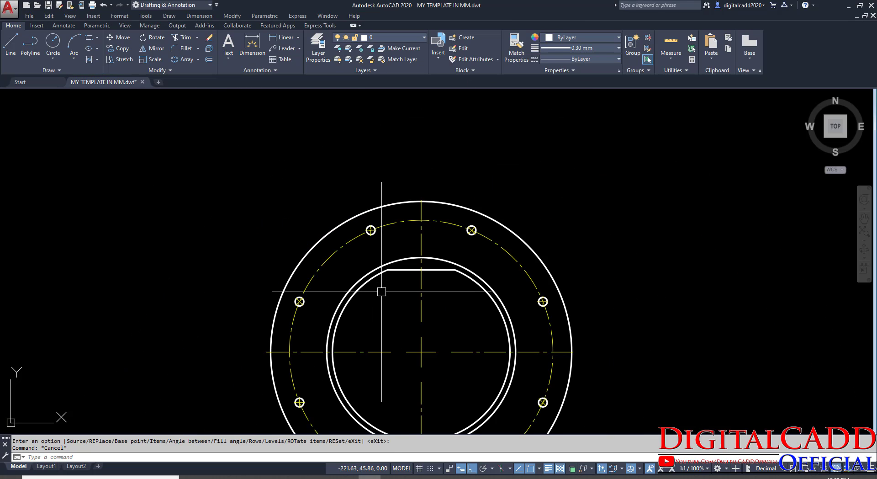
pyautogui.moveTo(431, 353)
pyautogui.mouseDown(button='middle')
pyautogui.moveTo(452, 214)
pyautogui.moveTo(416, 246)
pyautogui.moveTo(432, 287)
pyautogui.mouseUp(button='middle')
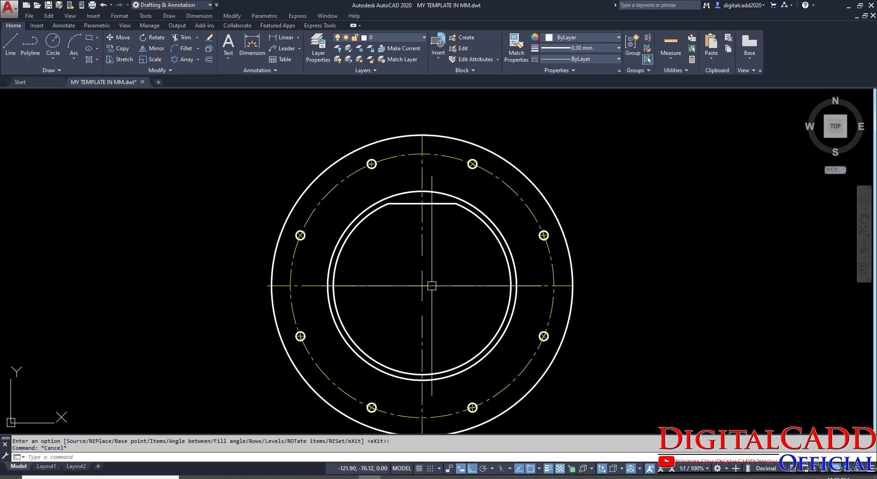
pyautogui.moveTo(368, 414); pyautogui.dragTo(315, 402, button='middle')
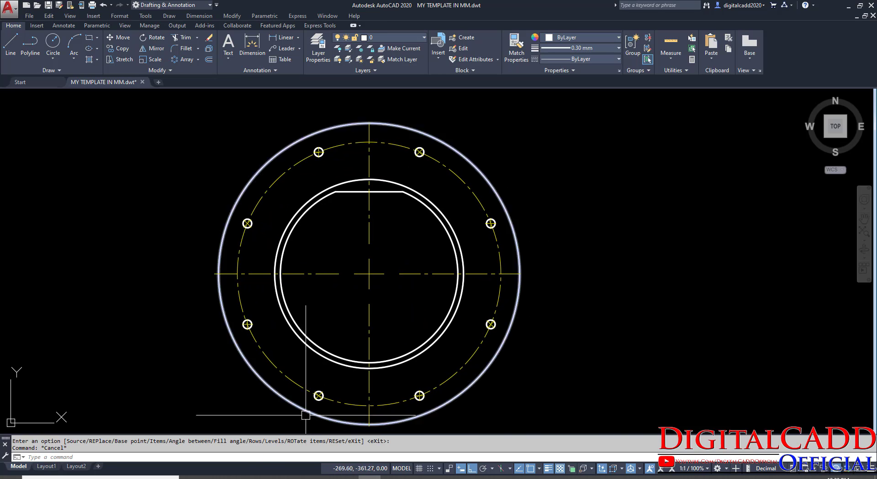
pyautogui.click(258, 475)
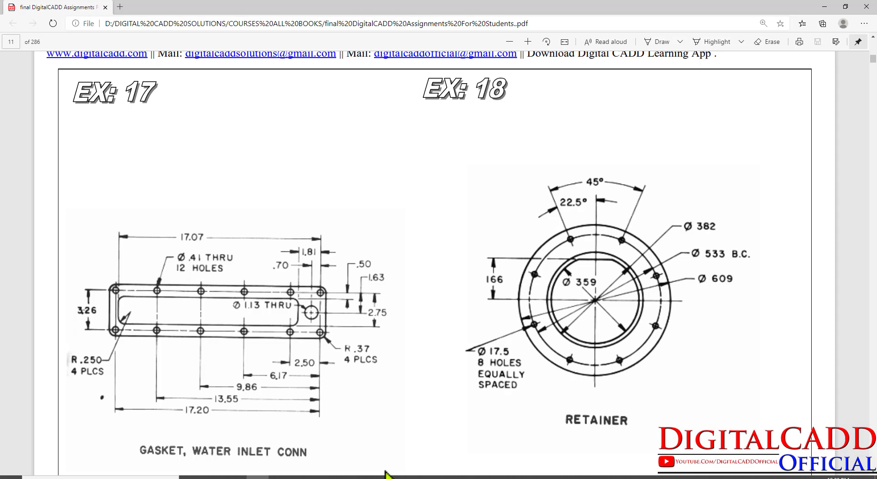
pyautogui.click(369, 475)
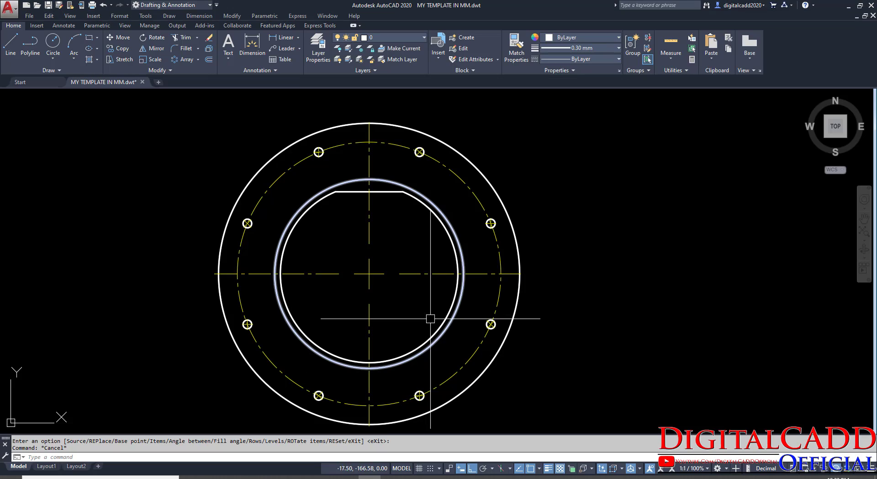
# Set the current object properties for dimensioning to Cyan colour and ByLayer lineweight.
pyautogui.click(579, 48)
pyautogui.scroll(5, 581, 128)
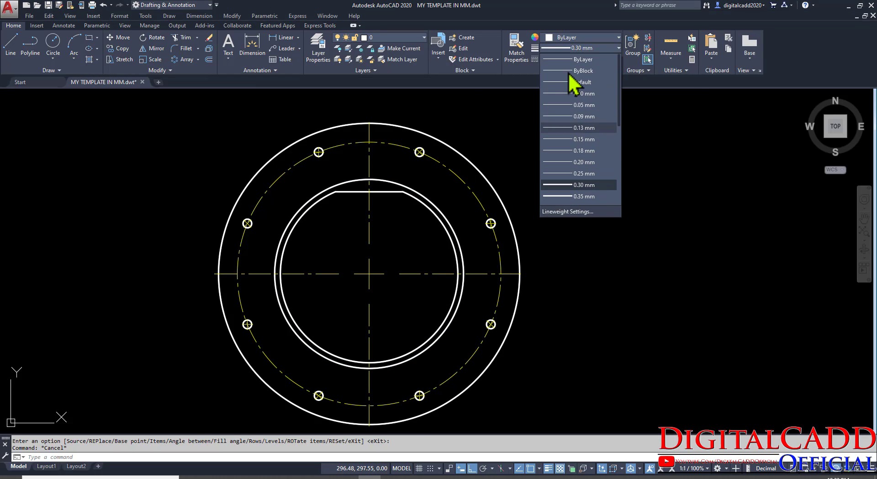
pyautogui.click(581, 184)
pyautogui.click(578, 37)
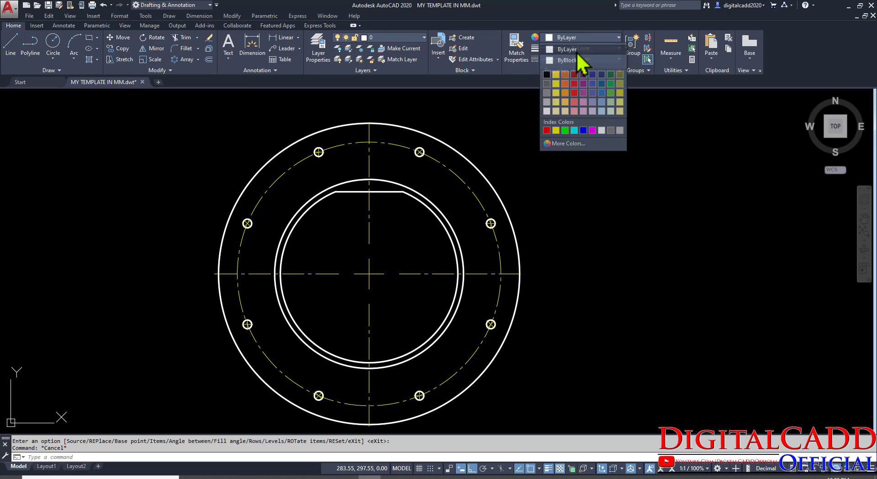
pyautogui.click(574, 130)
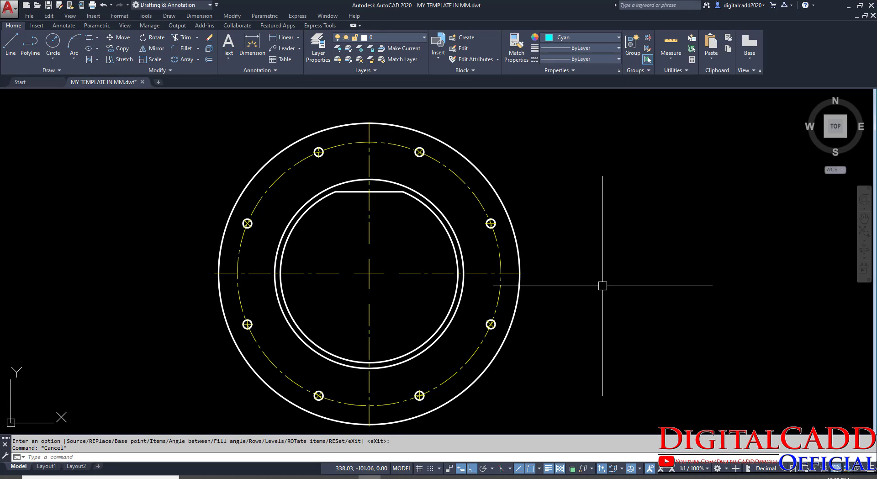
# Check the EX: 18 dimensions in the assignments PDF, and add a diameter dimension to the innermost flat-topped profile in AutoCAD.
pyautogui.moveTo(593, 271); pyautogui.dragTo(552, 287, button='middle')
pyautogui.click(258, 476)
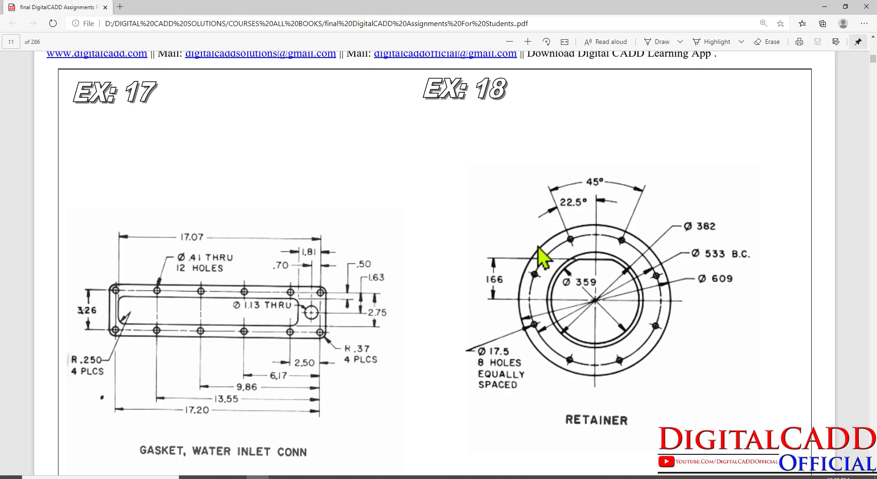
pyautogui.click(370, 476)
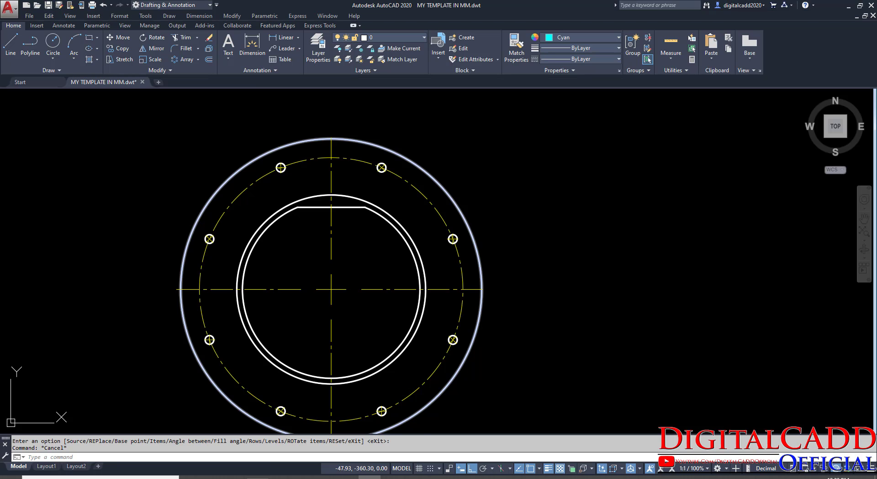
pyautogui.moveTo(479, 275); pyautogui.dragTo(464, 270, button='middle')
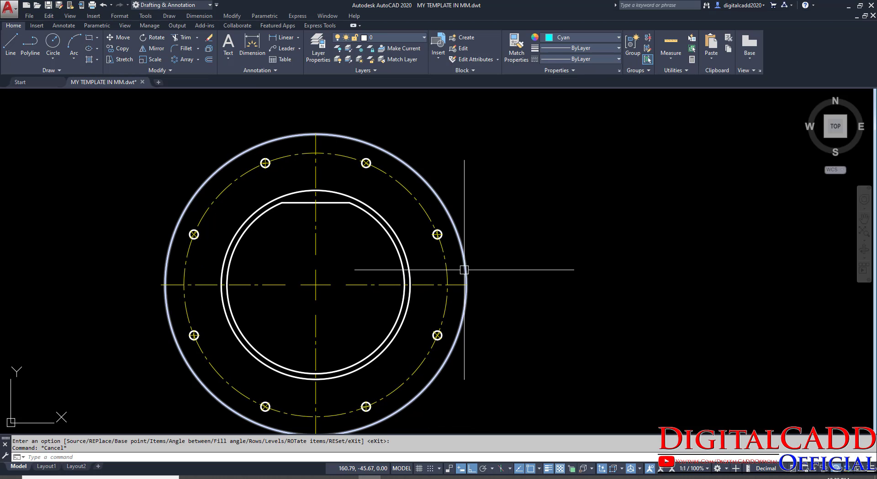
pyautogui.click(298, 38)
pyautogui.click(307, 155)
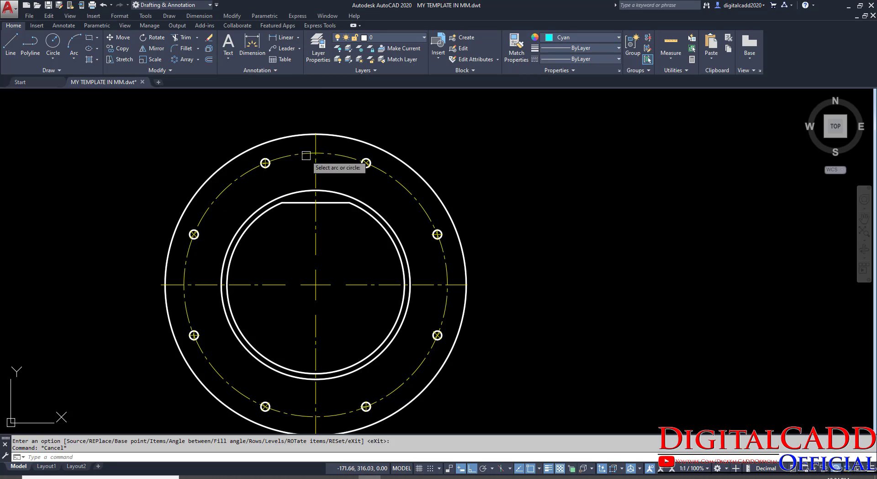
pyautogui.click(386, 230)
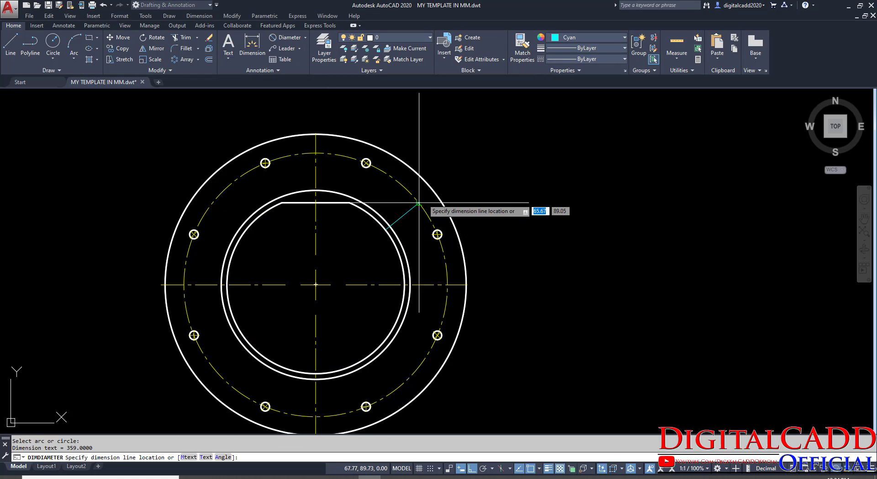
pyautogui.click(437, 176)
# Add diameter dimensions to the circle around the flat-topped opening, the bolt circle and the outer circle.
pyautogui.press('Return')
pyautogui.click(399, 230)
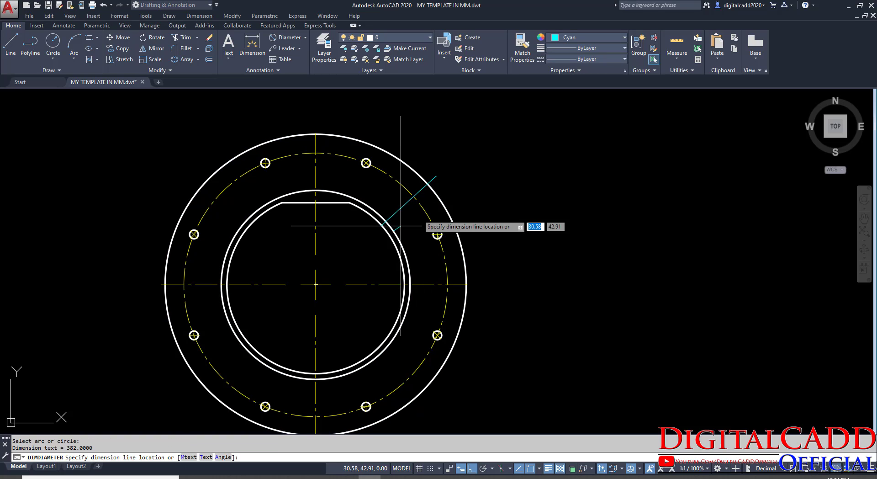
pyautogui.click(448, 187)
pyautogui.press('Return')
pyautogui.click(428, 215)
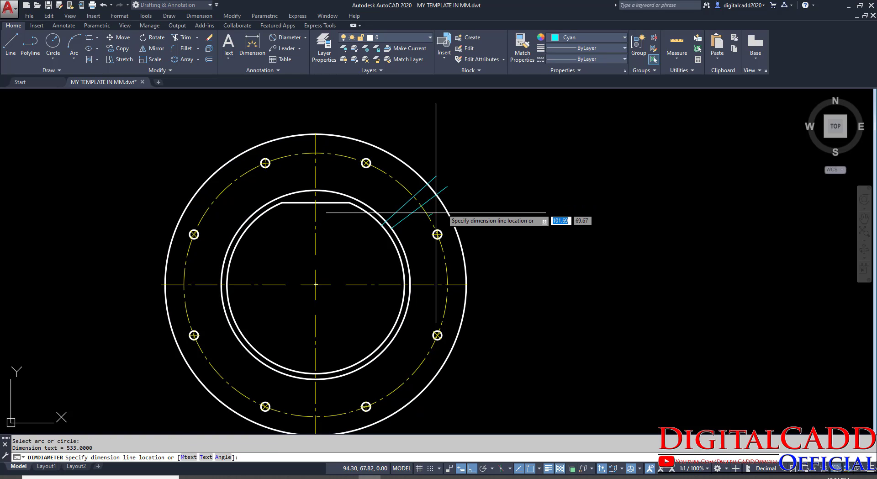
pyautogui.click(471, 211)
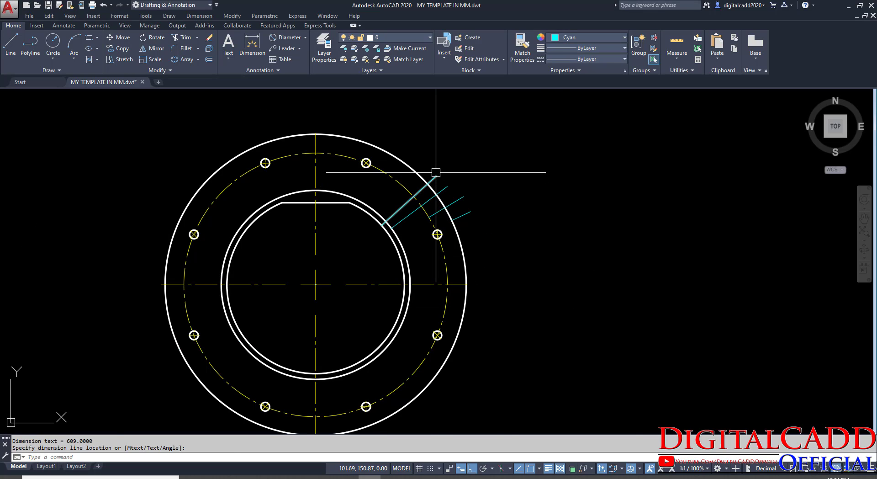
# Set the overall scale of the Standard dimension style to 20.
pyautogui.scroll(5, 436, 172)
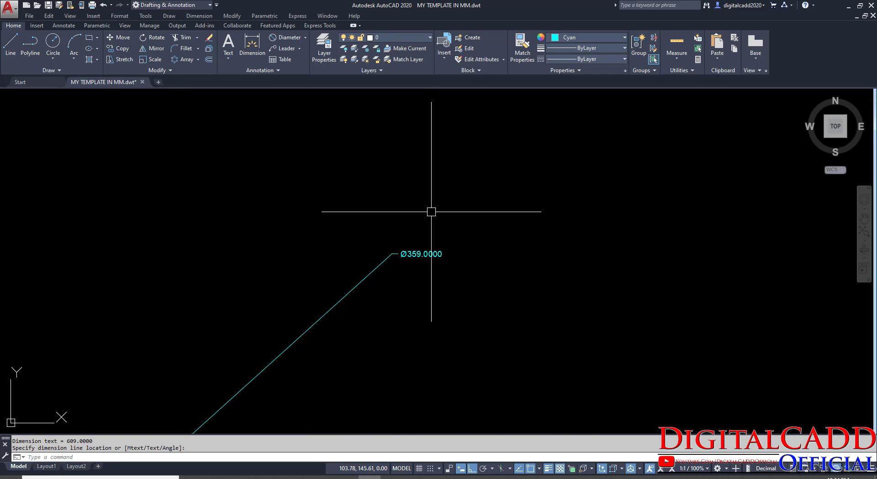
pyautogui.scroll(-10, 431, 211)
pyautogui.moveTo(426, 307); pyautogui.dragTo(509, 288, button='middle')
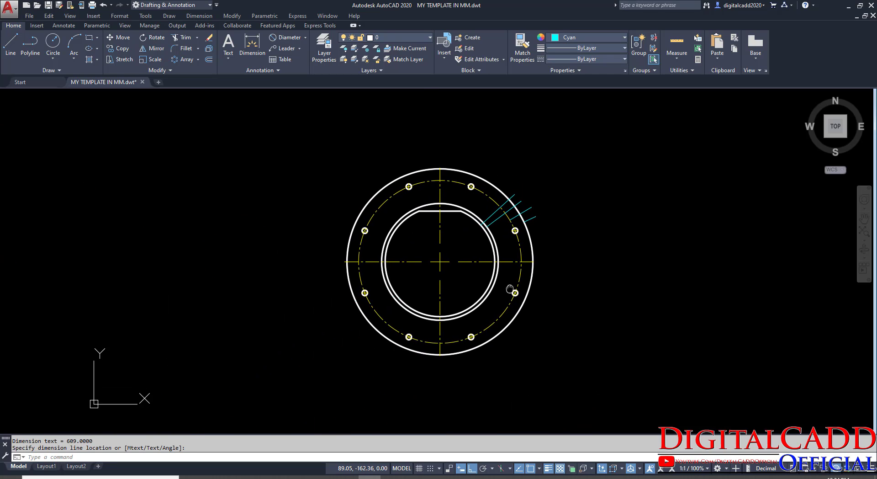
pyautogui.scroll(2, 570, 280)
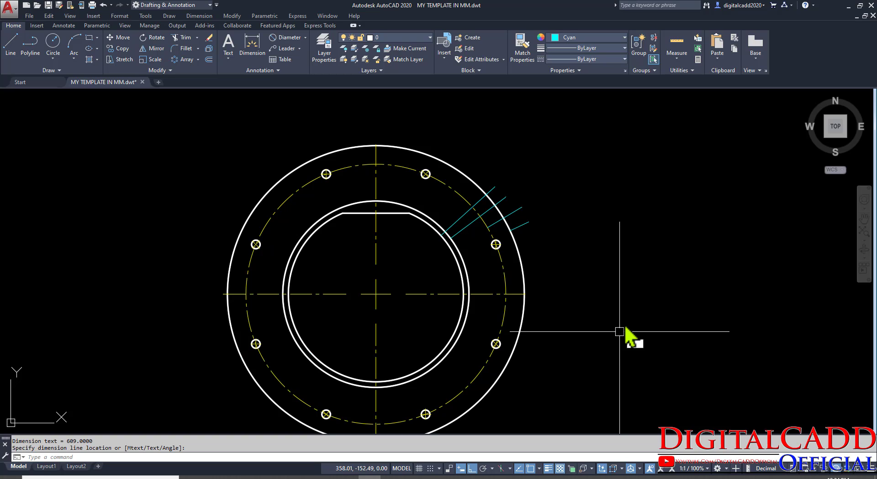
pyautogui.write('d')
pyautogui.press('Return')
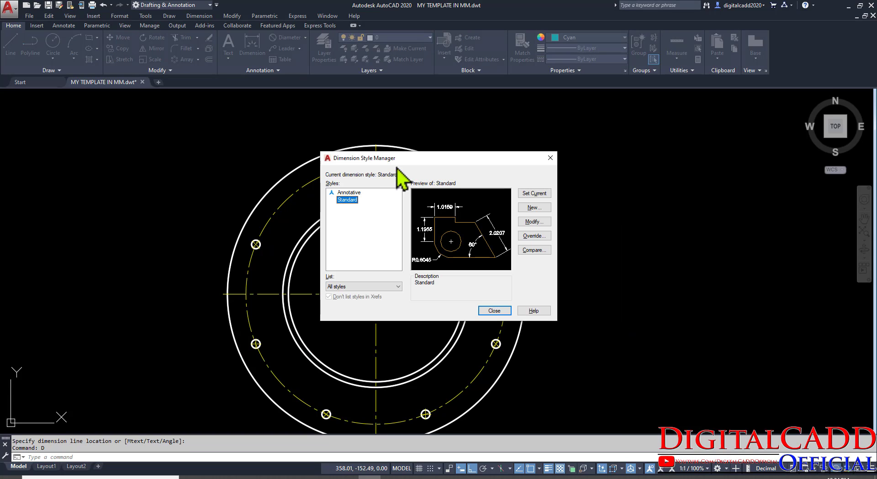
pyautogui.moveTo(397, 161); pyautogui.dragTo(242, 216)
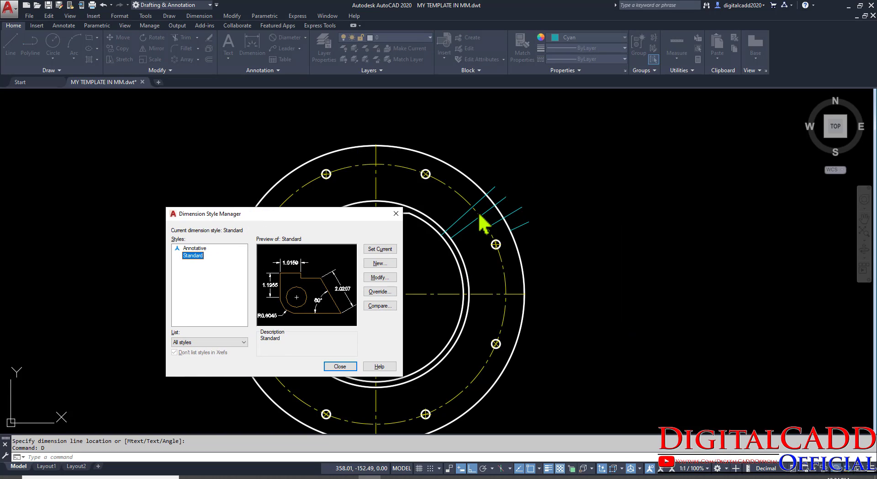
pyautogui.moveTo(307, 223); pyautogui.dragTo(267, 208)
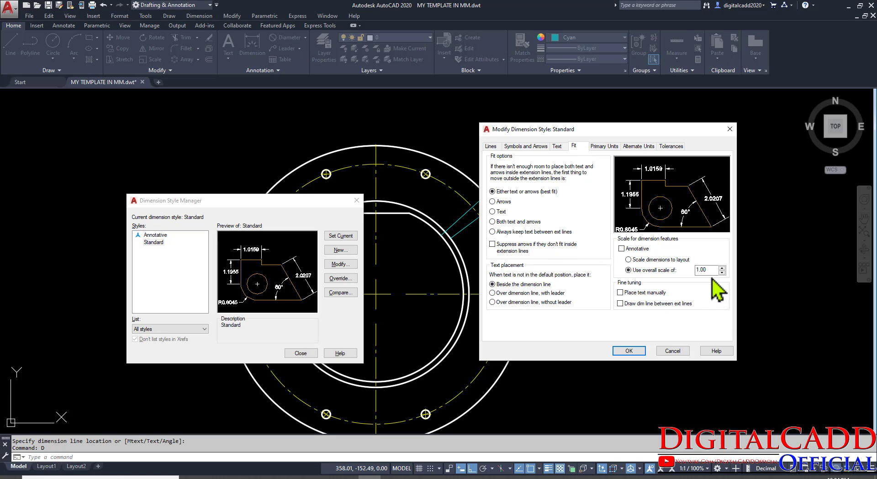
pyautogui.write('20')
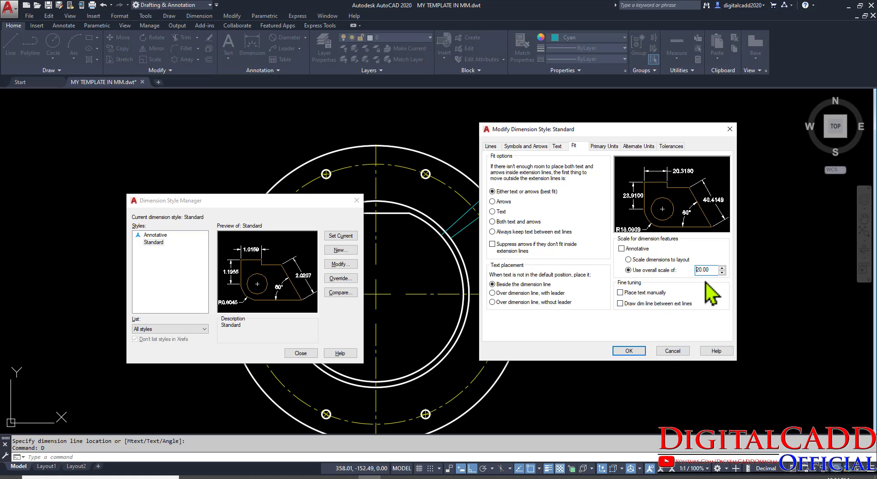
pyautogui.click(638, 349)
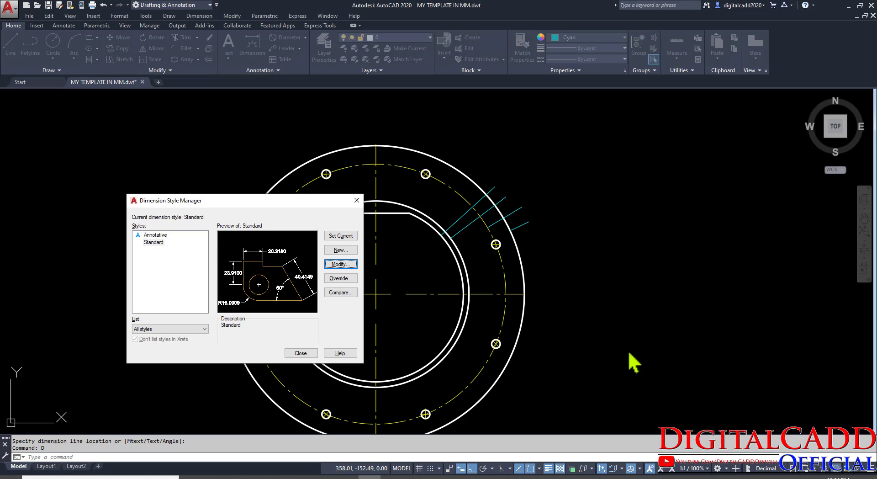
pyautogui.click(300, 352)
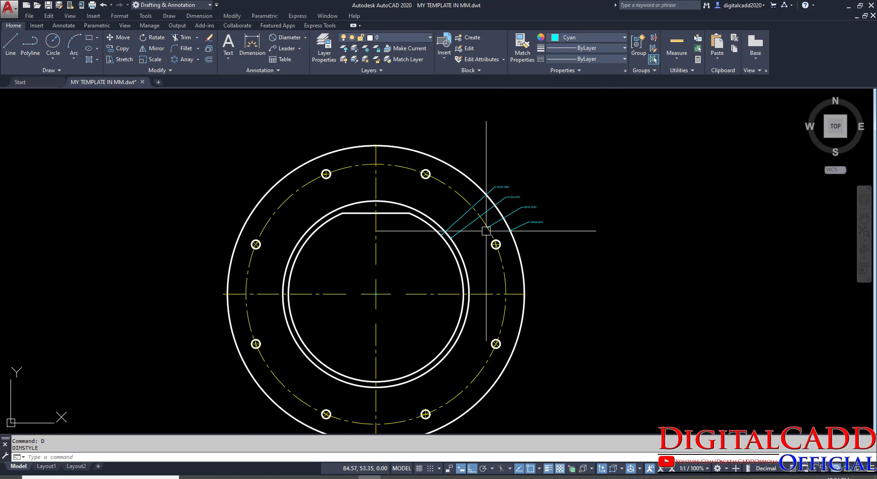
# Set the overall scale of the Standard dimension style to 60.
pyautogui.scroll(6, 501, 220)
pyautogui.scroll(-8, 499, 181)
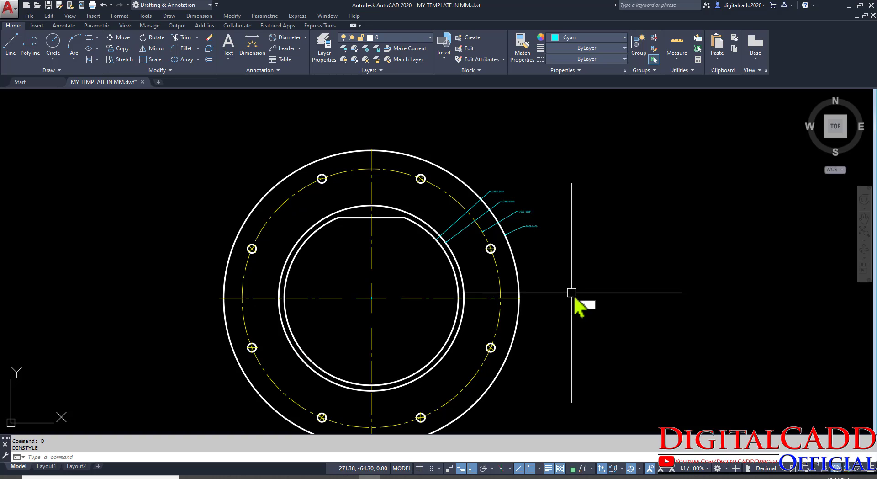
pyautogui.click(533, 222)
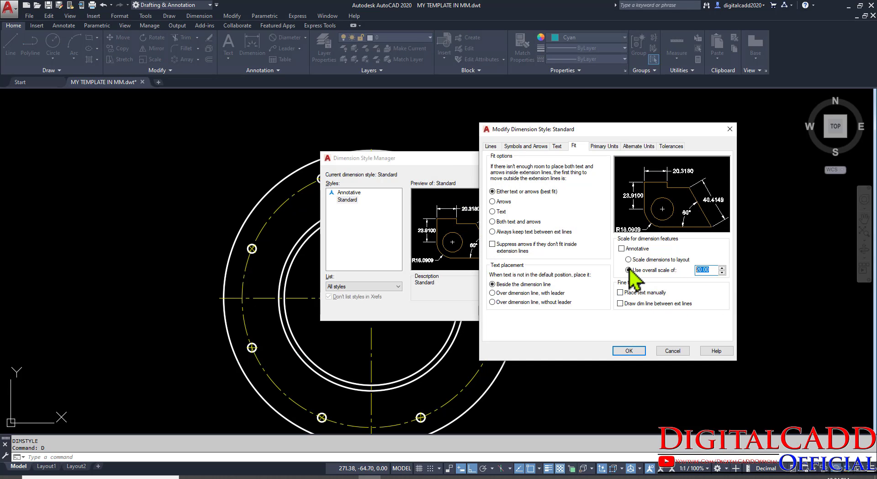
pyautogui.click(626, 351)
pyautogui.click(496, 311)
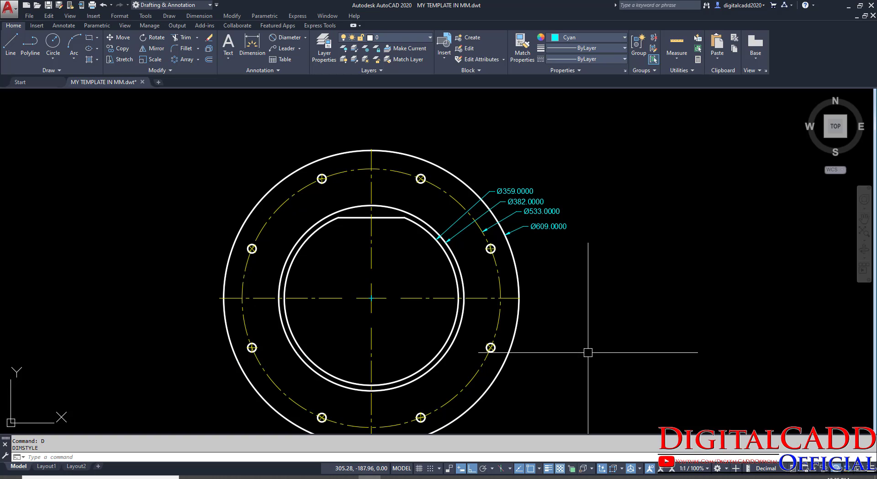
# Set the overall scale of the Standard dimension style to 100.
pyautogui.press('Return')
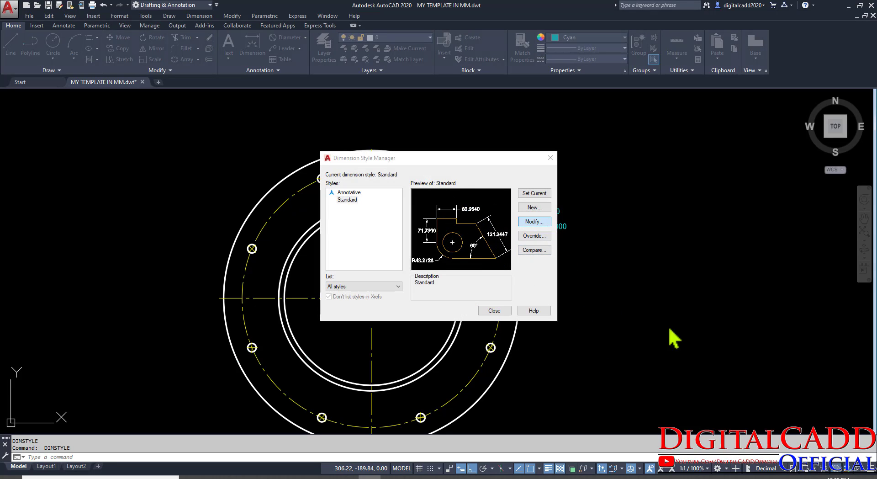
pyautogui.press('Return')
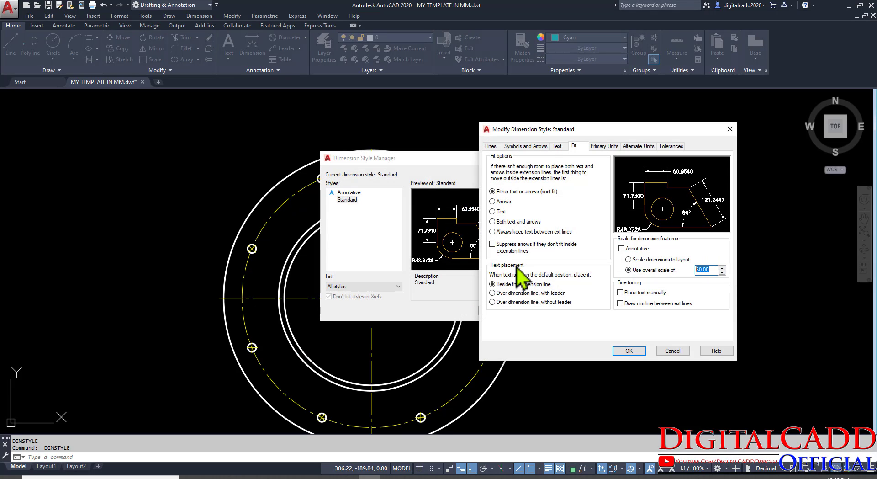
pyautogui.press('Return')
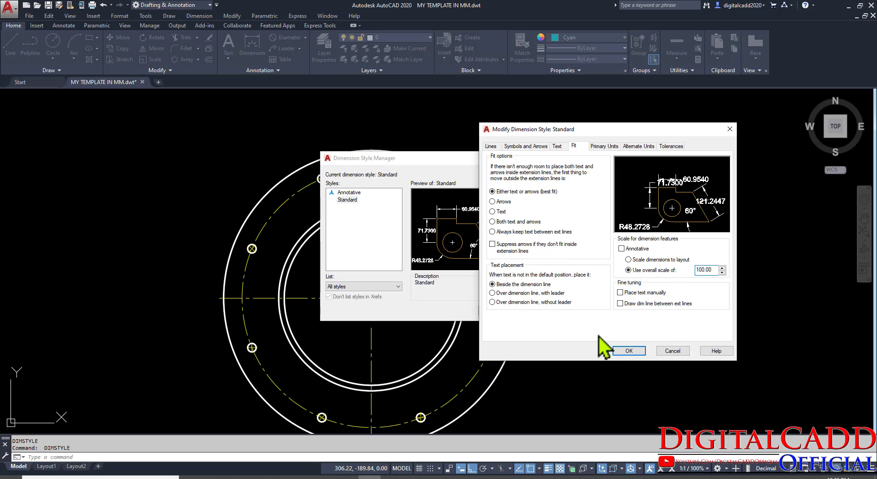
pyautogui.click(630, 351)
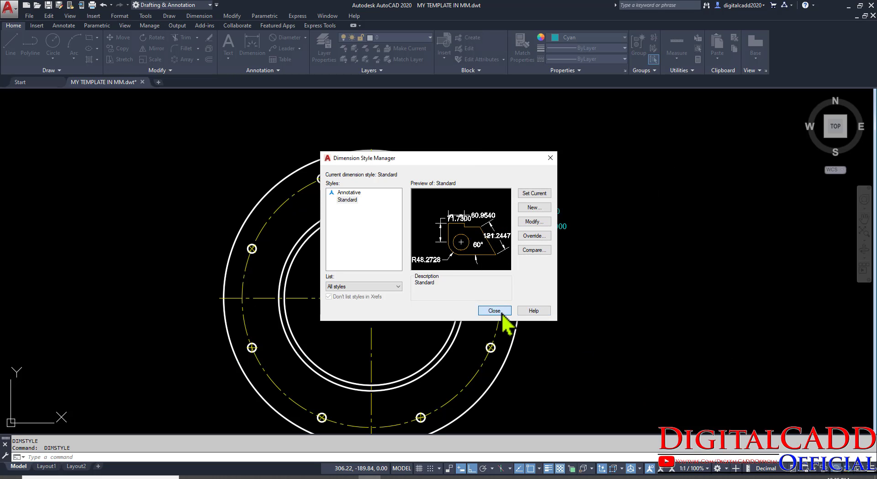
pyautogui.click(495, 311)
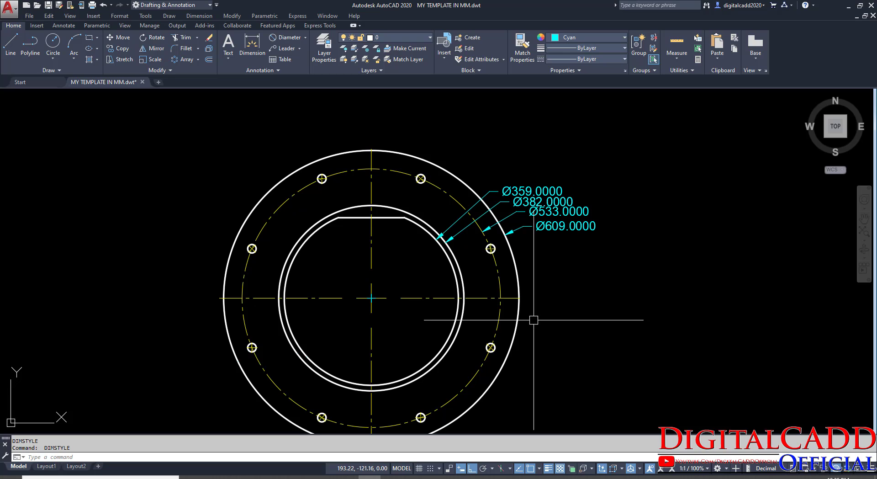
# Check the EX: 18 retainer in the assignments PDF and make the Standard dimension style draw dimension lines between extension lines.
pyautogui.moveTo(537, 316); pyautogui.dragTo(559, 300, button='middle')
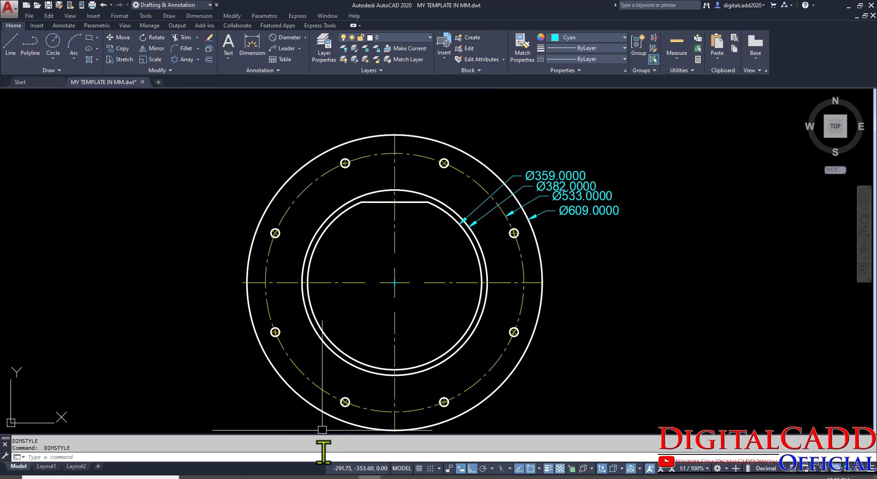
pyautogui.click(279, 476)
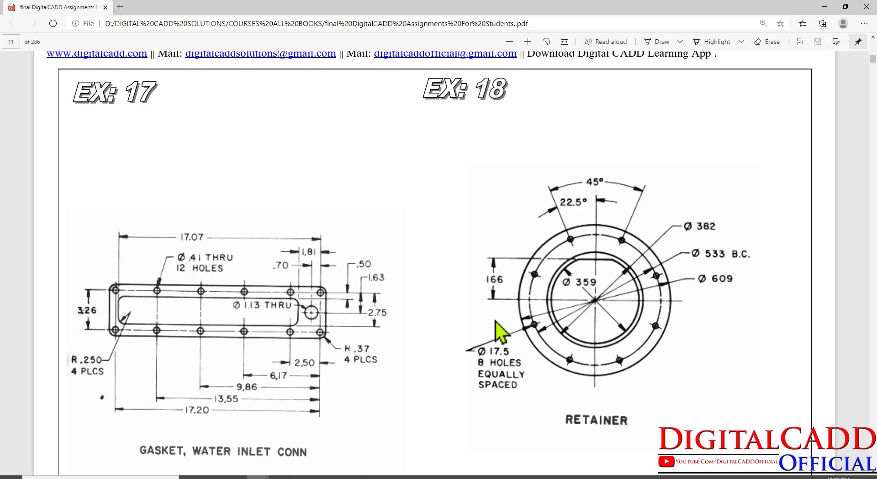
pyautogui.click(376, 477)
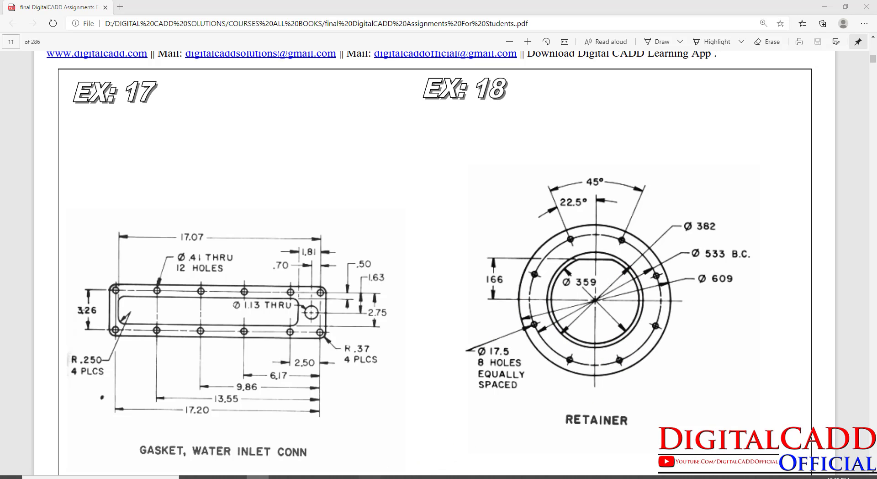
pyautogui.write('d')
pyautogui.press('Return')
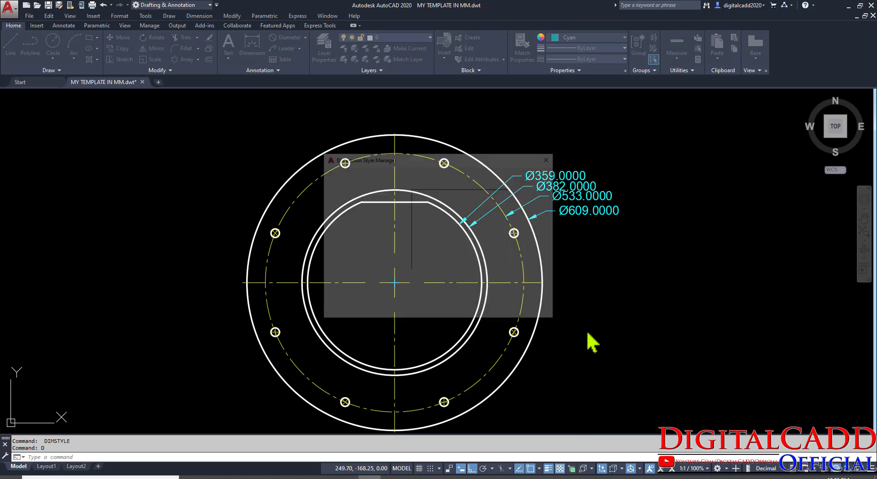
pyautogui.moveTo(470, 163); pyautogui.dragTo(152, 187)
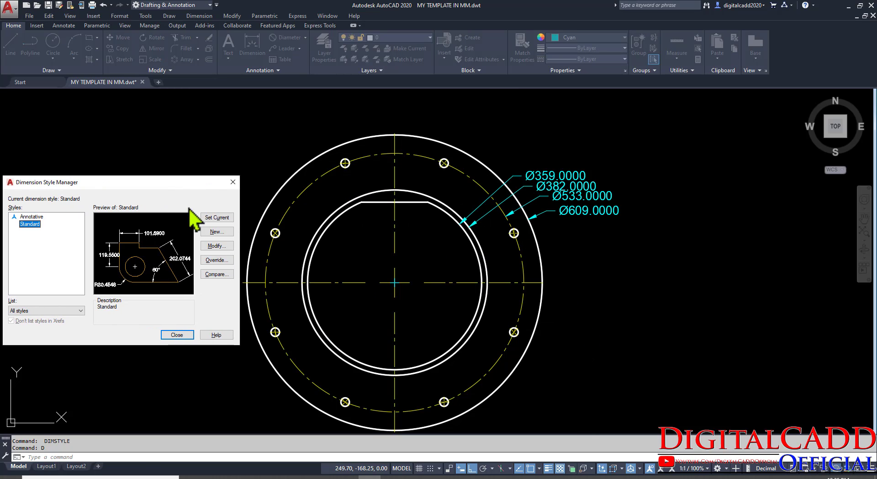
pyautogui.click(217, 247)
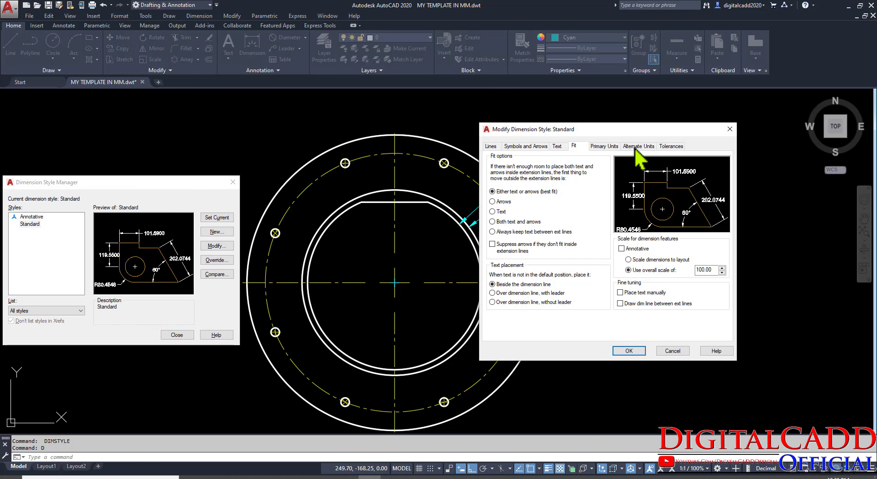
pyautogui.moveTo(631, 131); pyautogui.dragTo(153, 166)
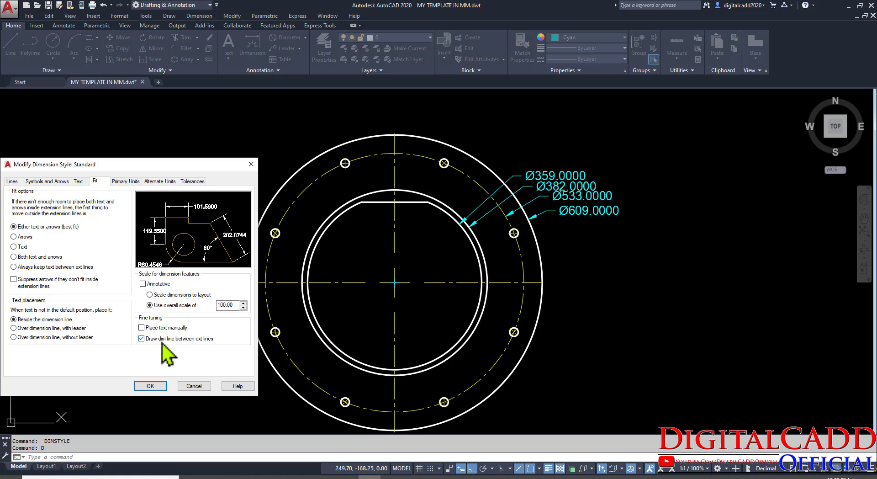
pyautogui.click(157, 387)
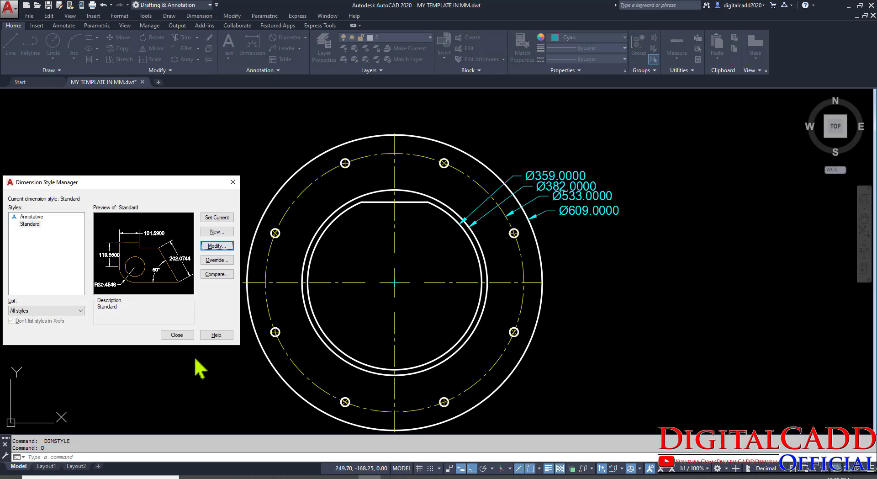
pyautogui.click(177, 335)
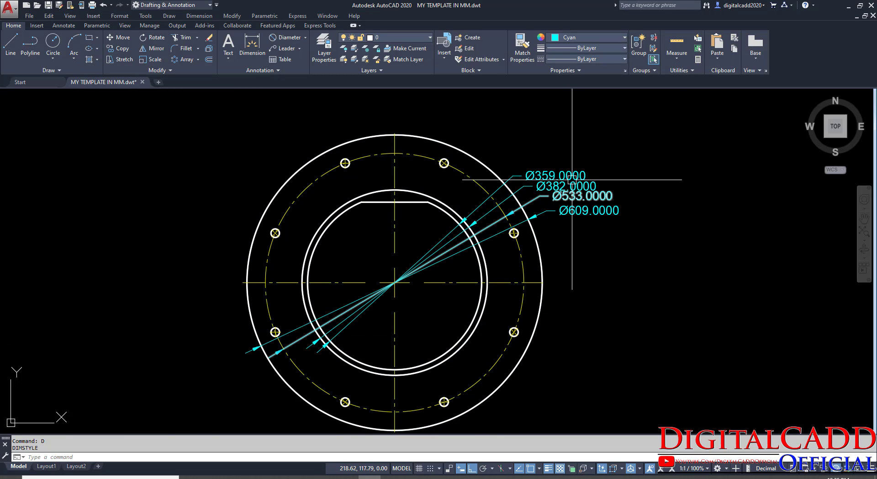
# Suppress trailing zeros for linear dimensions in the primary units of the Standard dimension style.
pyautogui.scroll(4, 571, 158)
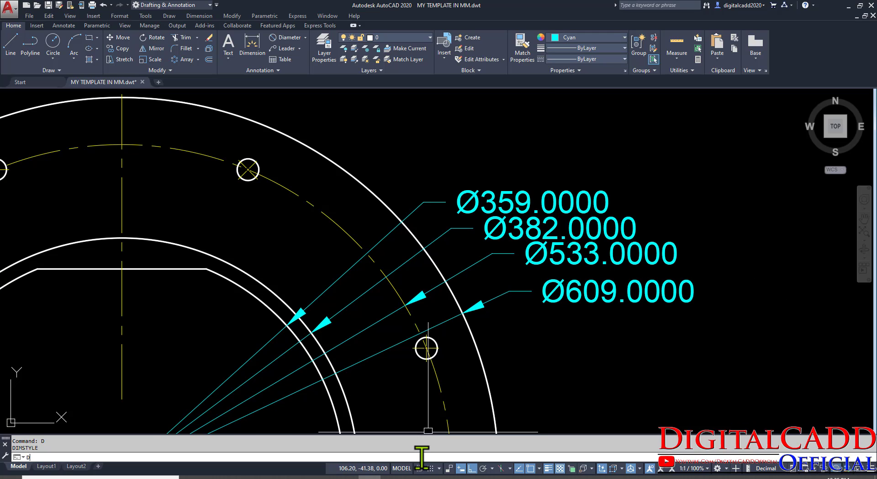
pyautogui.press('Return')
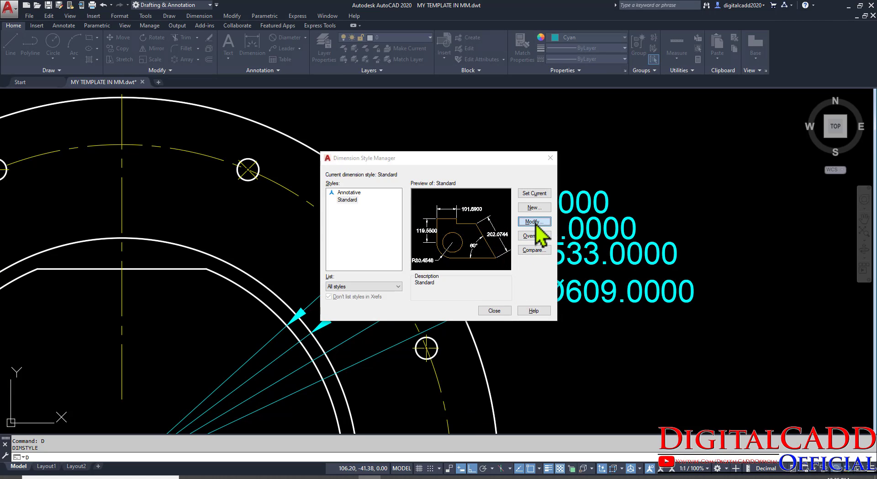
pyautogui.click(534, 222)
pyautogui.click(140, 182)
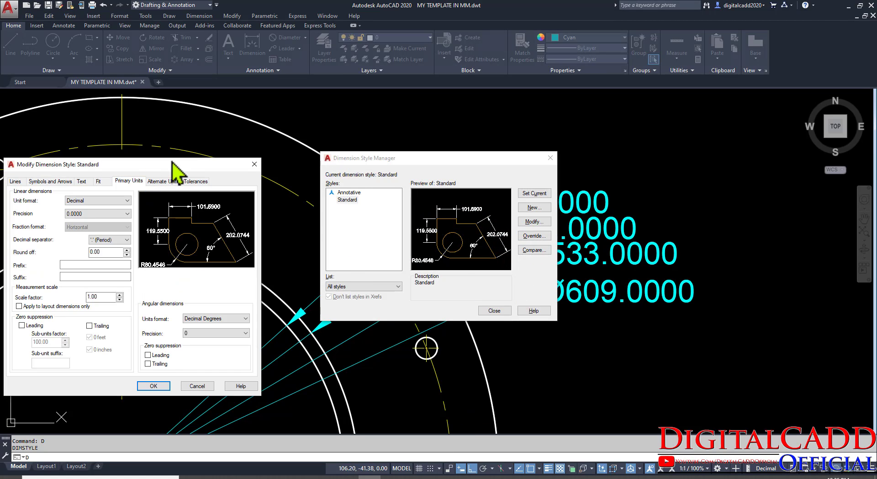
pyautogui.moveTo(150, 164); pyautogui.dragTo(593, 100)
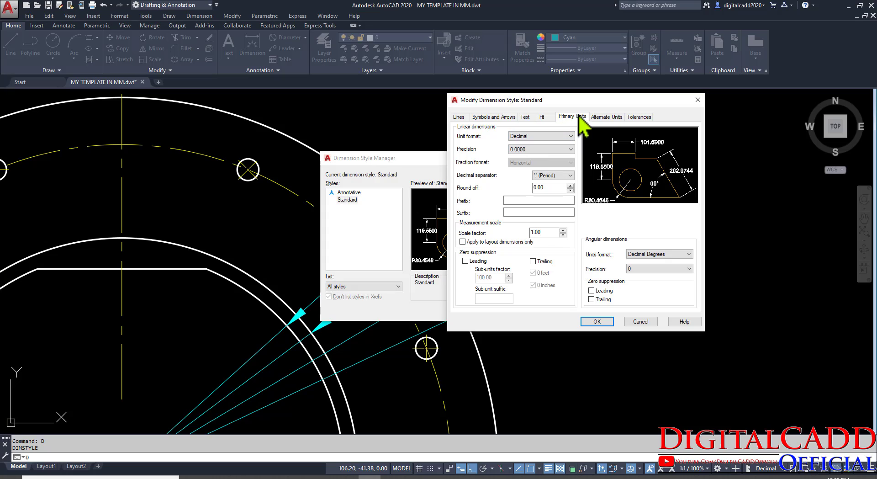
pyautogui.click(533, 262)
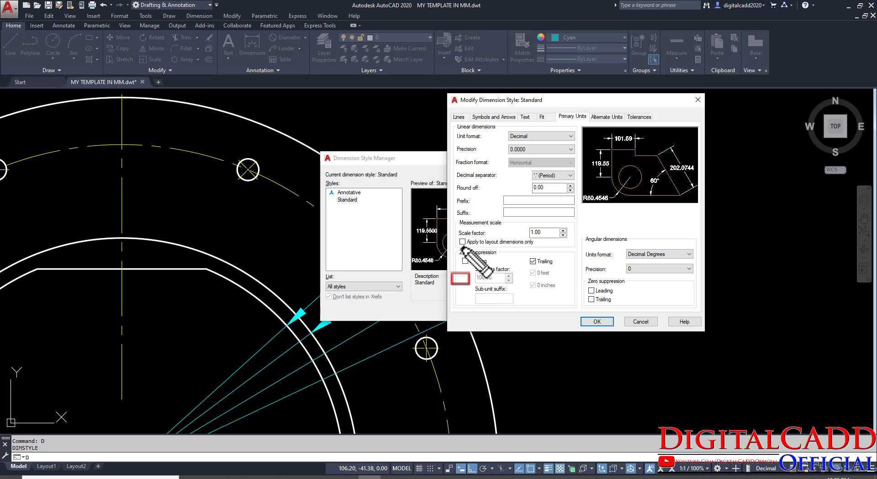
pyautogui.moveTo(458, 246); pyautogui.dragTo(502, 257)
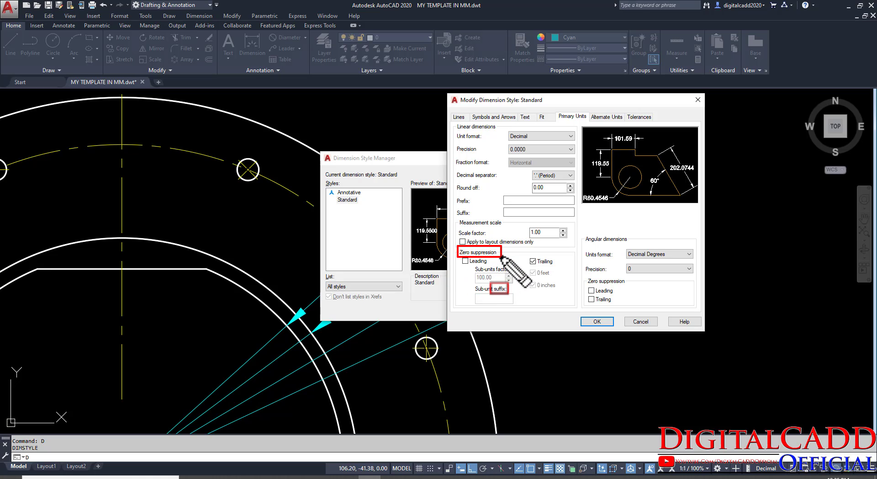
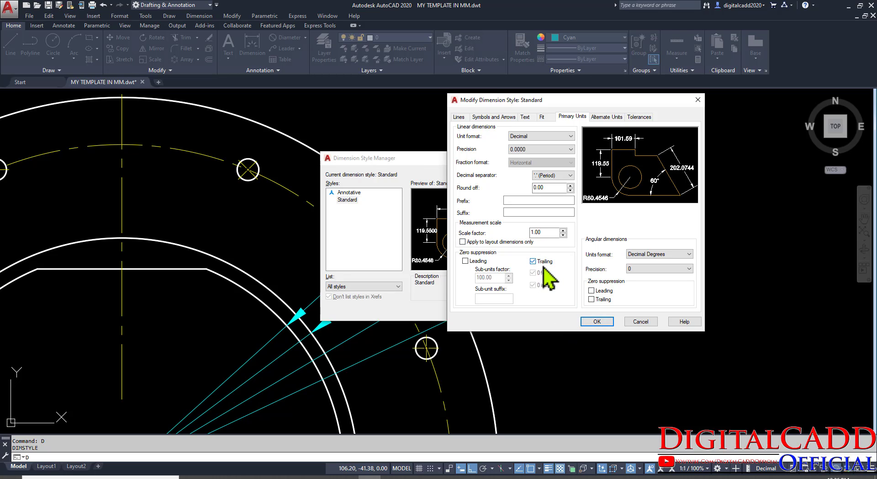
pyautogui.click(589, 322)
pyautogui.click(486, 311)
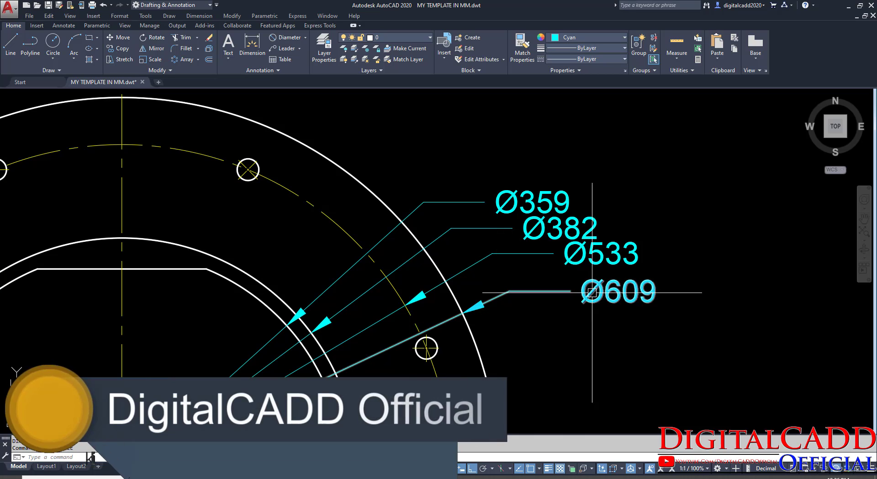
# Turn Ortho off and swing the Ø359 and Ø382 dimensions upward around their circles to space out their labels.
pyautogui.scroll(-5, 592, 293)
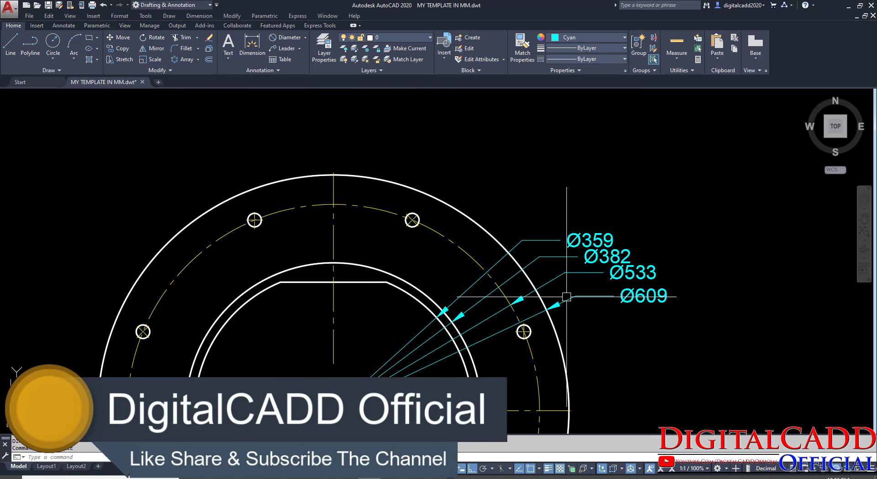
pyautogui.click(436, 317)
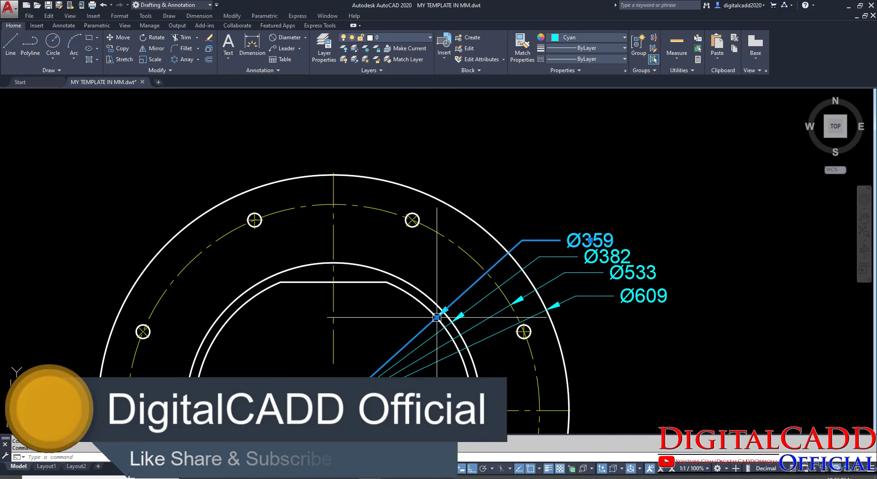
pyautogui.click(436, 317)
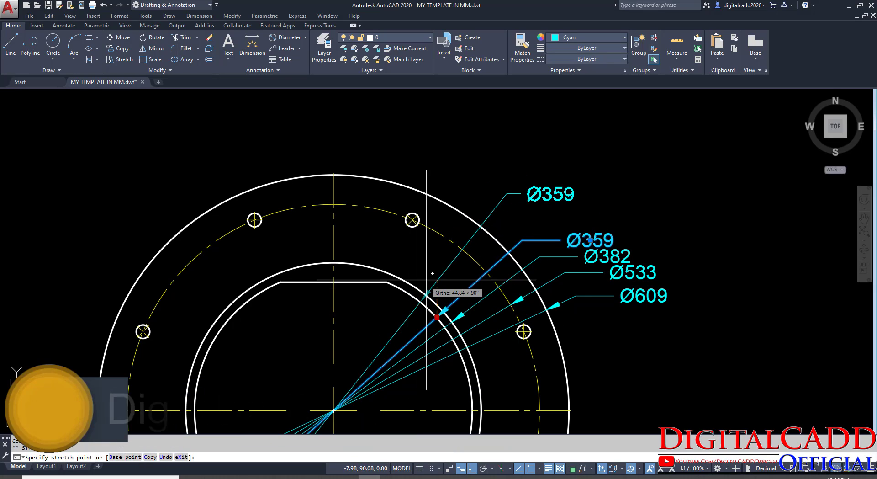
pyautogui.click(471, 469)
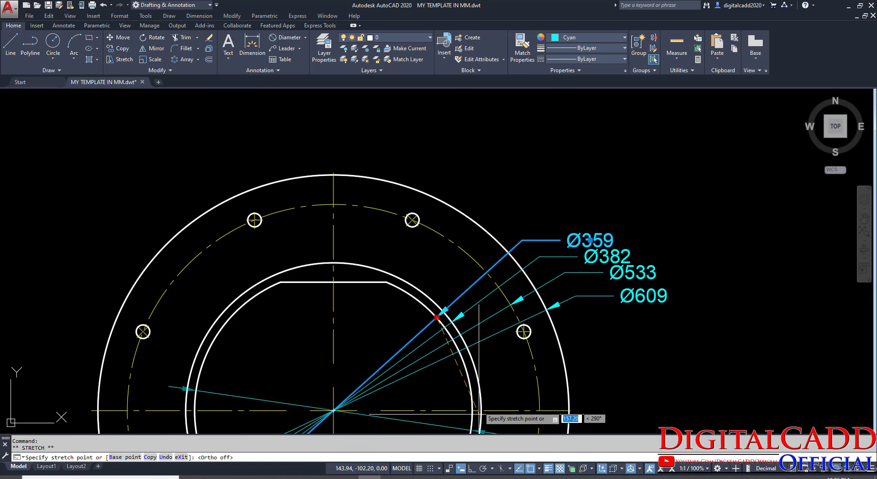
pyautogui.press('Escape')
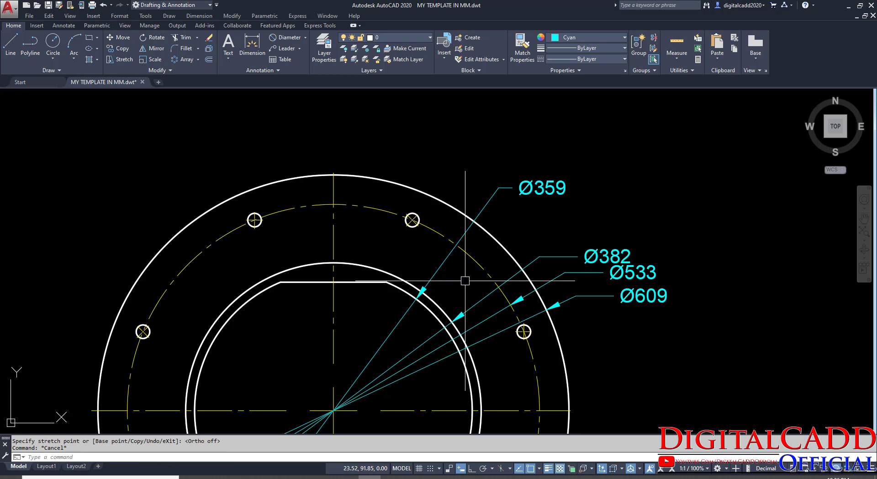
pyautogui.click(451, 321)
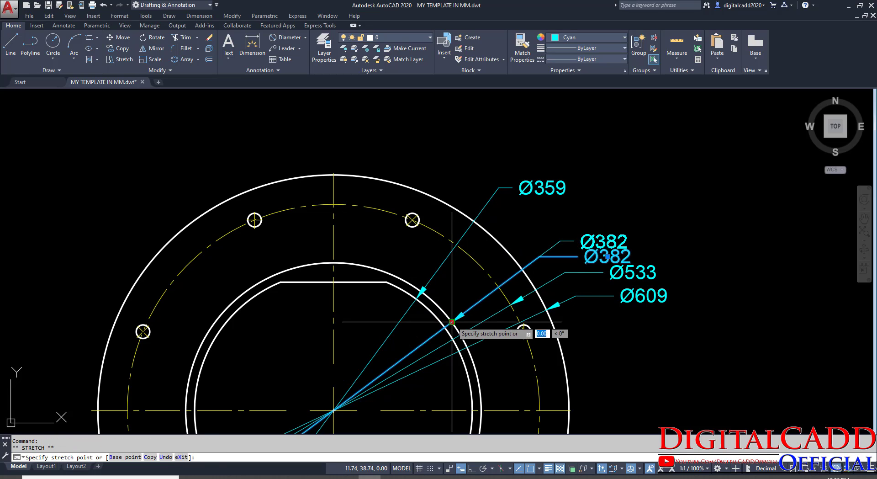
pyautogui.click(442, 309)
pyautogui.press('Escape')
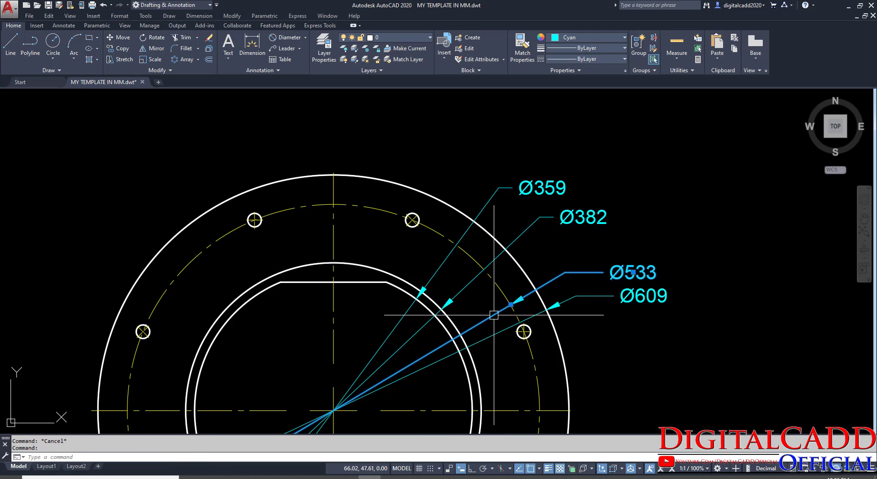
# Swing the Ø533 dimension slightly upward and the Ø609 dimension downward around their circles to separate the labels.
pyautogui.click(511, 304)
pyautogui.click(511, 304)
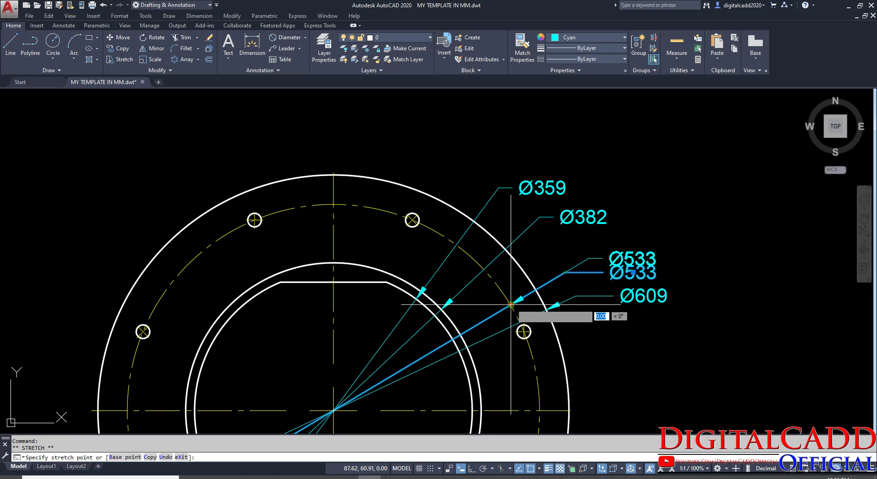
pyautogui.click(507, 295)
pyautogui.press('Escape')
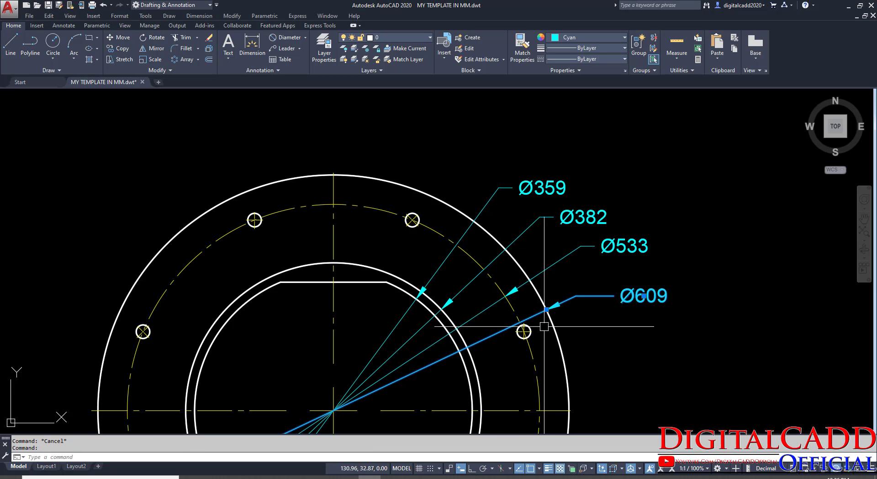
pyautogui.click(546, 308)
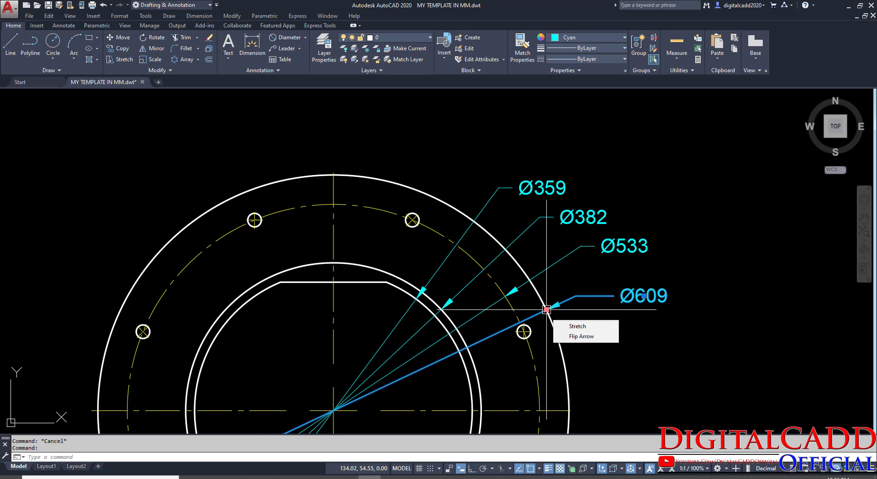
pyautogui.click(546, 309)
pyautogui.click(566, 345)
pyautogui.press('Escape')
pyautogui.scroll(-4, 563, 289)
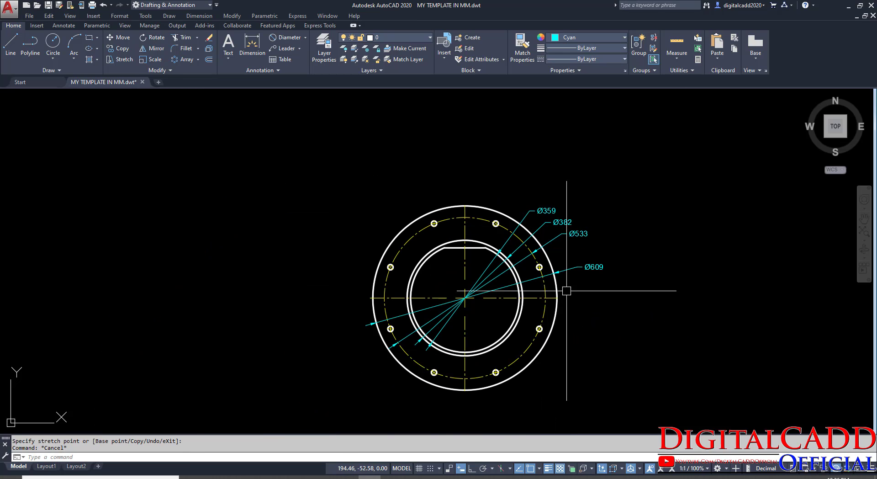
pyautogui.scroll(3, 431, 352)
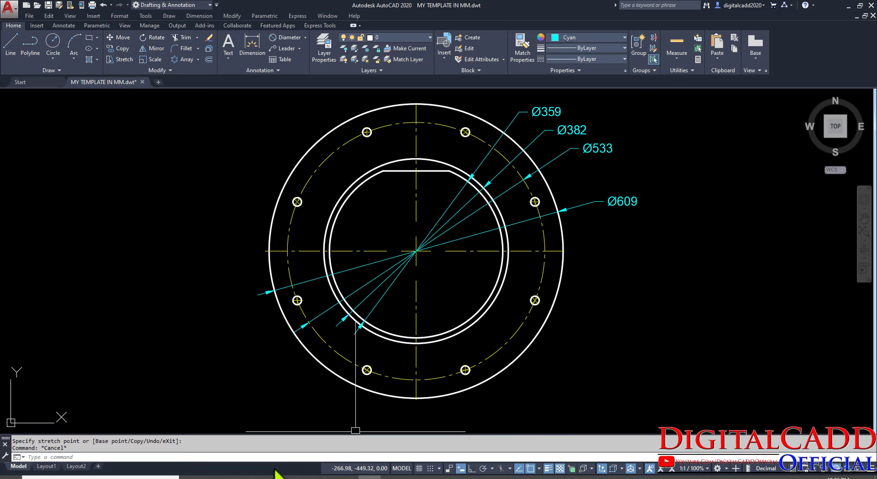
# Check the retainer's arrows in the PDF and flip the Ø609 dimension's lower-left arrowhead to the inside of the outer circle.
pyautogui.click(258, 476)
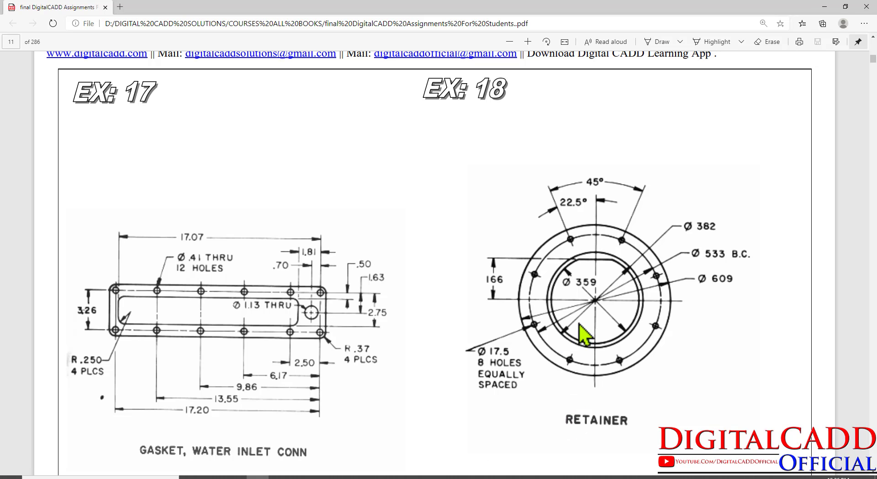
pyautogui.keyDown('ctrl'); pyautogui.scroll(2, 571, 365); pyautogui.keyUp('ctrl')
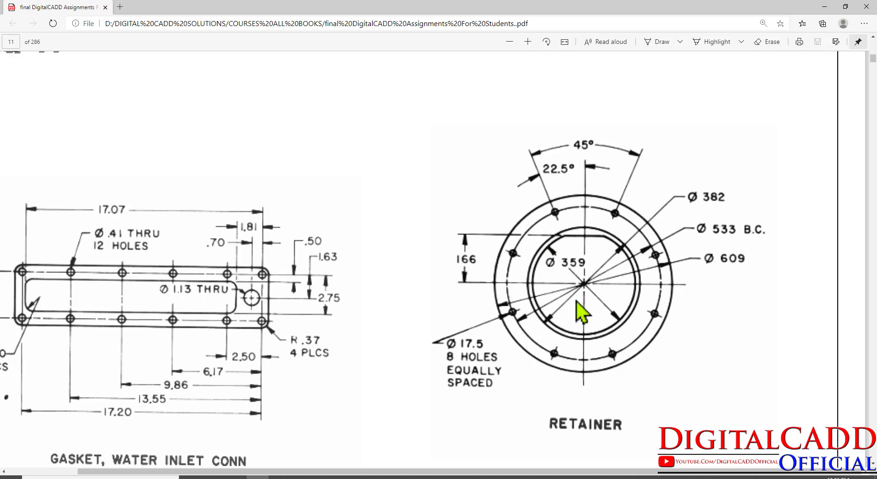
pyautogui.click(351, 476)
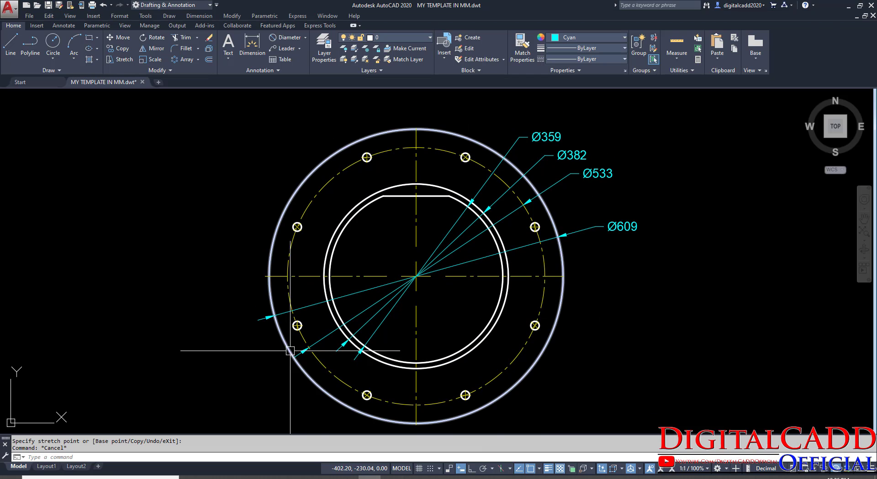
pyautogui.scroll(6, 279, 331)
pyautogui.click(274, 307)
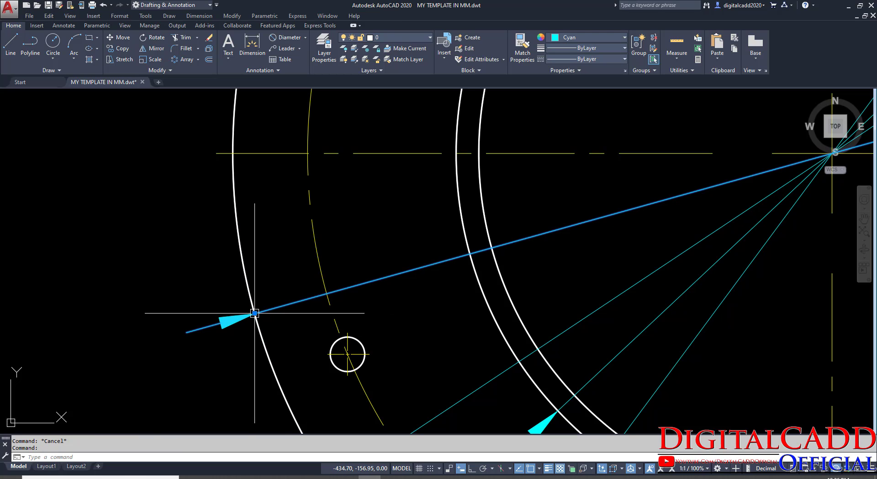
pyautogui.moveTo(255, 313)
pyautogui.click(284, 339)
# Flip the lower-left arrowheads of the Ø533, Ø382 and Ø359 dimensions to the inside of their circles.
pyautogui.scroll(-5, 337, 358)
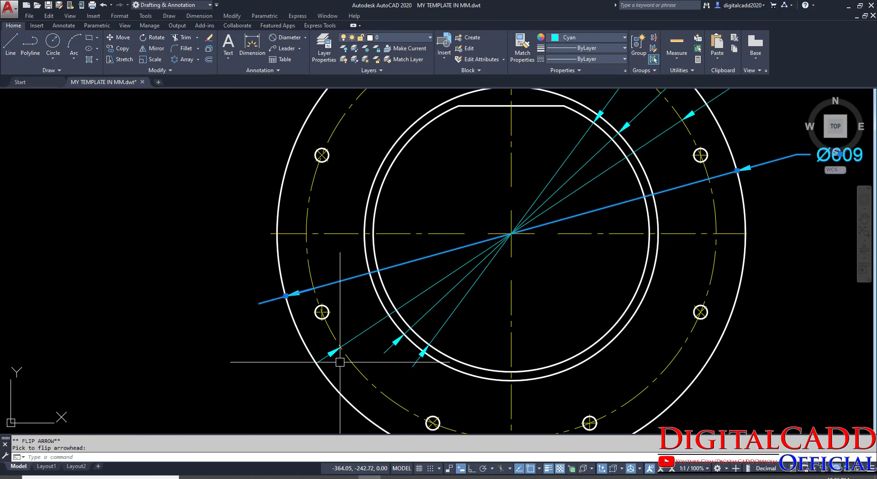
pyautogui.scroll(5, 333, 352)
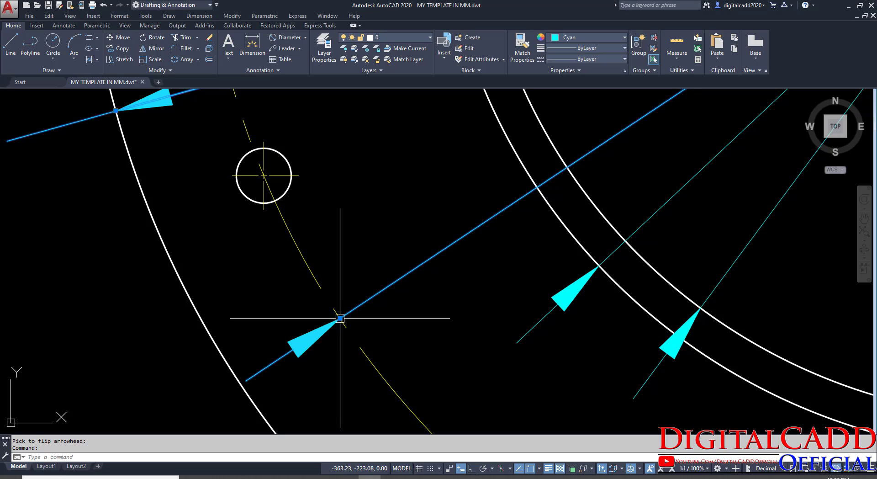
pyautogui.moveTo(340, 318)
pyautogui.click(369, 343)
pyautogui.click(589, 275)
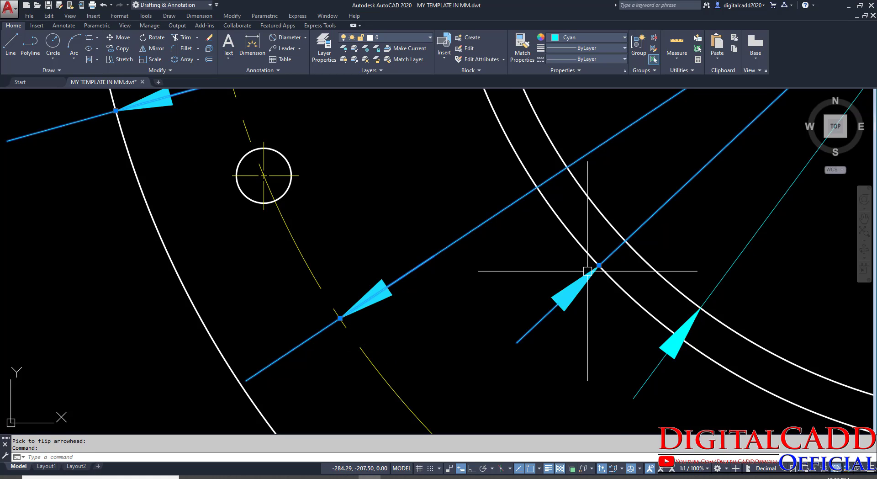
pyautogui.moveTo(599, 265)
pyautogui.click(635, 293)
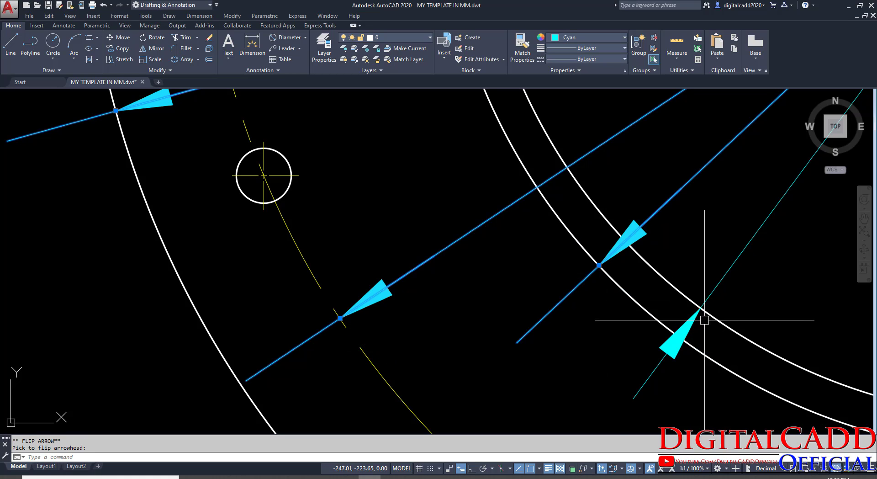
pyautogui.click(700, 307)
pyautogui.moveTo(700, 308)
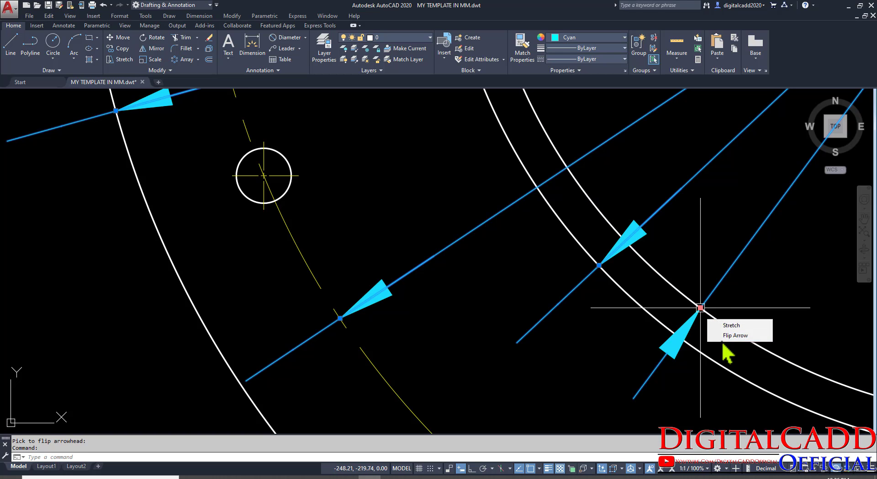
pyautogui.click(727, 337)
# Flip the upper-right arrowheads of the Ø609, Ø533, Ø382 and Ø359 dimensions to the inside of their circles.
pyautogui.scroll(-5, 467, 329)
pyautogui.moveTo(639, 334); pyautogui.dragTo(443, 431, button='middle')
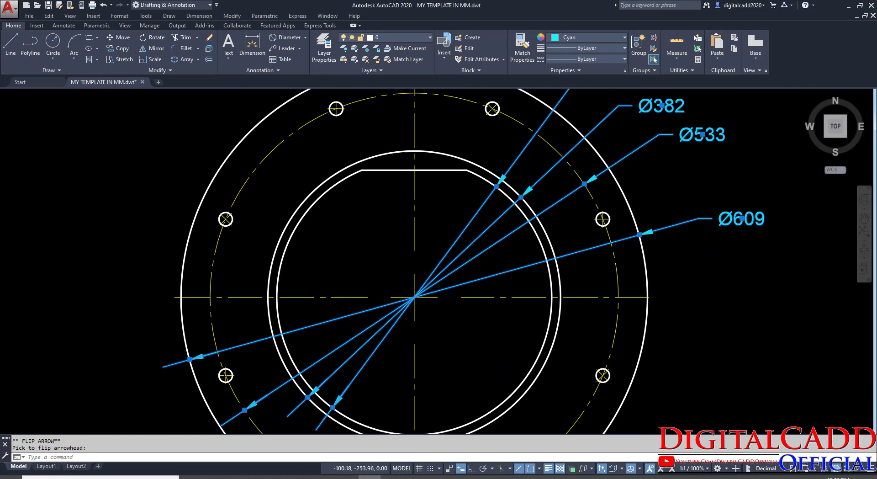
pyautogui.moveTo(645, 227); pyautogui.dragTo(588, 295, button='middle')
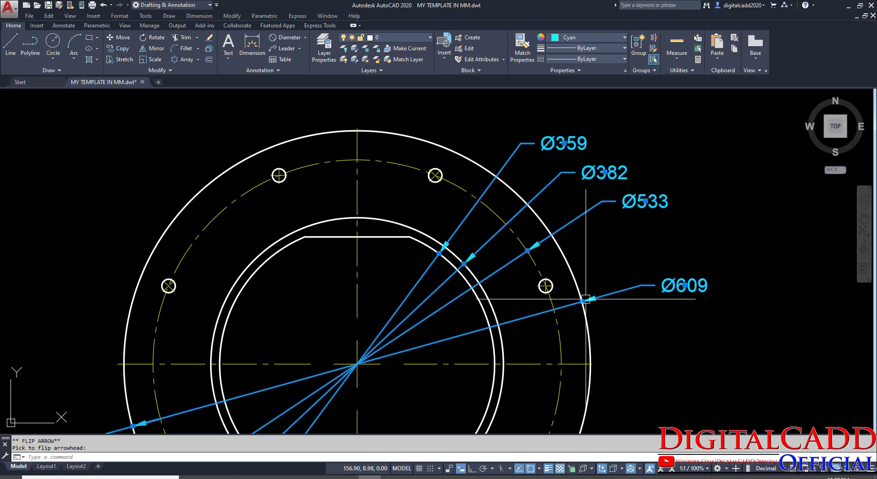
pyautogui.moveTo(582, 302)
pyautogui.click(617, 327)
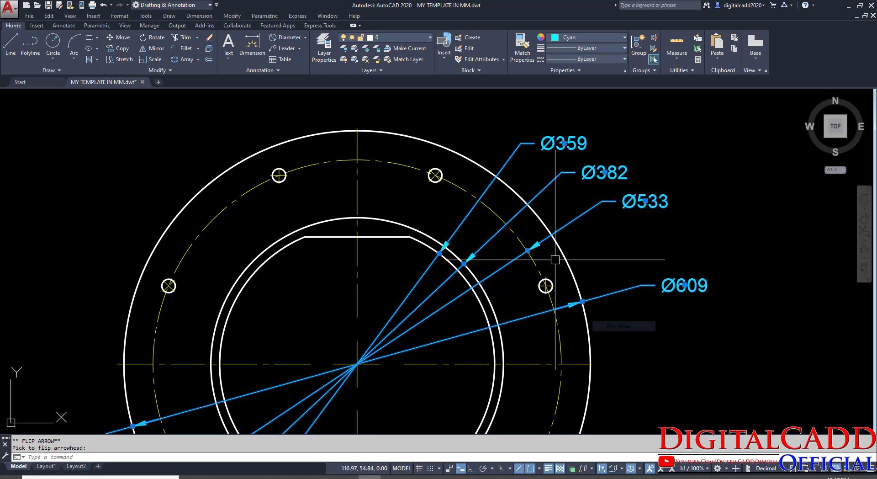
pyautogui.moveTo(528, 250)
pyautogui.click(554, 279)
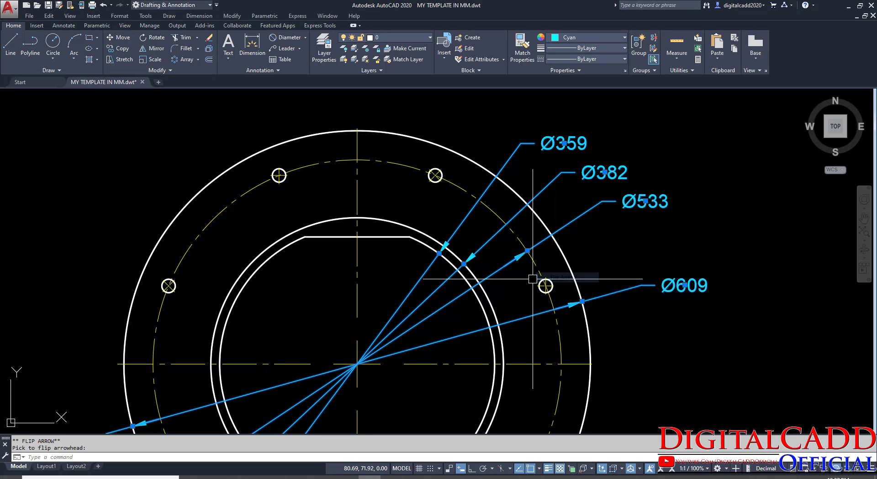
pyautogui.moveTo(463, 264)
pyautogui.click(493, 291)
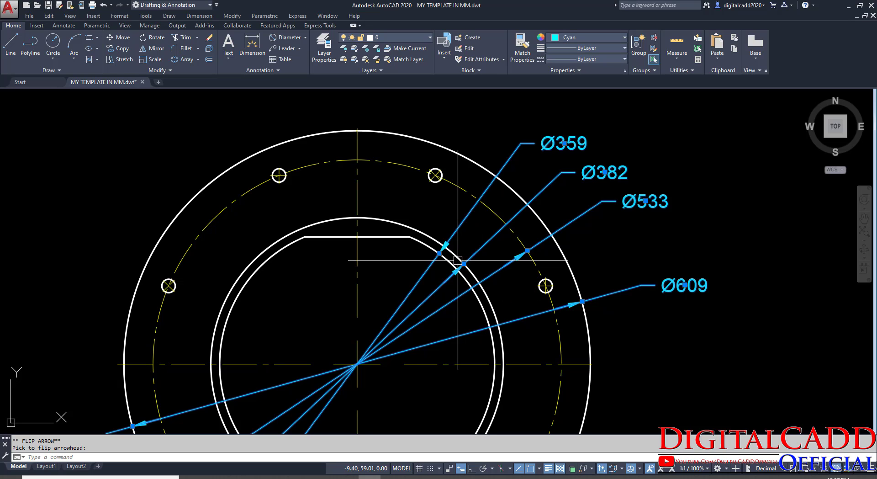
pyautogui.moveTo(439, 253)
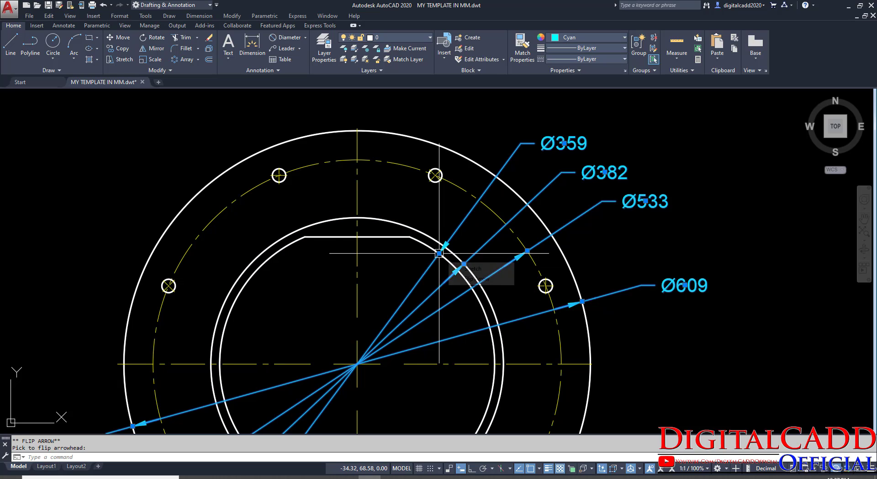
pyautogui.click(466, 279)
pyautogui.press('Escape')
pyautogui.scroll(-3, 494, 293)
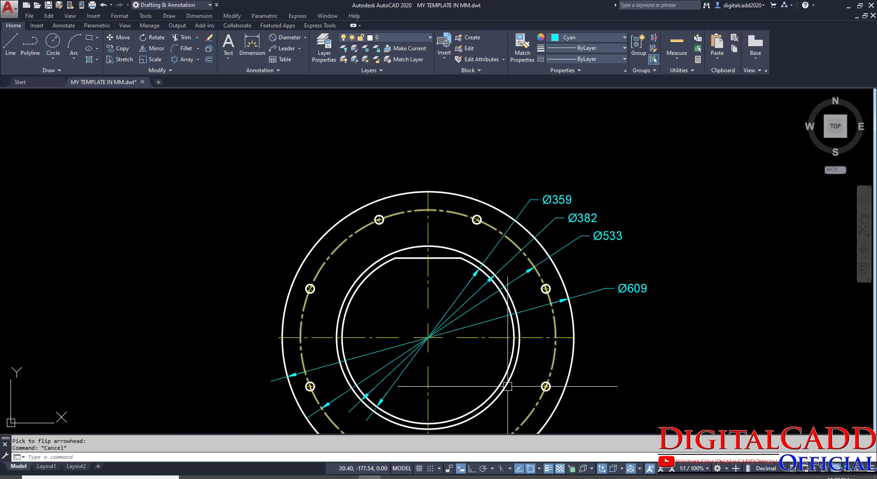
# Examine the dimensioned retainer and the center marks of the upper bolt holes up close.
pyautogui.moveTo(495, 369); pyautogui.dragTo(496, 311, button='middle')
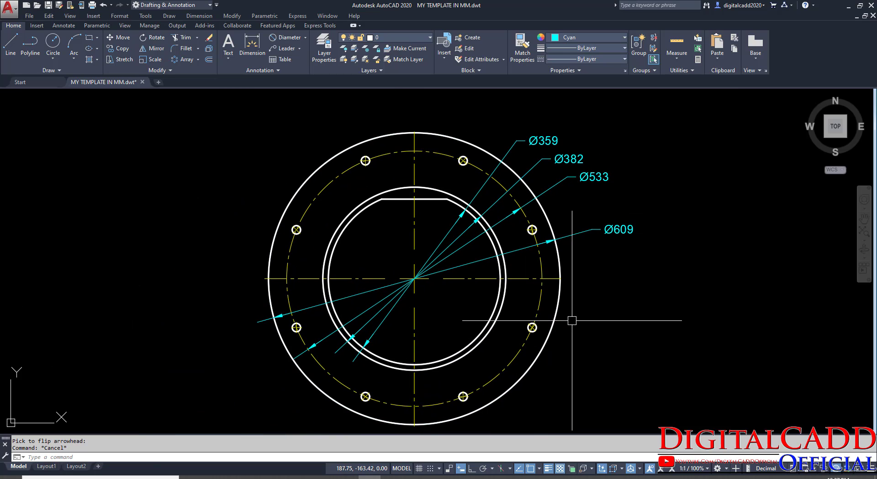
pyautogui.moveTo(571, 319)
pyautogui.mouseDown(button='middle')
pyautogui.moveTo(593, 309)
pyautogui.moveTo(613, 317)
pyautogui.mouseUp(button='middle')
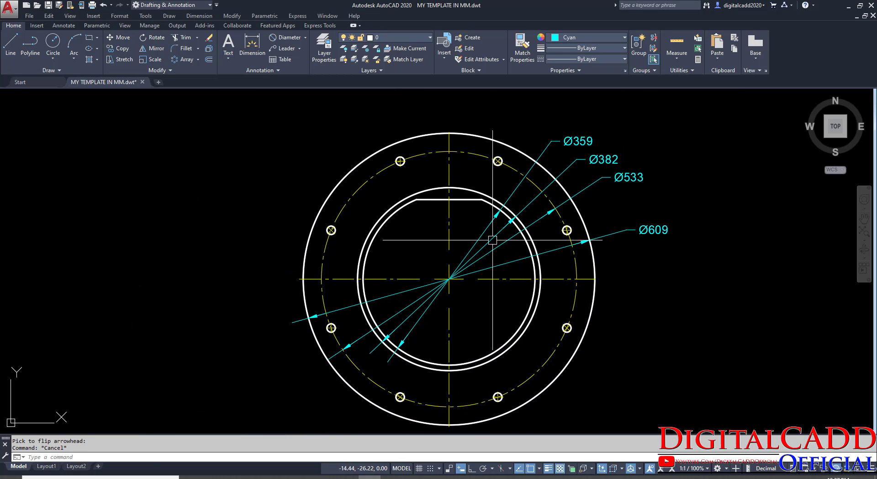
pyautogui.moveTo(486, 233); pyautogui.dragTo(514, 266, button='middle')
pyautogui.scroll(4, 447, 204)
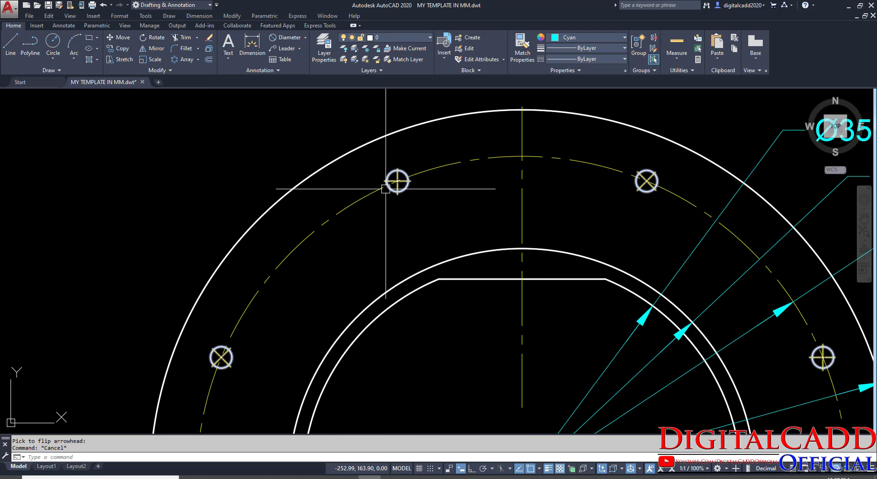
pyautogui.scroll(3, 397, 180)
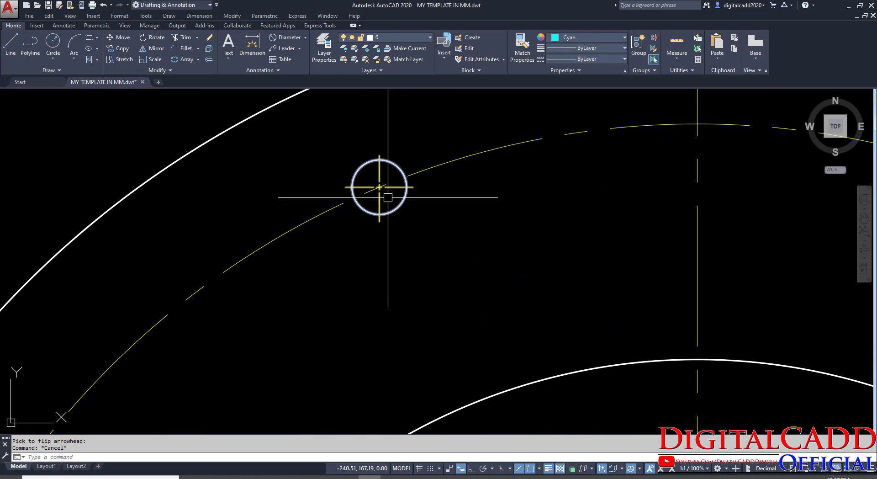
pyautogui.scroll(-4, 400, 192)
pyautogui.scroll(2, 401, 157)
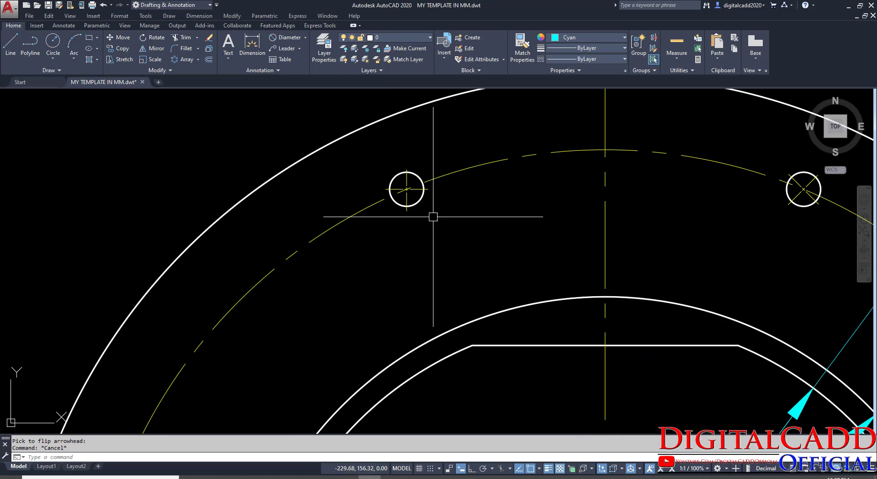
pyautogui.moveTo(469, 294); pyautogui.dragTo(492, 364, button='middle')
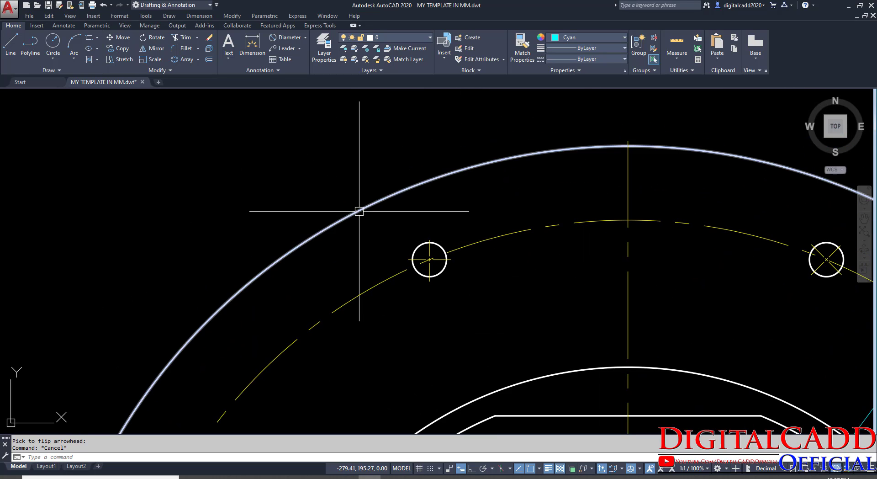
# Rotate a copy of the upper vertical centerline 22.5° about the circle center so it passes through the upper-left bolt hole.
pyautogui.scroll(-3, 473, 347)
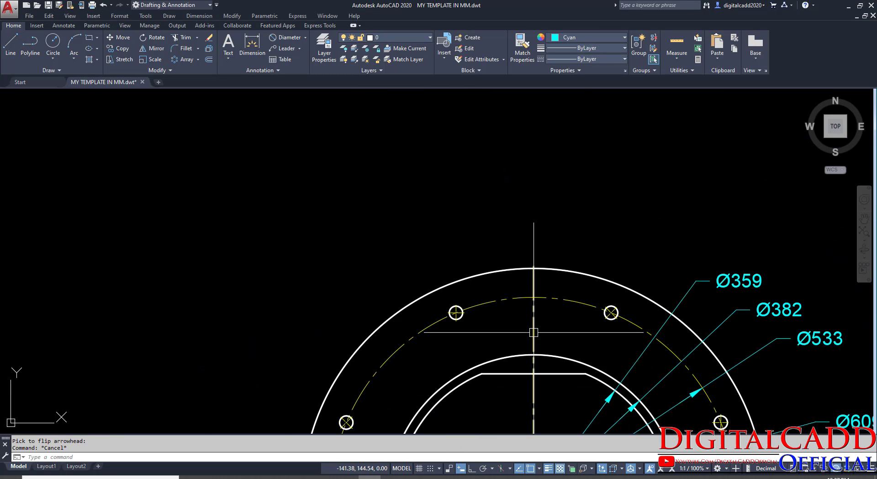
pyautogui.moveTo(534, 330); pyautogui.dragTo(490, 234, button='middle')
pyautogui.click(485, 234)
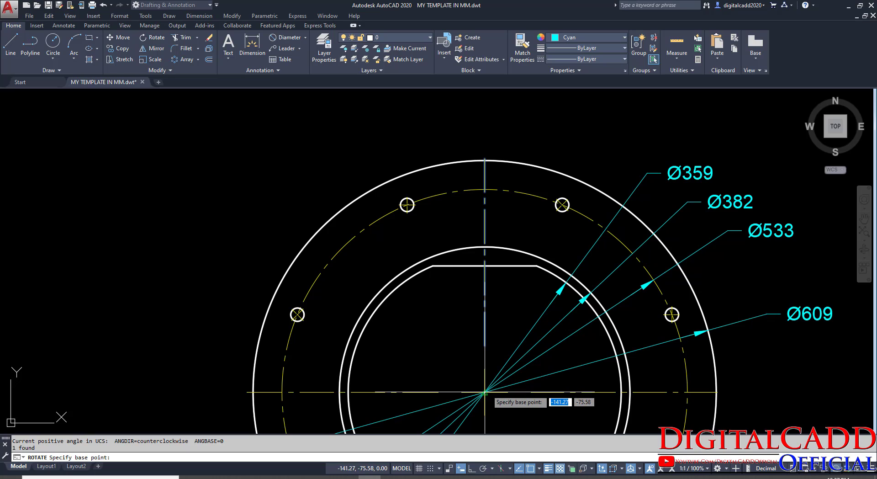
pyautogui.click(485, 392)
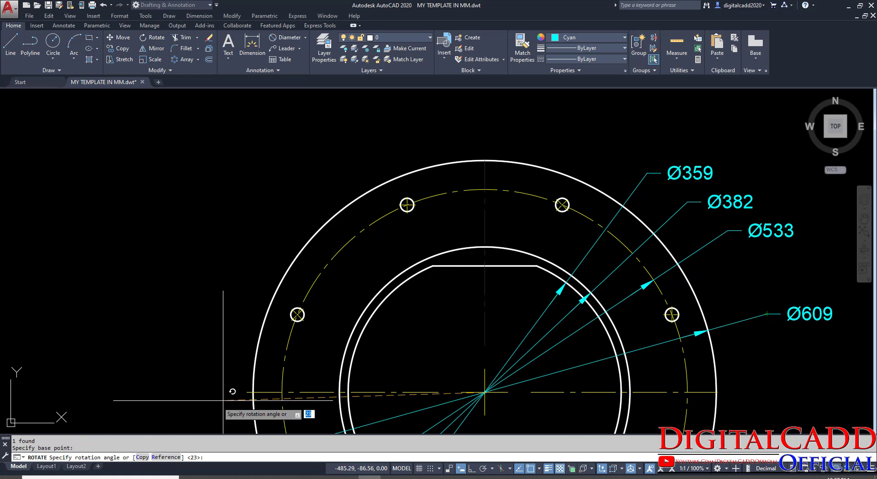
pyautogui.click(142, 457)
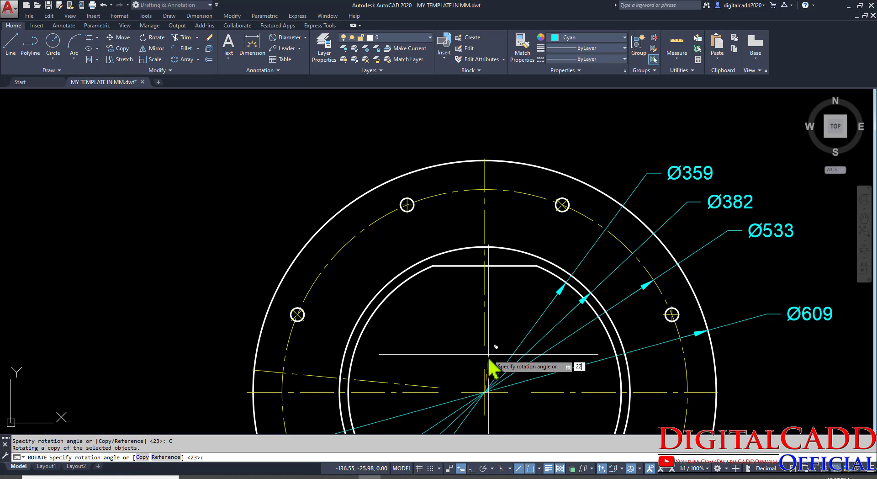
pyautogui.press('Return')
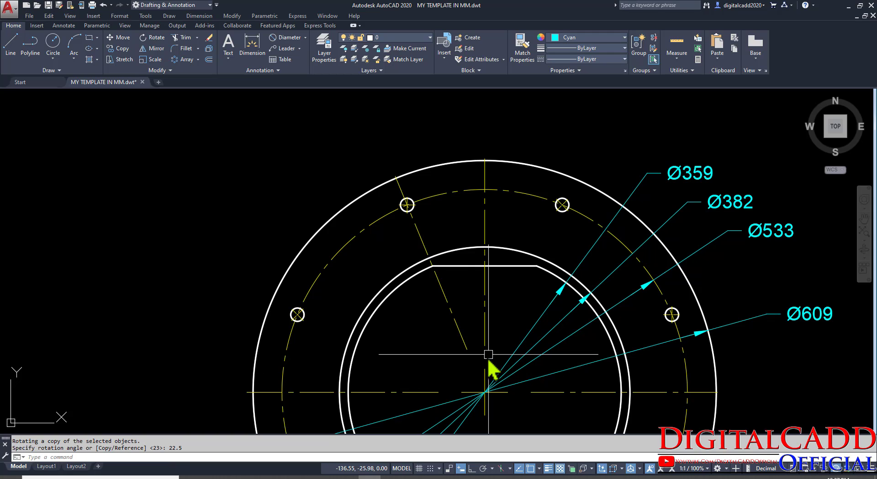
# Extend the rotated centerline inward to the retainer's center.
pyautogui.moveTo(472, 343); pyautogui.dragTo(421, 275, button='middle')
pyautogui.write('e')
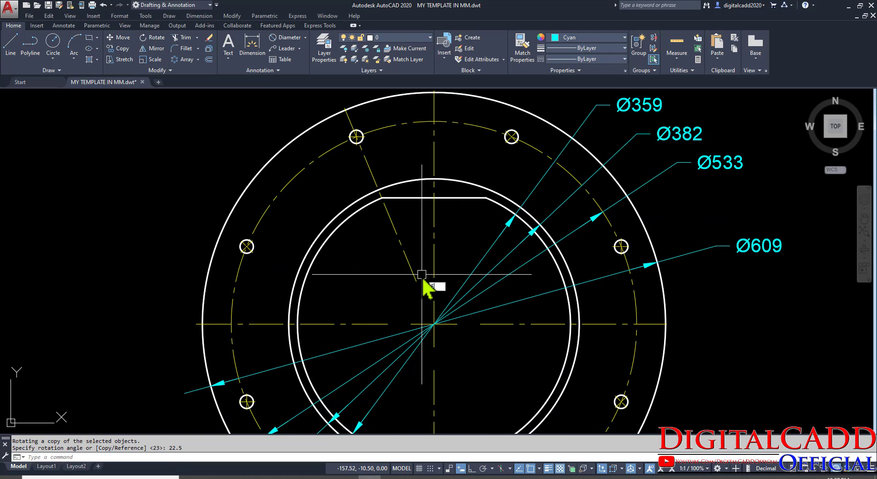
pyautogui.write('x')
pyautogui.press('Return')
pyautogui.press('Return')
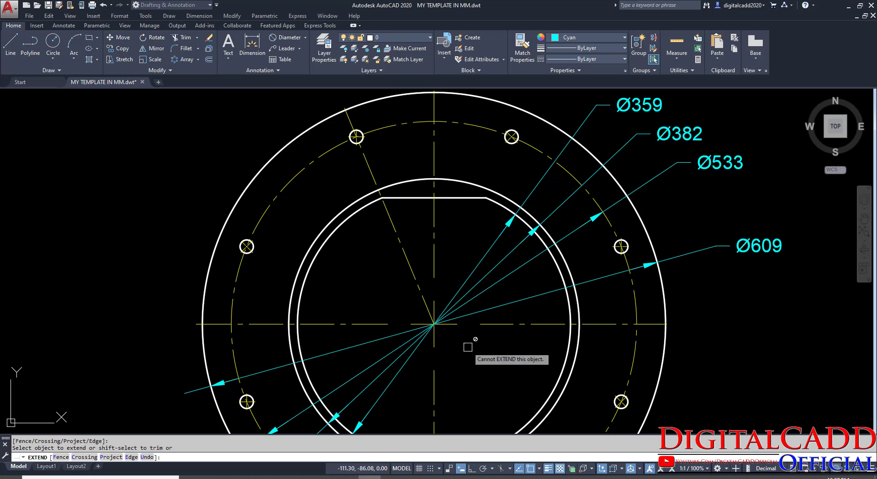
pyautogui.press('Return')
pyautogui.moveTo(417, 276); pyautogui.dragTo(458, 355, button='middle')
pyautogui.moveTo(408, 284); pyautogui.dragTo(297, 189, button='middle')
pyautogui.moveTo(315, 261)
pyautogui.mouseDown(button='middle')
pyautogui.moveTo(340, 255)
pyautogui.moveTo(388, 436)
pyautogui.mouseUp(button='middle')
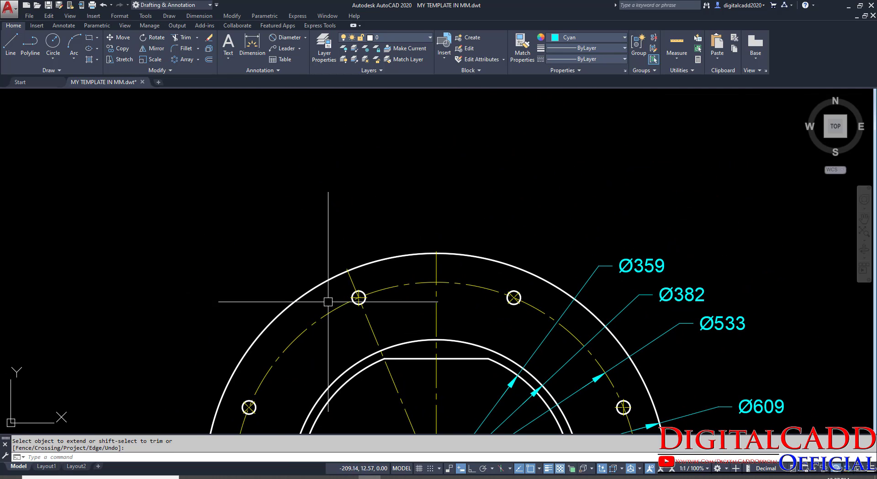
pyautogui.click(305, 37)
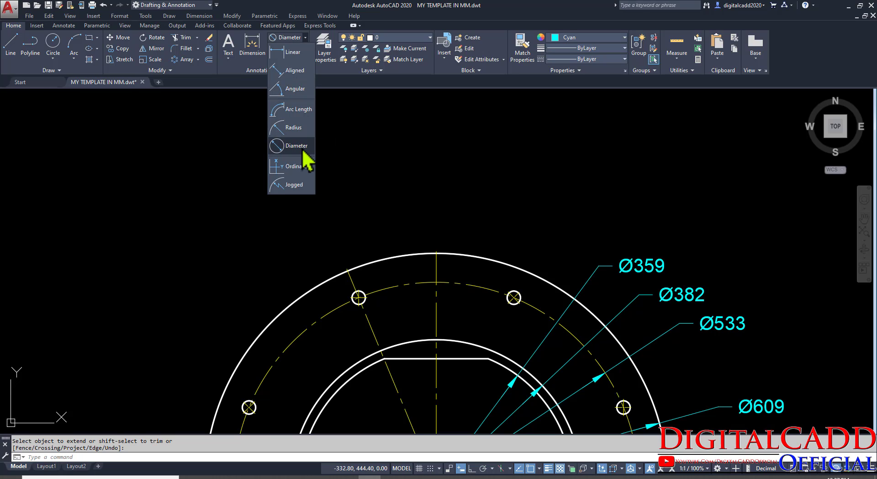
pyautogui.click(295, 90)
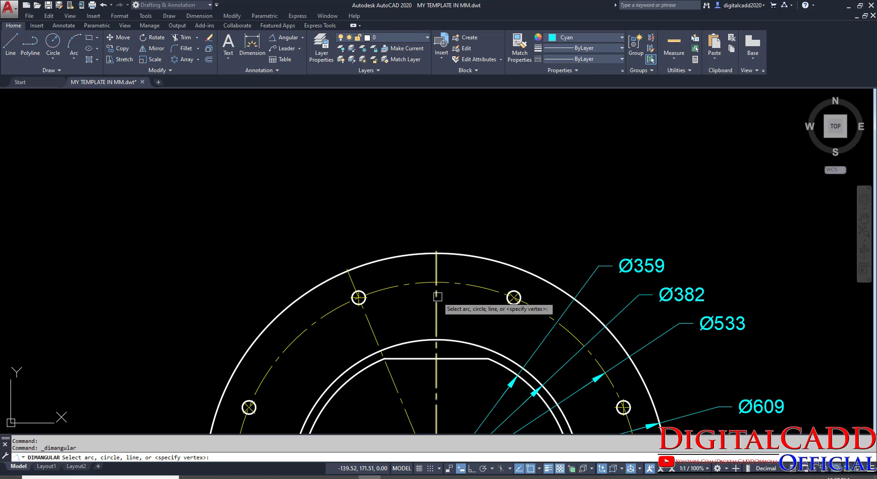
pyautogui.press('Escape')
# Mirror the slanted centerline about the vertical centerline, keeping the original, so the copy passes through the upper-right bolt hole.
pyautogui.click(389, 370)
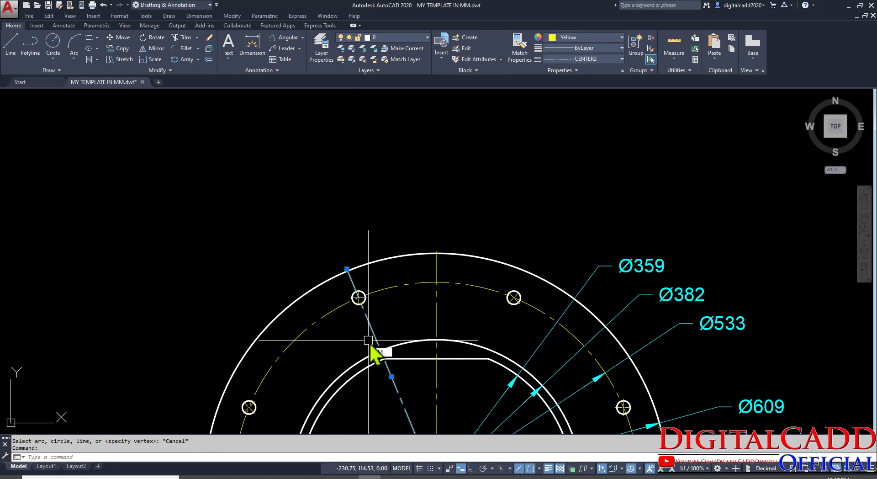
pyautogui.write('MI')
pyautogui.press('Return')
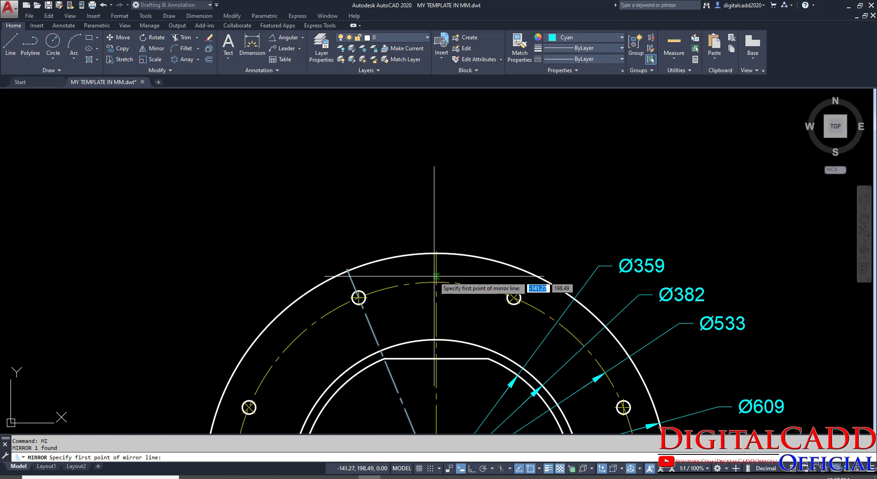
pyautogui.click(436, 281)
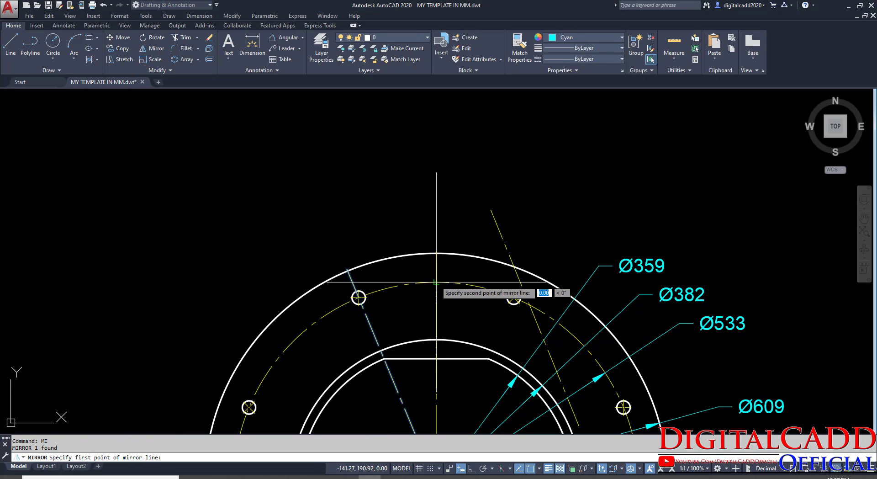
pyautogui.click(436, 341)
pyautogui.press('Return')
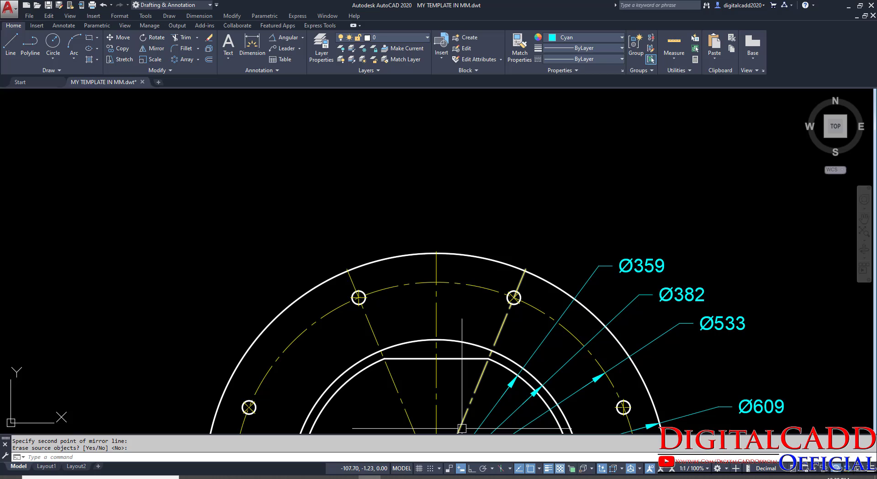
# Add an angular dimension between the upper-left slanted centerline and the vertical centerline, placing it just above the outer circle.
pyautogui.click(473, 469)
pyautogui.moveTo(427, 313); pyautogui.dragTo(397, 264, button='middle')
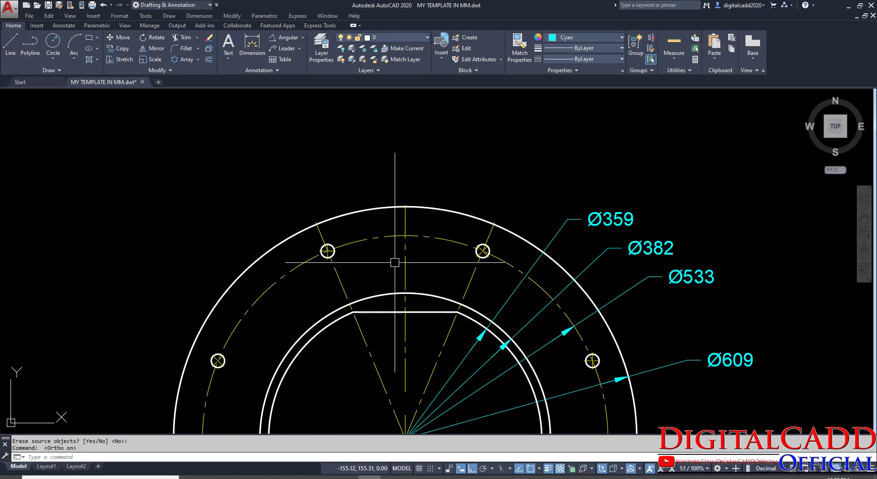
pyautogui.click(284, 37)
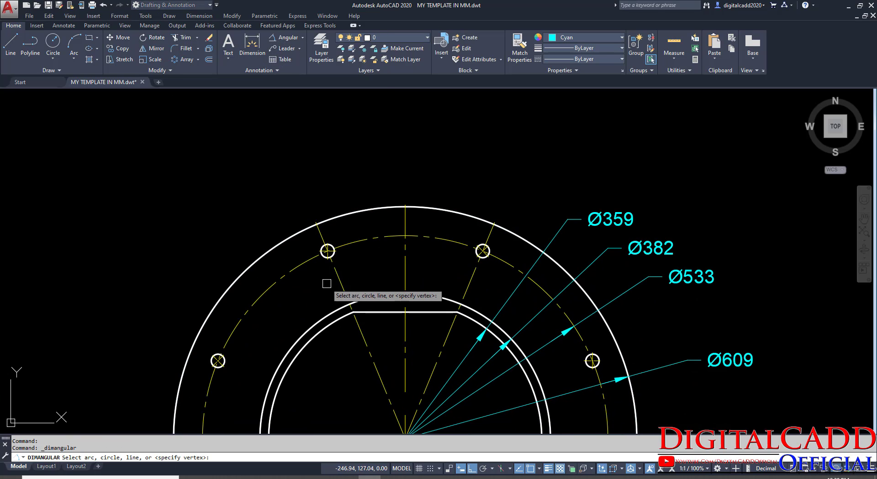
pyautogui.click(341, 280)
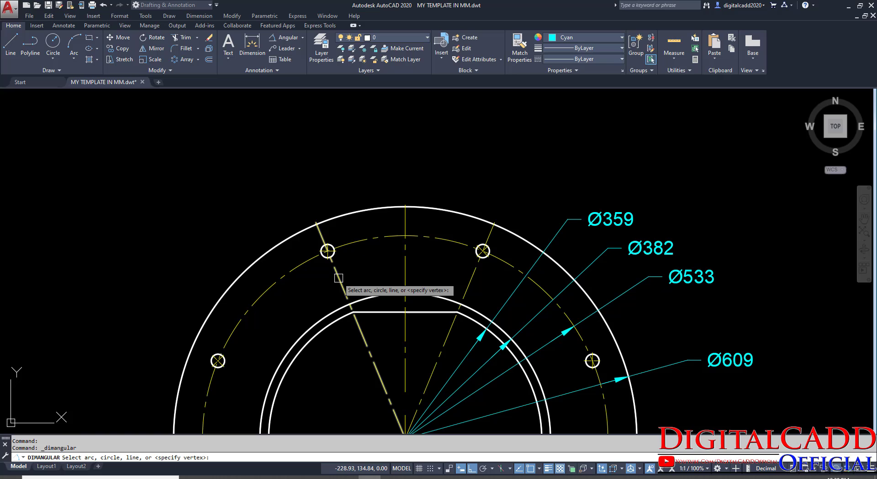
pyautogui.click(401, 264)
pyautogui.click(358, 187)
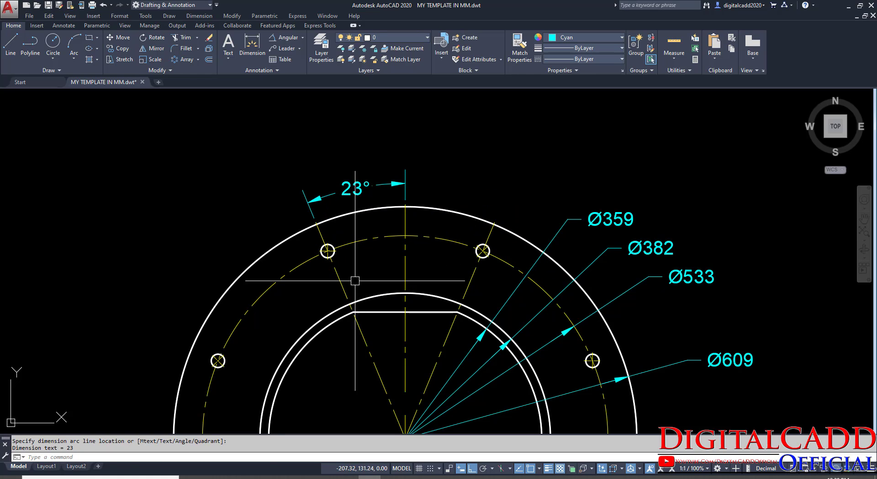
# Add an angular dimension between the two slanted centerlines, placing its arc above the smaller angular dimension.
pyautogui.press('Return')
pyautogui.click(349, 303)
pyautogui.click(476, 278)
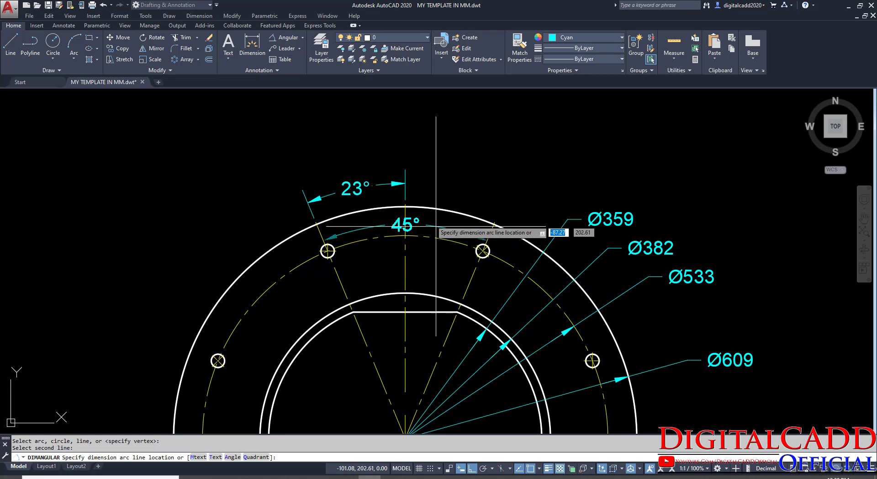
pyautogui.click(393, 159)
pyautogui.moveTo(348, 187); pyautogui.dragTo(402, 227, button='middle')
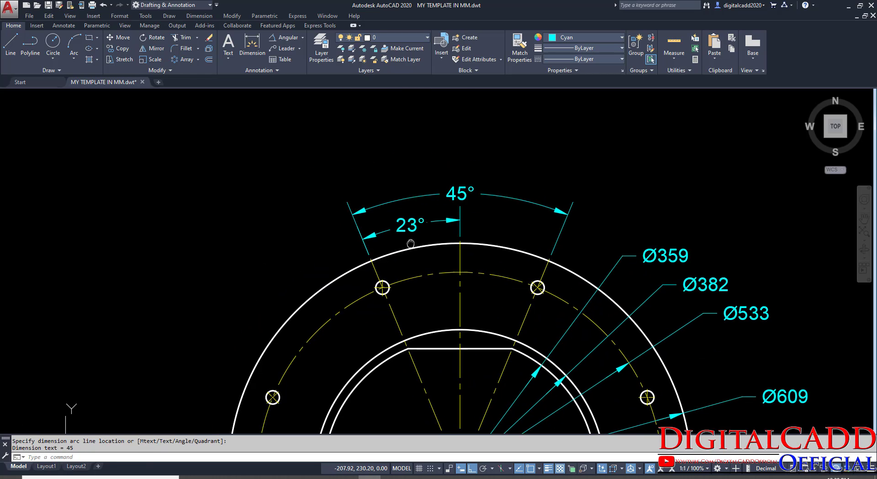
pyautogui.scroll(2, 416, 241)
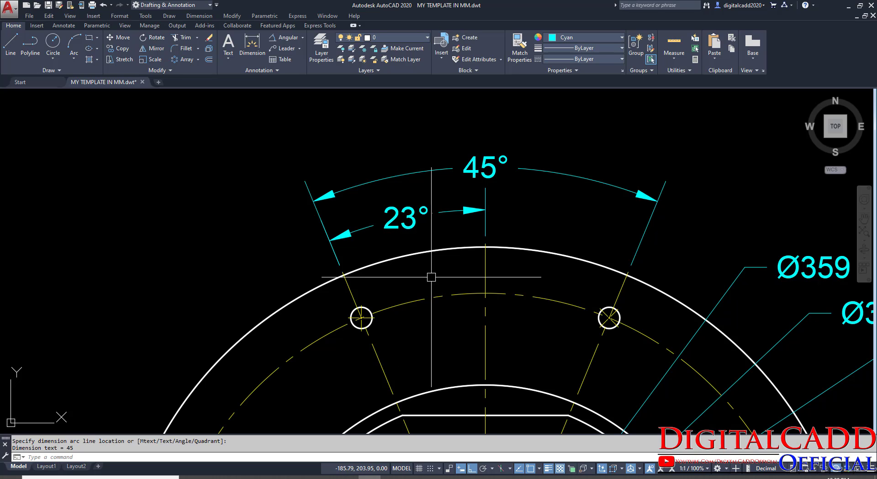
# Check the retainer's angles in the reference PDF and set the smaller angular dimension's precision to one decimal place (0.0).
pyautogui.click(258, 476)
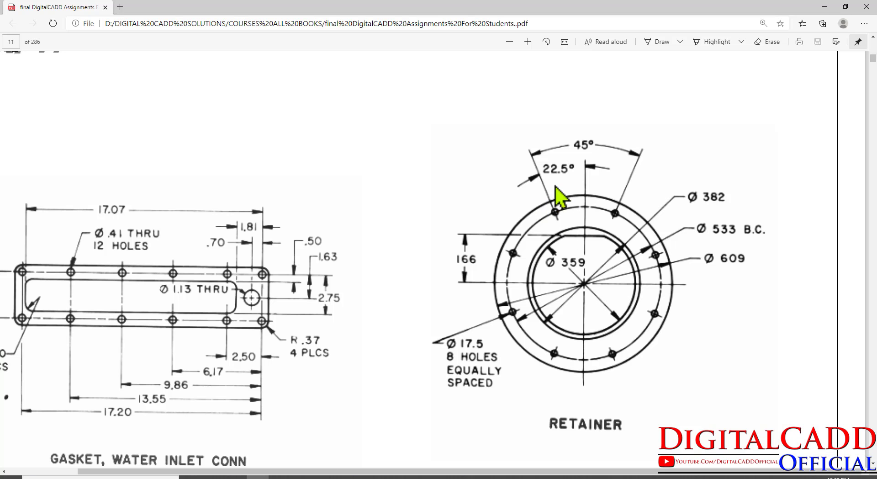
pyautogui.click(376, 477)
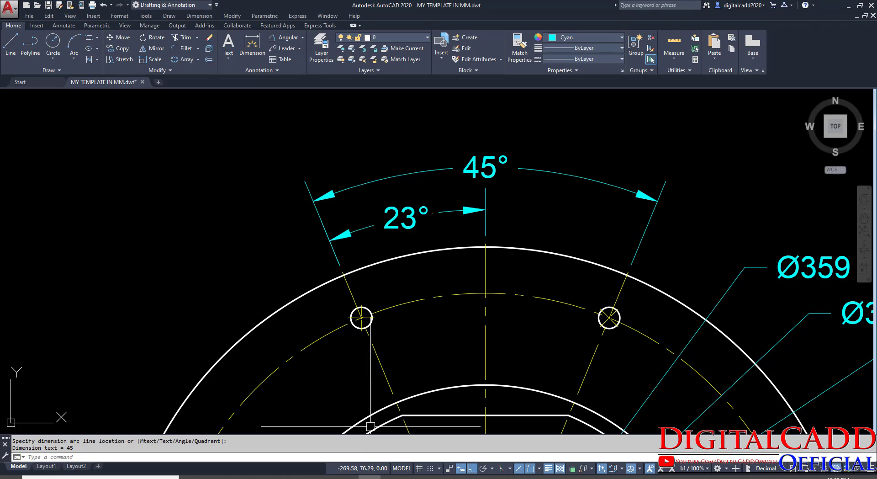
pyautogui.moveTo(430, 211); pyautogui.dragTo(376, 210, button='middle')
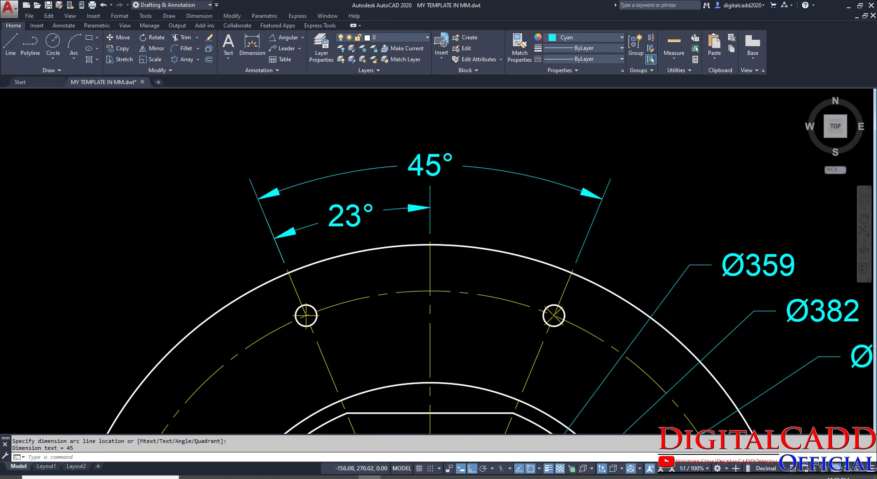
pyautogui.scroll(-4, 412, 203)
pyautogui.scroll(2, 408, 217)
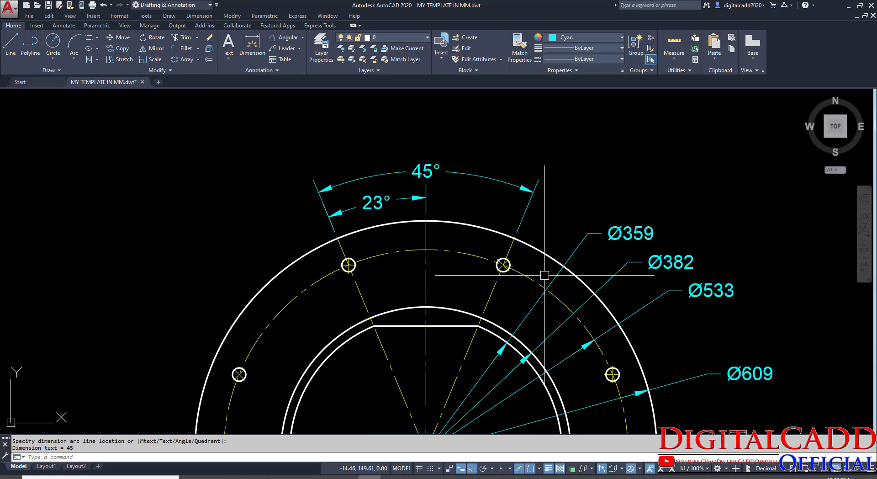
pyautogui.scroll(2, 381, 254)
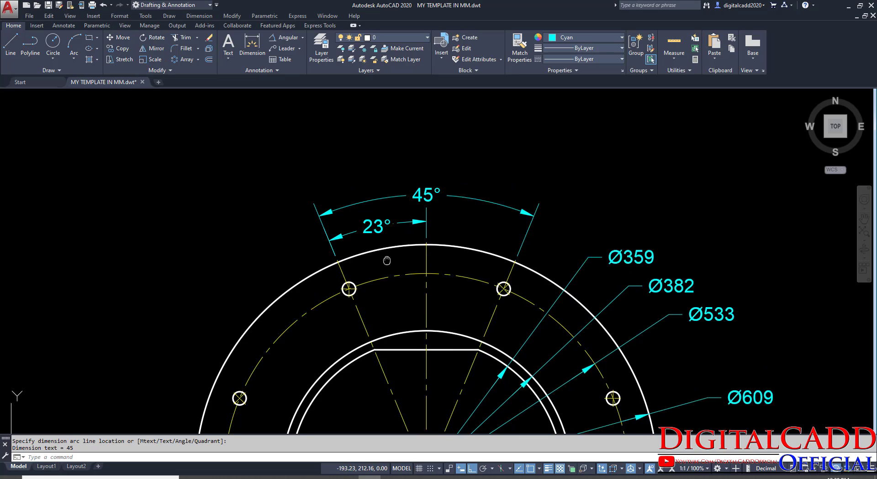
pyautogui.click(378, 248)
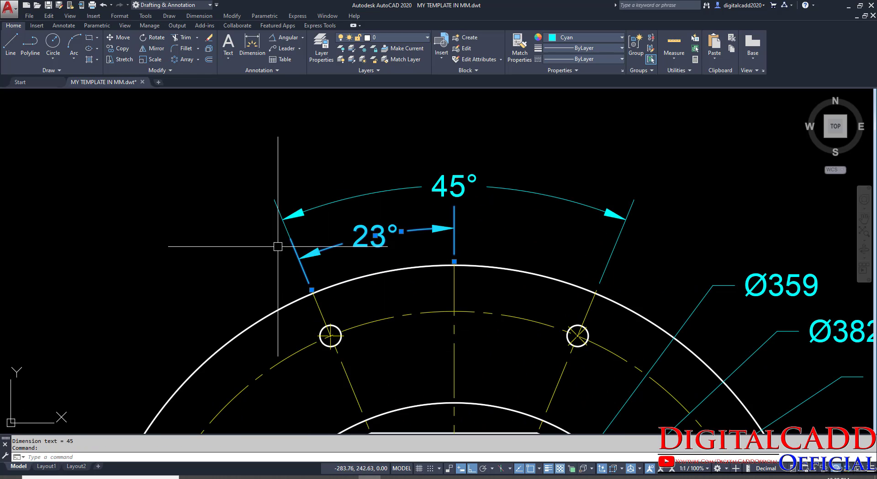
pyautogui.rightClick(188, 177)
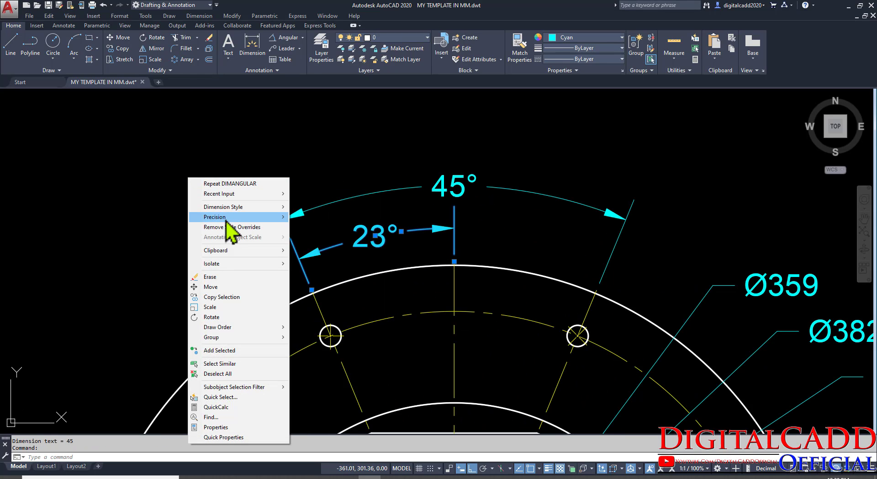
pyautogui.moveTo(232, 218)
pyautogui.click(320, 227)
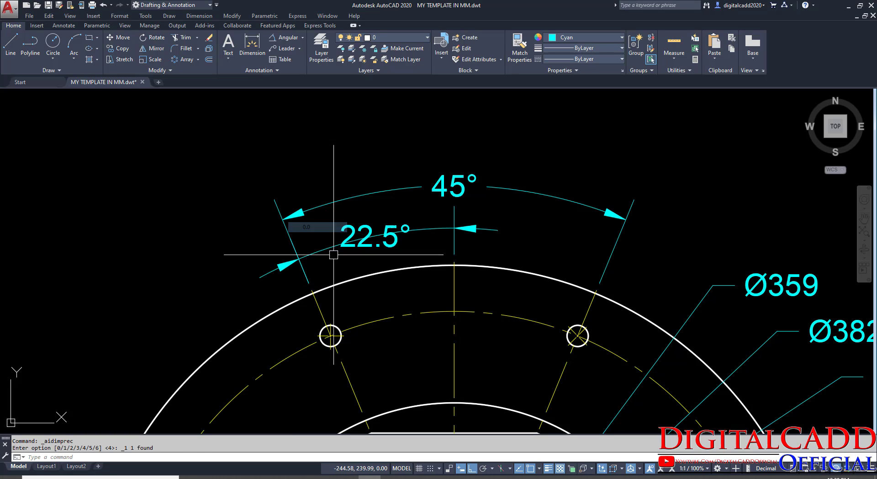
# Place the 22.5° dimension's text above its dimension line.
pyautogui.scroll(2, 373, 235)
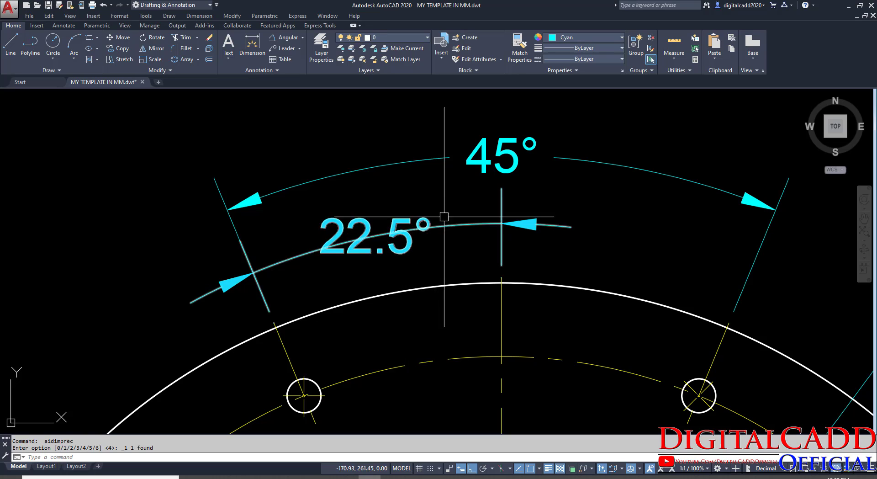
pyautogui.click(403, 250)
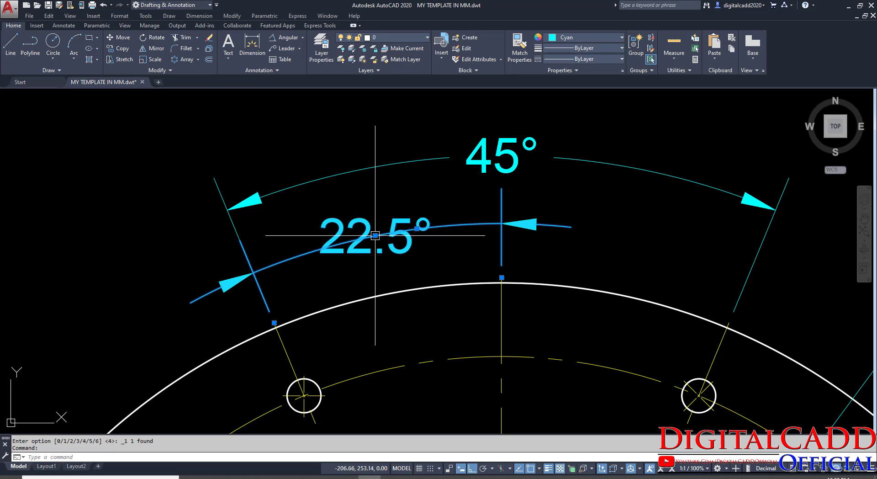
pyautogui.moveTo(375, 235)
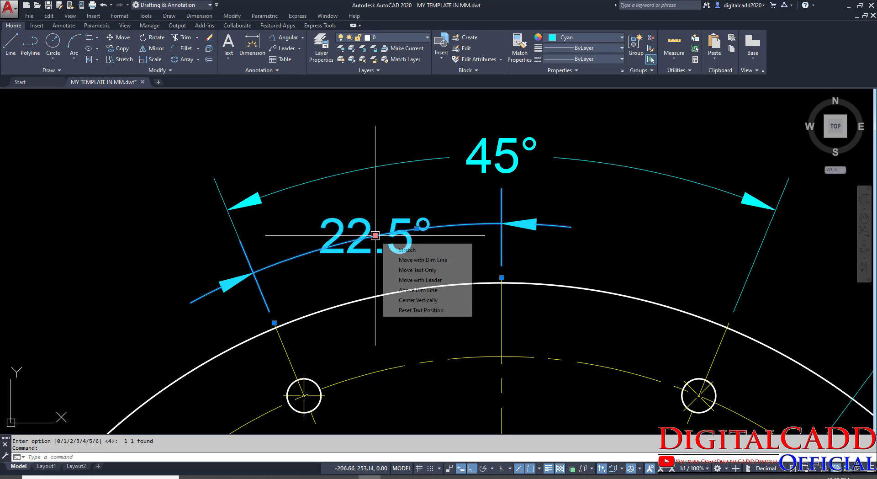
pyautogui.click(437, 290)
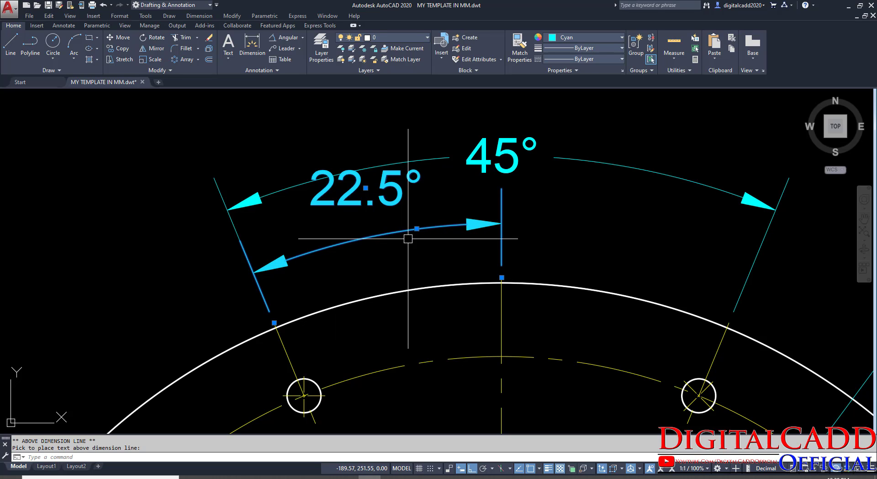
# Modify the Standard dimension style so the vertical text placement is Above.
pyautogui.press('Escape')
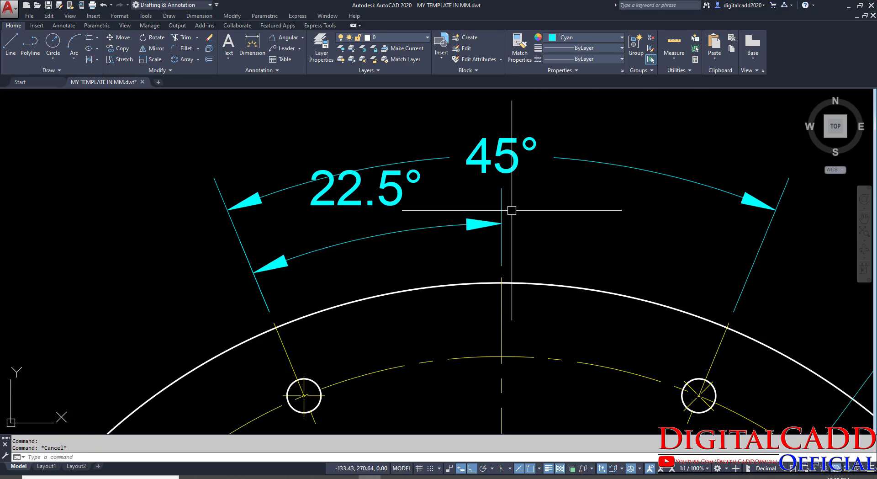
pyautogui.write('d')
pyautogui.press('Return')
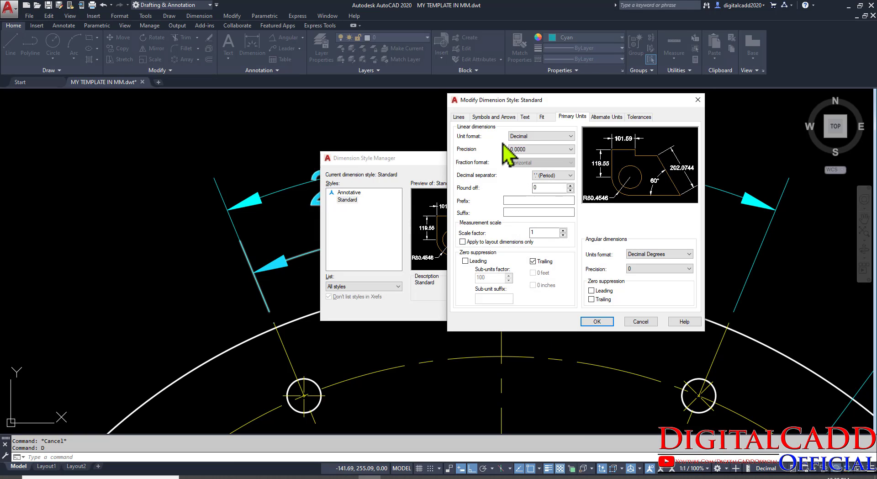
pyautogui.click(526, 117)
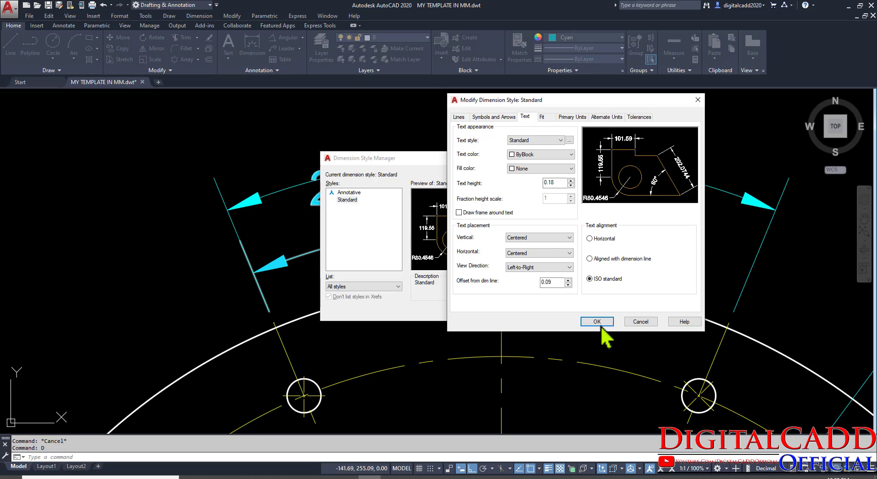
pyautogui.click(526, 251)
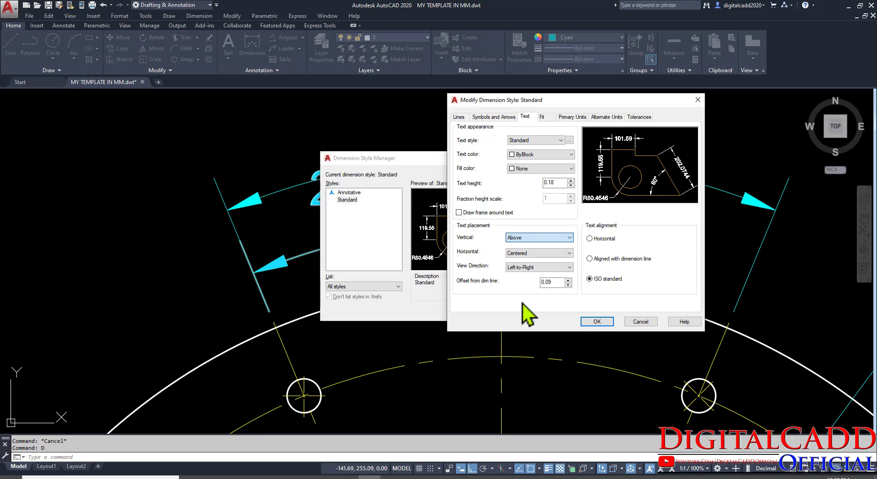
pyautogui.click(584, 323)
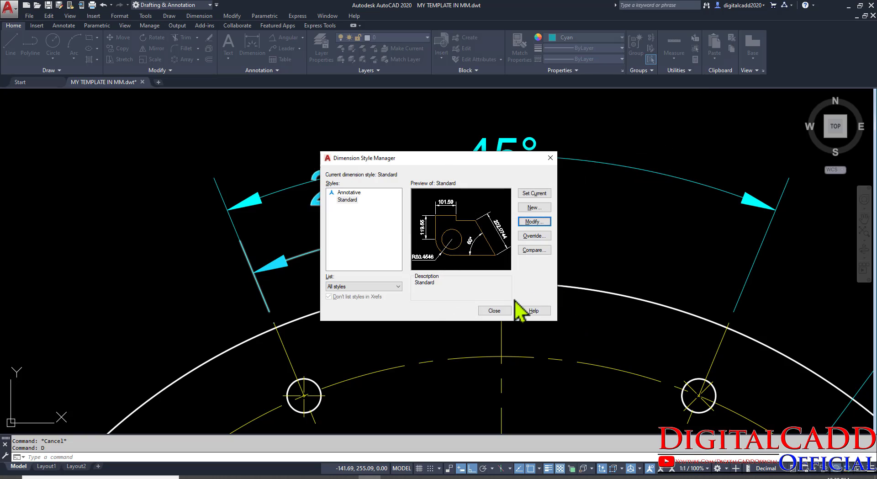
pyautogui.click(502, 311)
pyautogui.moveTo(593, 219); pyautogui.dragTo(546, 239, button='middle')
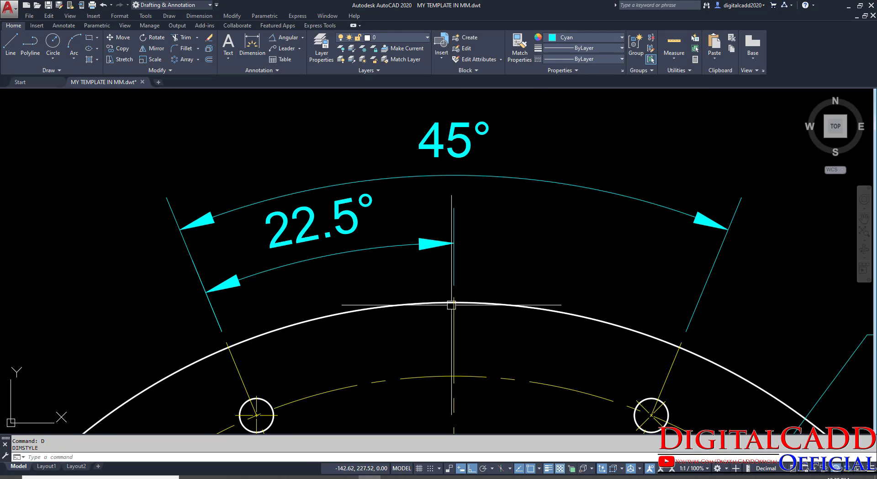
pyautogui.scroll(-2, 456, 180)
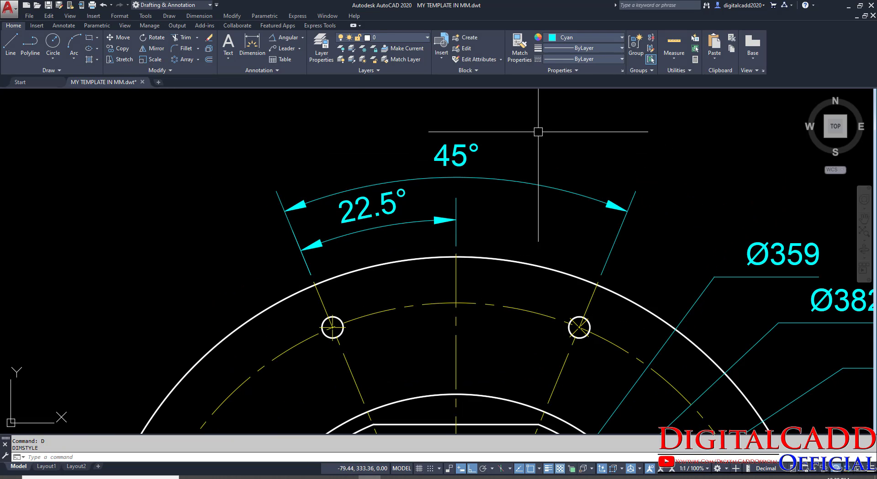
pyautogui.scroll(-2, 451, 227)
pyautogui.moveTo(480, 317); pyautogui.dragTo(450, 217, button='middle')
pyautogui.moveTo(532, 269)
pyautogui.mouseDown(button='middle')
pyautogui.moveTo(492, 260)
pyautogui.moveTo(528, 279)
pyautogui.mouseUp(button='middle')
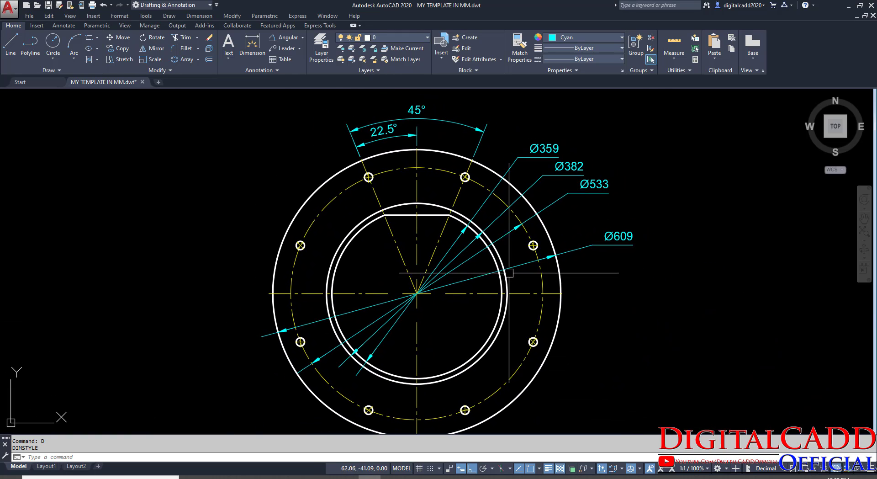
pyautogui.click(303, 38)
pyautogui.click(293, 53)
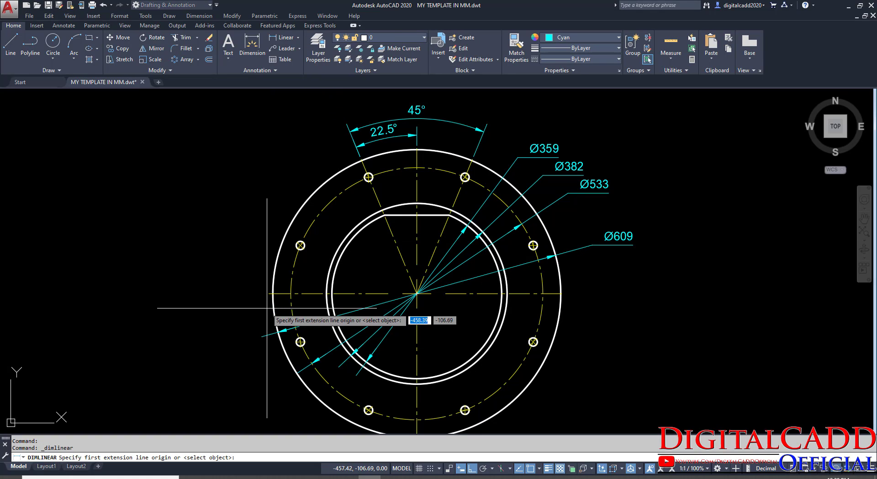
pyautogui.click(273, 293)
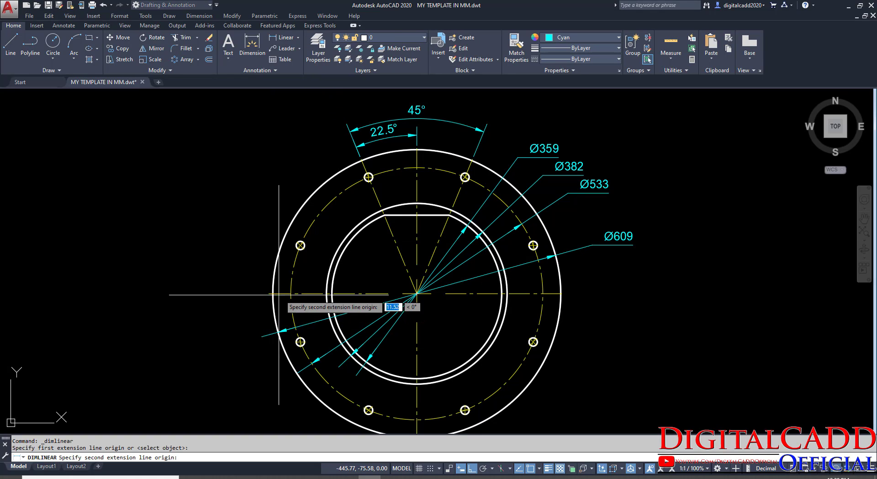
pyautogui.click(384, 215)
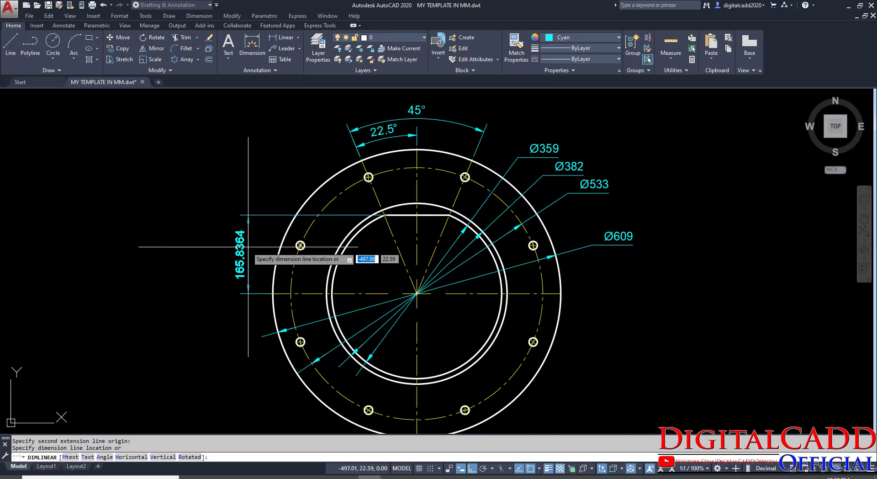
pyautogui.press('Escape')
# Add a vertical linear dimension from the flat edge's left end to the outer circle's left quadrant, placed outside the flange.
pyautogui.scroll(4, 237, 232)
pyautogui.press('space')
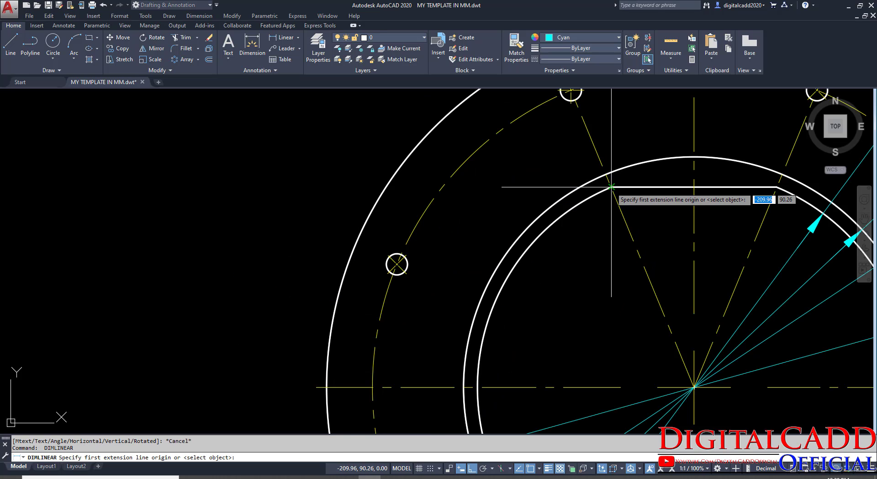
pyautogui.click(612, 187)
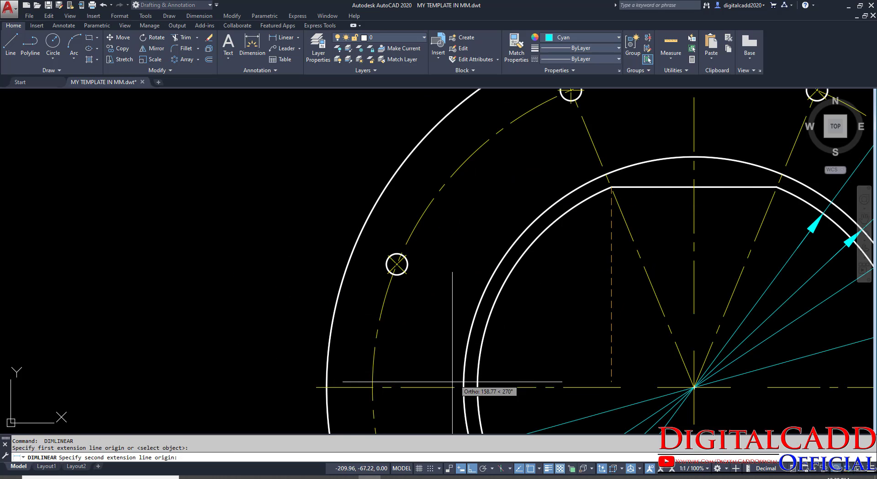
pyautogui.click(327, 387)
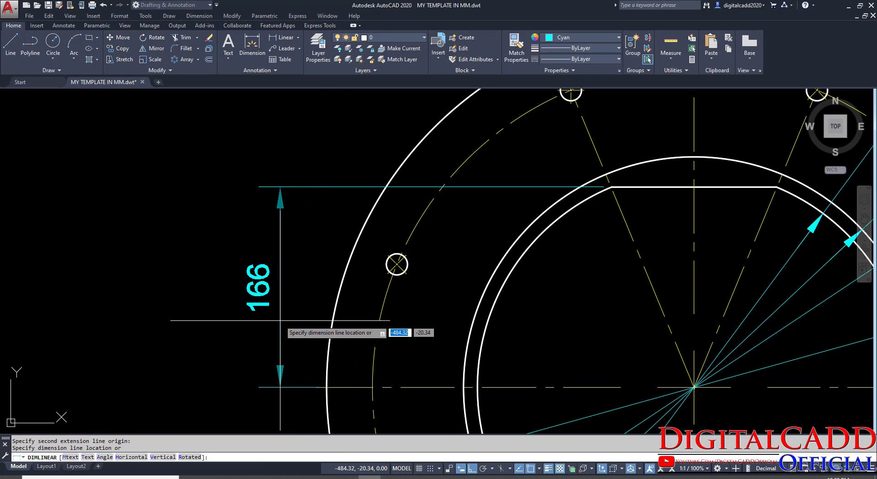
pyautogui.click(286, 292)
pyautogui.scroll(-5, 368, 195)
pyautogui.moveTo(468, 279); pyautogui.dragTo(457, 317, button='middle')
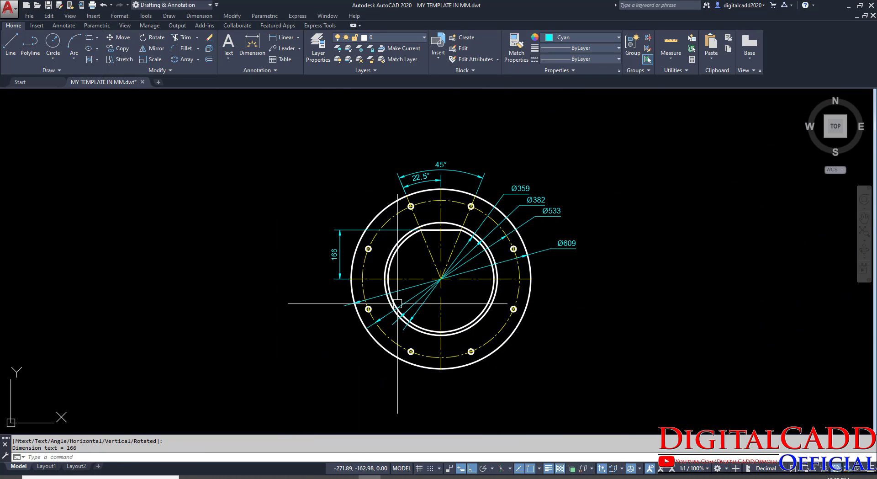
# Check the retainer drawing in the PDF, and dimension the lower-left bolt hole's diameter with its text outside the flange.
pyautogui.scroll(4, 355, 283)
pyautogui.scroll(-2, 338, 242)
pyautogui.moveTo(526, 249); pyautogui.dragTo(490, 265, button='middle')
pyautogui.click(258, 476)
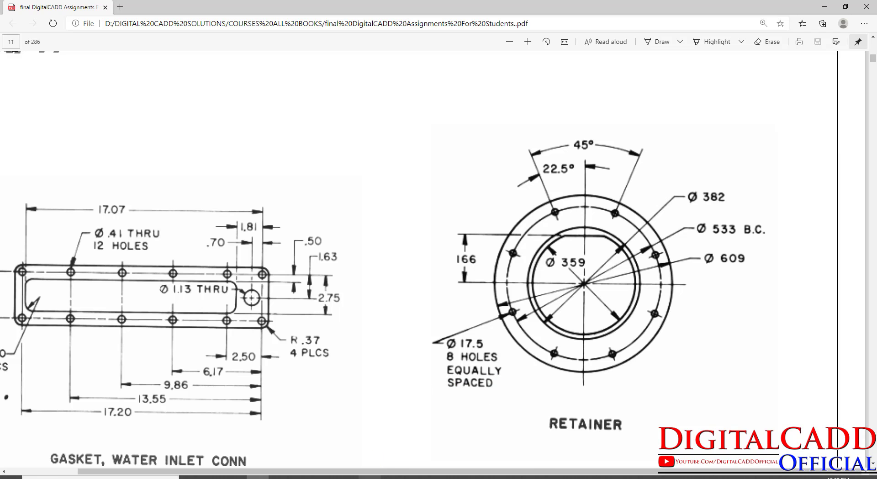
pyautogui.hotkey('alt', 'Tab')
pyautogui.click(298, 38)
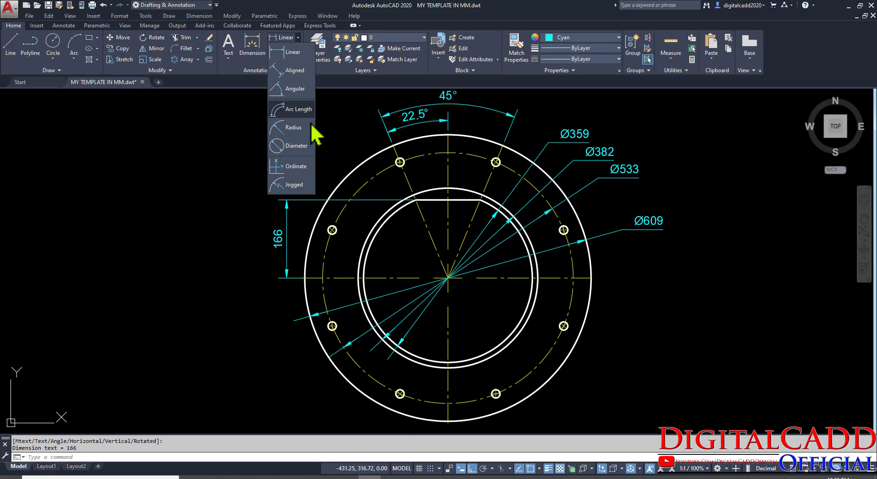
pyautogui.click(296, 146)
pyautogui.scroll(8, 325, 334)
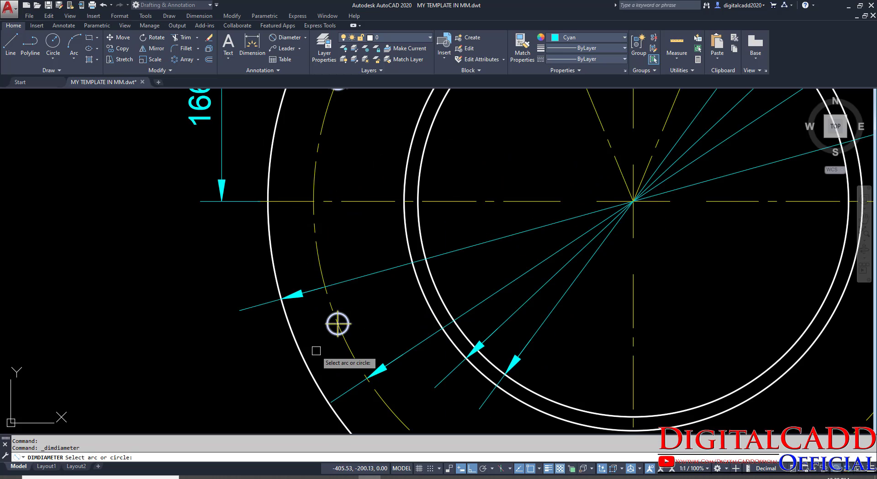
pyautogui.click(341, 307)
pyautogui.scroll(-6, 336, 303)
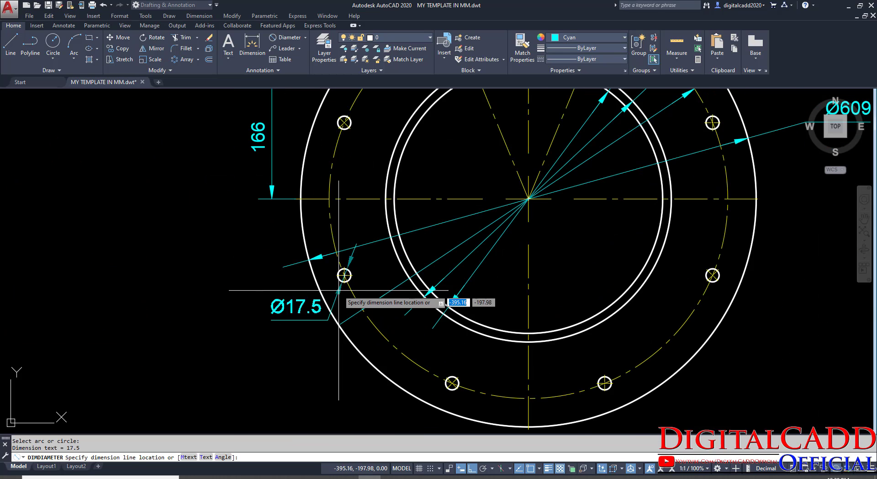
pyautogui.click(263, 335)
# Add the lines "8 HOLES EQUALLY" and "SPACED" below the value in the bolt hole's diameter dimension.
pyautogui.moveTo(226, 367); pyautogui.dragTo(281, 320, button='middle')
pyautogui.scroll(3, 281, 319)
pyautogui.click(290, 271)
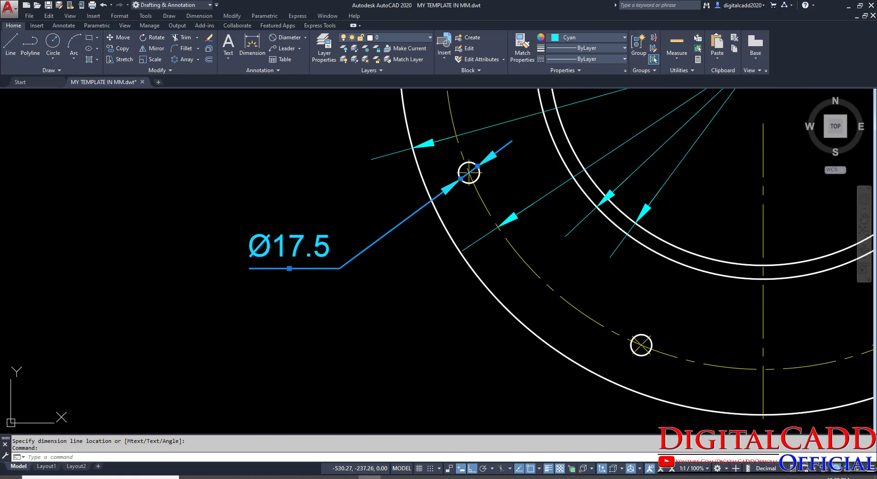
pyautogui.doubleClick(290, 271)
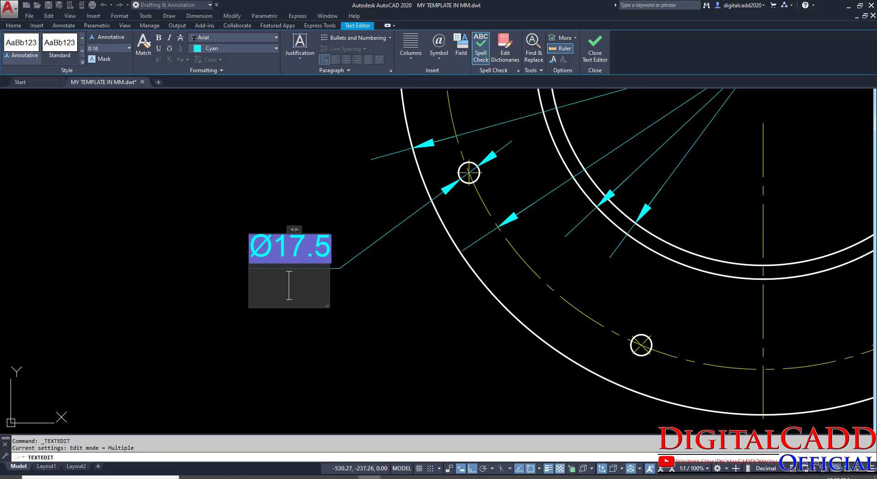
pyautogui.write('8')
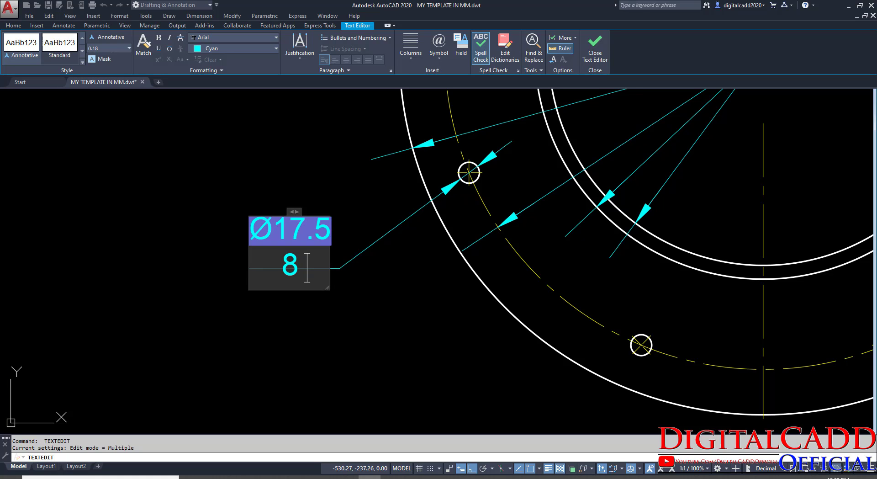
pyautogui.write(' HOLES')
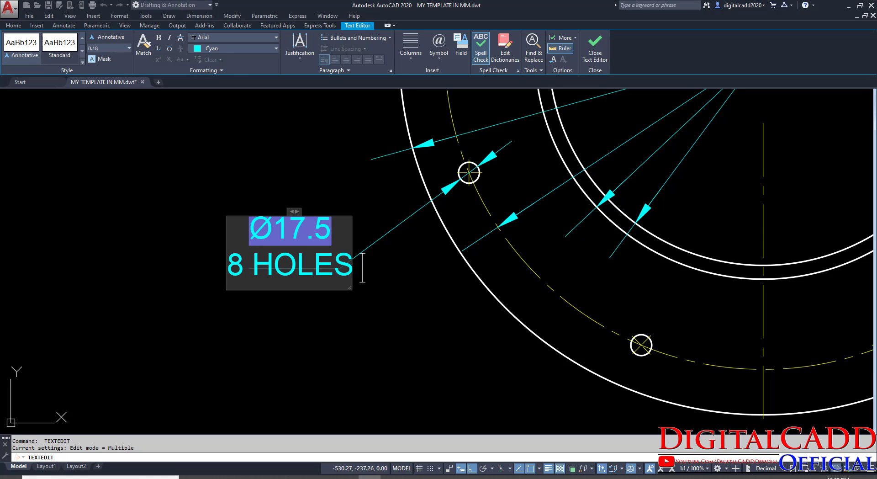
pyautogui.write(' EQUAL')
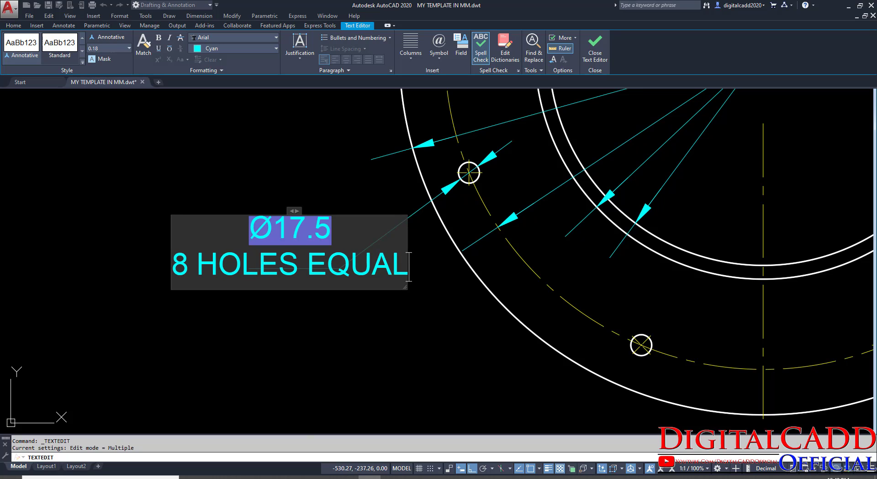
pyautogui.write('LY')
pyautogui.press('Return')
pyautogui.write('SP')
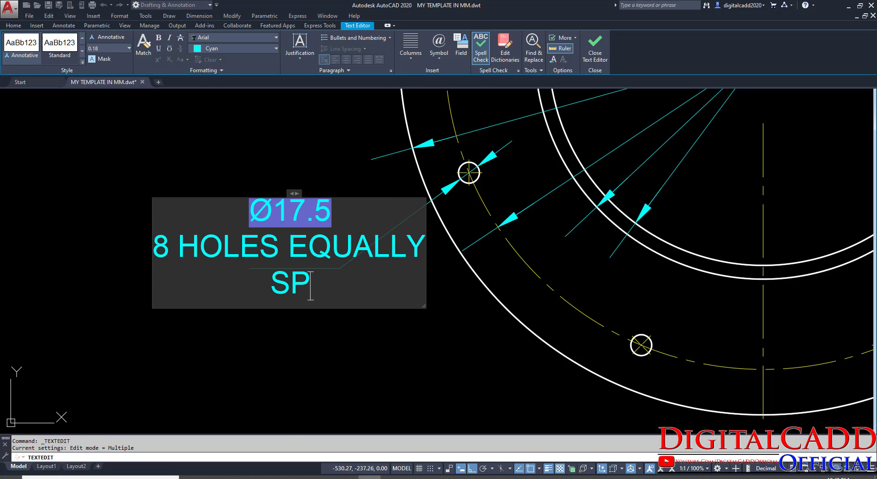
pyautogui.write('ACED')
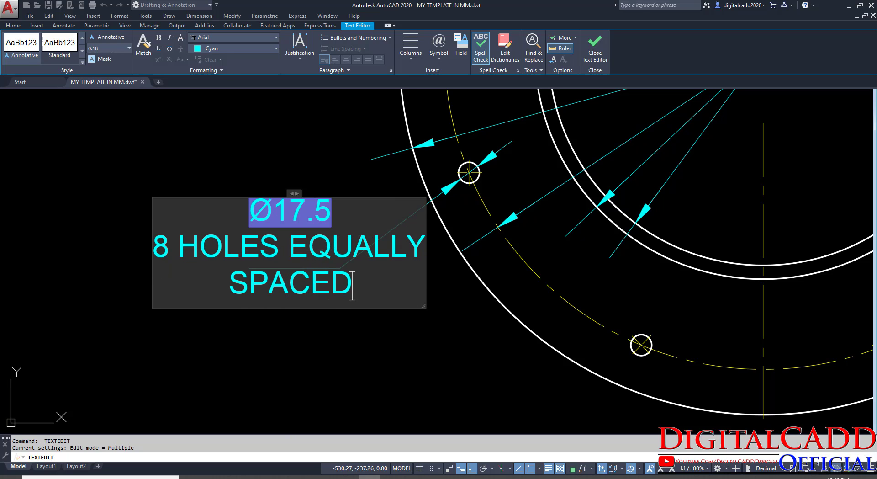
pyautogui.click(160, 393)
pyautogui.press('Escape')
pyautogui.scroll(-5, 274, 297)
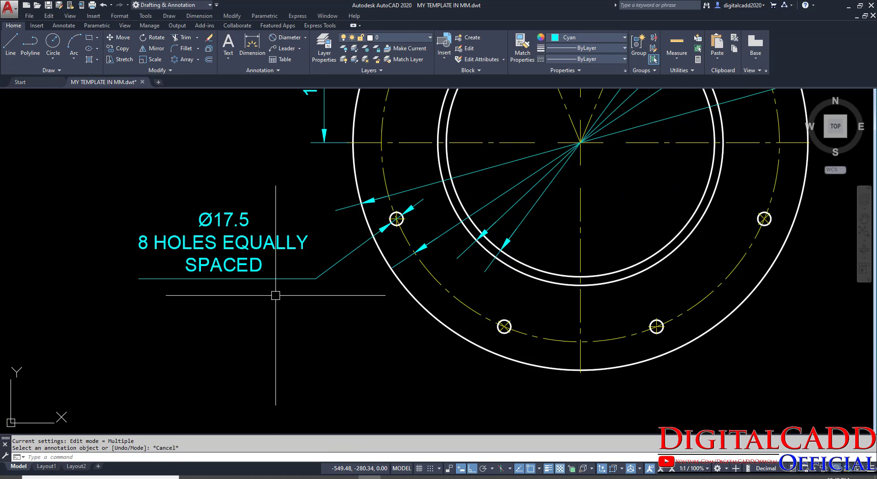
# Compare the dimensioned retainer drawing with the Exercise 18 reference in the browser's PDF.
pyautogui.moveTo(259, 340); pyautogui.dragTo(184, 381, button='middle')
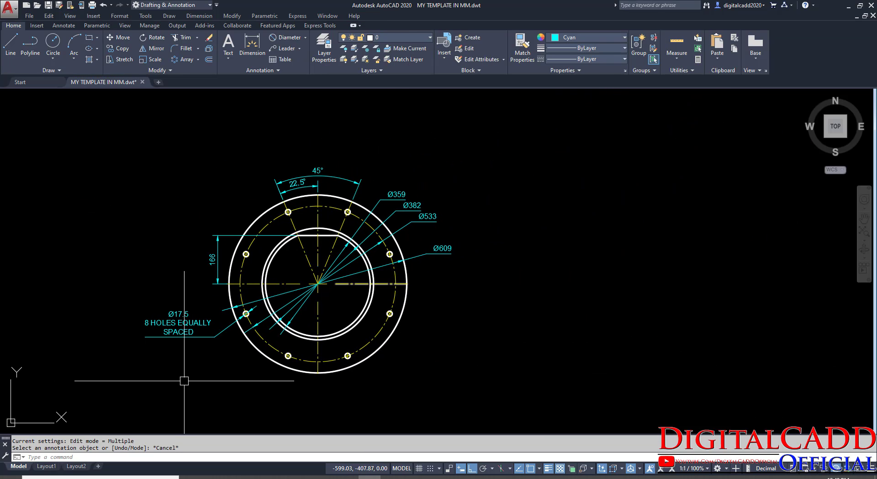
pyautogui.click(257, 476)
pyautogui.scroll(3, 462, 200)
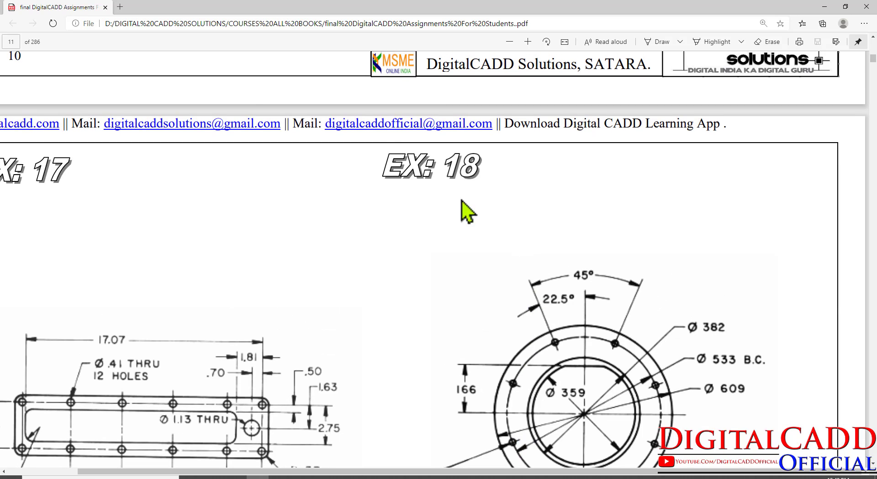
pyautogui.scroll(-4, 581, 303)
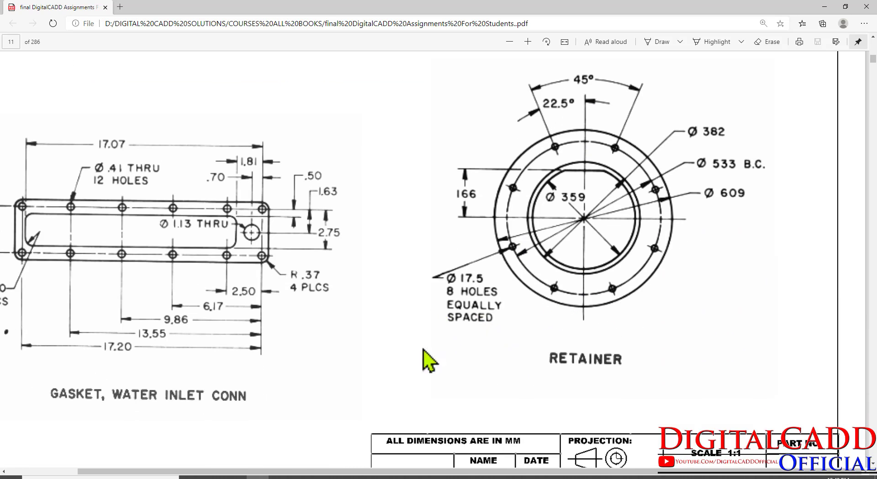
pyautogui.click(370, 476)
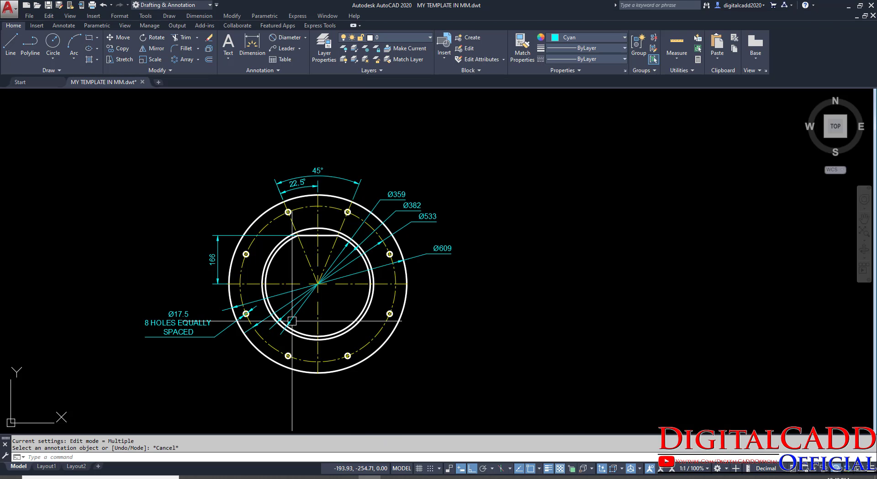
pyautogui.scroll(2, 229, 239)
pyautogui.moveTo(522, 273)
pyautogui.mouseDown(button='middle')
pyautogui.moveTo(441, 270)
pyautogui.moveTo(436, 291)
pyautogui.mouseUp(button='middle')
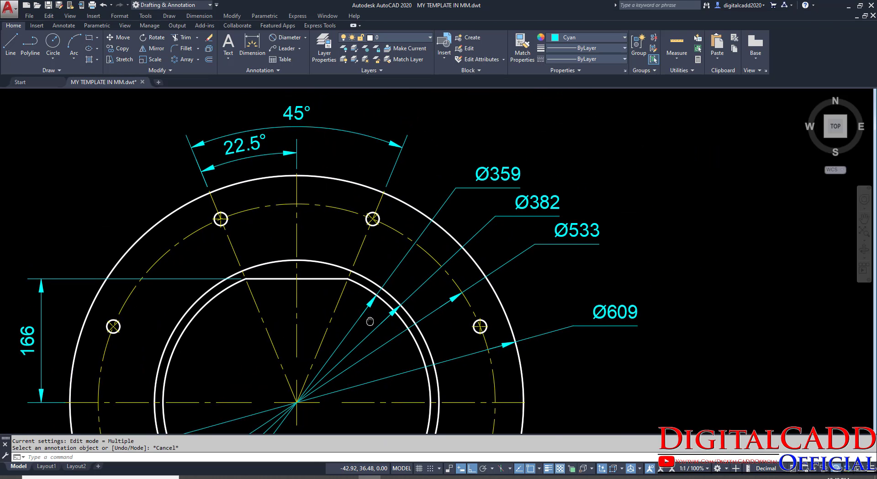
pyautogui.scroll(-3, 394, 225)
pyautogui.moveTo(394, 226)
pyautogui.mouseDown(button='middle')
pyautogui.moveTo(321, 300)
pyautogui.moveTo(328, 274)
pyautogui.moveTo(360, 244)
pyautogui.moveTo(396, 231)
pyautogui.moveTo(448, 233)
pyautogui.mouseUp(button='middle')
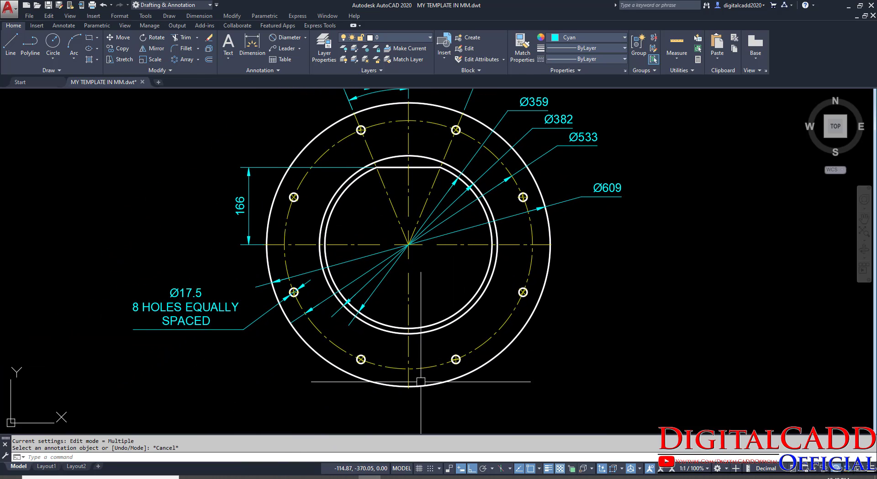
# Switch to the assignments PDF in the browser and look through the Exercise 19 page.
pyautogui.hotkey('alt', 'Tab')
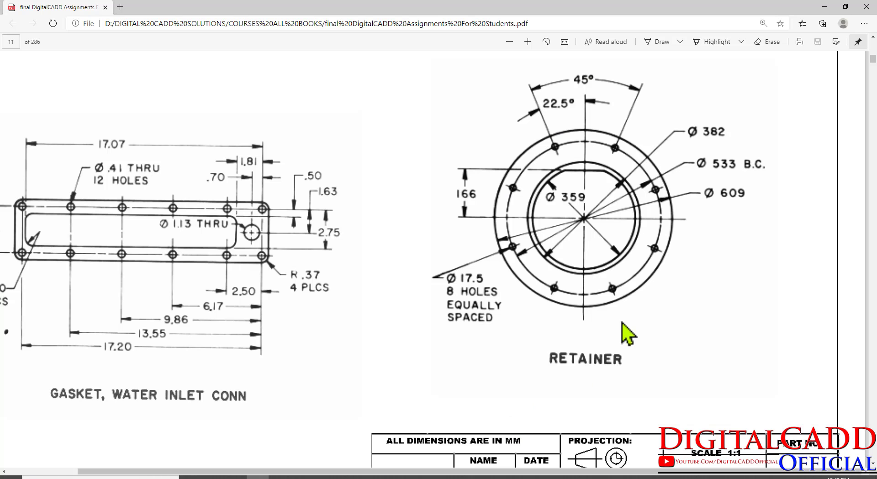
pyautogui.scroll(-10, 594, 329)
pyautogui.scroll(11, 372, 336)
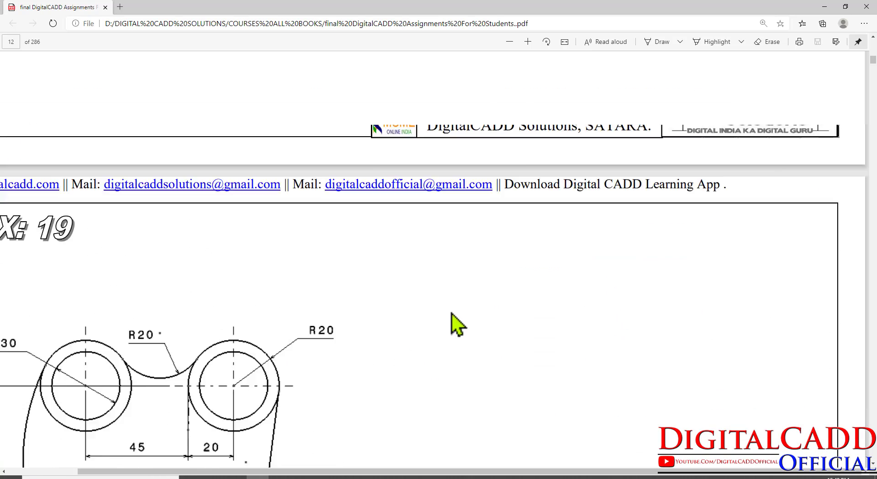
# Check the dimensioned retainer drawing against the PDF reference, looking at the bolt circle's diameter note.
pyautogui.scroll(3, 473, 322)
pyautogui.scroll(-6, 475, 323)
pyautogui.scroll(1, 474, 320)
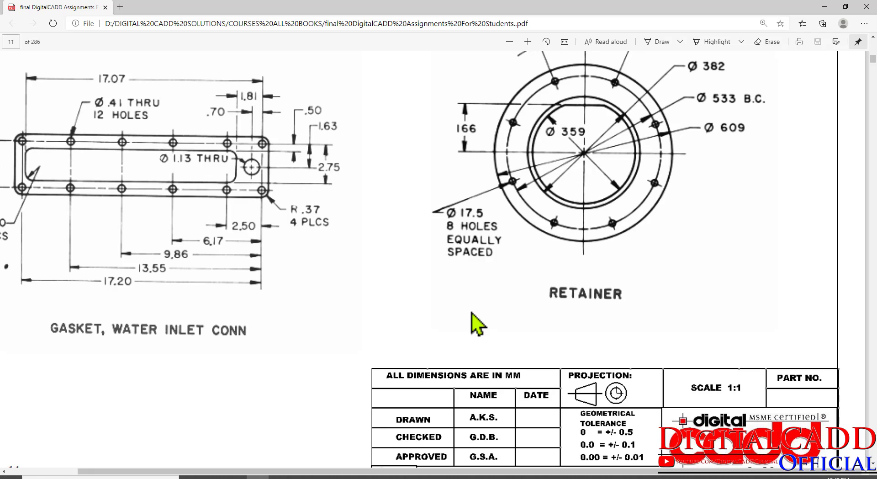
pyautogui.click(370, 477)
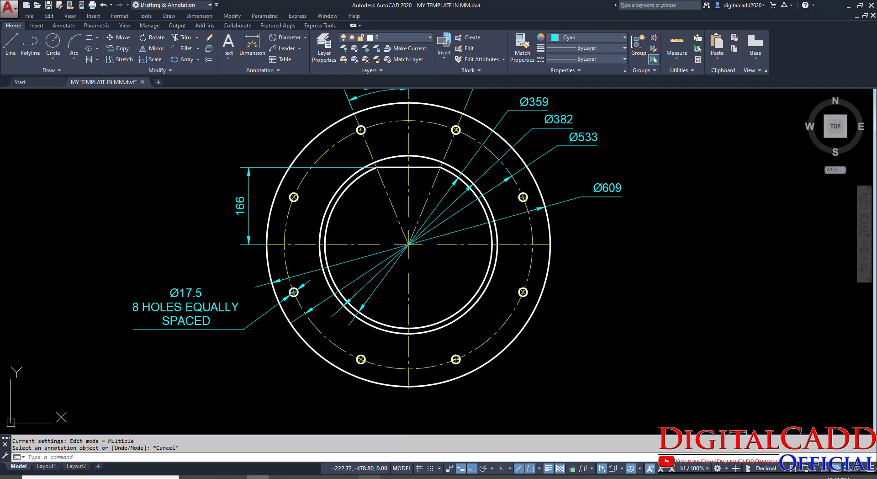
pyautogui.scroll(-1, 494, 308)
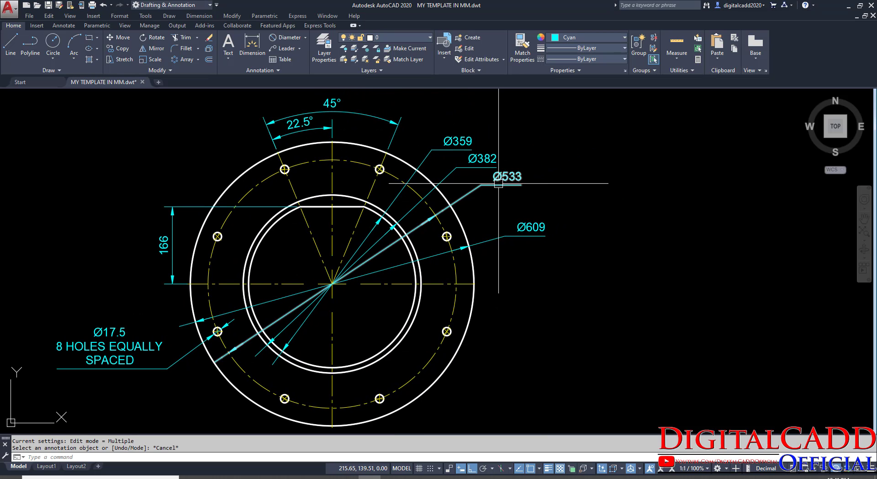
pyautogui.scroll(3, 521, 173)
pyautogui.scroll(2, 521, 174)
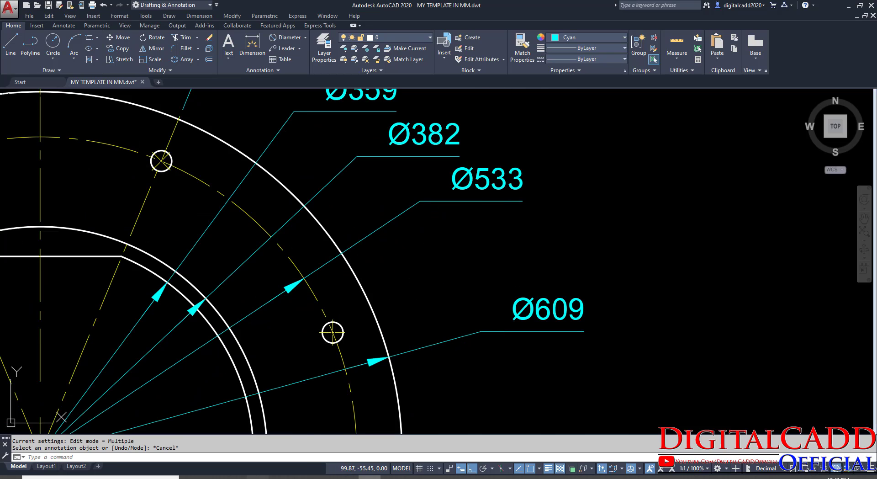
pyautogui.hotkey('alt', 'Tab')
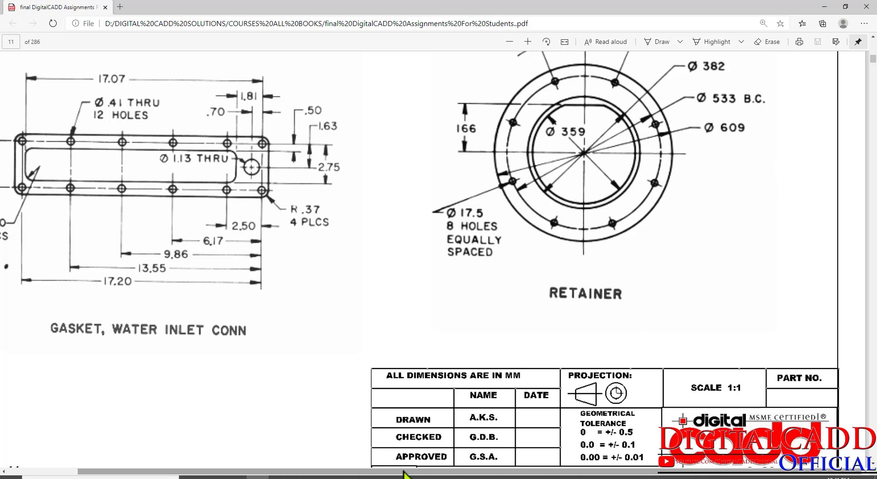
pyautogui.click(370, 477)
# Add "B.C." after the value in the bolt circle's 533 diameter dimension.
pyautogui.doubleClick(492, 165)
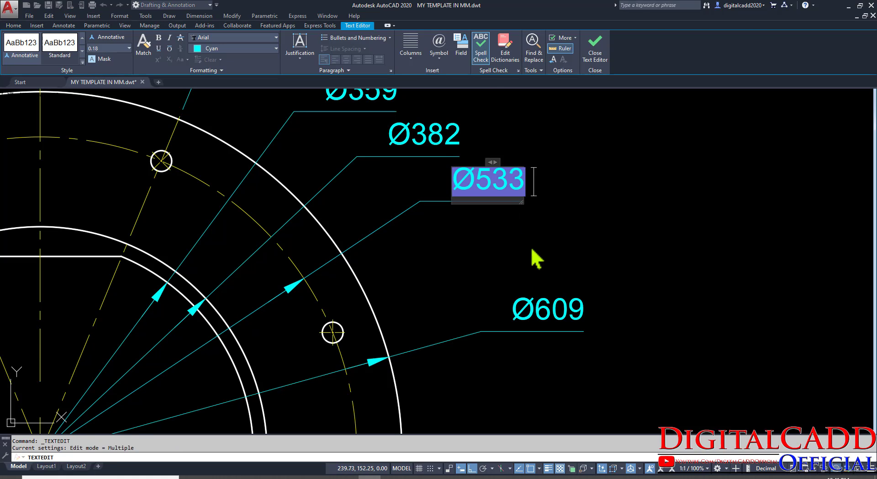
pyautogui.write('B.')
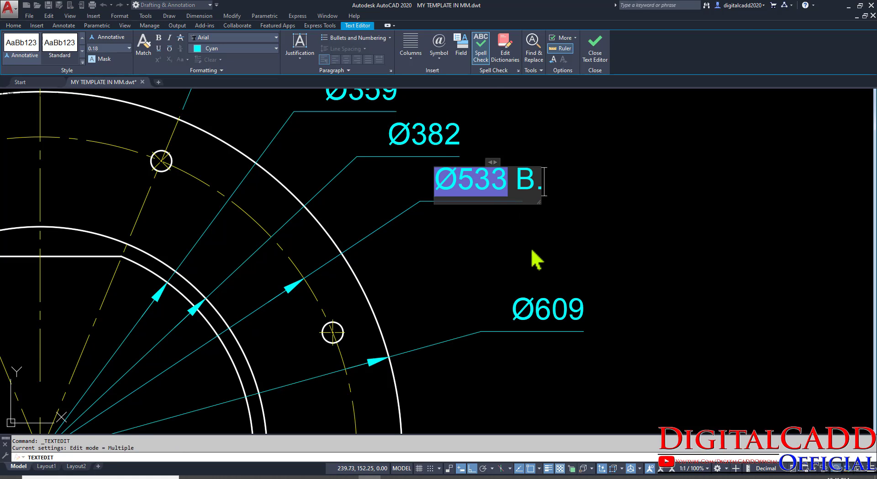
pyautogui.write('C.')
pyautogui.click(637, 188)
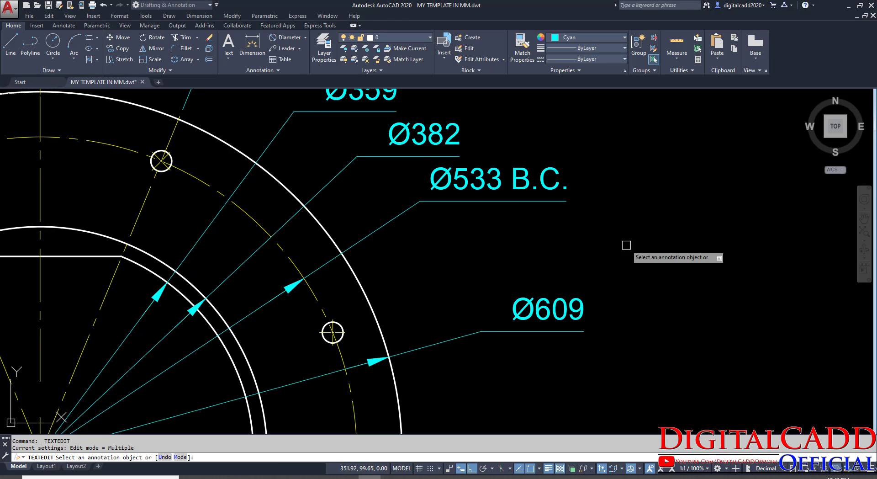
pyautogui.scroll(-5, 612, 270)
pyautogui.press('Escape')
pyautogui.moveTo(535, 302); pyautogui.dragTo(270, 276, button='middle')
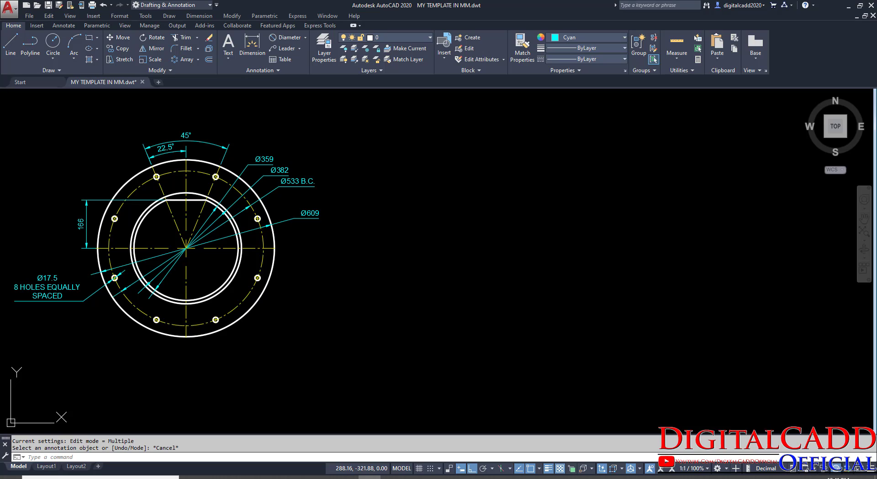
# Save the current file, and save it under the name EX 18 19 22 as a drawing template in the Documents folder.
pyautogui.hotkey('ctrl', 's')
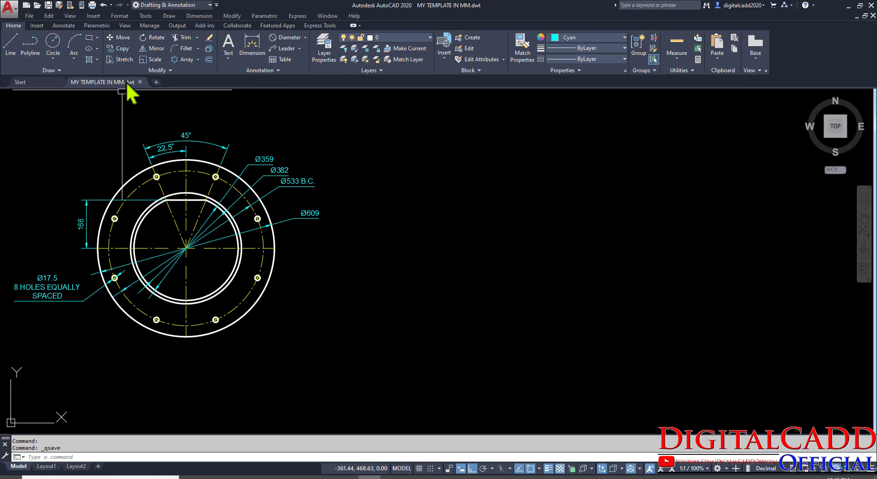
pyautogui.moveTo(428, 328); pyautogui.dragTo(547, 333, button='middle')
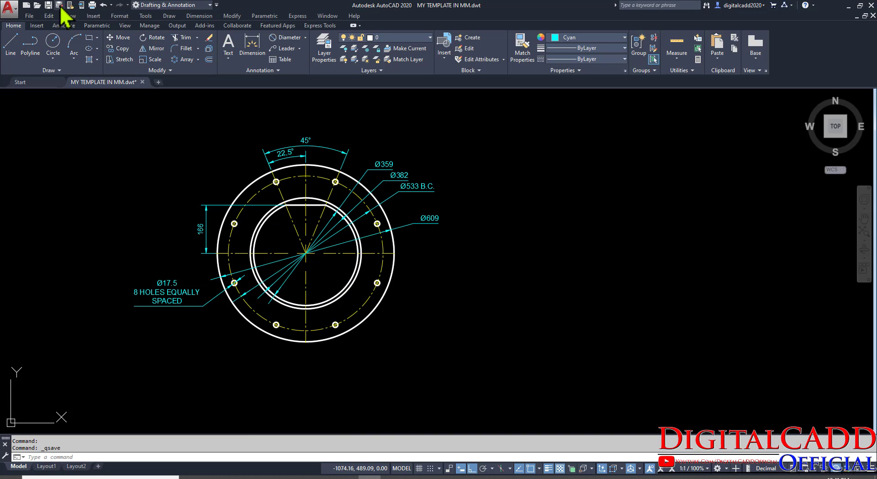
pyautogui.hotkey('ctrl', 'shift', 's')
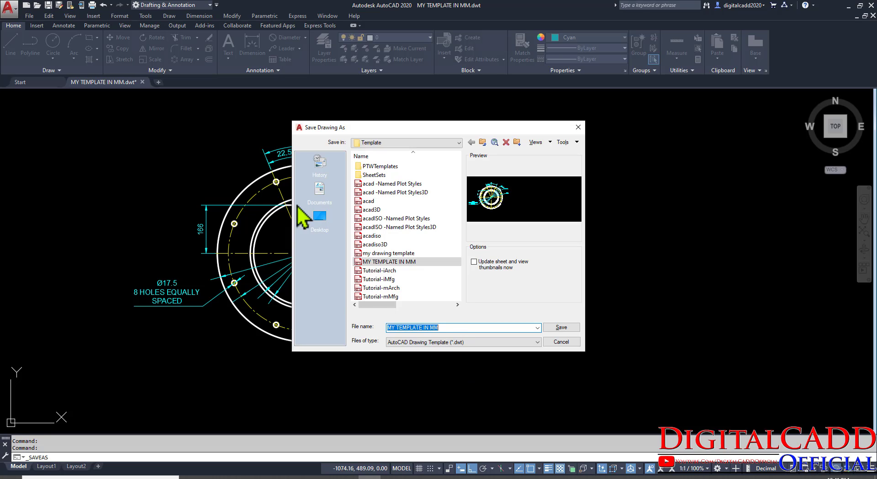
pyautogui.click(319, 191)
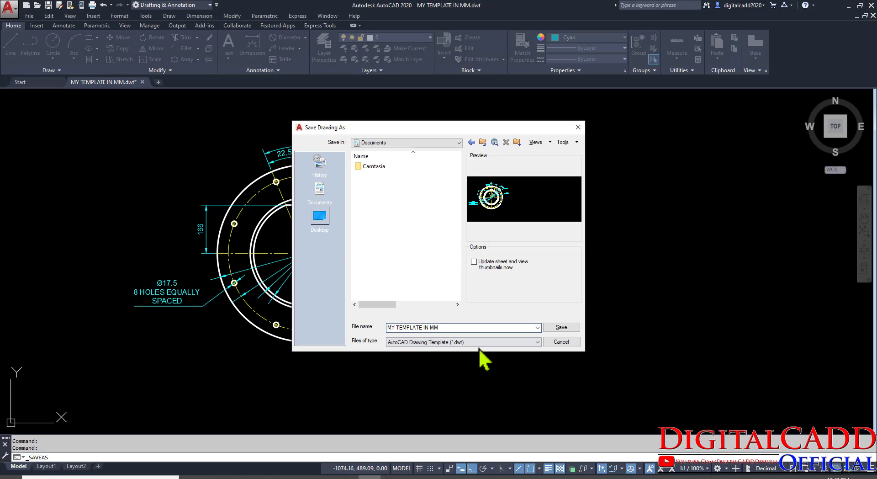
pyautogui.click(461, 329)
pyautogui.click(561, 327)
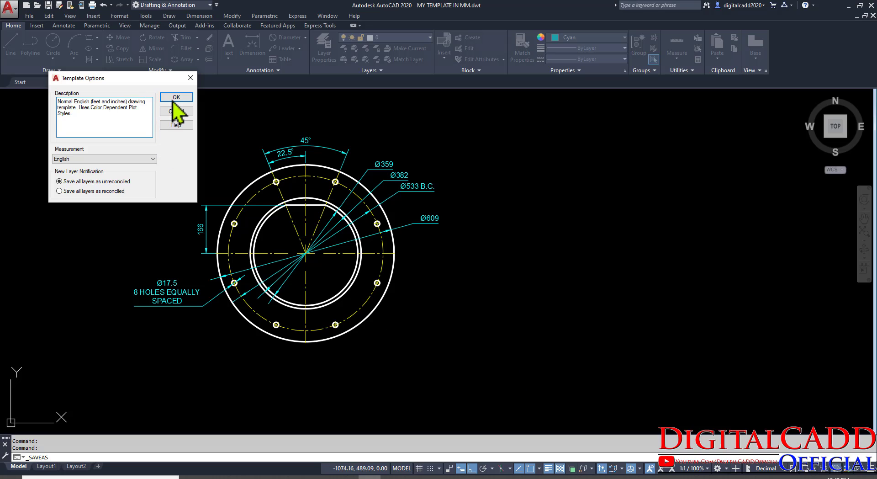
pyautogui.click(174, 98)
pyautogui.moveTo(459, 303)
pyautogui.mouseDown(button='middle')
pyautogui.moveTo(428, 310)
pyautogui.moveTo(454, 308)
pyautogui.mouseUp(button='middle')
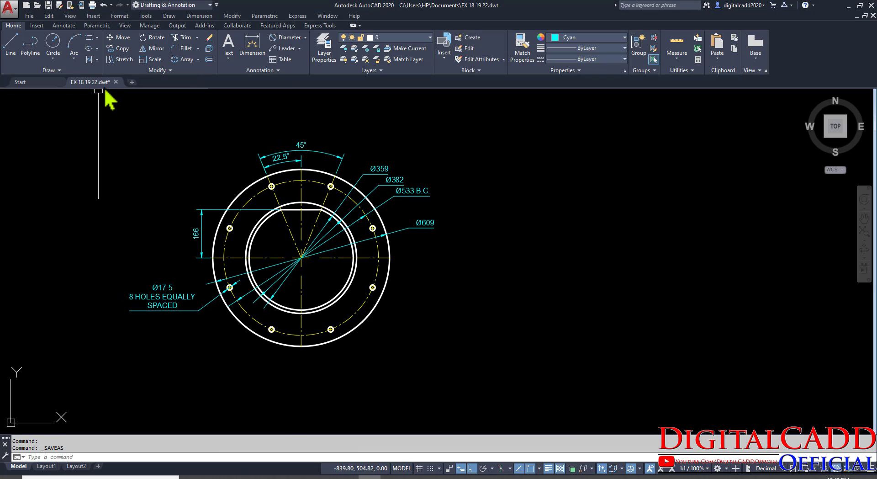
# Save the file as EX 18 19 22.dwg in the AutoCAD 2018 Drawing format in the Template folder.
pyautogui.click(59, 5)
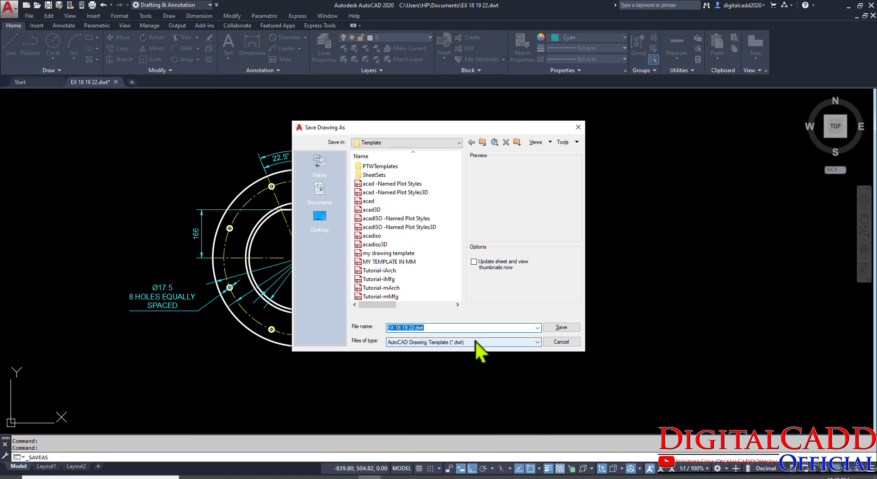
pyautogui.click(475, 342)
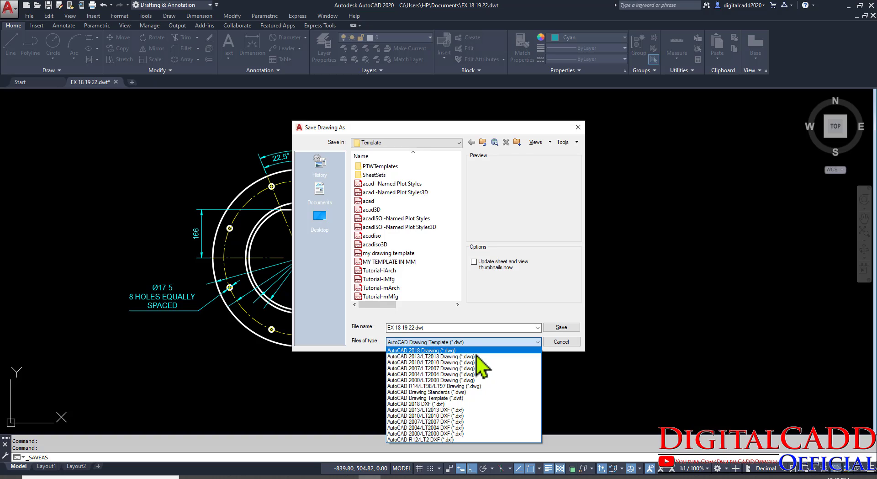
pyautogui.click(477, 351)
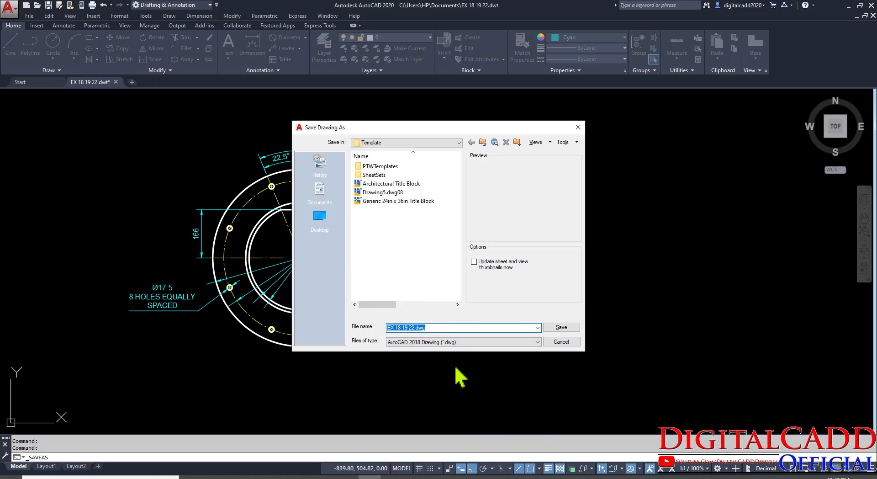
pyautogui.click(563, 328)
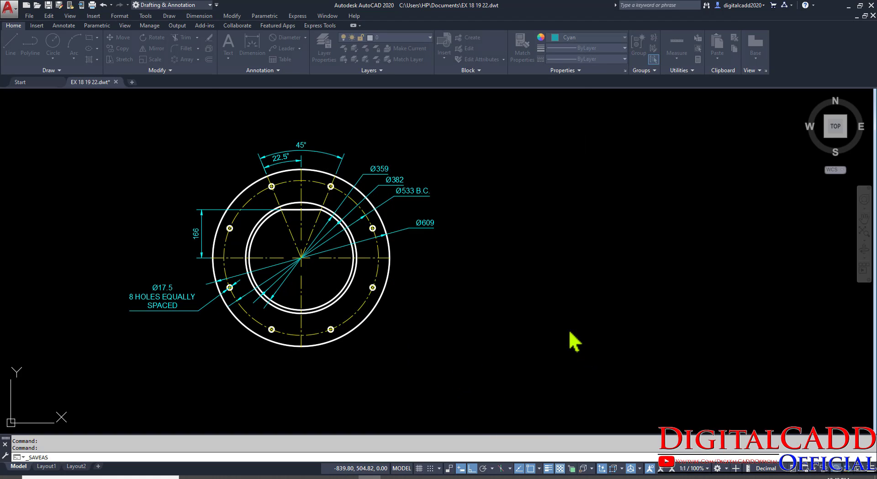
pyautogui.moveTo(447, 304); pyautogui.dragTo(403, 314, button='middle')
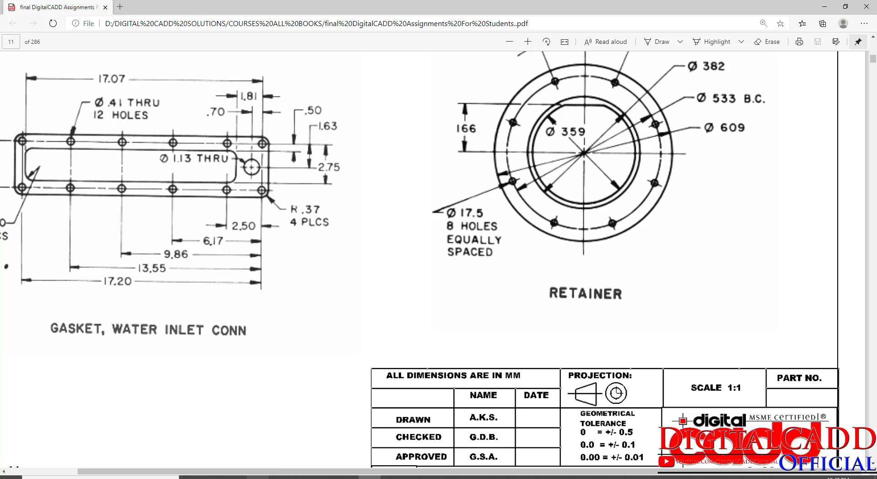
# Switch to the assignments PDF in the browser and study the Exercise 19 drawing and its dimensions.
pyautogui.click(258, 476)
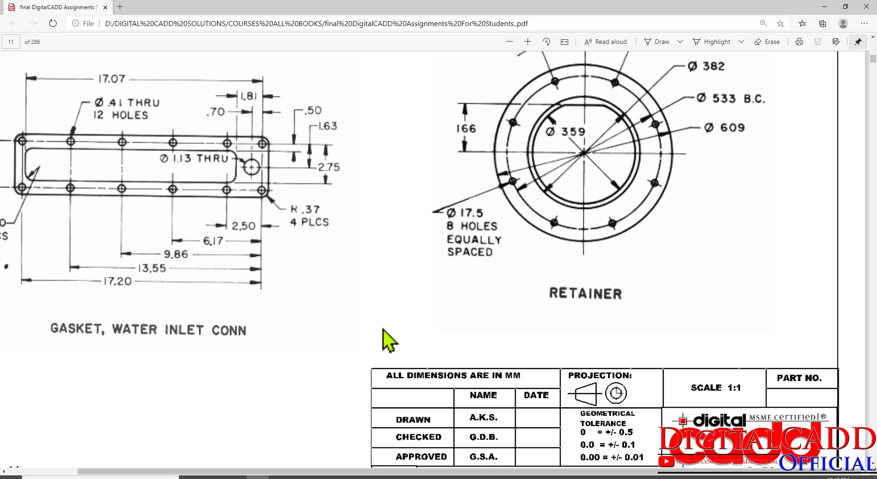
pyautogui.scroll(-2, 386, 342)
pyautogui.scroll(-8, 380, 327)
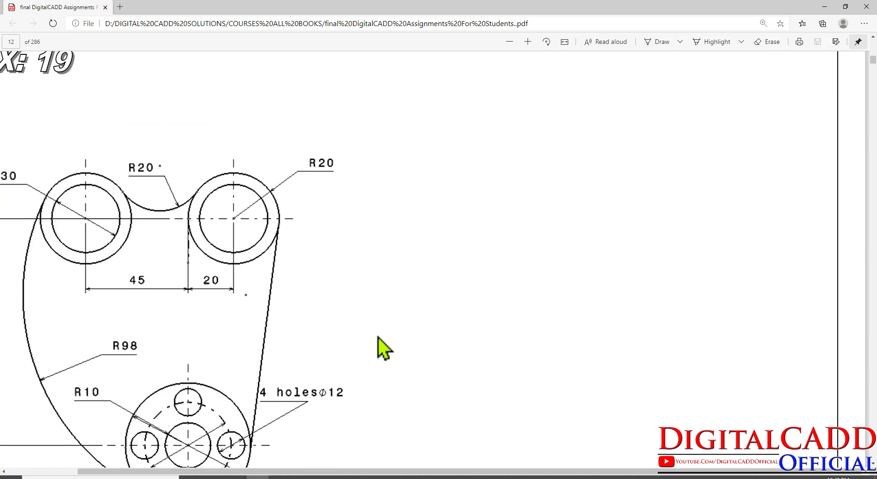
pyautogui.keyDown('ctrl'); pyautogui.scroll(-2, 383, 349); pyautogui.keyUp('ctrl')
pyautogui.scroll(-2, 383, 350)
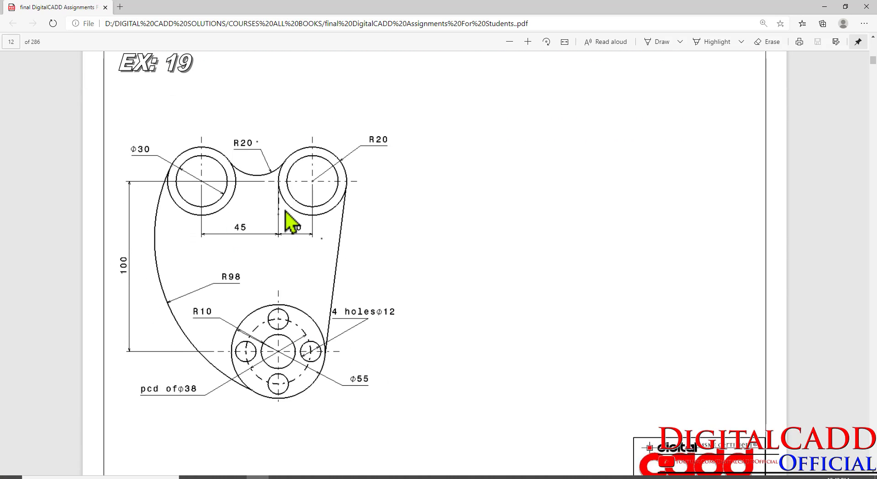
pyautogui.keyDown('ctrl'); pyautogui.scroll(1, 233, 254); pyautogui.keyUp('ctrl')
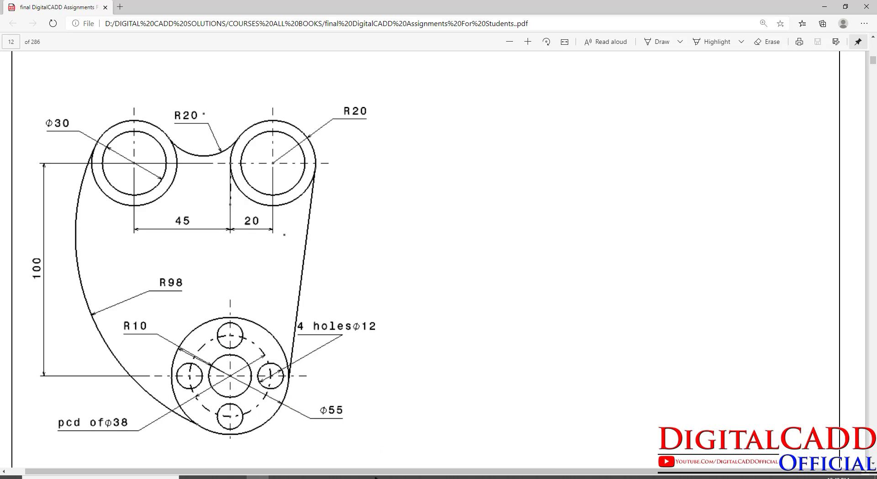
# Return to AutoCAD and set the current object colour to ByLayer and the lineweight to 0.30 mm.
pyautogui.click(376, 476)
pyautogui.moveTo(504, 245); pyautogui.dragTo(439, 257, button='middle')
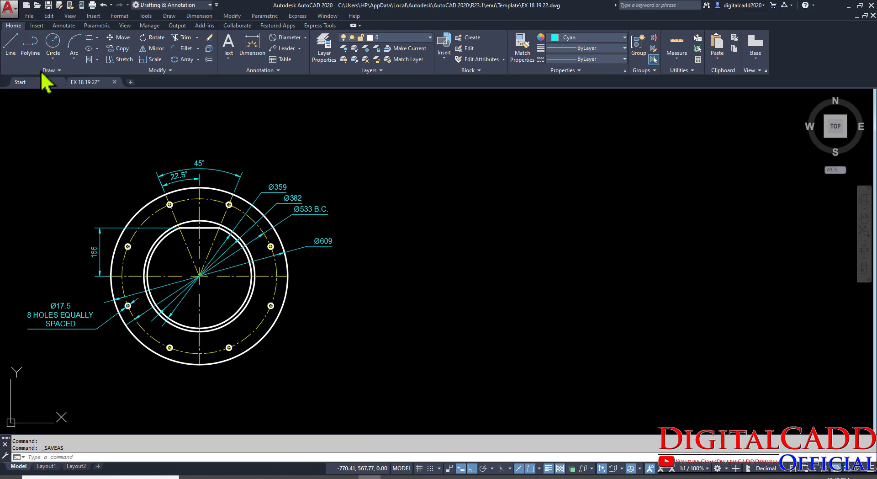
pyautogui.click(607, 37)
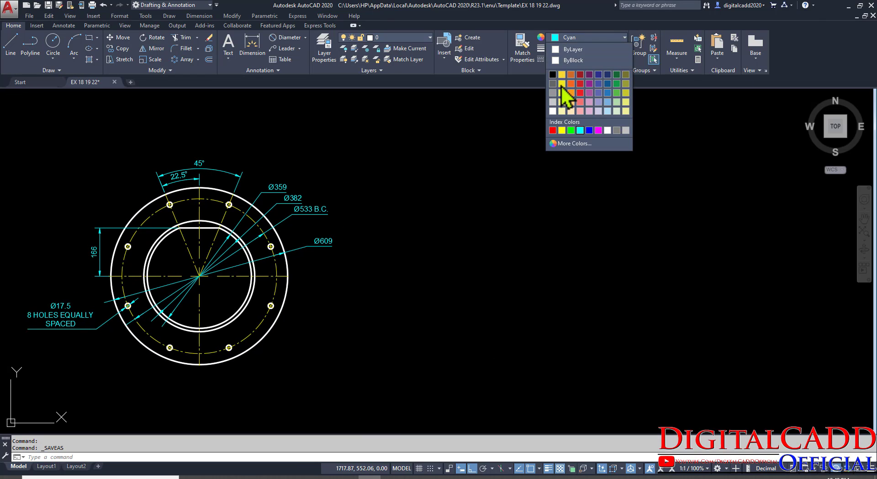
pyautogui.click(574, 49)
pyautogui.click(594, 48)
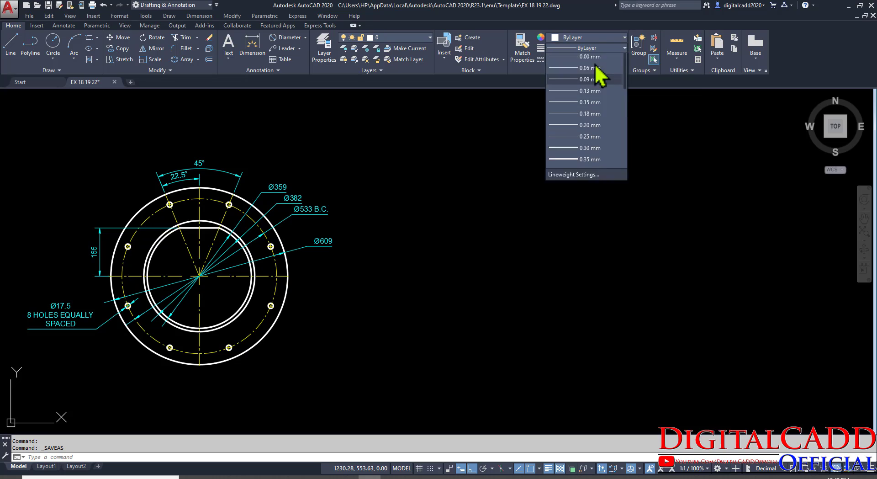
pyautogui.click(585, 185)
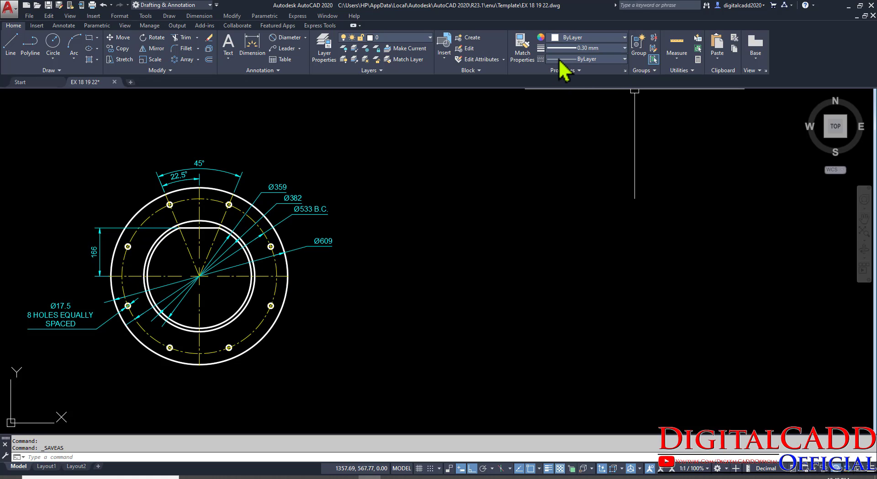
# Draw a circle with a diameter of 30 in the empty space beside the retainer, checking the size in the PDF.
pyautogui.click(53, 43)
pyautogui.moveTo(680, 238)
pyautogui.mouseDown(button='middle')
pyautogui.moveTo(483, 262)
pyautogui.moveTo(559, 220)
pyautogui.mouseUp(button='middle')
pyautogui.click(513, 245)
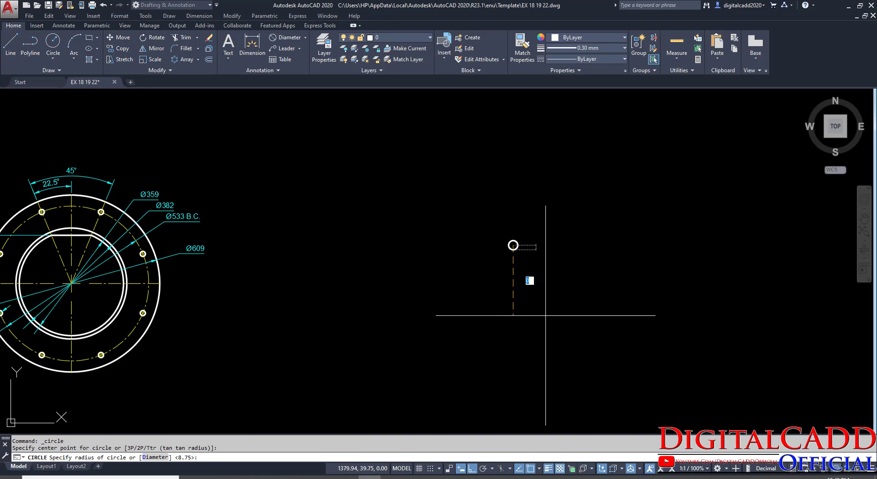
pyautogui.hotkey('alt', 'Tab')
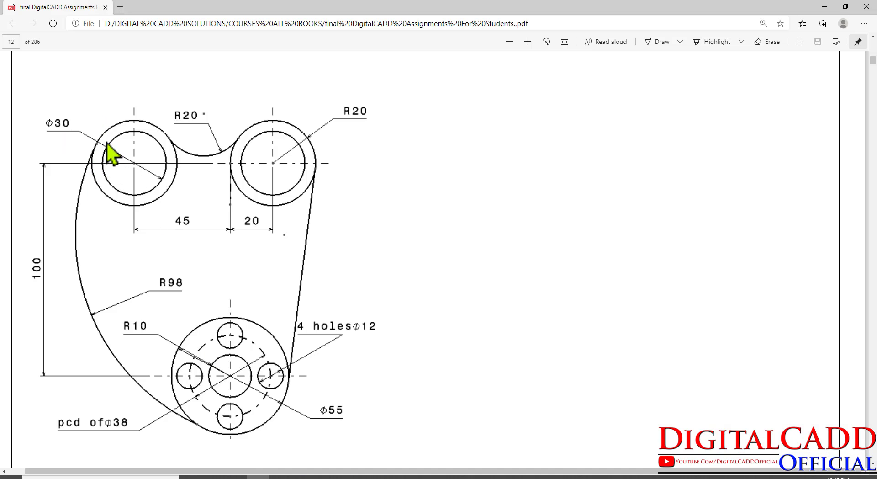
pyautogui.click(377, 470)
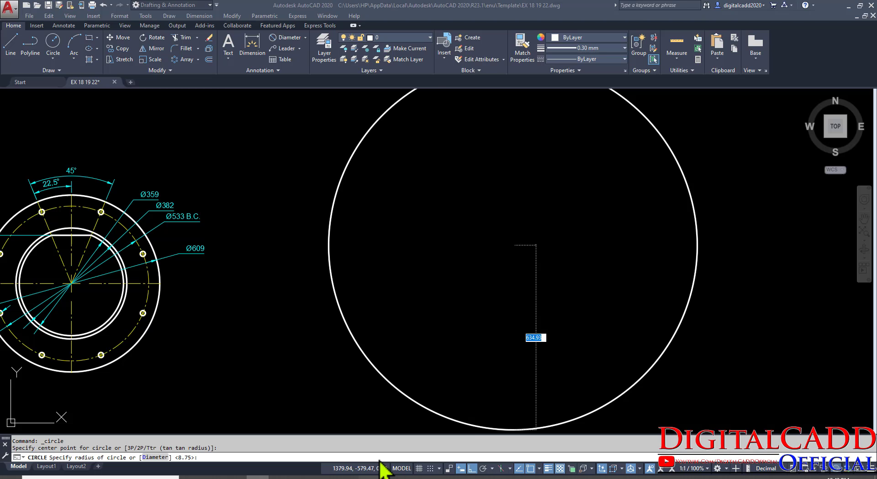
pyautogui.write('d')
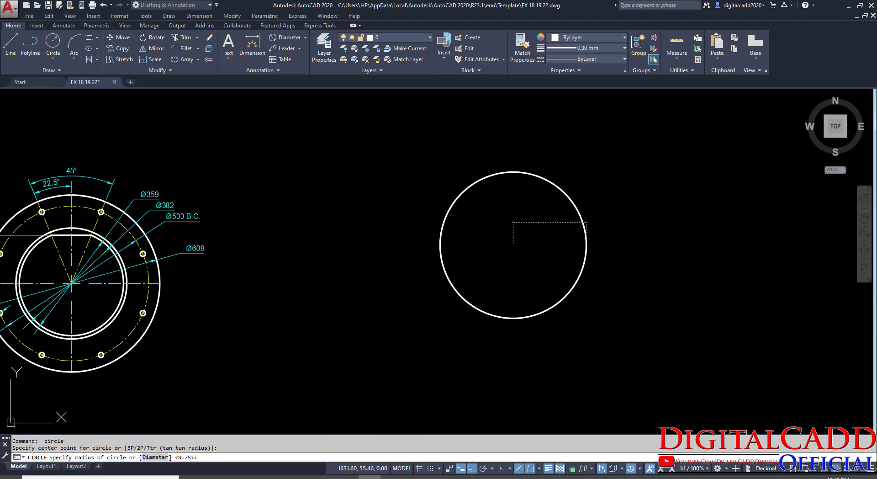
pyautogui.press('Return')
pyautogui.write('30')
pyautogui.press('Return')
pyautogui.scroll(10, 531, 243)
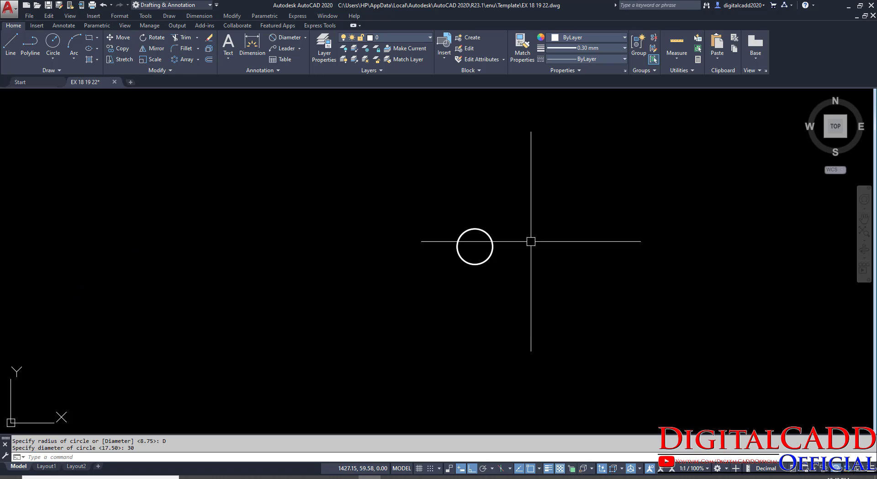
# Draw a concentric circle with a diameter of 40 around the 30 diameter circle.
pyautogui.press('Return')
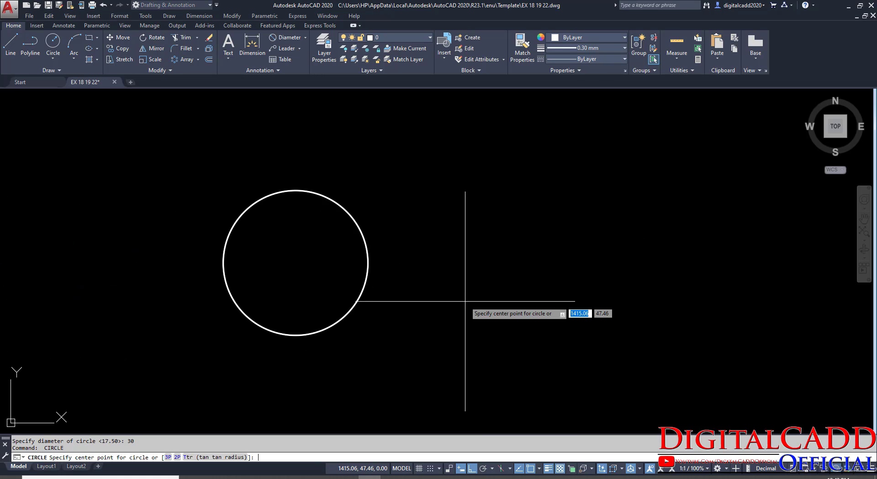
pyautogui.click(296, 262)
pyautogui.write('d')
pyautogui.press('Return')
pyautogui.press('Return')
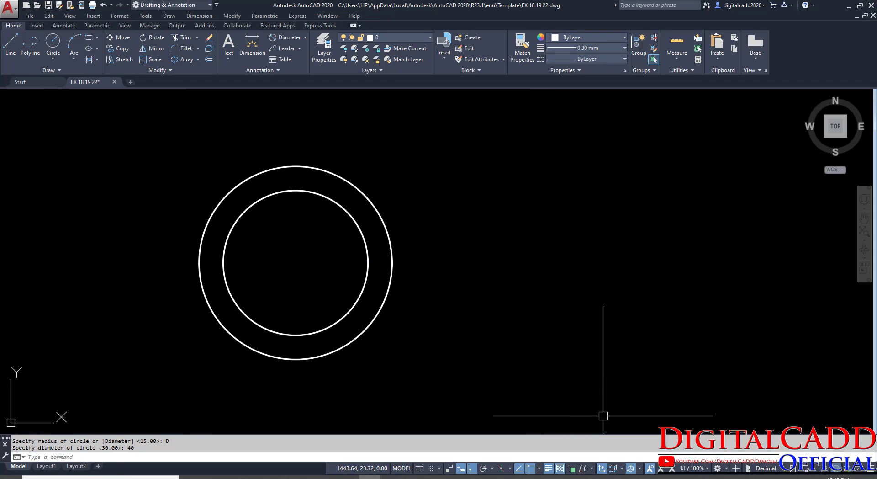
# Copy both concentric circles horizontally to the right by a distance of 65.
pyautogui.scroll(-2, 480, 242)
pyautogui.moveTo(469, 306); pyautogui.dragTo(349, 265, button='middle')
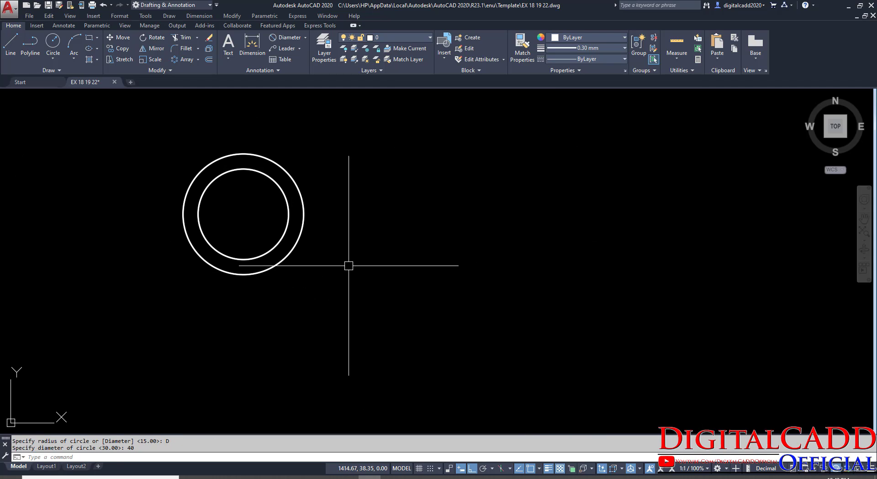
pyautogui.click(329, 176)
pyautogui.click(252, 213)
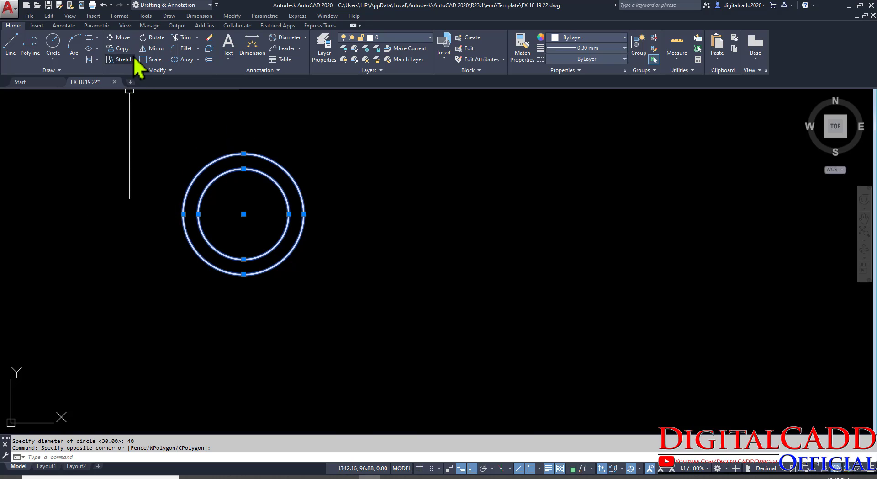
pyautogui.click(122, 49)
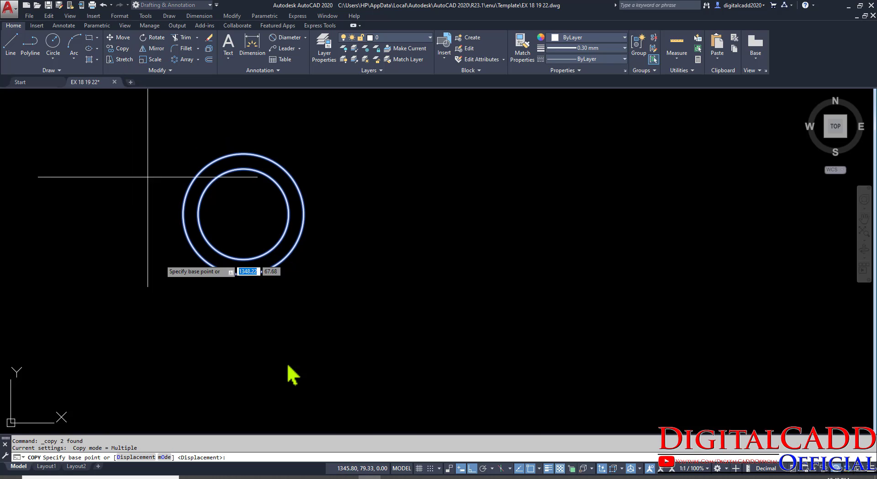
pyautogui.click(217, 324)
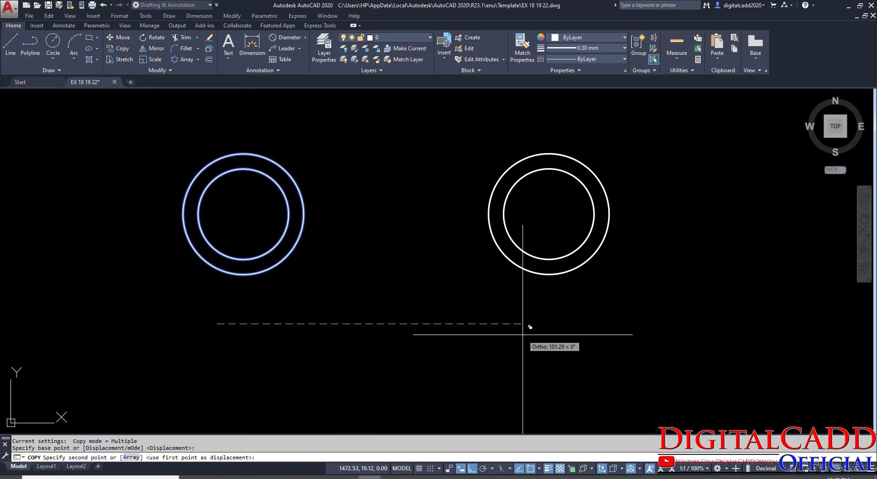
pyautogui.write('65')
pyautogui.press('Return')
pyautogui.press('Return')
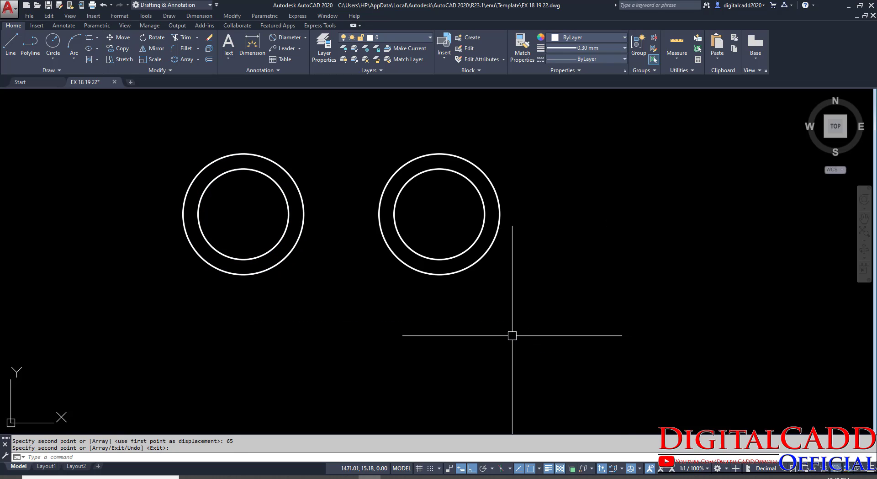
# Check the vertical spacing in the PDF and place a new circle's centre 100 directly below the left quadrant of the copied outer circle.
pyautogui.scroll(-2, 509, 336)
pyautogui.moveTo(461, 339)
pyautogui.mouseDown(button='middle')
pyautogui.moveTo(451, 323)
pyautogui.moveTo(444, 265)
pyautogui.mouseUp(button='middle')
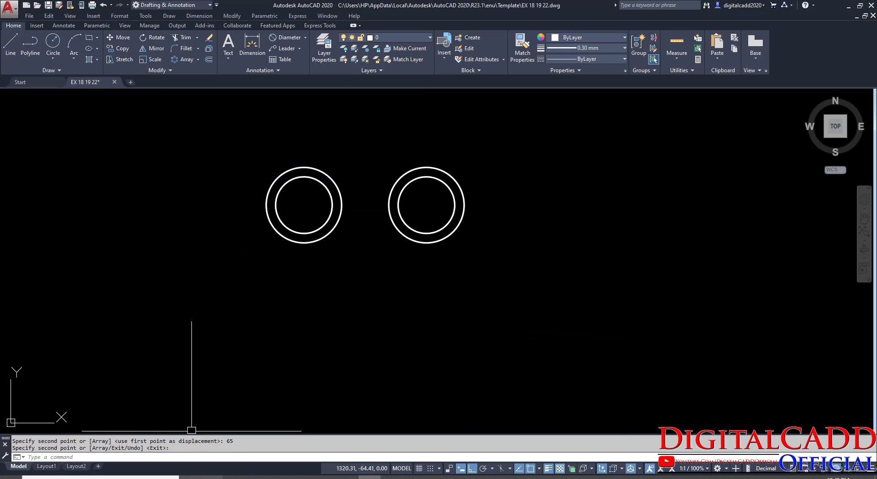
pyautogui.hotkey('alt', 'Tab')
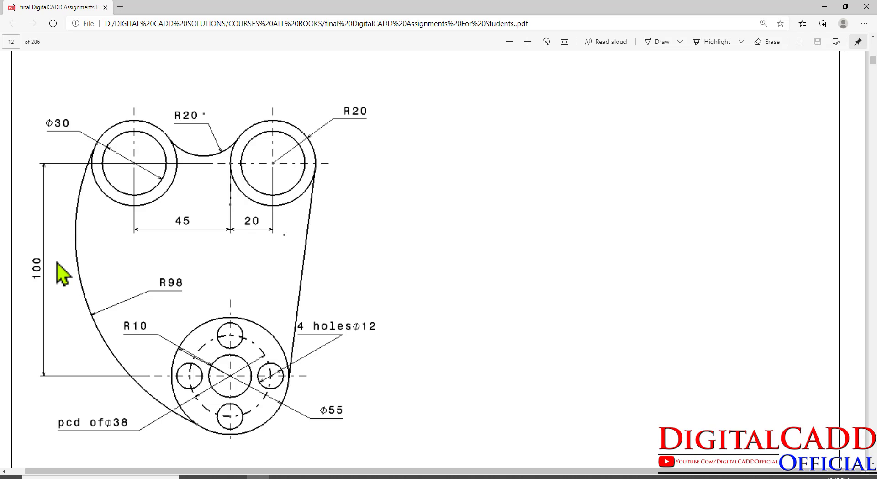
pyautogui.moveTo(13, 247); pyautogui.dragTo(62, 309)
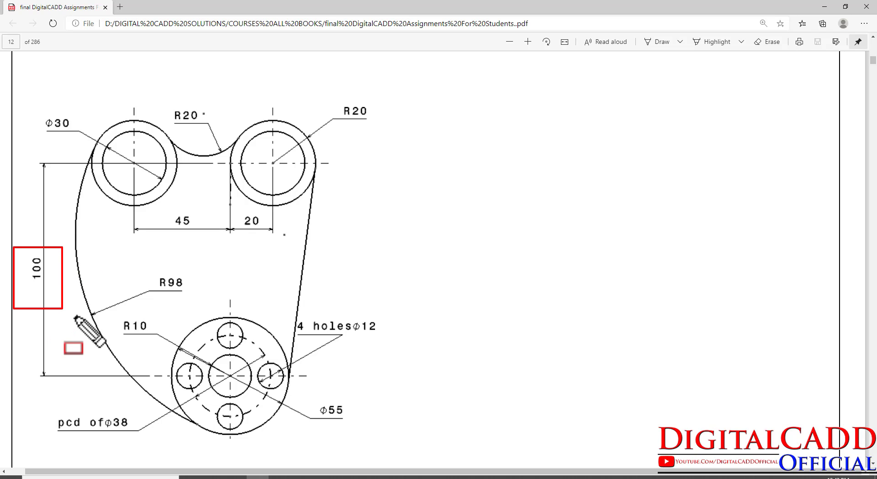
pyautogui.press('Escape')
pyautogui.click(370, 477)
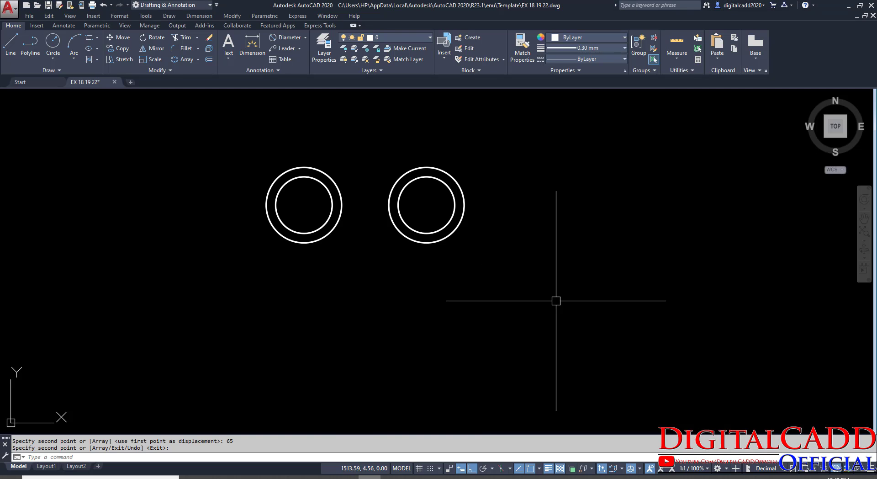
pyautogui.write('C')
pyautogui.press('Return')
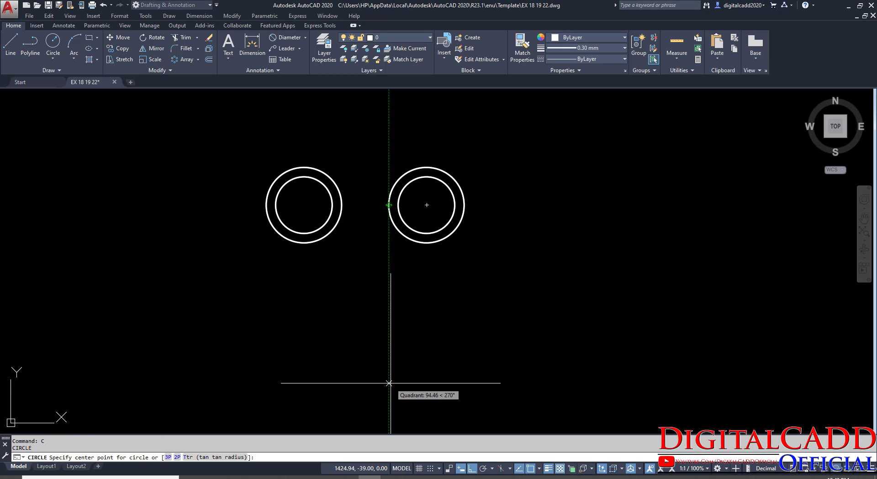
pyautogui.write('10')
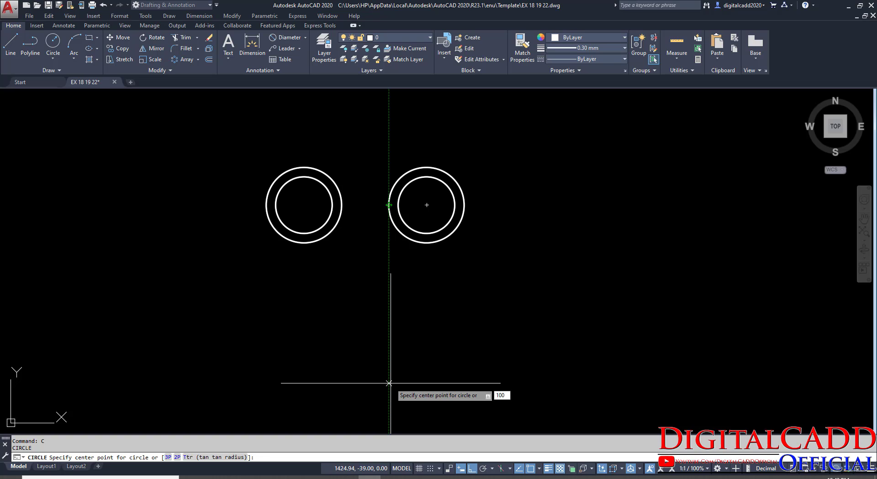
pyautogui.write('0')
pyautogui.press('Return')
# Complete the new lower circle with a diameter of 100.
pyautogui.moveTo(556, 364); pyautogui.dragTo(530, 244, button='middle')
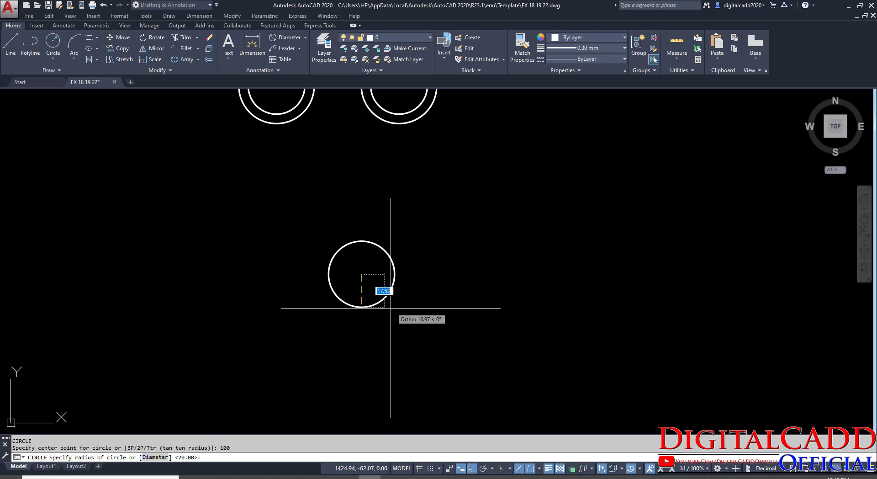
pyautogui.write('D')
pyautogui.press('Return')
pyautogui.write('1')
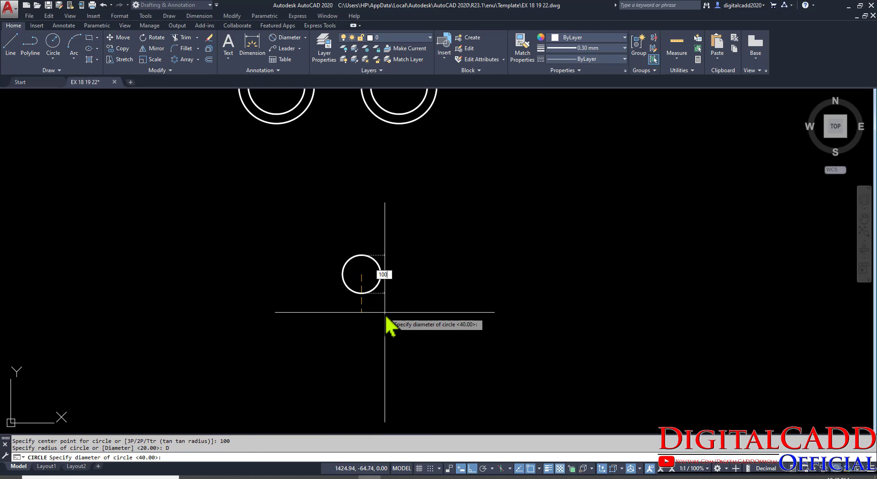
pyautogui.write('00')
pyautogui.press('Return')
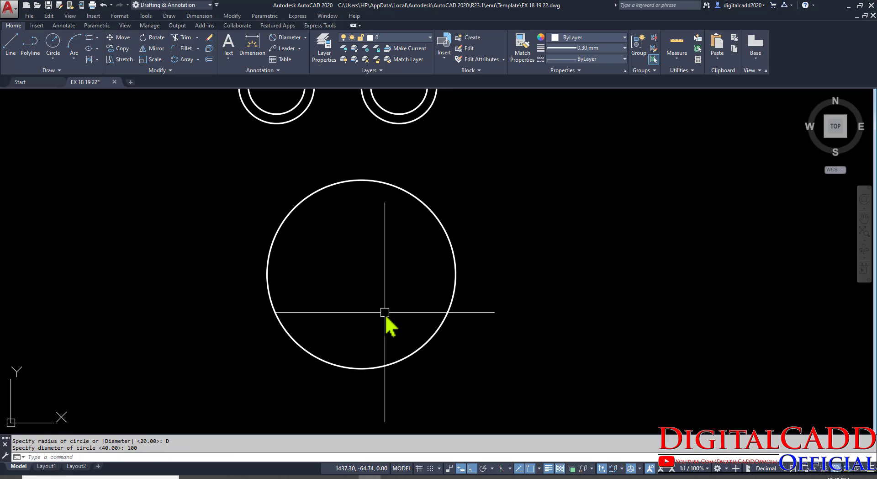
# Correct the lower circle's diameter to 55 in its properties.
pyautogui.click(431, 213)
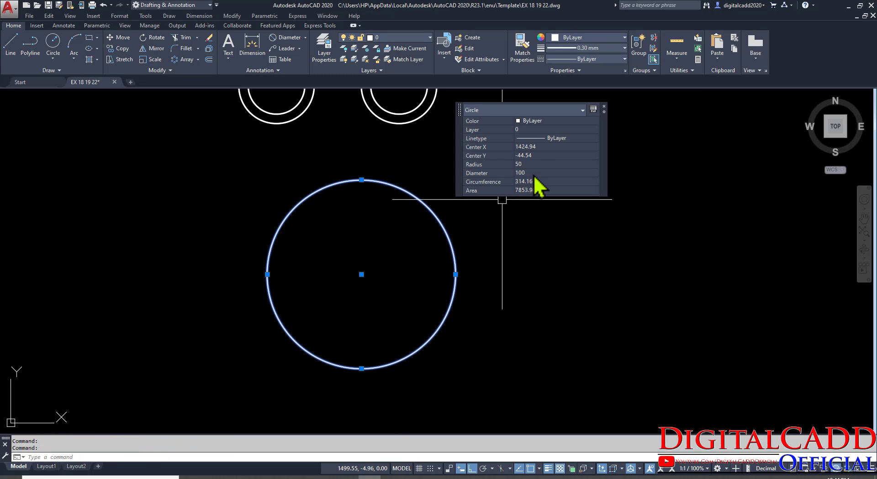
pyautogui.click(527, 173)
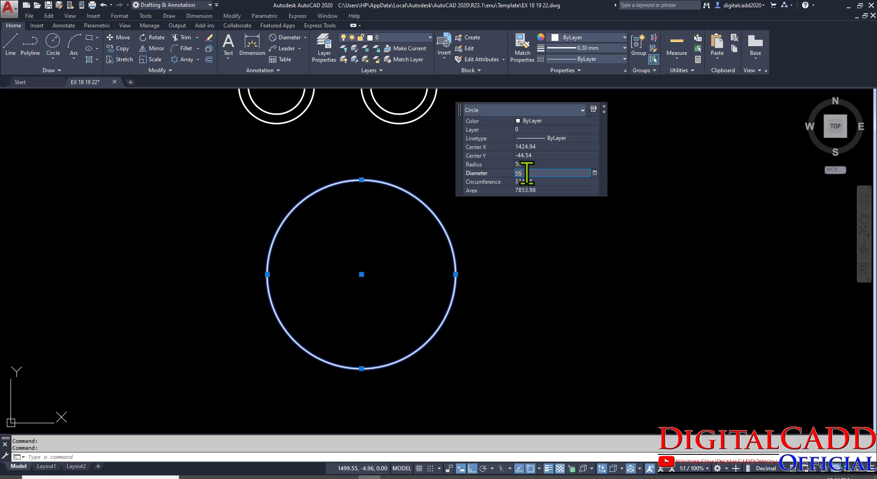
pyautogui.write('55')
pyautogui.press('Return')
pyautogui.press('Escape')
pyautogui.press('Escape')
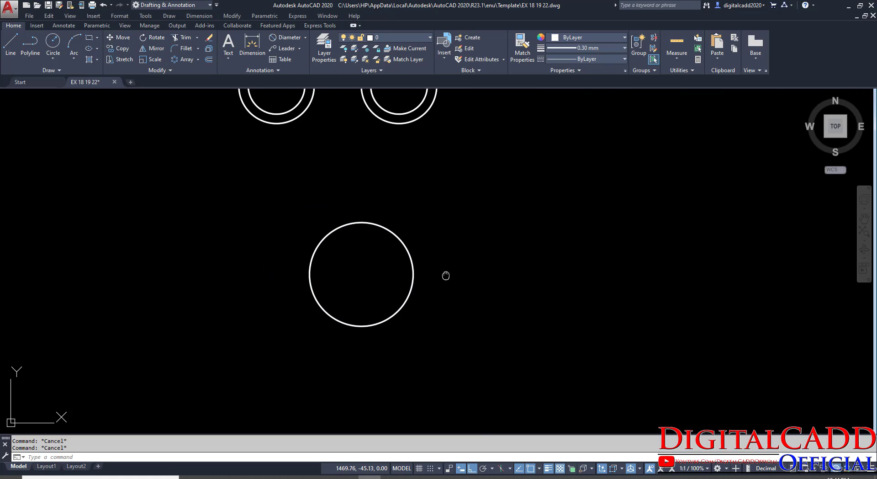
# Measure the distance from the left quadrant of the upper-right outer circle to the centre of the lower circle.
pyautogui.moveTo(446, 275); pyautogui.dragTo(479, 333, button='middle')
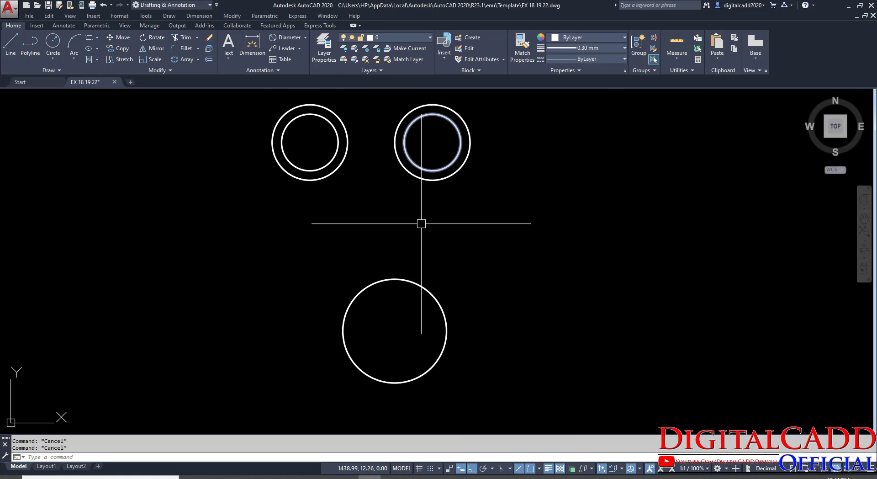
pyautogui.write('i')
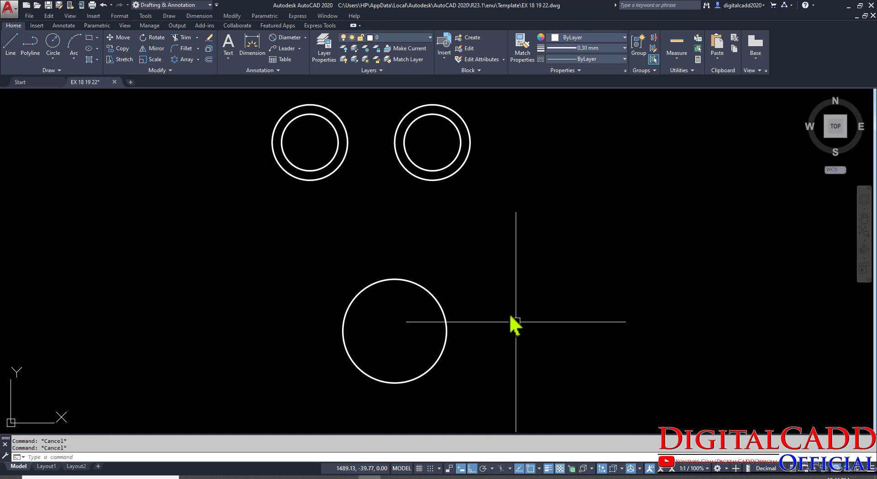
pyautogui.press('Return')
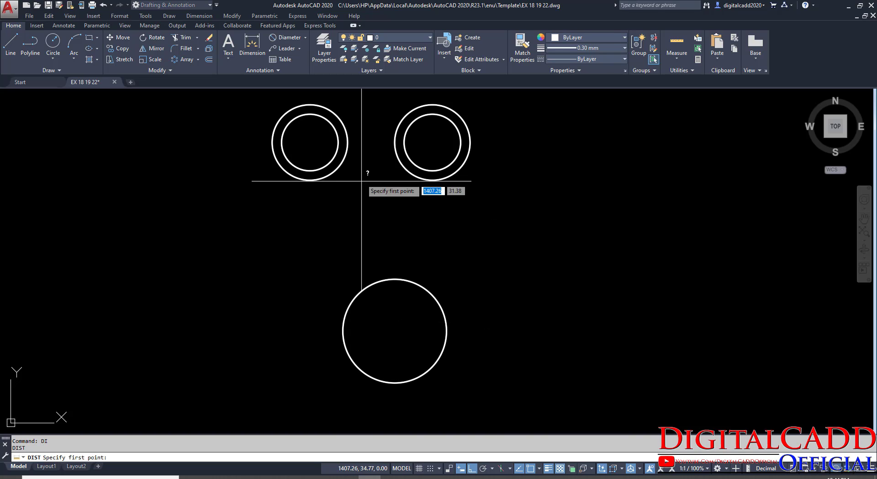
pyautogui.click(394, 141)
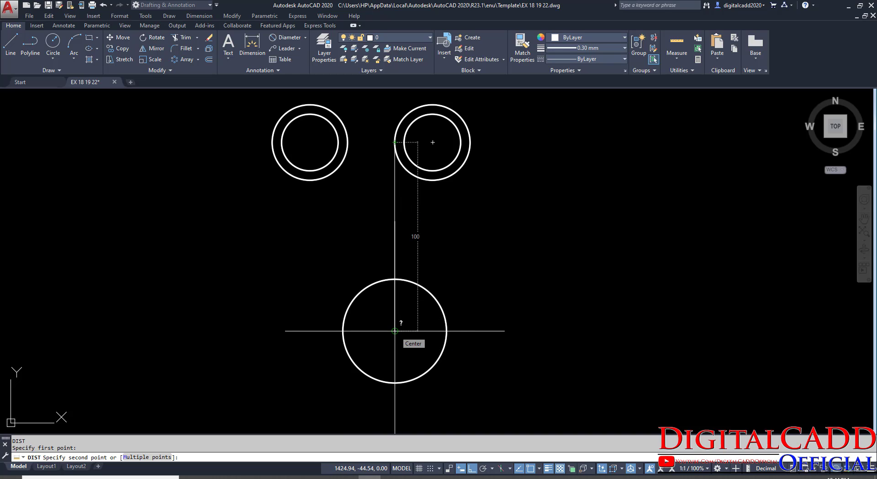
pyautogui.press('Escape')
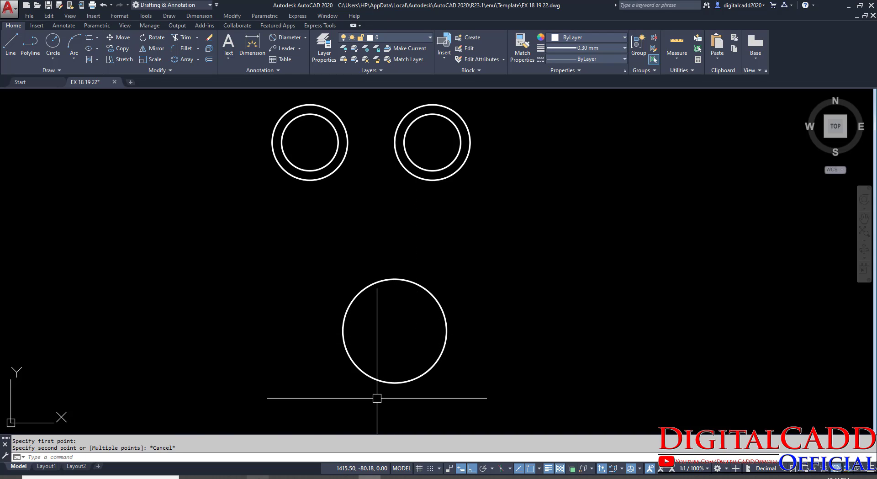
# Try a concentric circle of radius 38 in the lower circle after checking the pitch circle in the PDF, and undo it.
pyautogui.hotkey('alt', 'Tab')
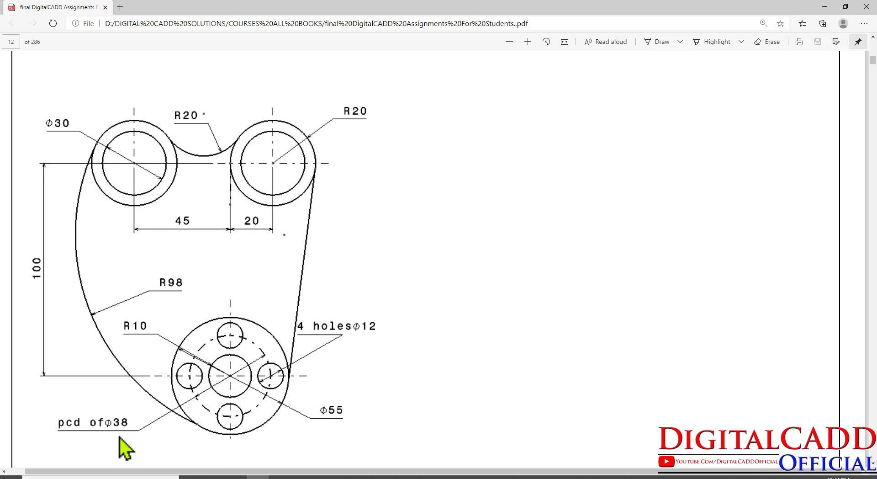
pyautogui.click(369, 476)
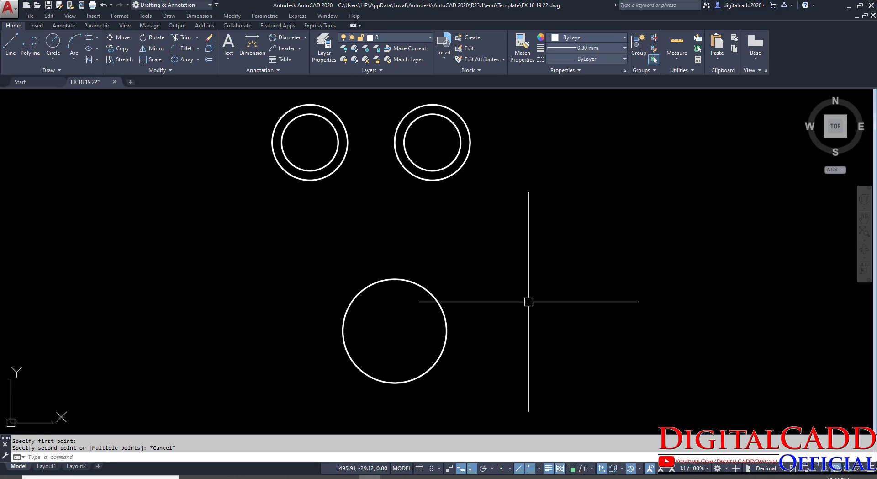
pyautogui.write('c')
pyautogui.press('Return')
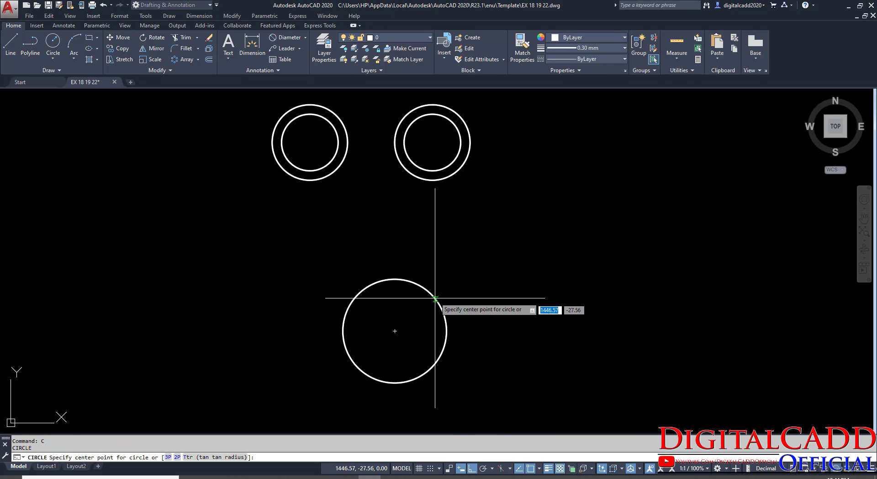
pyautogui.click(395, 331)
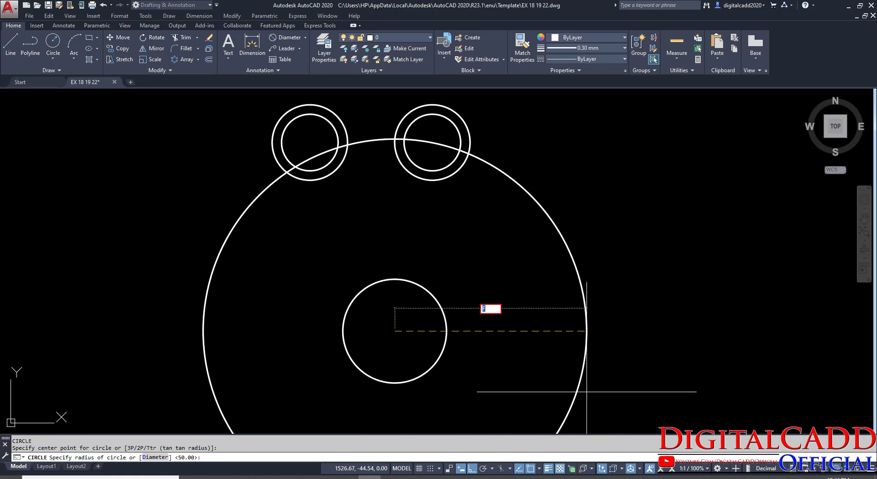
pyautogui.press('Return')
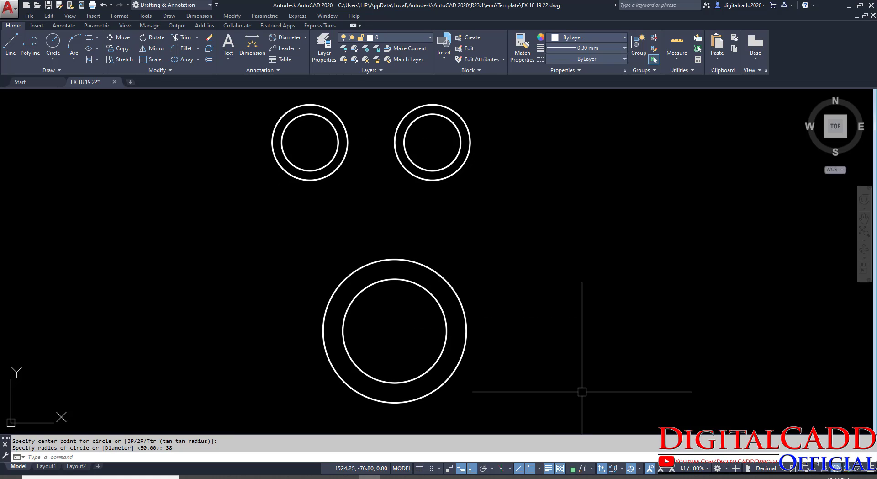
pyautogui.hotkey('ctrl', 'z')
pyautogui.hotkey('ctrl', 'z')
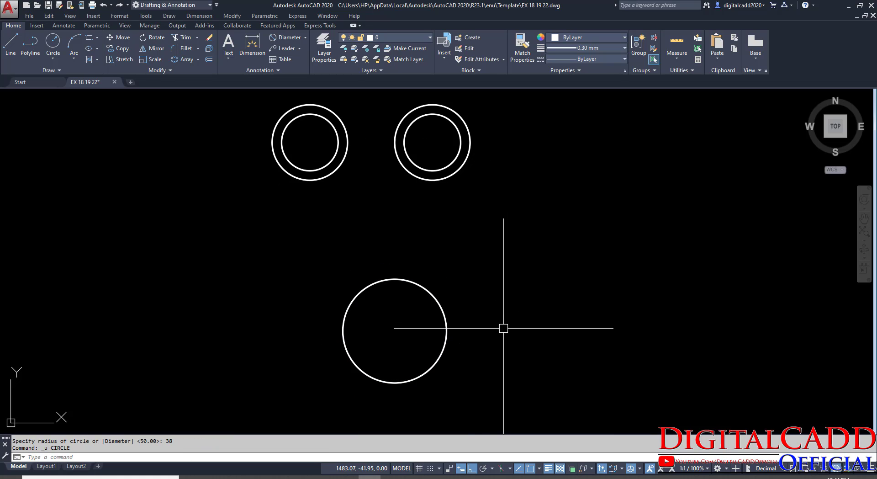
# Draw the pitch circle with a diameter of 38 at the lower circle's centre.
pyautogui.write('c')
pyautogui.press('Return')
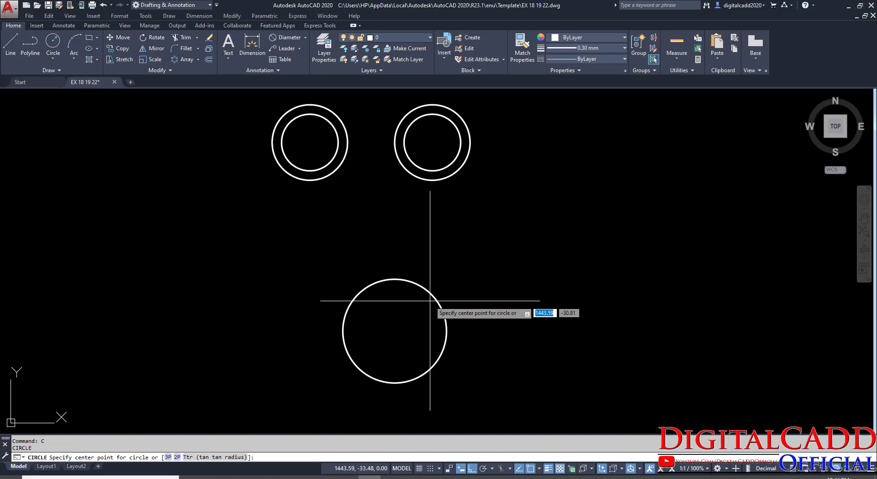
pyautogui.click(395, 330)
pyautogui.write('d')
pyautogui.press('Return')
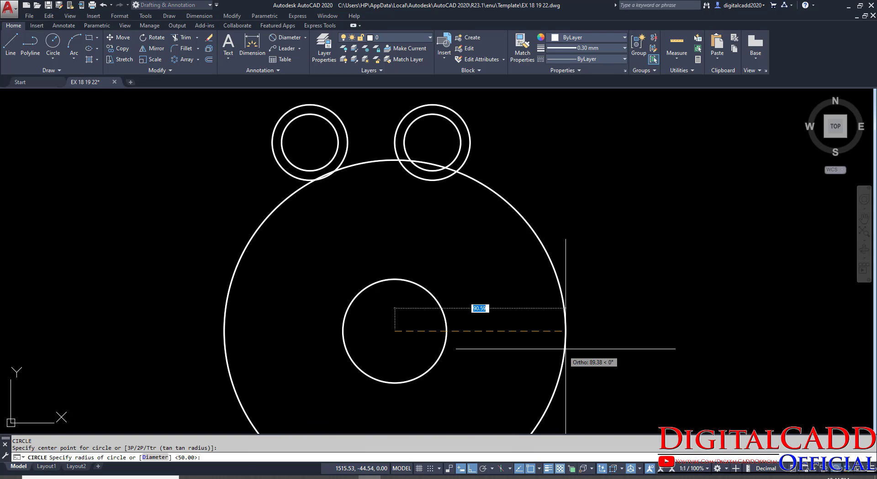
pyautogui.write('38')
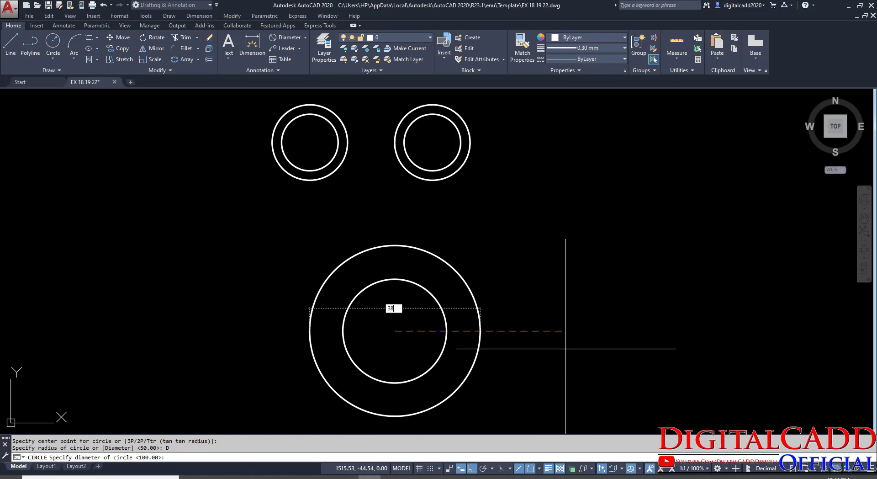
pyautogui.press('Return')
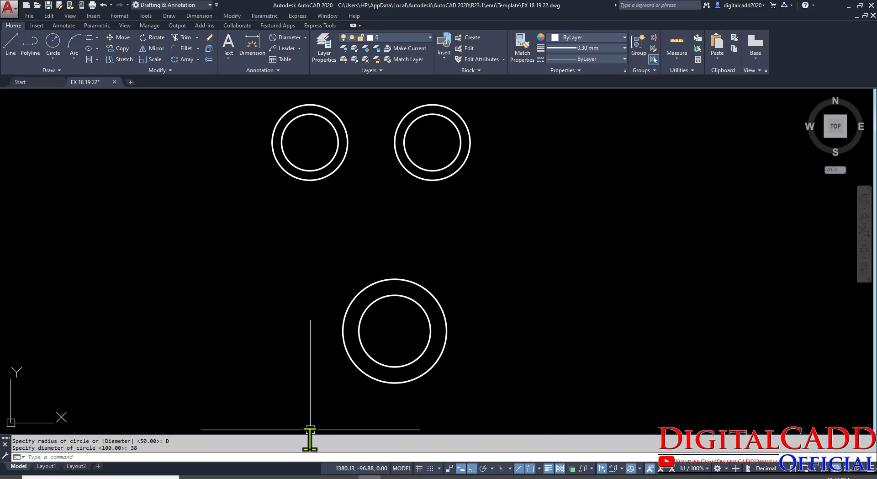
# Check the hole size in the PDF and draw a circle with a diameter of 12 on the pitch circle's right quadrant.
pyautogui.click(257, 476)
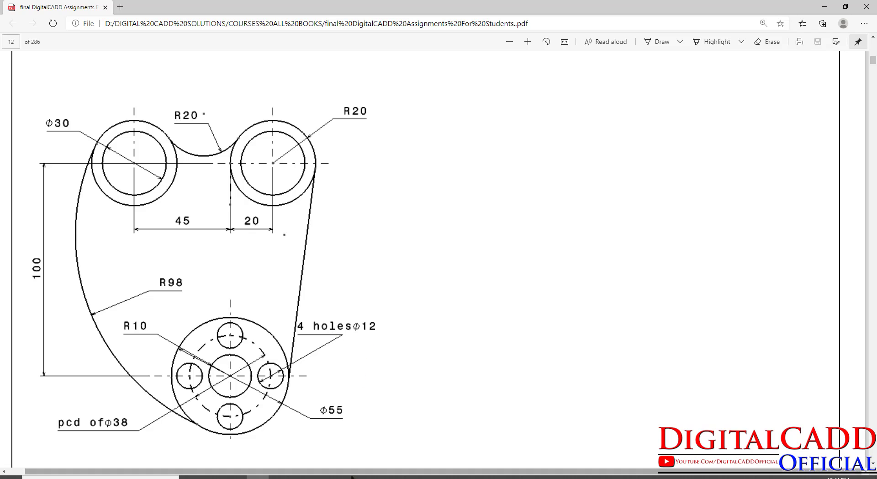
pyautogui.click(367, 475)
pyautogui.press('Return')
pyautogui.click(430, 330)
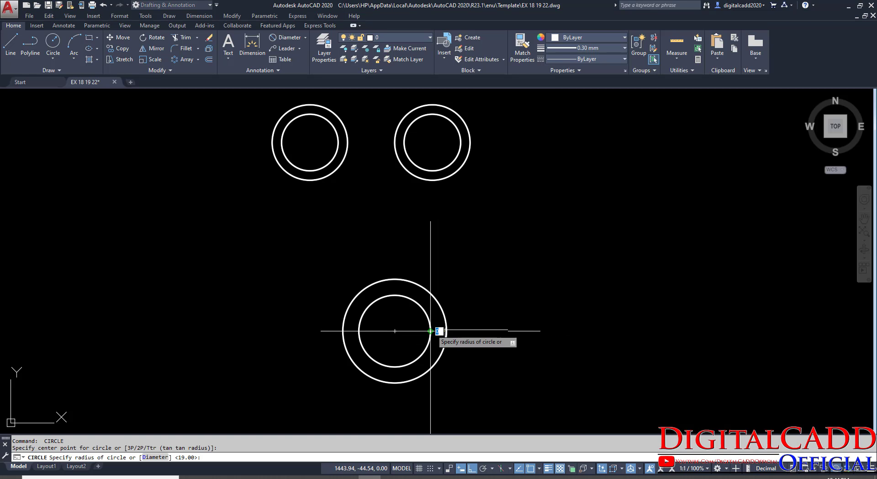
pyautogui.write('D')
pyautogui.press('Return')
pyautogui.write('12')
pyautogui.press('Return')
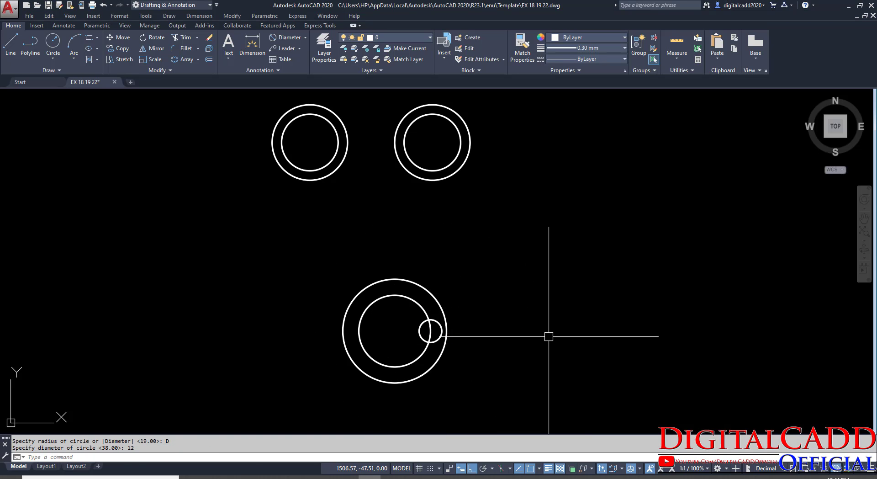
# Polar-array the 12 mm diameter hole about the lower circle's centre with 4 items over 360 degrees.
pyautogui.click(420, 328)
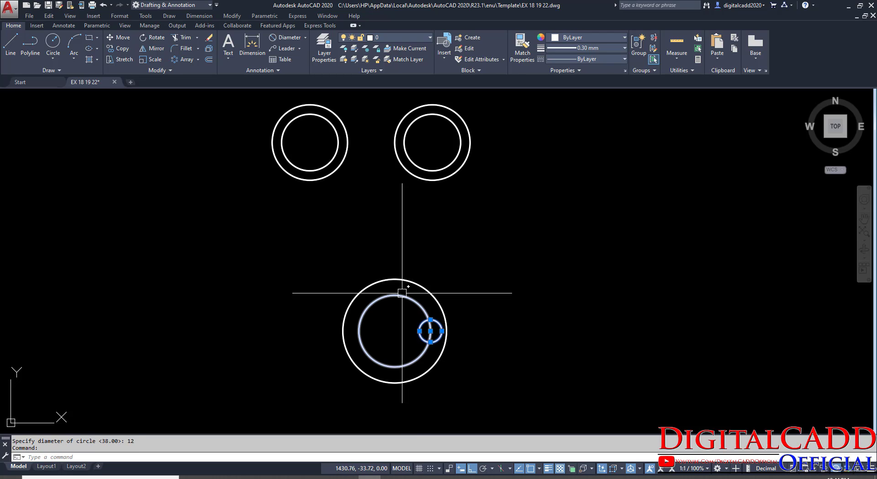
pyautogui.click(187, 62)
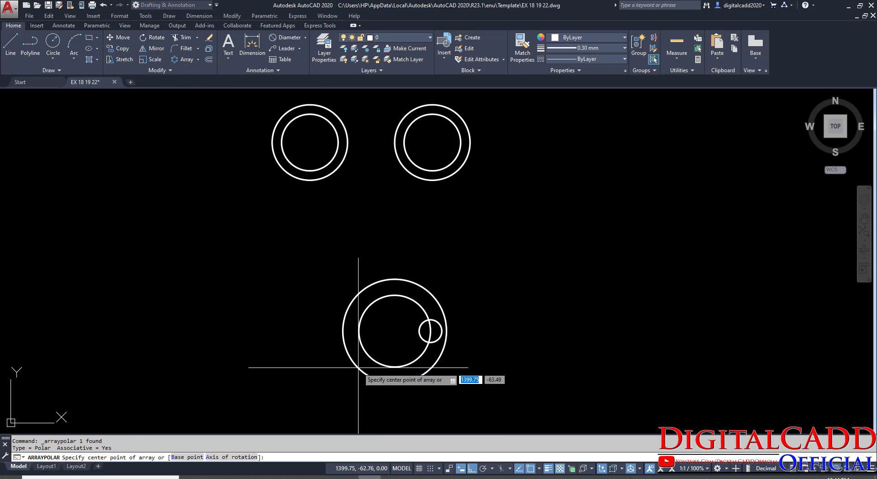
pyautogui.click(394, 330)
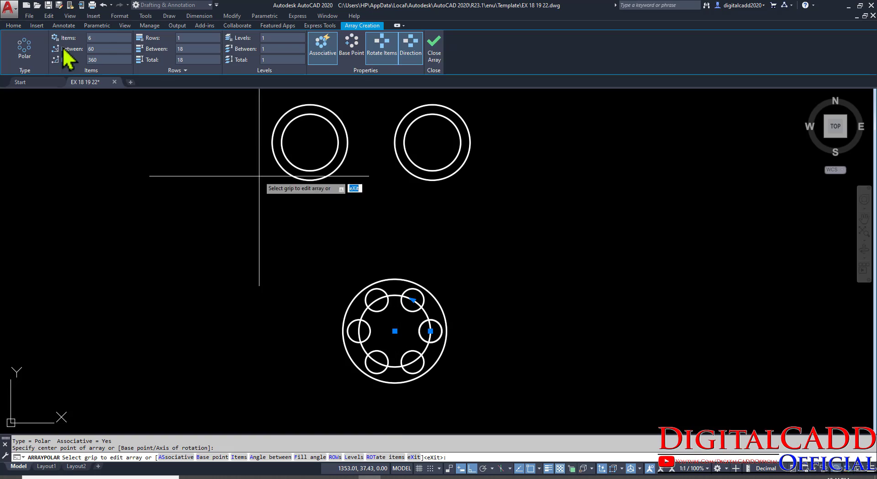
pyautogui.click(109, 40)
pyautogui.write('4')
pyautogui.press('Return')
pyautogui.press('Escape')
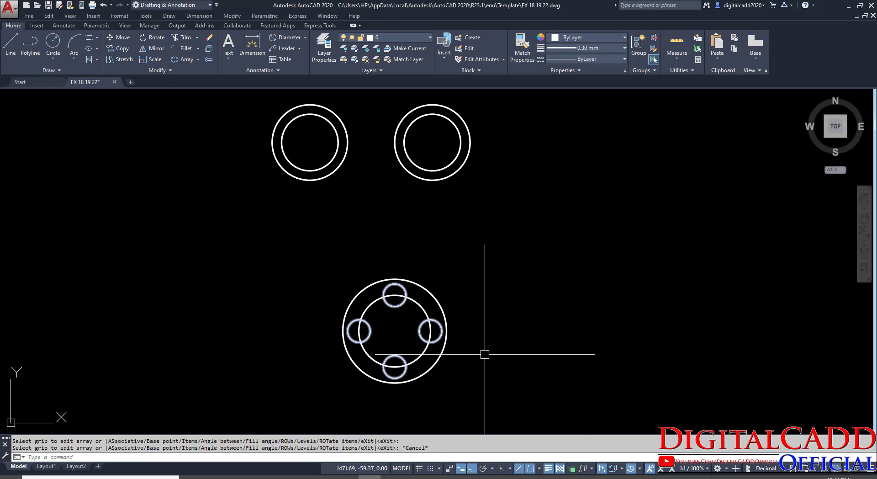
# Check the arc radius in the PDF and draw a radius 98 circle tangent to the upper-left and lower outer circles, enclosing both.
pyautogui.moveTo(485, 354); pyautogui.dragTo(486, 359, button='middle')
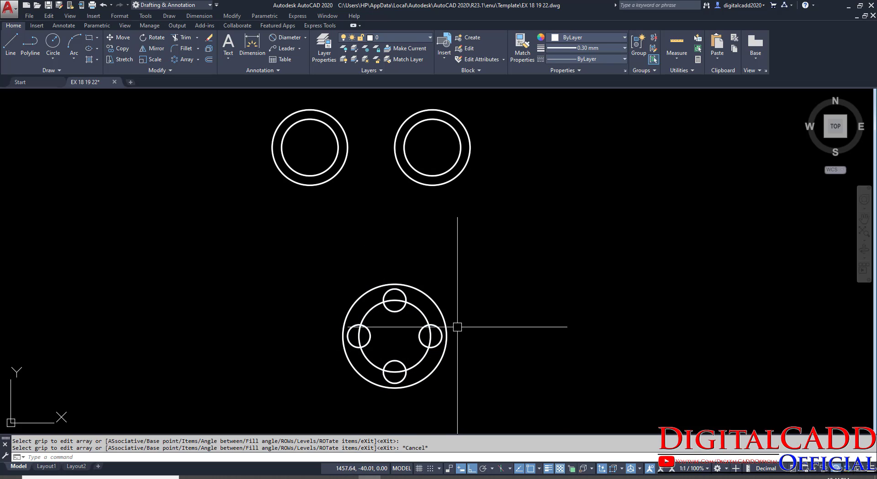
pyautogui.scroll(2, 365, 320)
pyautogui.scroll(-2, 412, 325)
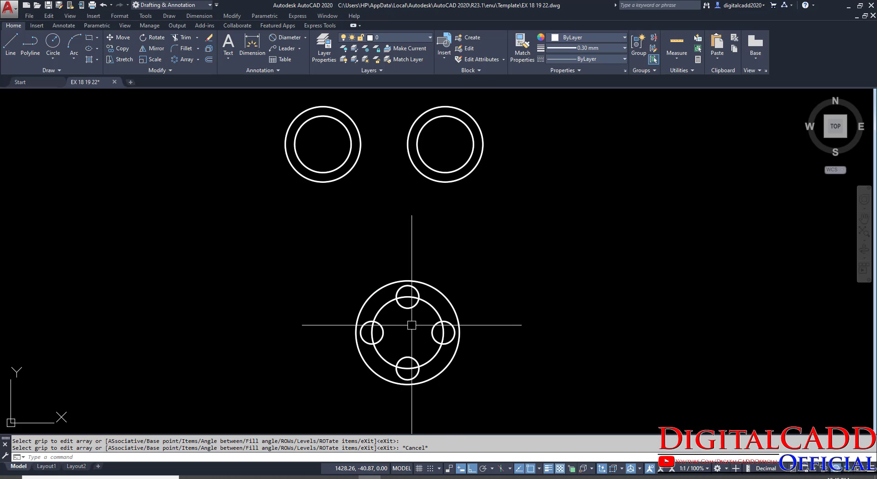
pyautogui.moveTo(464, 264); pyautogui.dragTo(450, 301, button='middle')
pyautogui.moveTo(480, 307)
pyautogui.mouseDown(button='middle')
pyautogui.moveTo(494, 289)
pyautogui.moveTo(482, 289)
pyautogui.mouseUp(button='middle')
pyautogui.click(257, 475)
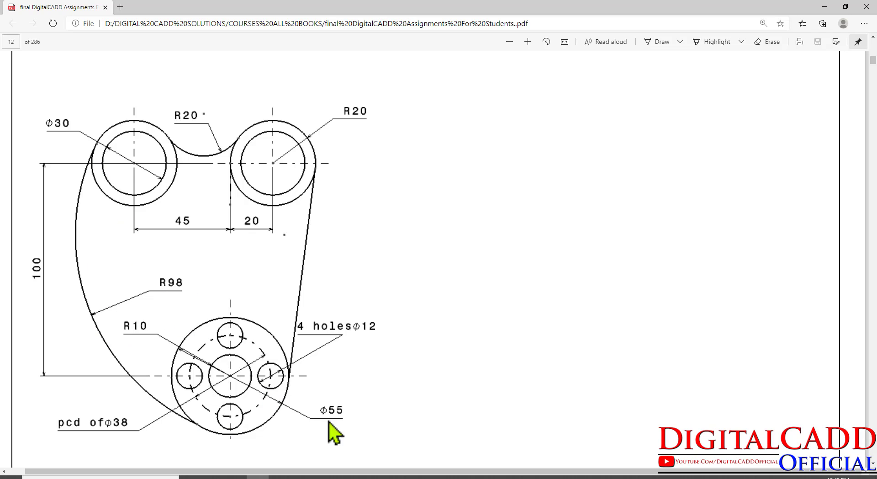
pyautogui.hotkey('alt', 'Tab')
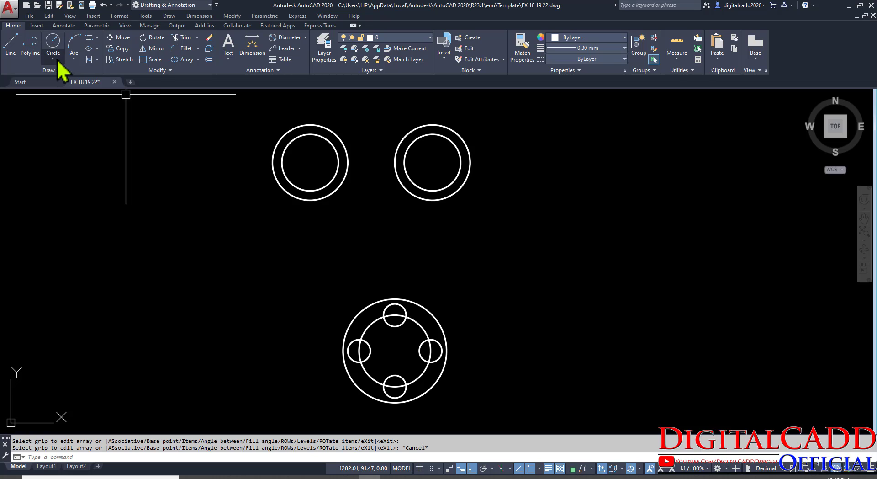
pyautogui.click(54, 58)
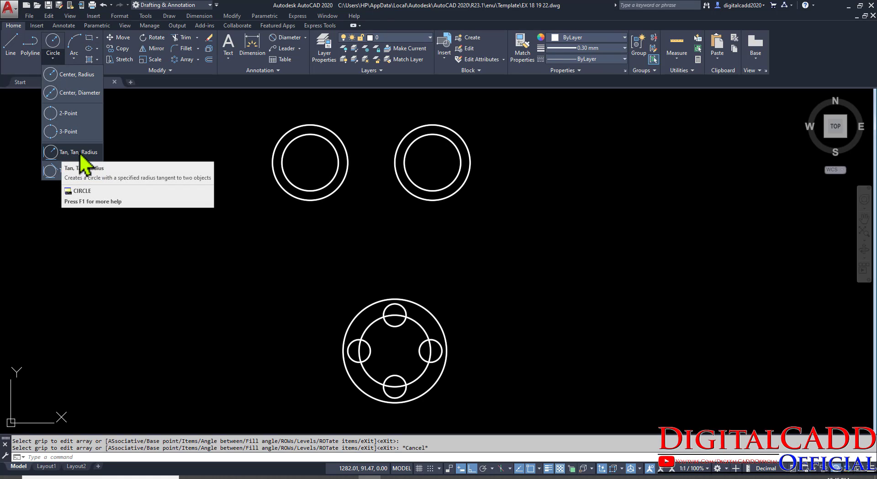
pyautogui.click(81, 156)
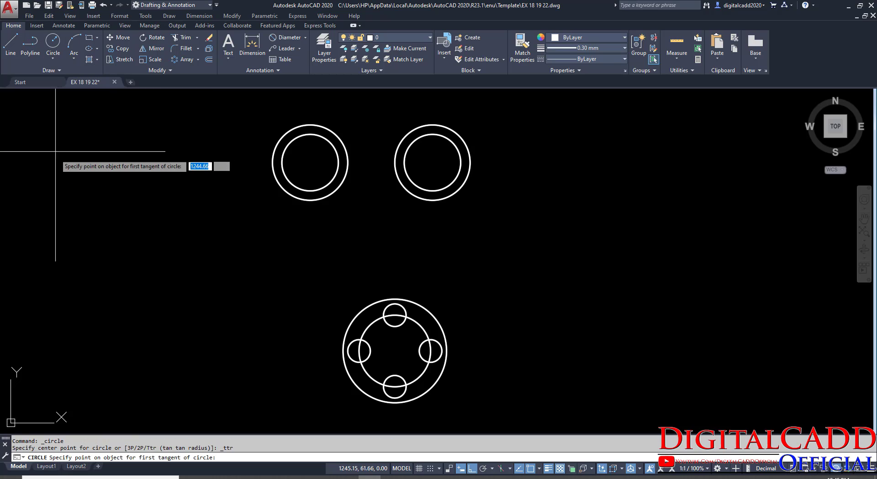
pyautogui.click(280, 139)
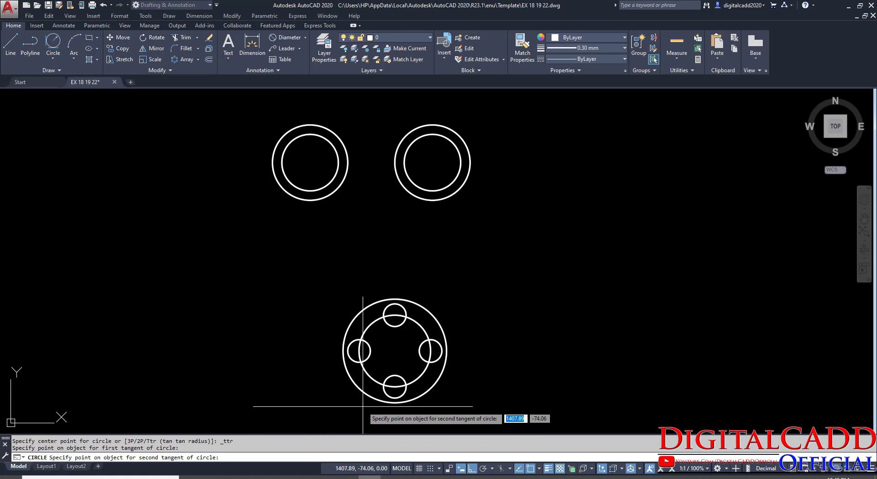
pyautogui.click(375, 400)
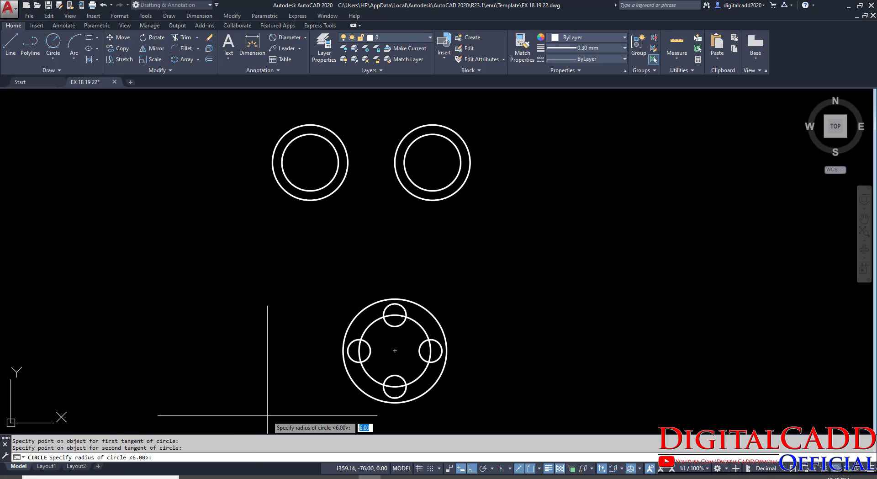
pyautogui.hotkey('alt', 'Tab')
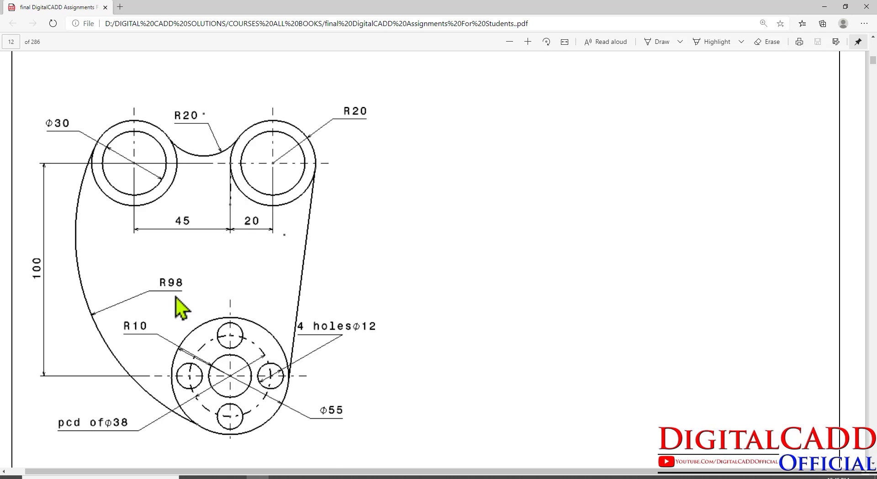
pyautogui.hotkey('alt', 'Tab')
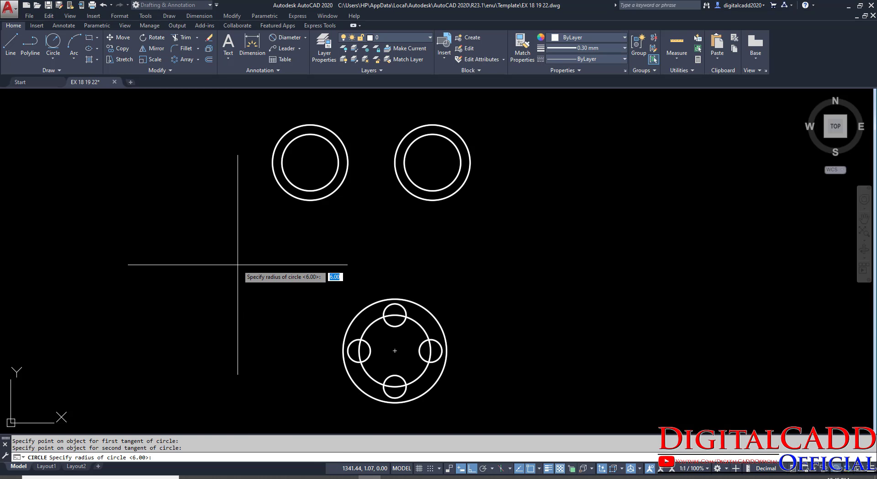
pyautogui.write('98')
pyautogui.press('Return')
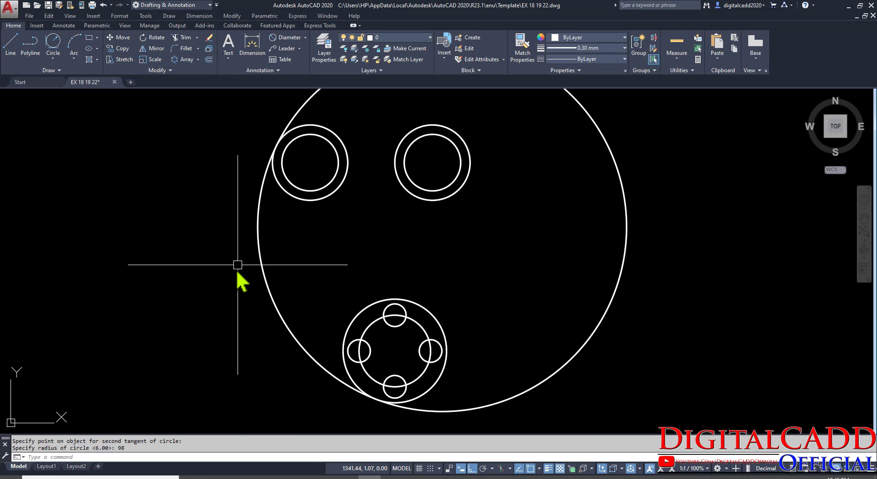
# Check the PDF, turn Ortho off and draw a line tangent to the right sides of the upper-right and lower outer circles.
pyautogui.moveTo(415, 298); pyautogui.dragTo(375, 308, button='middle')
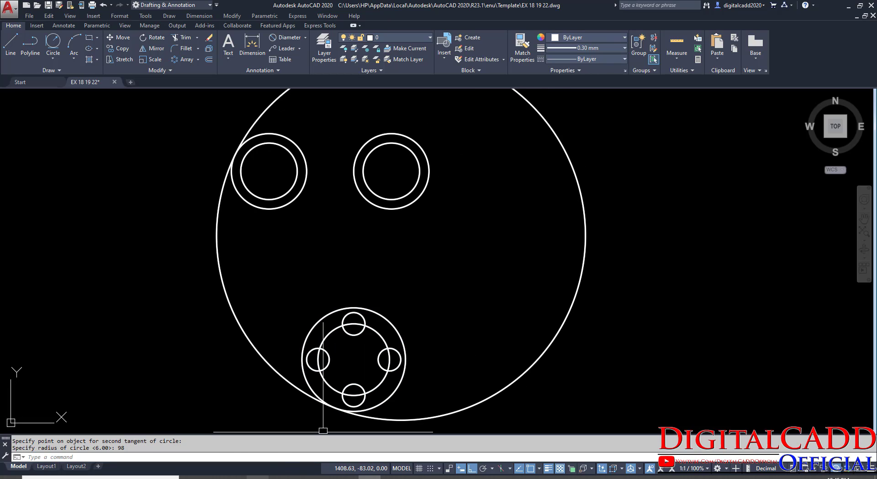
pyautogui.hotkey('alt', 'Tab')
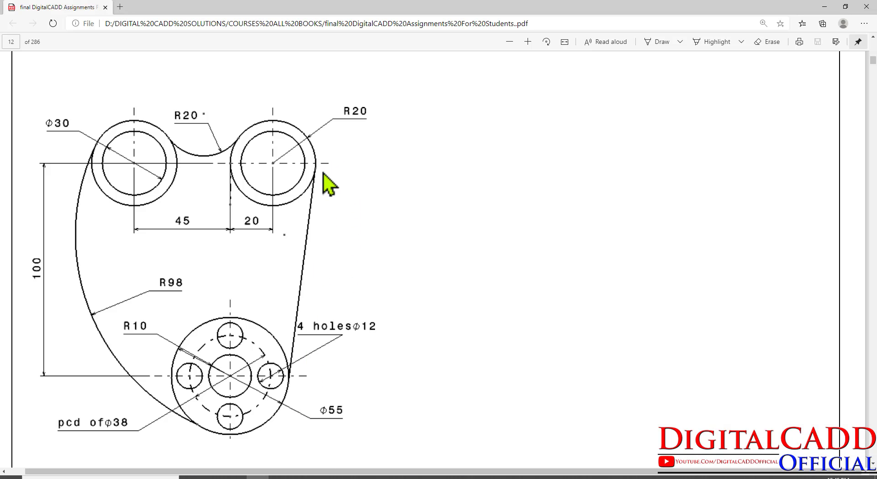
pyautogui.hotkey('alt', 'Tab')
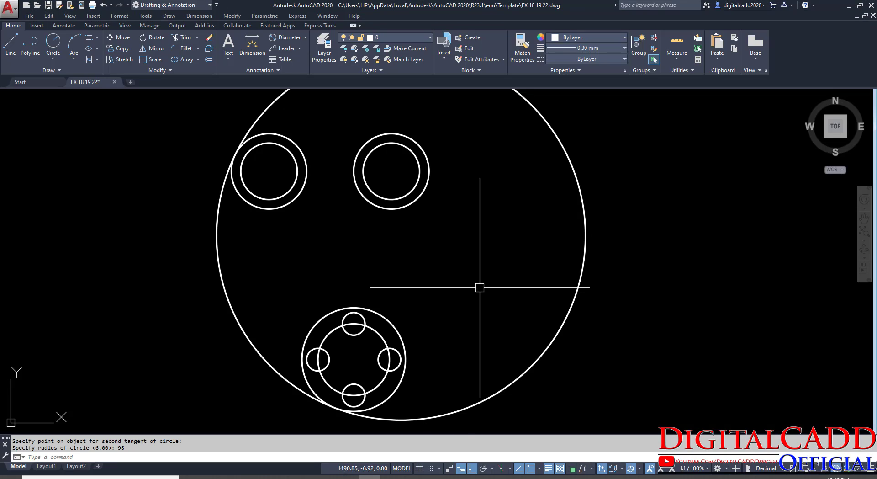
pyautogui.write('l')
pyautogui.press('Return')
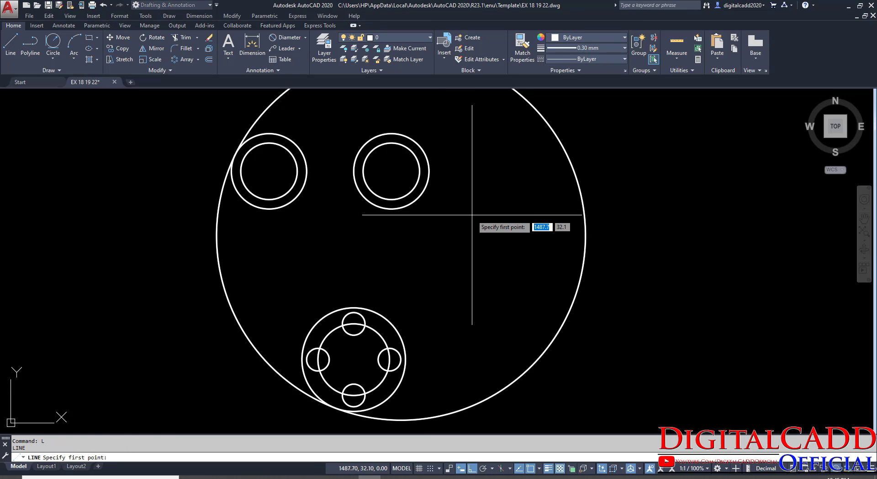
pyautogui.press('F8')
pyautogui.keyDown('shift'); pyautogui.rightClick(452, 172); pyautogui.keyUp('shift')
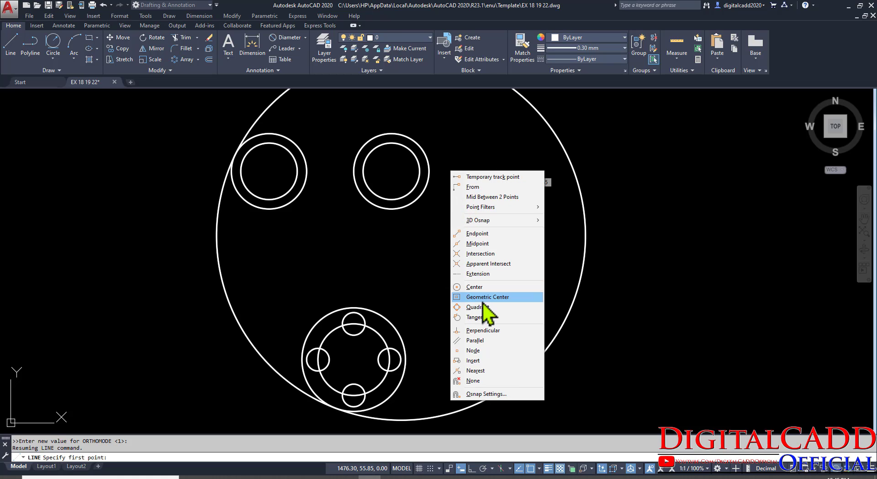
pyautogui.click(487, 319)
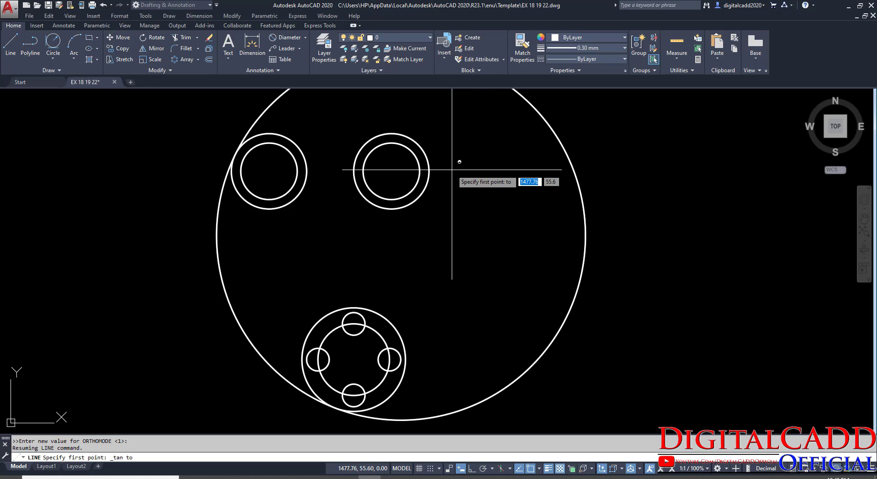
pyautogui.click(429, 157)
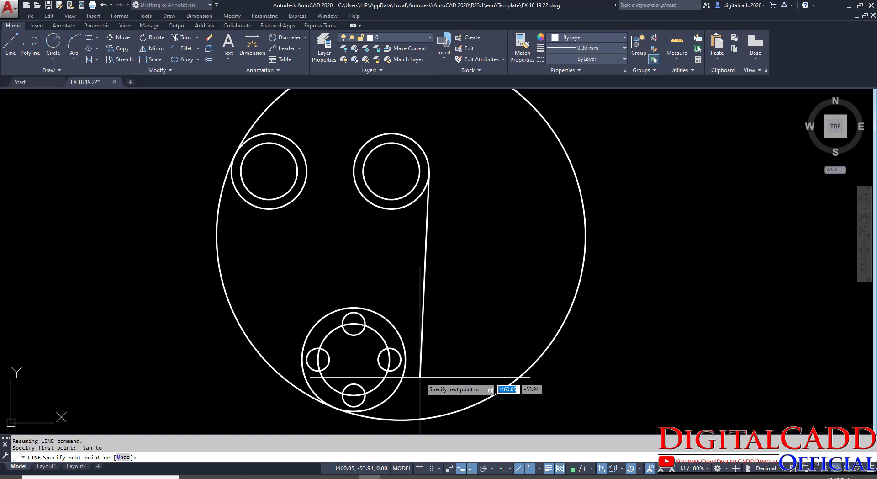
pyautogui.write('TAN')
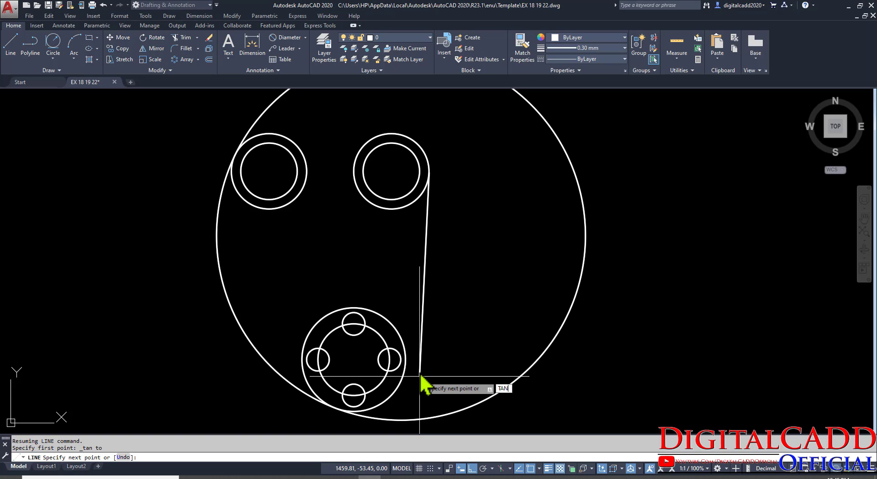
pyautogui.press('Return')
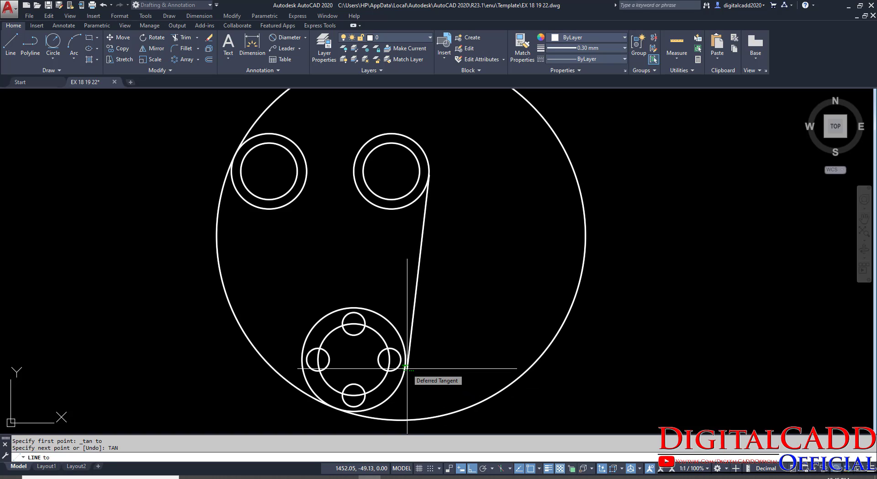
pyautogui.click(406, 366)
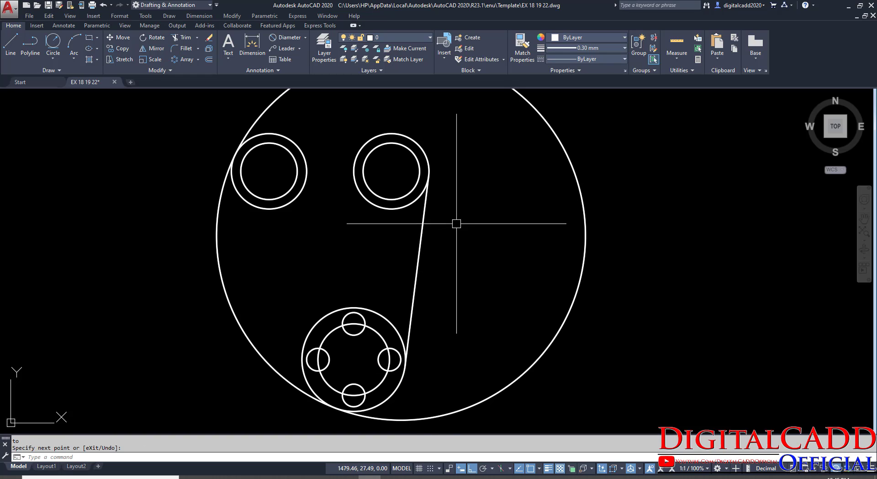
# Check the PDF and draw a radius 20 circle tangent to the facing upper sides of the two upper outer circles.
pyautogui.moveTo(456, 322); pyautogui.dragTo(534, 373, button='middle')
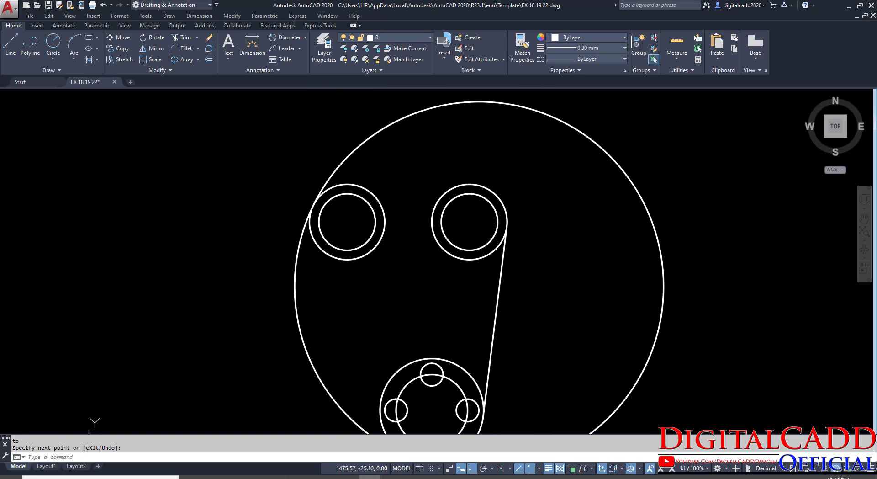
pyautogui.hotkey('alt', 'Tab')
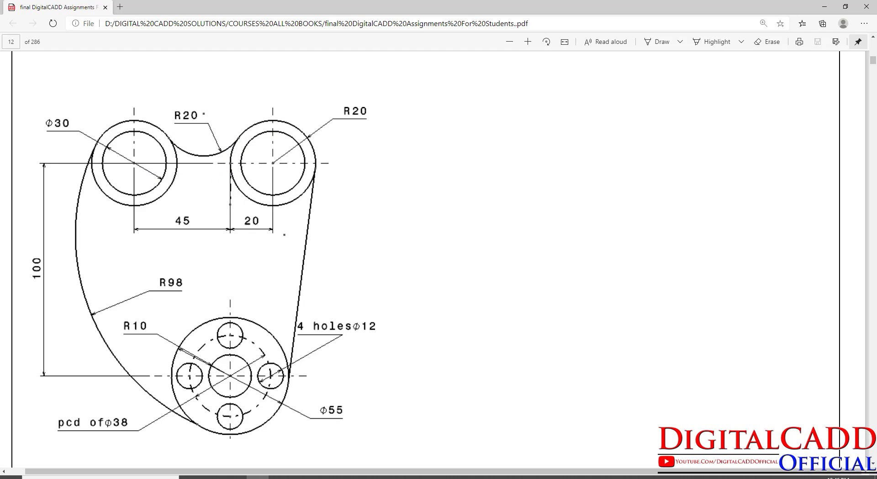
pyautogui.hotkey('alt', 'Tab')
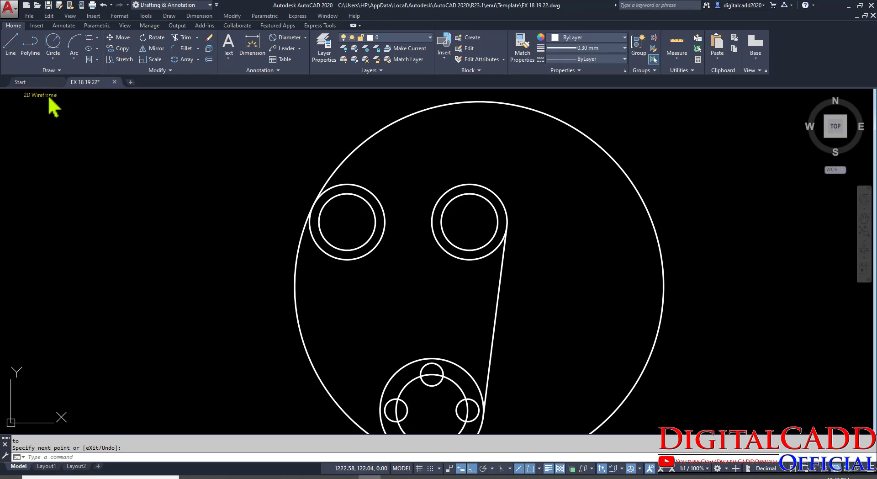
pyautogui.click(58, 58)
pyautogui.click(73, 155)
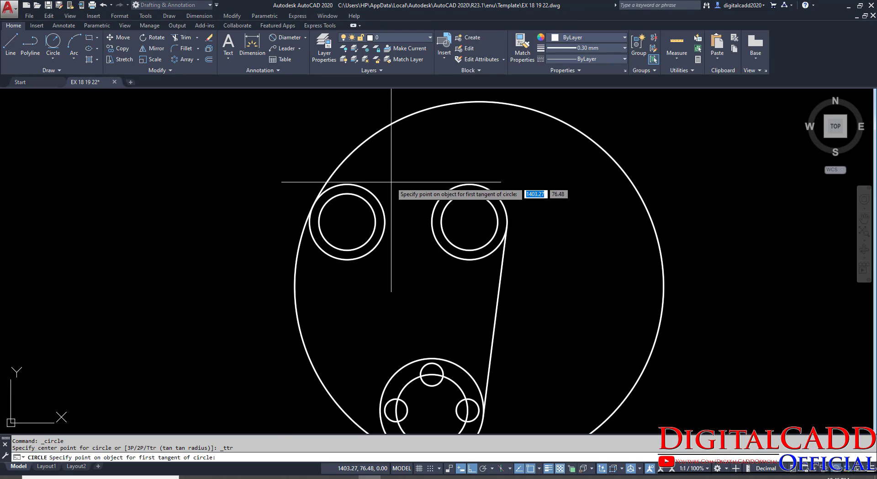
pyautogui.click(379, 192)
pyautogui.click(444, 194)
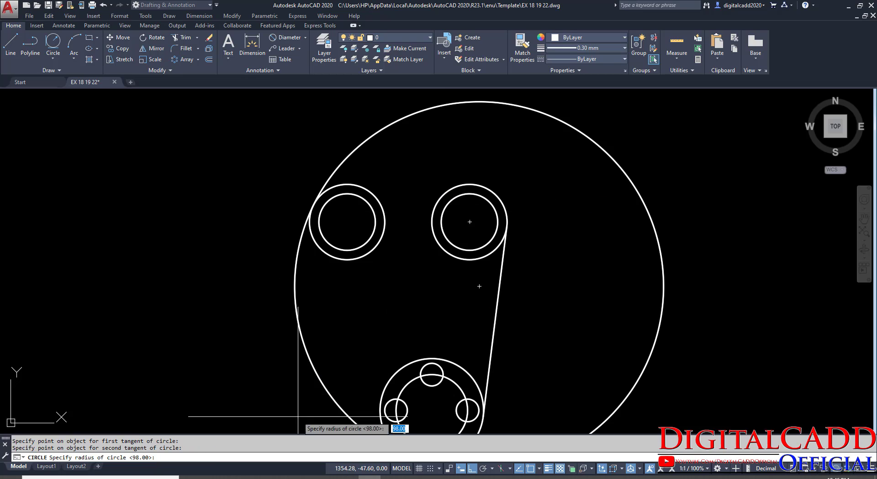
pyautogui.hotkey('alt', 'Tab')
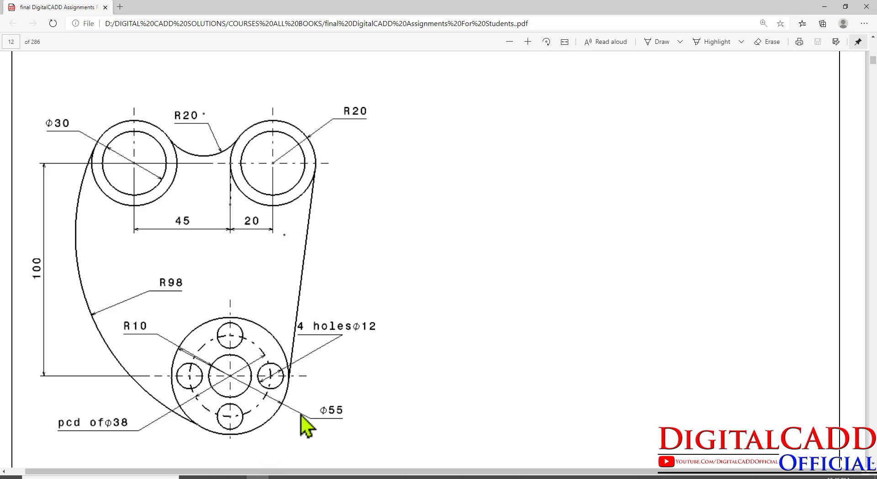
pyautogui.hotkey('alt', 'Tab')
pyautogui.write('2')
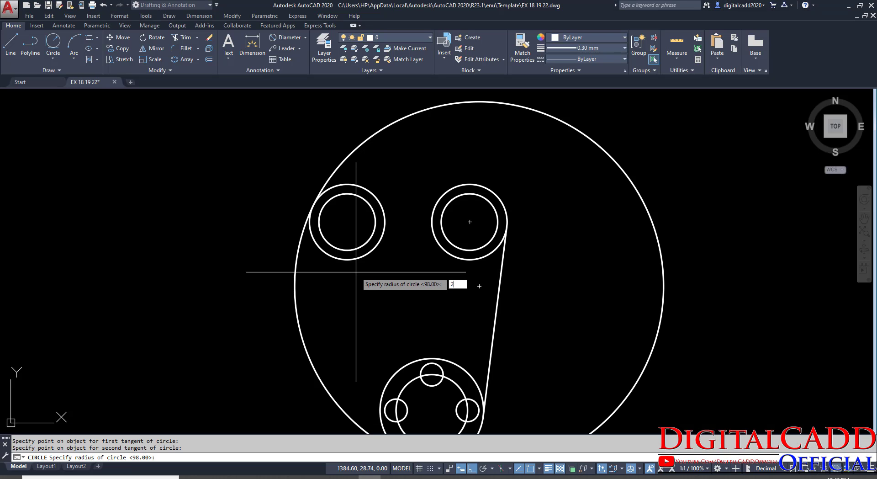
pyautogui.write('0')
pyautogui.press('Return')
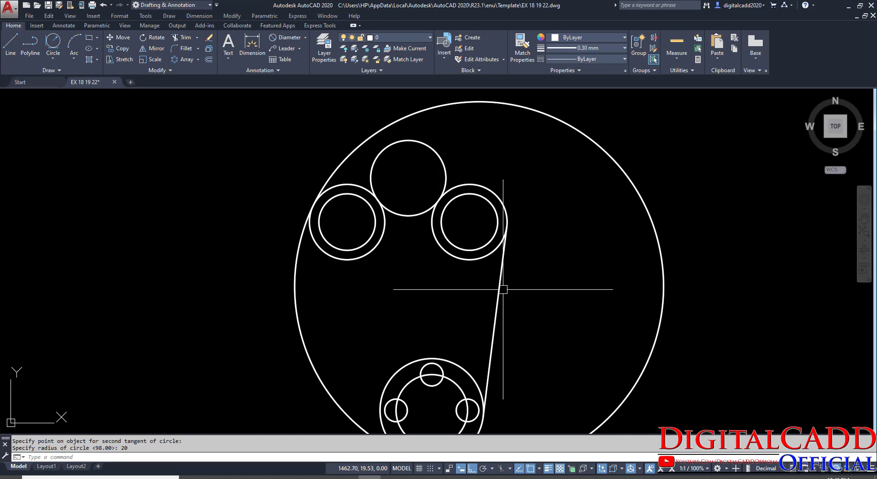
pyautogui.moveTo(633, 338)
pyautogui.mouseDown(button='middle')
pyautogui.moveTo(571, 312)
pyautogui.moveTo(571, 267)
pyautogui.moveTo(566, 321)
pyautogui.mouseUp(button='middle')
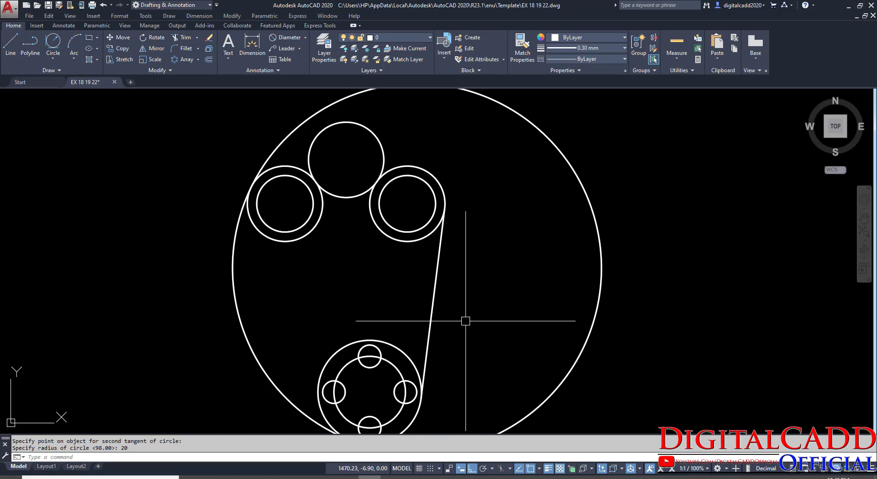
pyautogui.moveTo(466, 317)
pyautogui.mouseDown(button='middle')
pyautogui.moveTo(475, 302)
pyautogui.moveTo(473, 329)
pyautogui.mouseUp(button='middle')
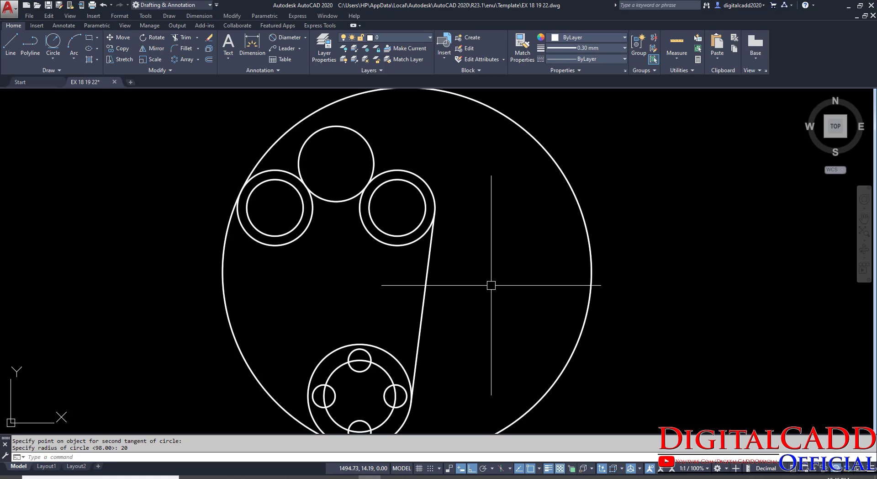
# Trim the radius 98 and radius 20 circles at their tangent points, keeping only the arcs on the part's outline.
pyautogui.write('tr')
pyautogui.press('Return')
pyautogui.press('Return')
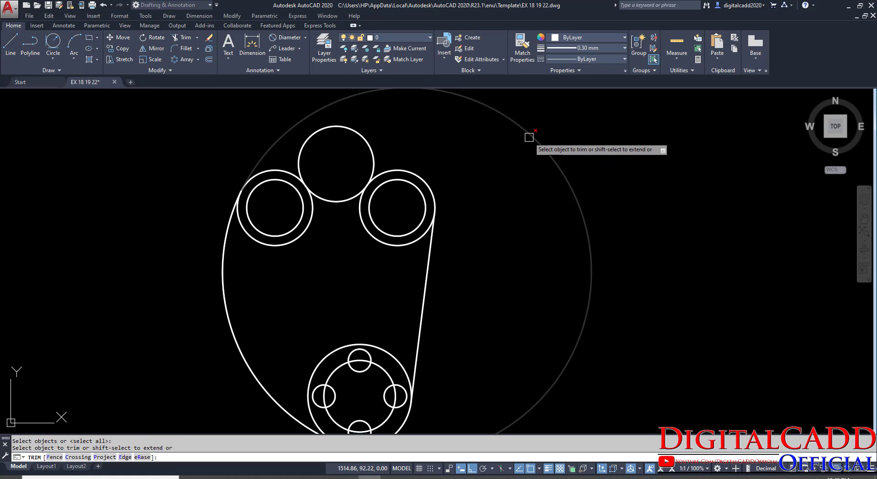
pyautogui.click(530, 137)
pyautogui.click(368, 147)
pyautogui.moveTo(478, 329)
pyautogui.mouseDown(button='middle')
pyautogui.moveTo(495, 280)
pyautogui.moveTo(502, 311)
pyautogui.mouseUp(button='middle')
pyautogui.press('Return')
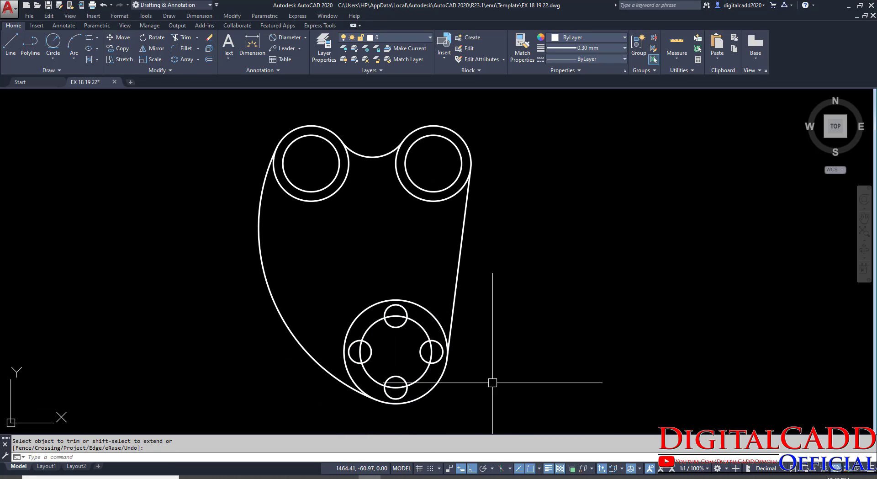
# Match the properties of the Exercise 18 retainer's yellow centerline onto the 38 mm diameter hole-pattern circle.
pyautogui.click(523, 54)
pyautogui.scroll(-5, 619, 256)
pyautogui.moveTo(245, 276); pyautogui.dragTo(602, 288, button='middle')
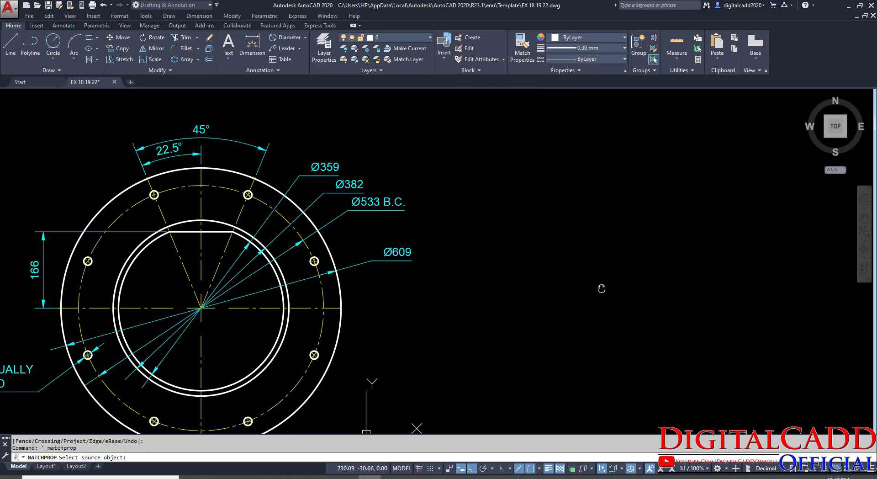
pyautogui.click(271, 308)
pyautogui.scroll(-5, 579, 286)
pyautogui.moveTo(579, 286); pyautogui.dragTo(476, 294, button='middle')
pyautogui.scroll(5, 475, 294)
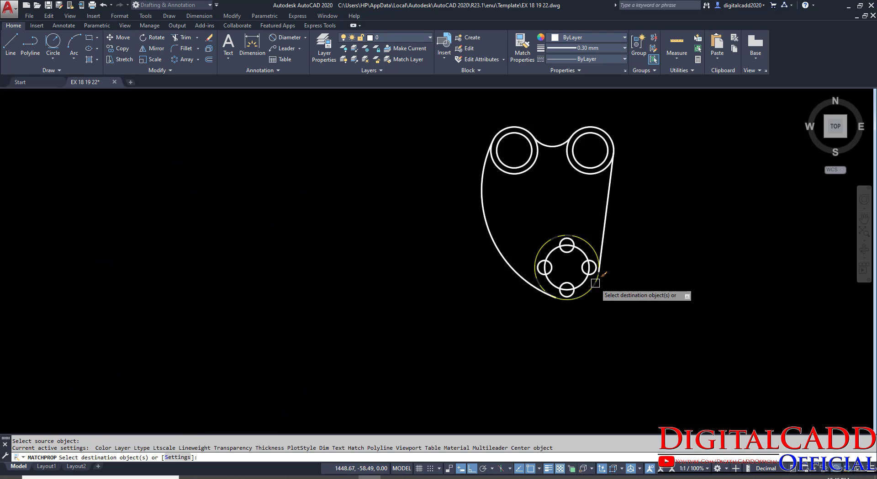
pyautogui.scroll(4, 596, 283)
pyautogui.click(558, 206)
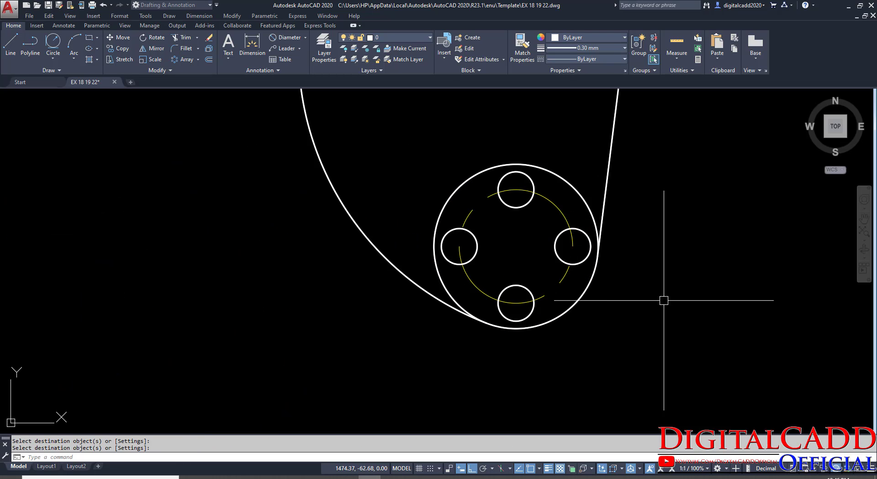
# Compare the dash pattern of the hole-pattern circle with the centerlines on the Exercise 18 retainer.
pyautogui.moveTo(664, 300); pyautogui.dragTo(558, 349, button='middle')
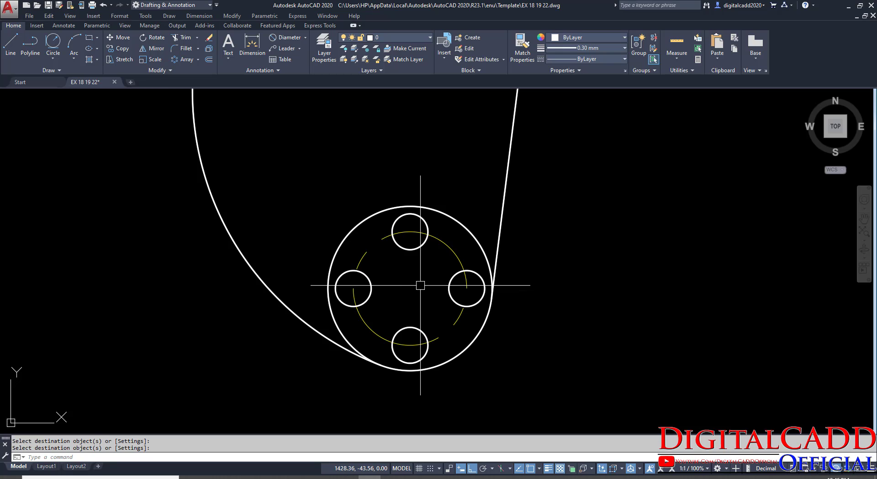
pyautogui.scroll(-5, 421, 285)
pyautogui.moveTo(256, 243); pyautogui.dragTo(675, 319, button='middle')
pyautogui.scroll(-2, 738, 341)
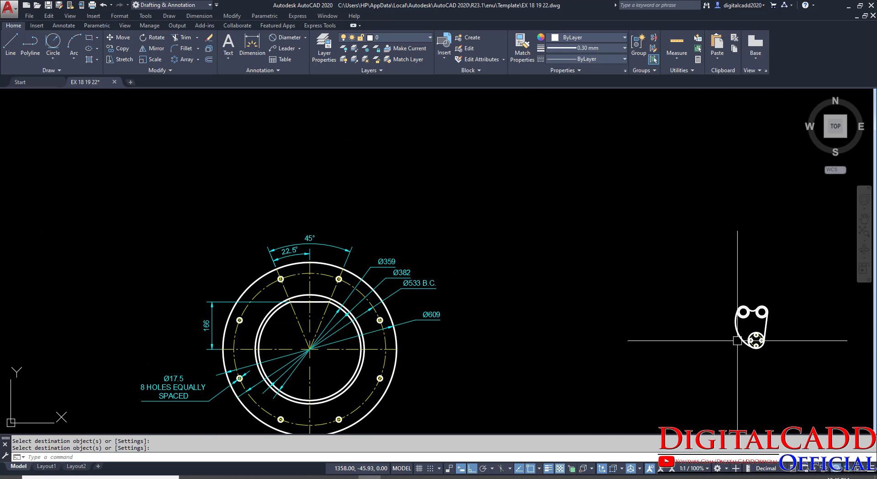
pyautogui.scroll(4, 296, 295)
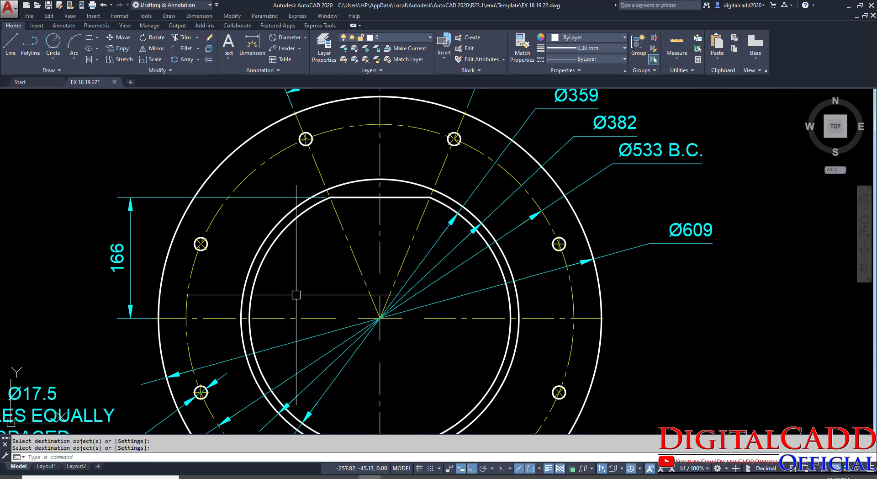
pyautogui.moveTo(415, 327); pyautogui.dragTo(362, 281, button='middle')
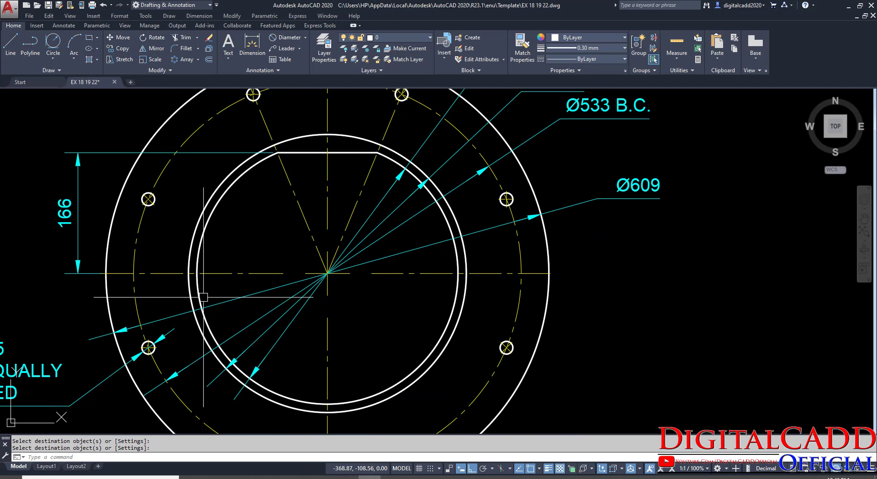
pyautogui.scroll(-2, 203, 297)
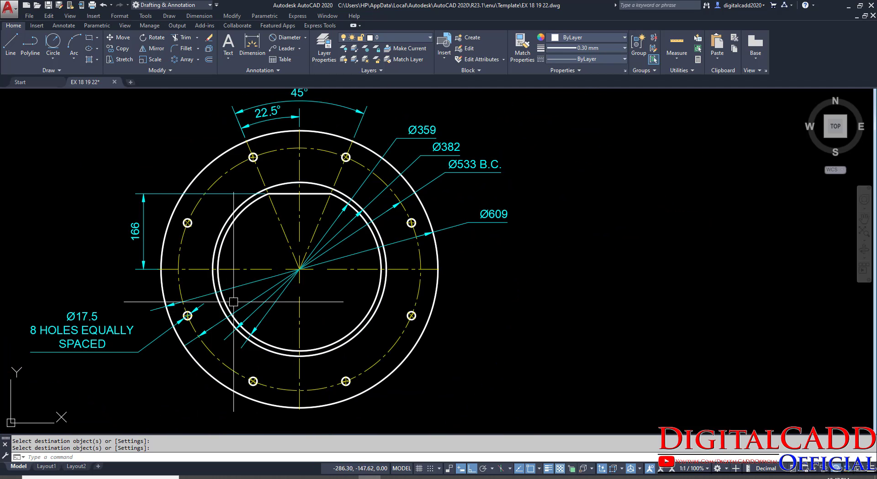
pyautogui.scroll(-5, 233, 302)
# Try linetype scales of 0.1 and 0.2 on the hole-pattern circle through its properties.
pyautogui.scroll(10, 548, 265)
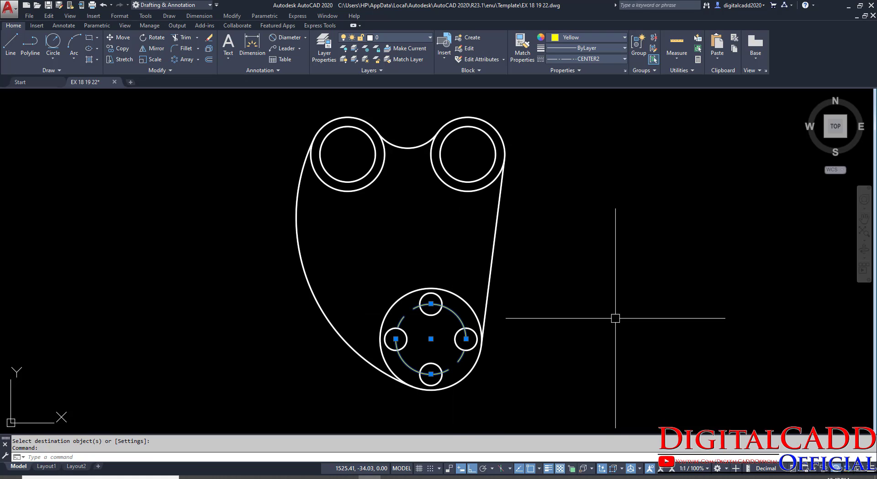
pyautogui.hotkey('ctrl', '1')
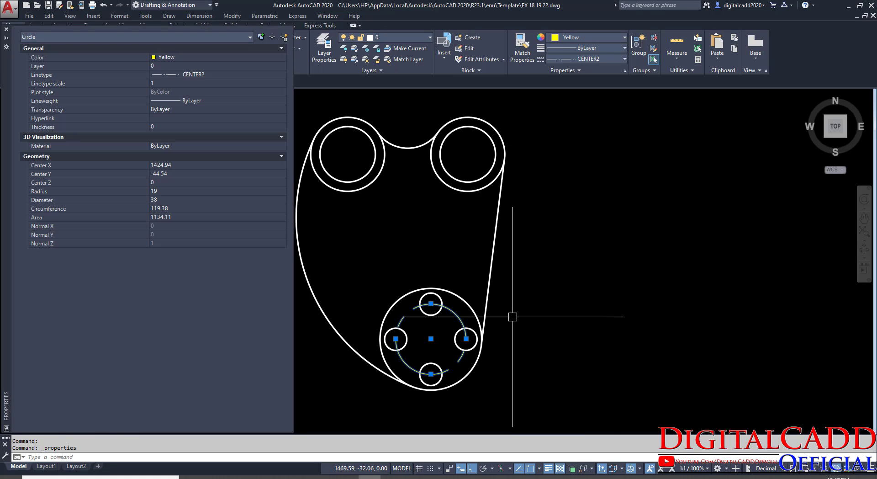
pyautogui.moveTo(511, 336); pyautogui.dragTo(584, 330, button='middle')
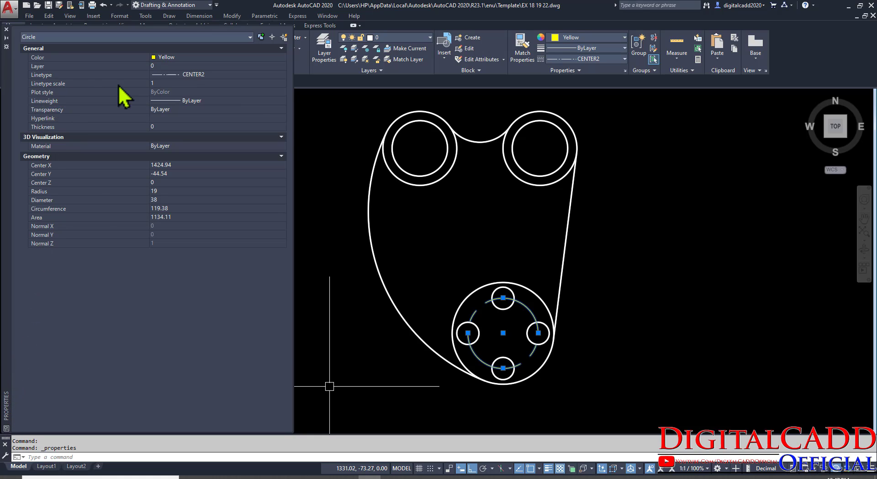
pyautogui.click(164, 84)
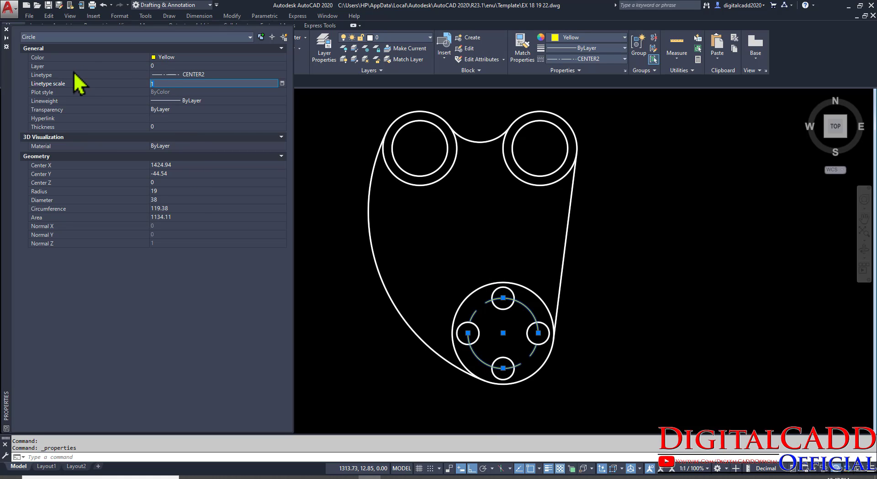
pyautogui.write('0.1')
pyautogui.press('Return')
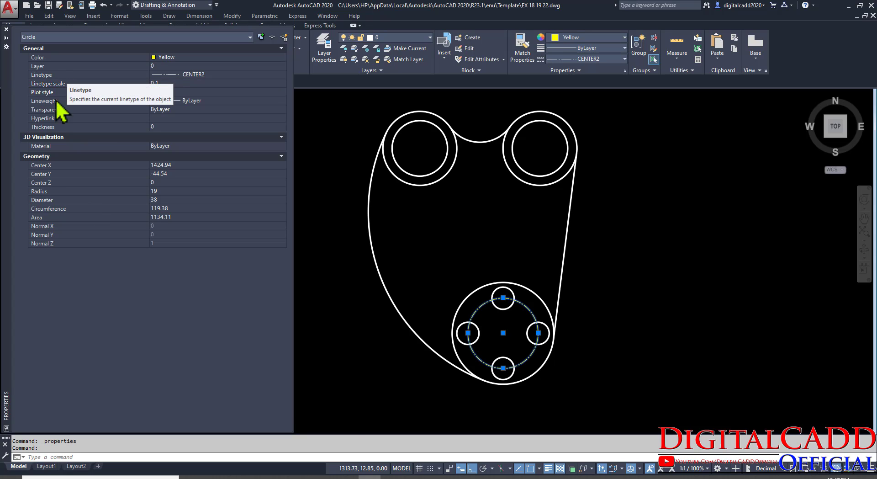
pyautogui.click(176, 84)
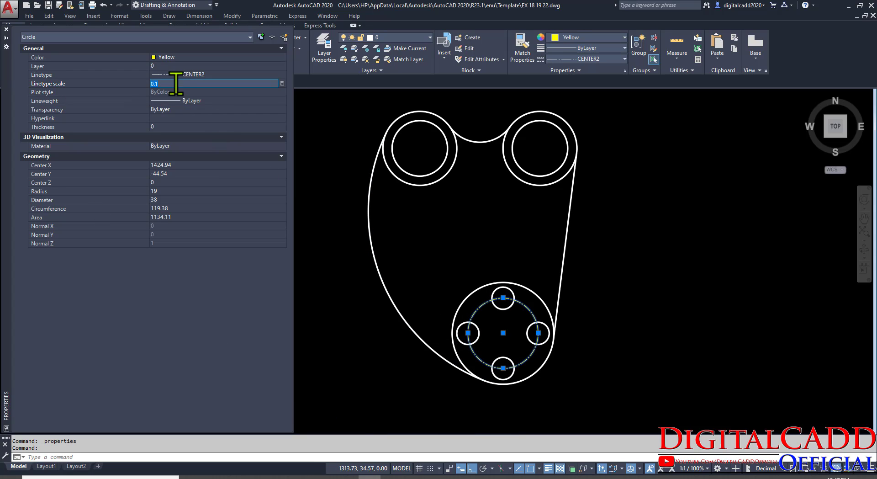
pyautogui.press('Return')
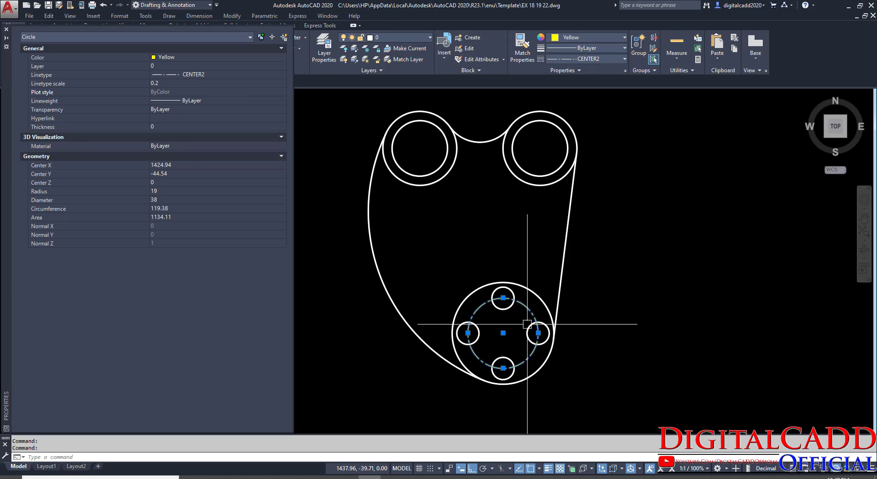
pyautogui.scroll(4, 524, 361)
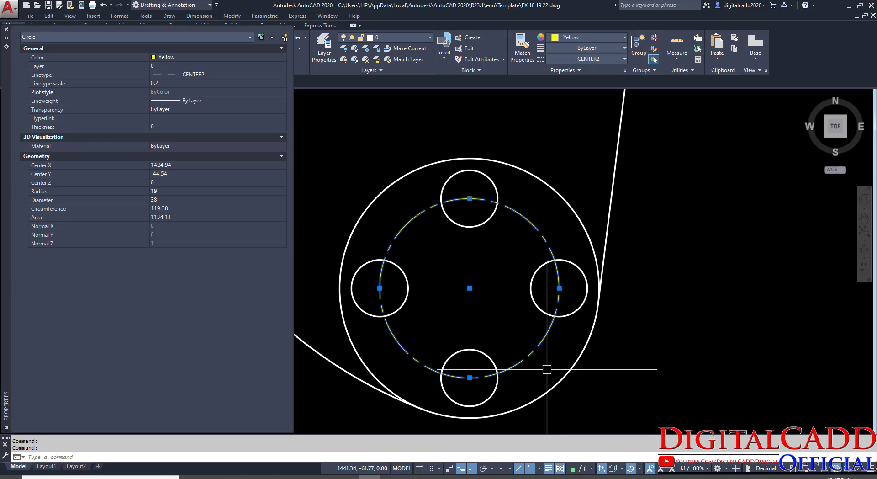
# Set the hole-pattern circle's linetype scale to 0.3, close its properties and clear the selection.
pyautogui.click(171, 85)
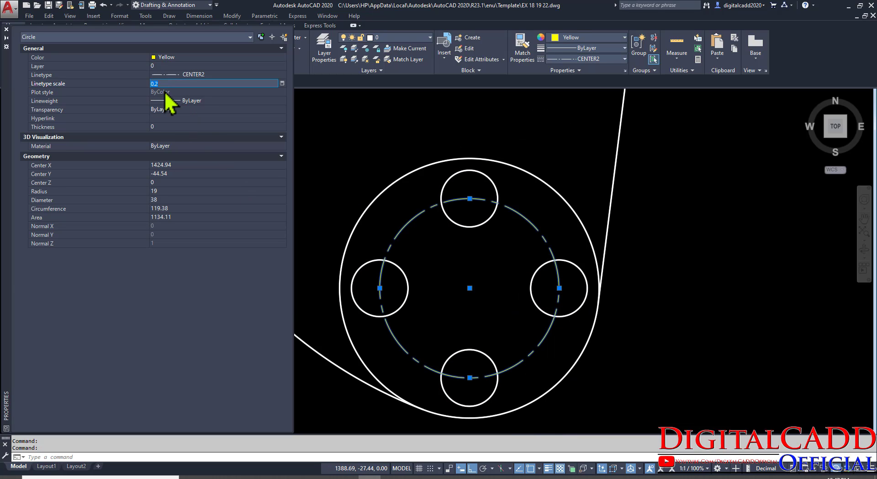
pyautogui.press('Return')
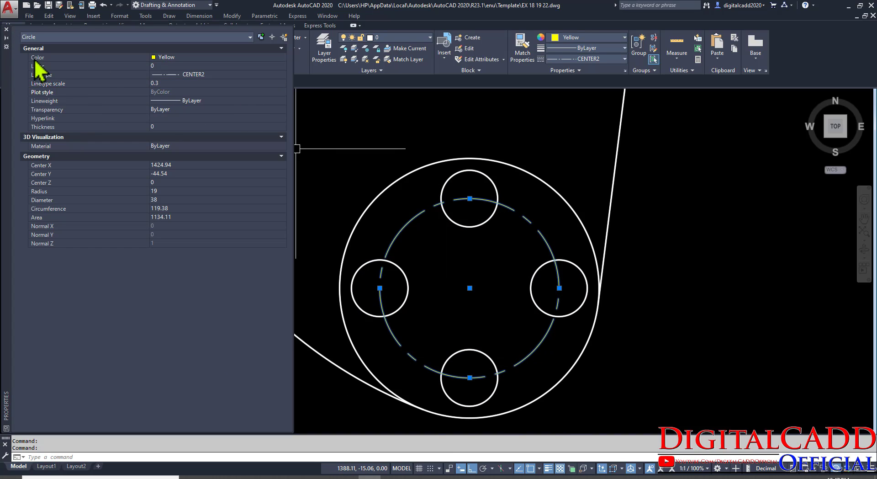
pyautogui.click(6, 29)
pyautogui.press('Escape')
pyautogui.scroll(-3, 457, 284)
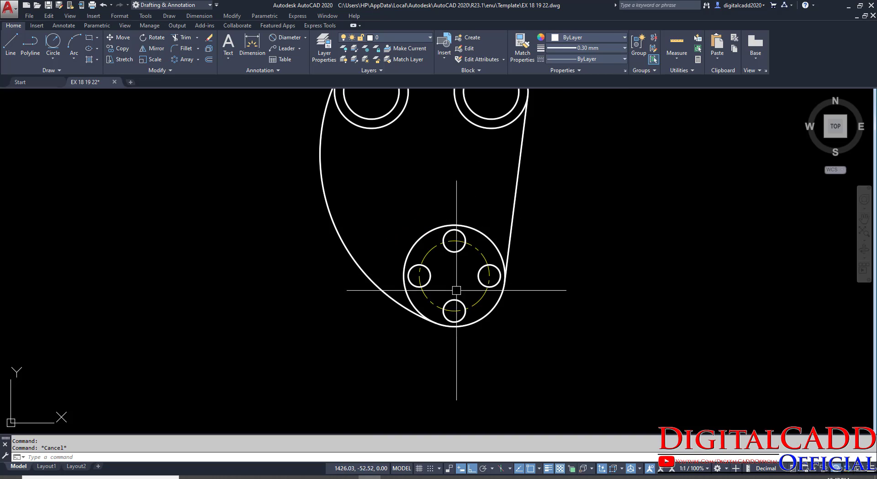
pyautogui.moveTo(454, 294)
pyautogui.mouseDown(button='middle')
pyautogui.moveTo(414, 353)
pyautogui.moveTo(454, 358)
pyautogui.mouseUp(button='middle')
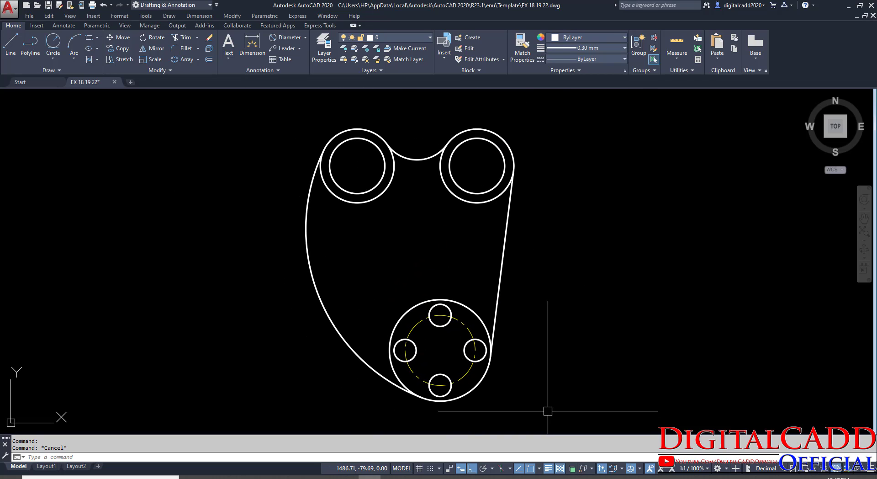
pyautogui.moveTo(509, 372); pyautogui.dragTo(471, 365, button='middle')
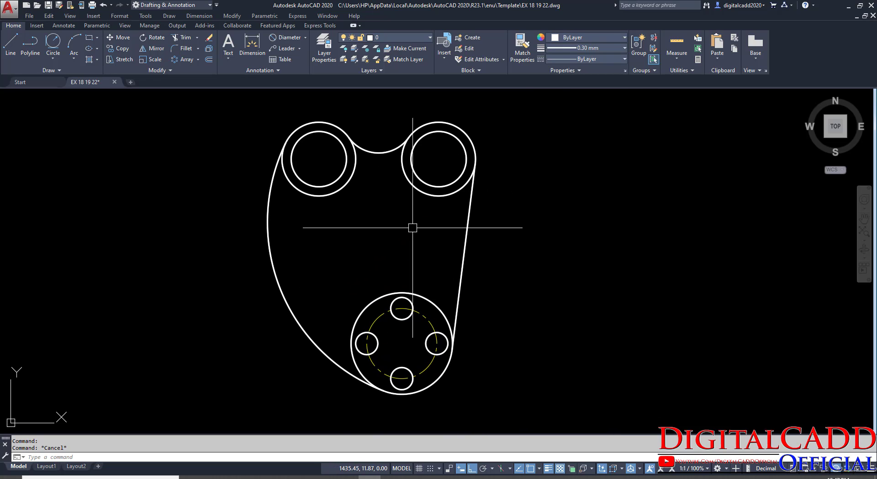
# Set the current object color to Yellow and the current lineweight to ByLayer.
pyautogui.click(66, 26)
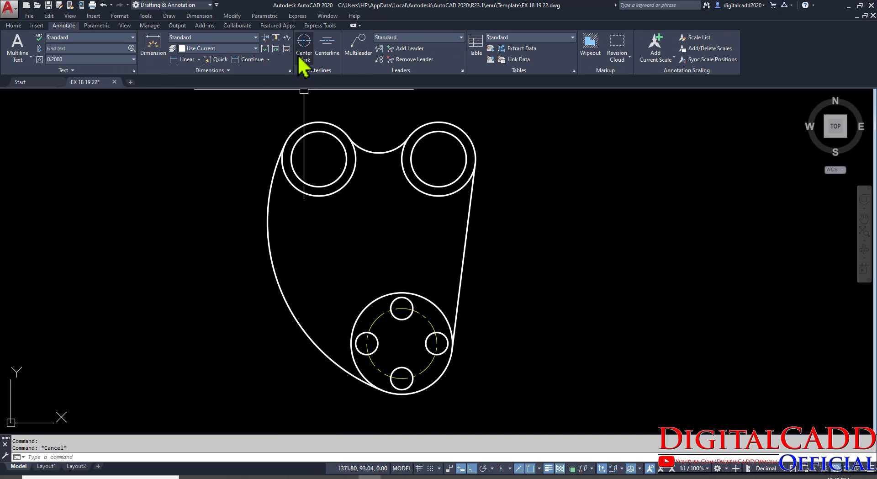
pyautogui.click(19, 27)
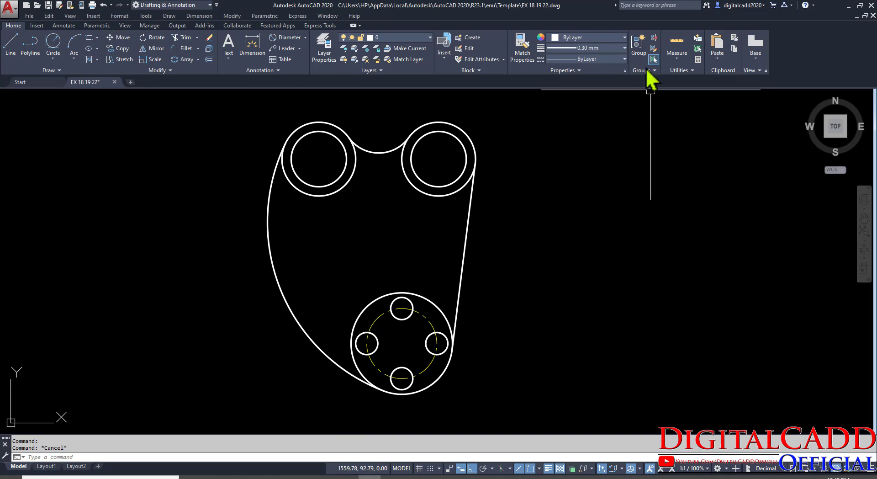
pyautogui.click(595, 37)
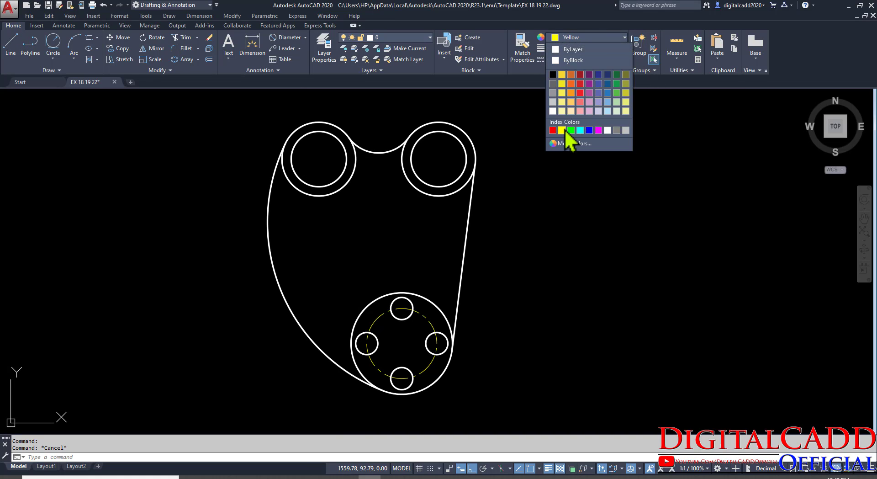
pyautogui.click(565, 130)
pyautogui.click(586, 48)
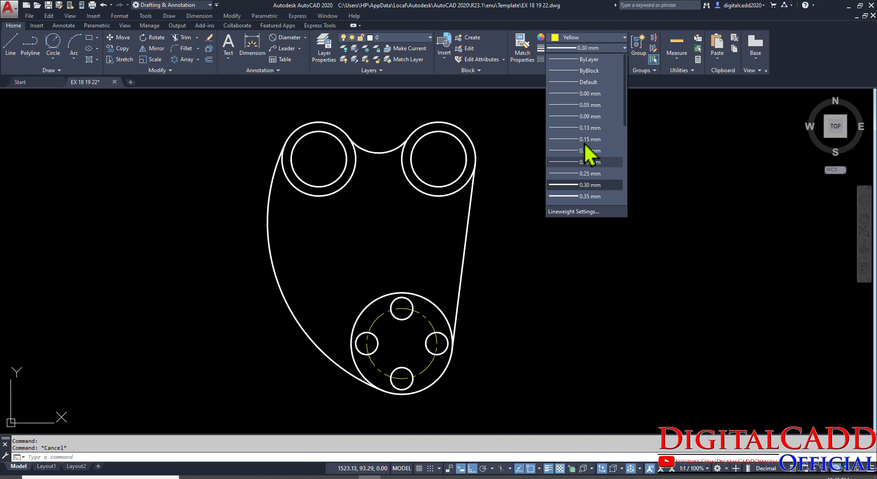
pyautogui.click(590, 60)
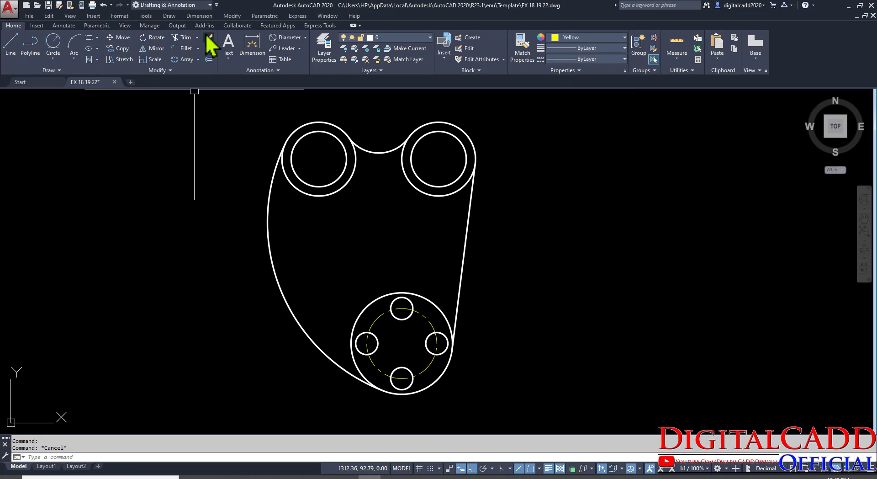
# Try adding center marks to the two upper outer circles, the lower outer circle and its four holes, and undo them.
pyautogui.click(64, 25)
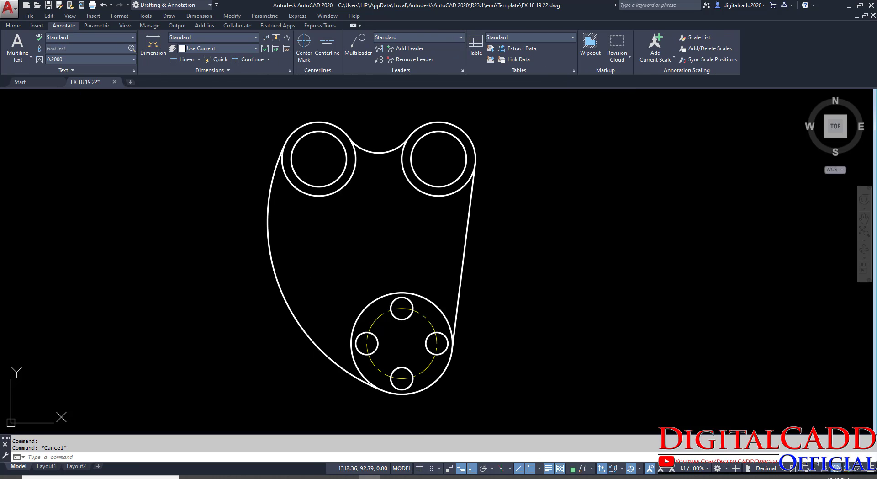
pyautogui.click(304, 44)
pyautogui.click(457, 127)
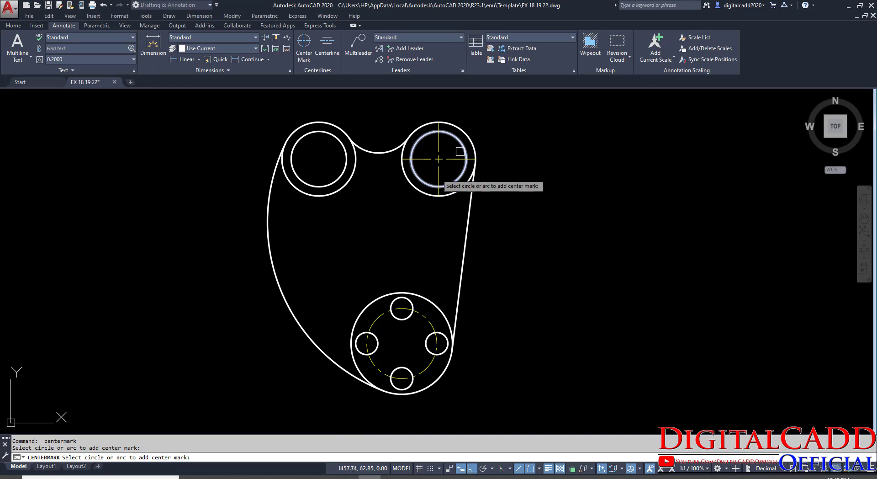
pyautogui.click(317, 191)
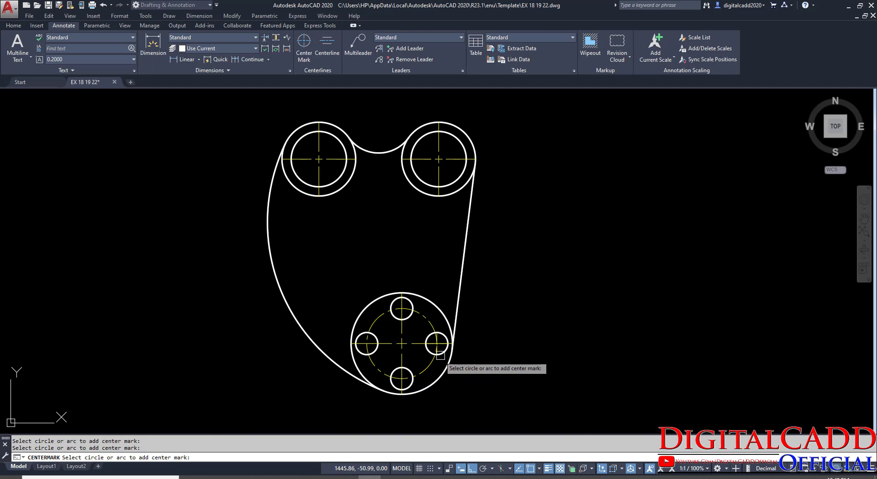
pyautogui.scroll(4, 438, 352)
pyautogui.scroll(-2, 317, 387)
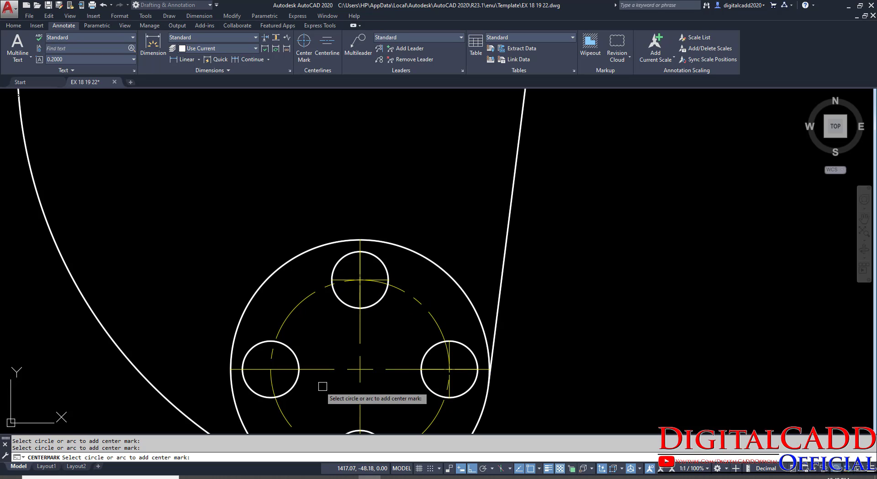
pyautogui.scroll(-3, 427, 361)
pyautogui.scroll(4, 399, 393)
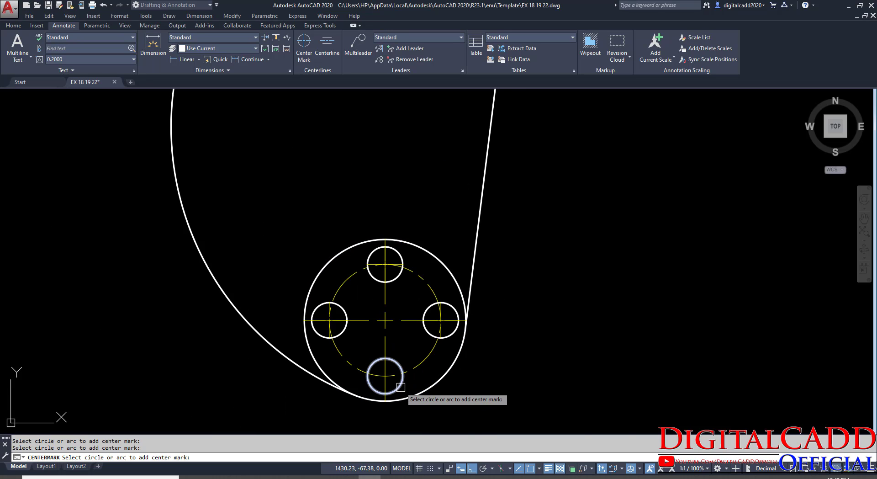
pyautogui.press('Escape')
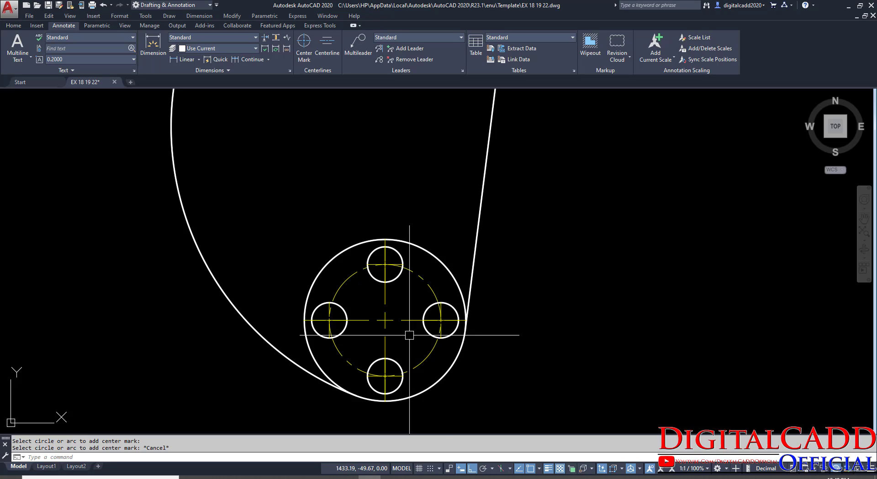
pyautogui.hotkey('ctrl', 'z')
pyautogui.scroll(-2, 445, 357)
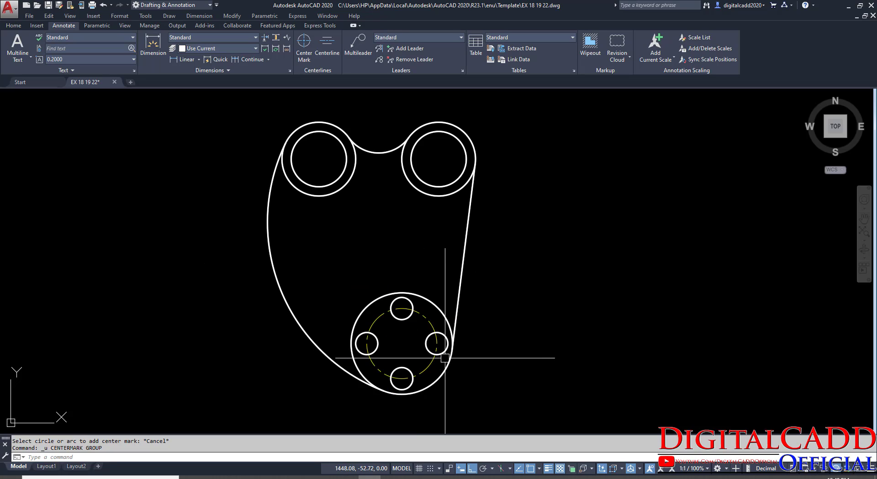
# Add center marks to the two upper outer circles and the lower outer circle of the Exercise 19 part.
pyautogui.click(302, 49)
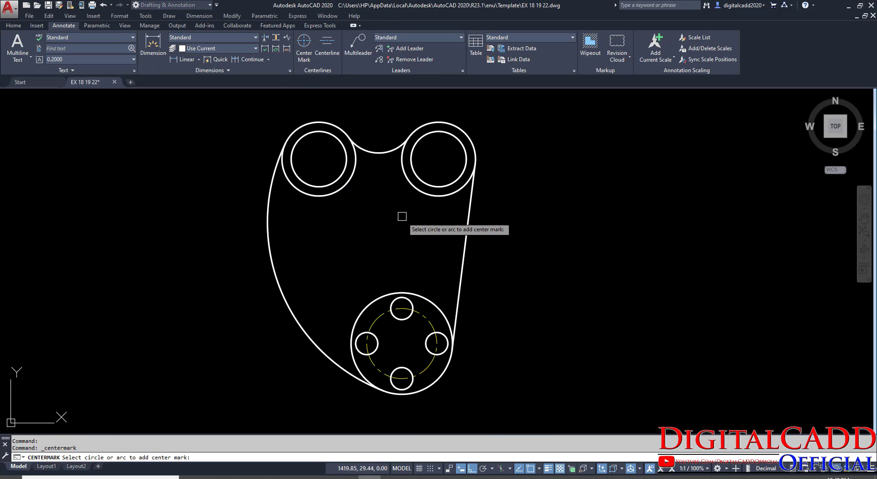
pyautogui.click(443, 196)
pyautogui.click(338, 195)
pyautogui.click(439, 306)
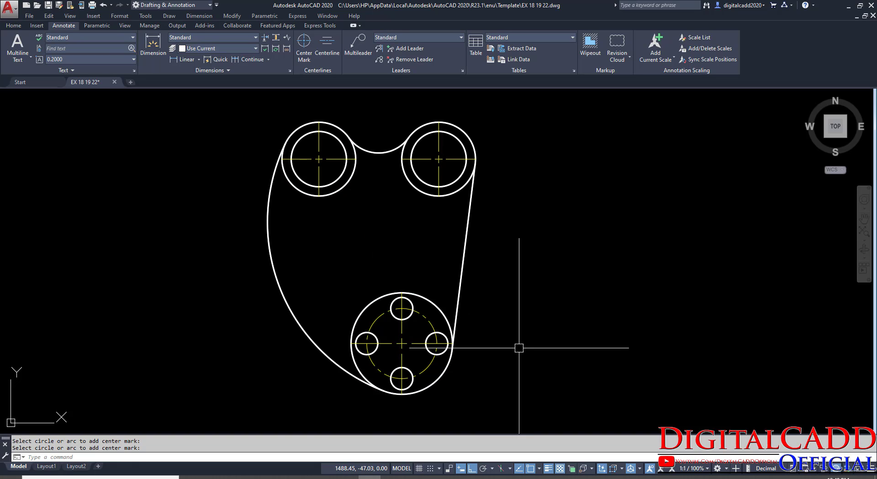
# Compare the Exercise 19 part and its center marks with the dimensioned Exercise 18 drawing.
pyautogui.moveTo(531, 326)
pyautogui.mouseDown(button='middle')
pyautogui.moveTo(491, 345)
pyautogui.moveTo(509, 355)
pyautogui.mouseUp(button='middle')
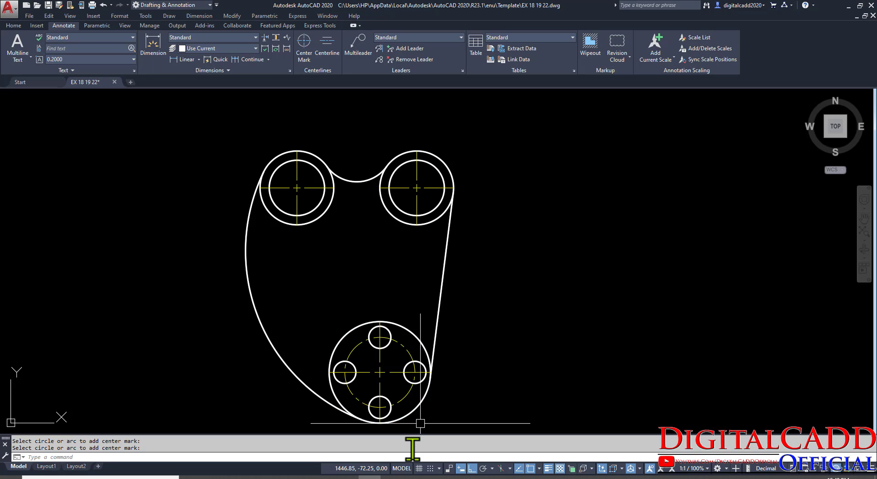
pyautogui.moveTo(396, 357)
pyautogui.mouseDown(button='middle')
pyautogui.moveTo(410, 345)
pyautogui.moveTo(404, 335)
pyautogui.mouseUp(button='middle')
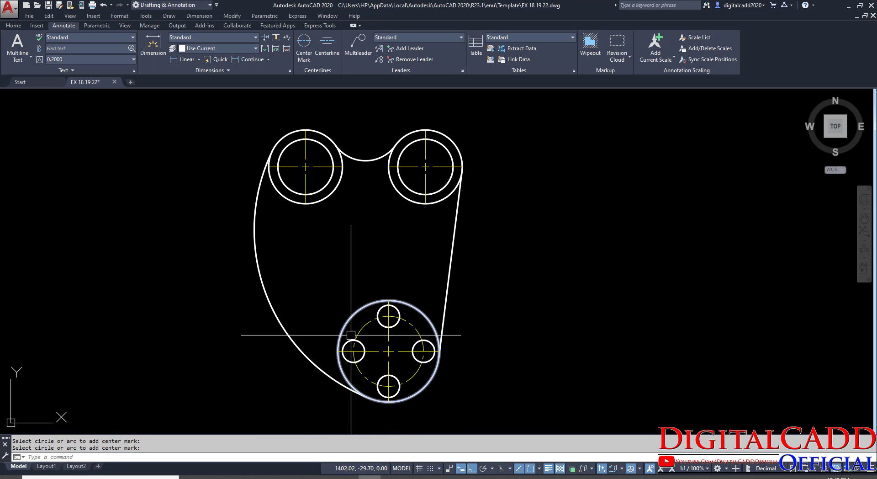
pyautogui.moveTo(470, 354); pyautogui.dragTo(589, 350, button='middle')
pyautogui.scroll(-4, 589, 341)
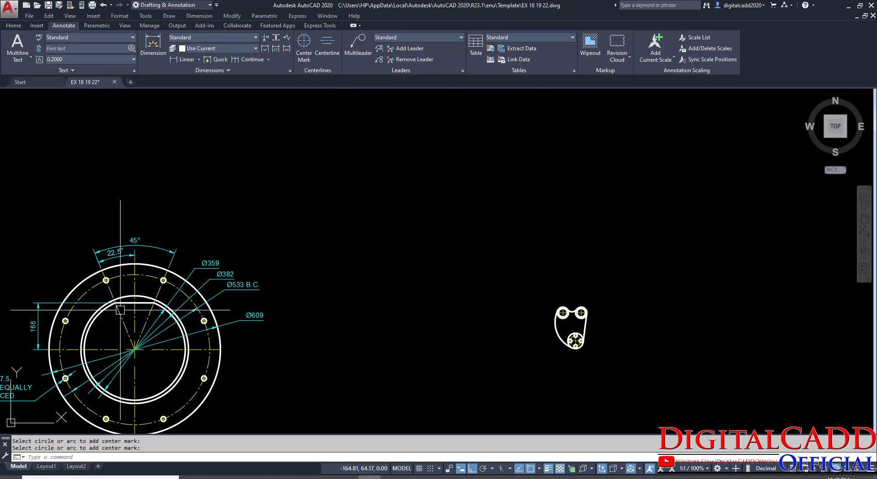
pyautogui.moveTo(210, 358); pyautogui.dragTo(193, 317, button='middle')
pyautogui.scroll(5, 562, 295)
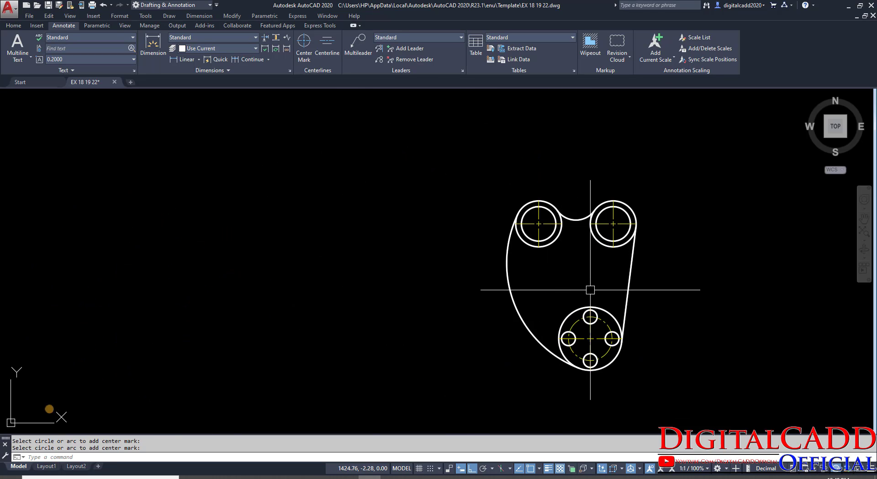
pyautogui.moveTo(570, 296); pyautogui.dragTo(394, 275, button='middle')
pyautogui.scroll(2, 393, 275)
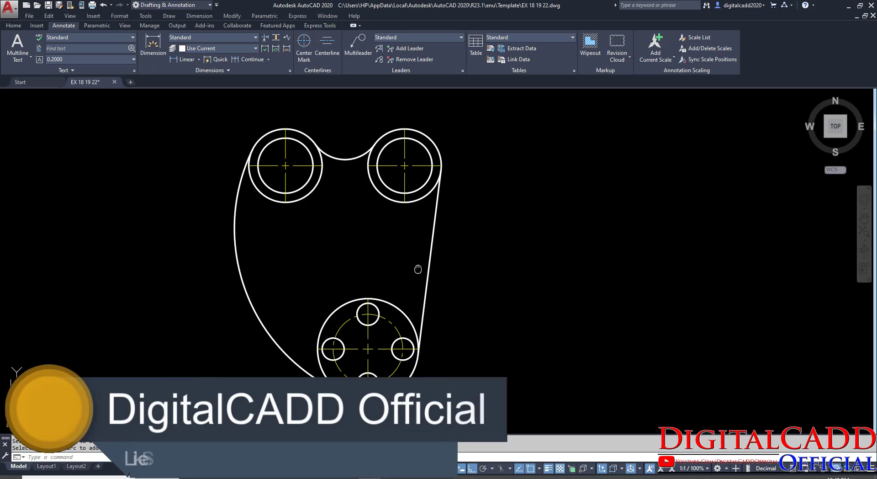
pyautogui.scroll(1, 419, 270)
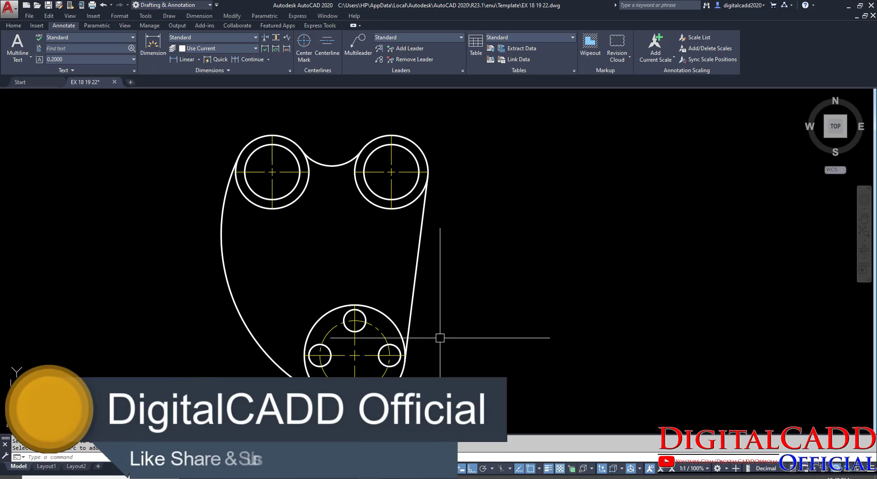
# Try a yellow diameter dimension on the upper-right outer circle and delete it.
pyautogui.click(14, 26)
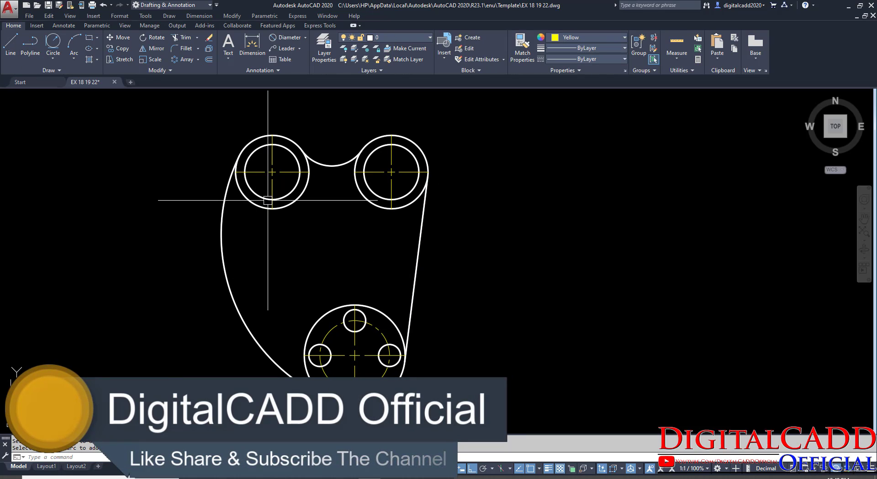
pyautogui.click(295, 38)
pyautogui.click(417, 145)
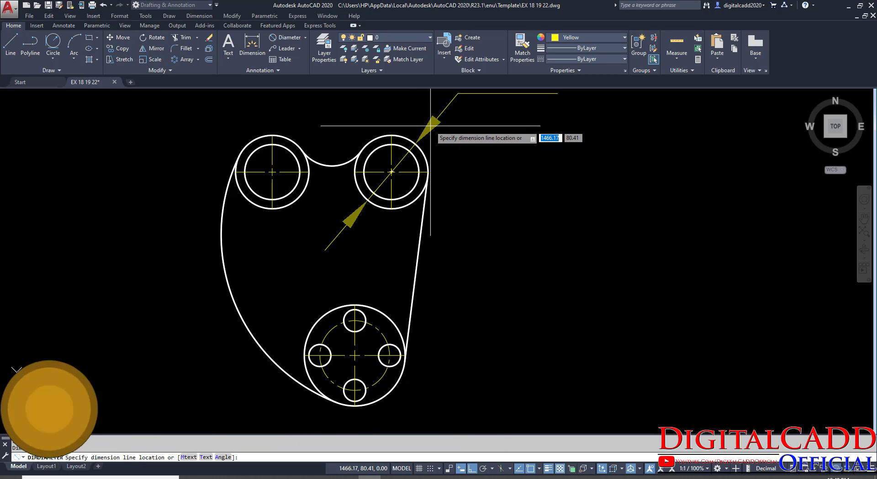
pyautogui.moveTo(468, 162); pyautogui.dragTo(441, 275, button='middle')
pyautogui.click(490, 238)
pyautogui.click(426, 177)
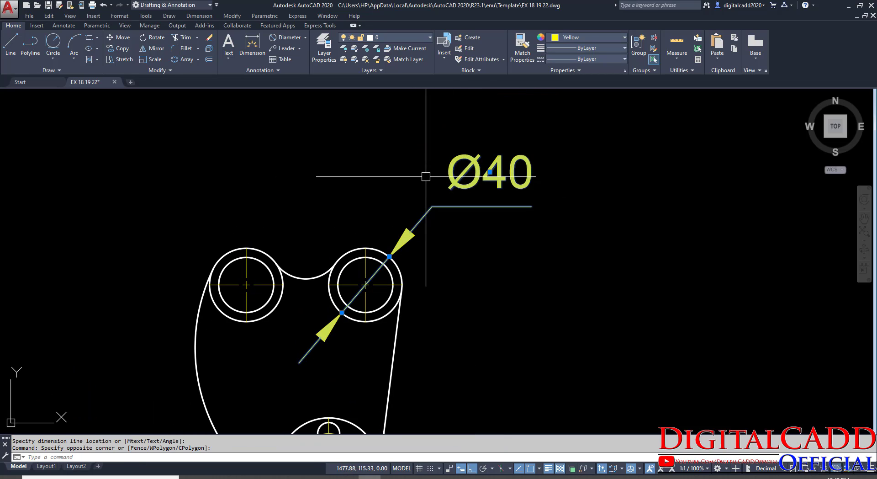
pyautogui.press('Delete')
# Set the current object color to Cyan and add diameter dimensions to the upper-right outer and inner circles.
pyautogui.click(561, 36)
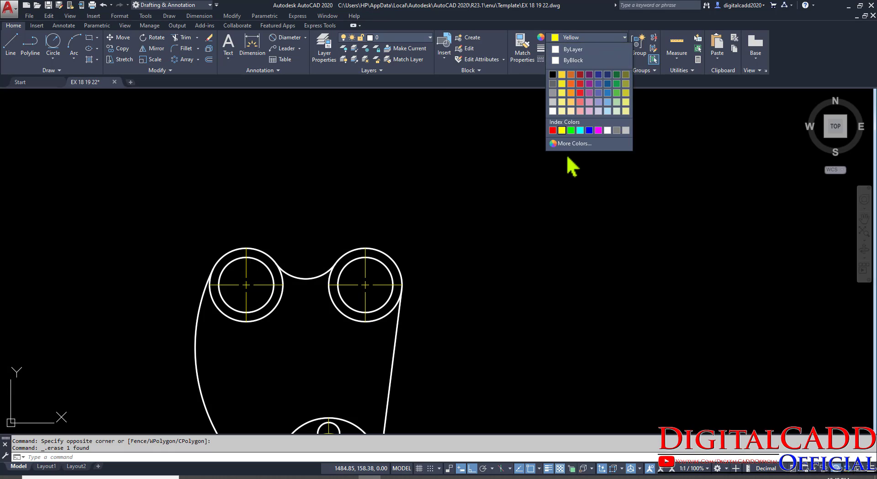
pyautogui.click(580, 131)
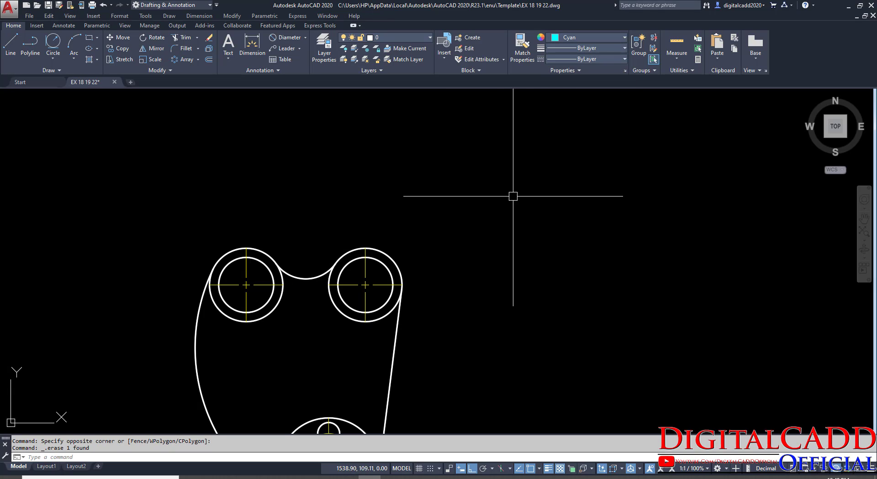
pyautogui.click(286, 37)
pyautogui.click(395, 263)
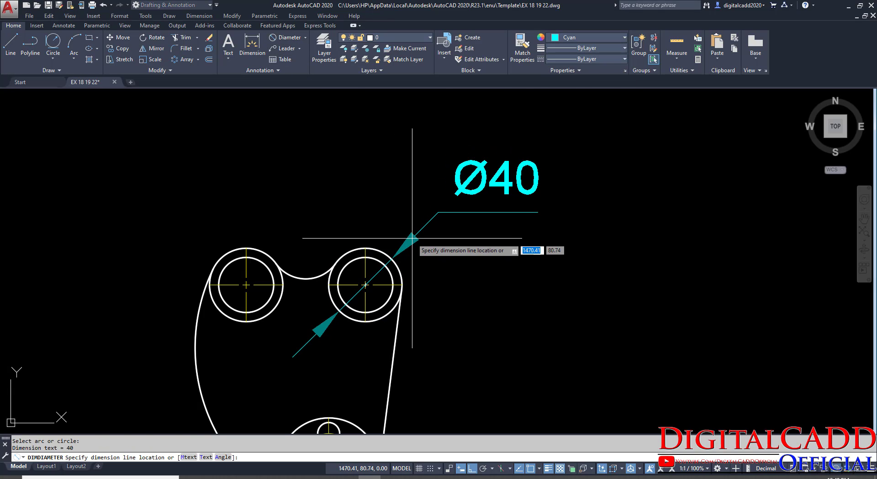
pyautogui.click(400, 269)
pyautogui.press('Return')
pyautogui.click(392, 277)
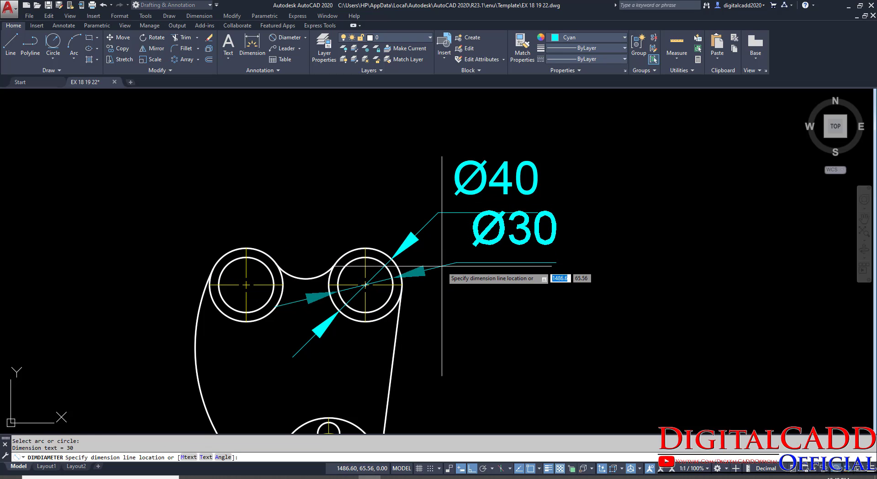
pyautogui.click(437, 272)
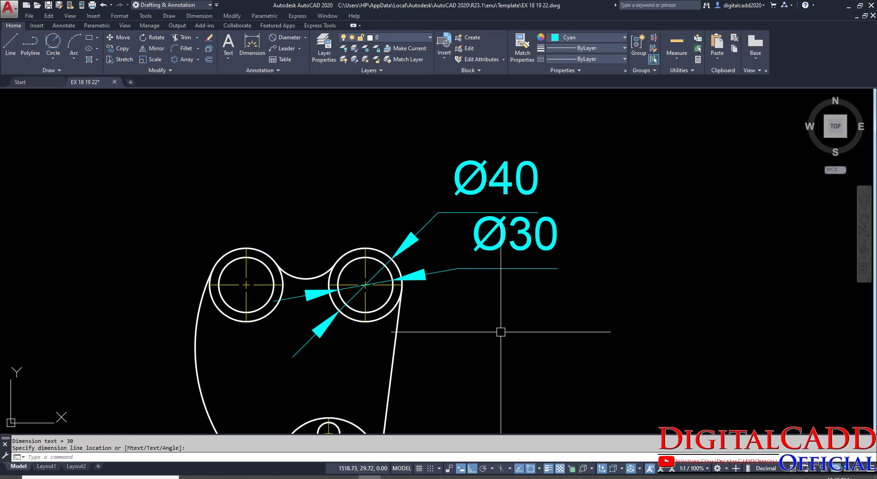
# Compare the text and arrow size of the new diameter dimensions with those on the Exercise 18 drawing.
pyautogui.moveTo(525, 314)
pyautogui.mouseDown(button='middle')
pyautogui.moveTo(558, 276)
pyautogui.moveTo(639, 254)
pyautogui.mouseUp(button='middle')
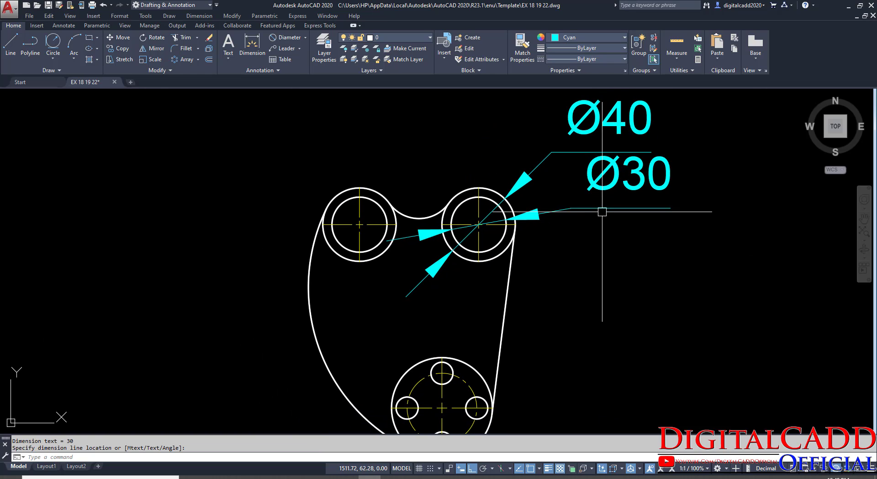
pyautogui.scroll(-10, 614, 227)
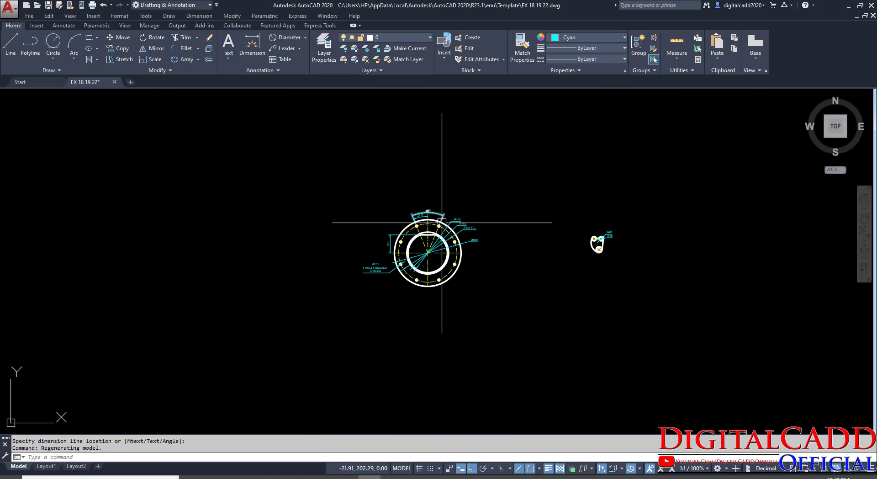
pyautogui.scroll(6, 439, 233)
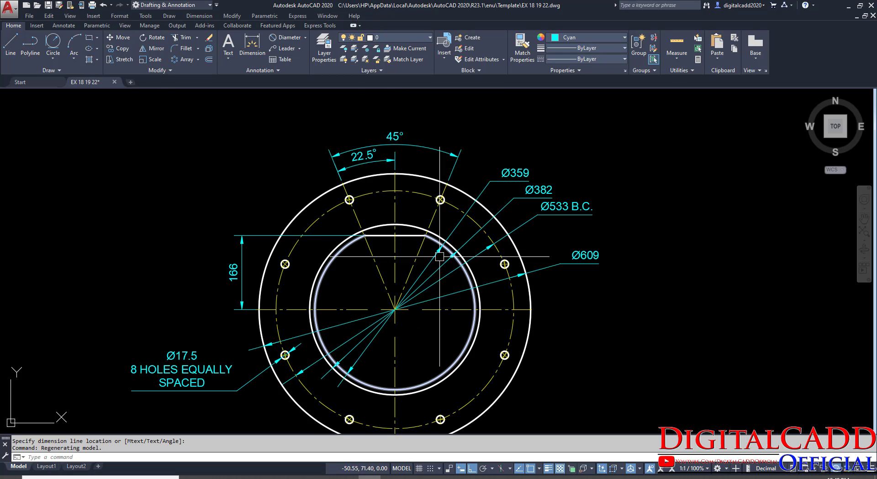
pyautogui.moveTo(524, 276); pyautogui.dragTo(438, 255, button='middle')
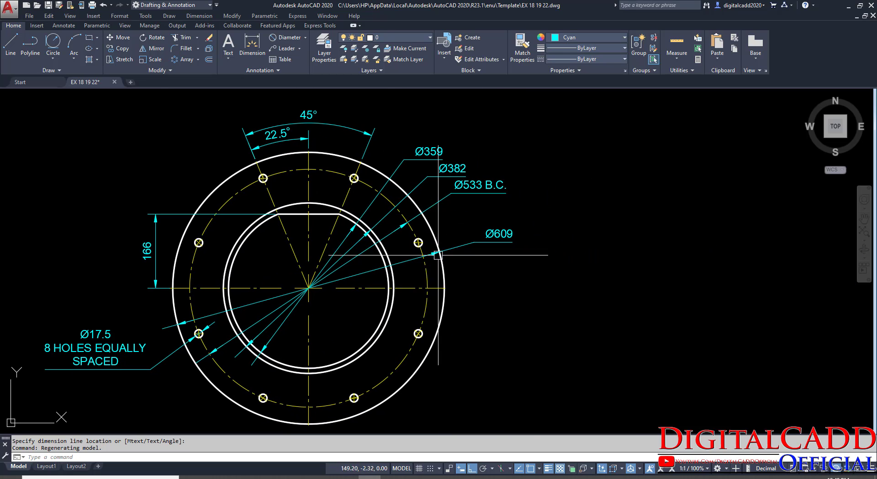
pyautogui.scroll(-6, 384, 287)
pyautogui.scroll(8, 561, 275)
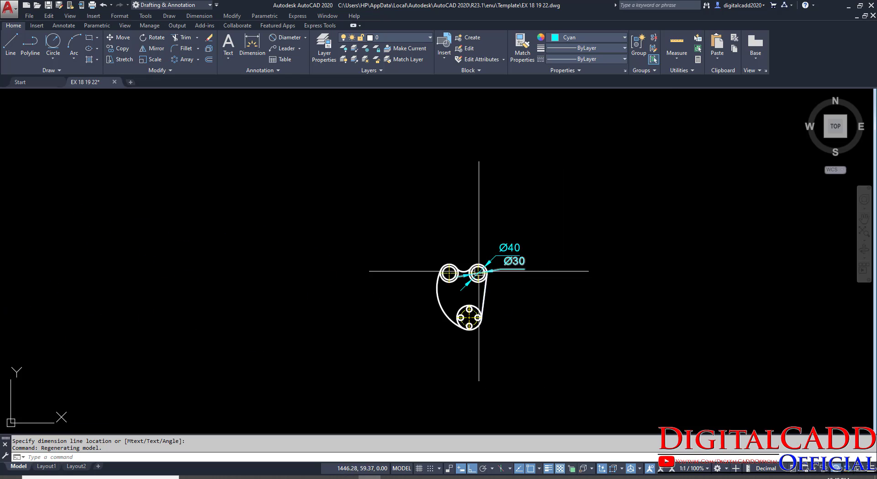
pyautogui.moveTo(524, 335); pyautogui.dragTo(466, 315, button='middle')
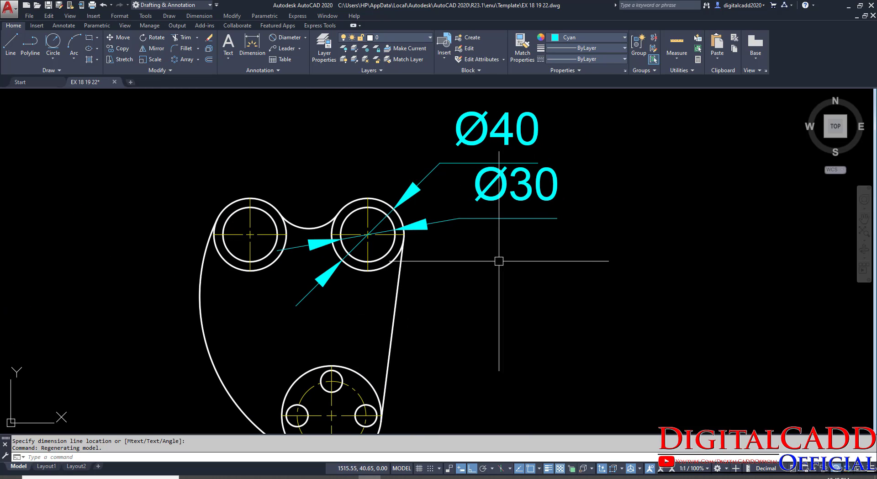
pyautogui.moveTo(499, 261); pyautogui.dragTo(530, 234, button='middle')
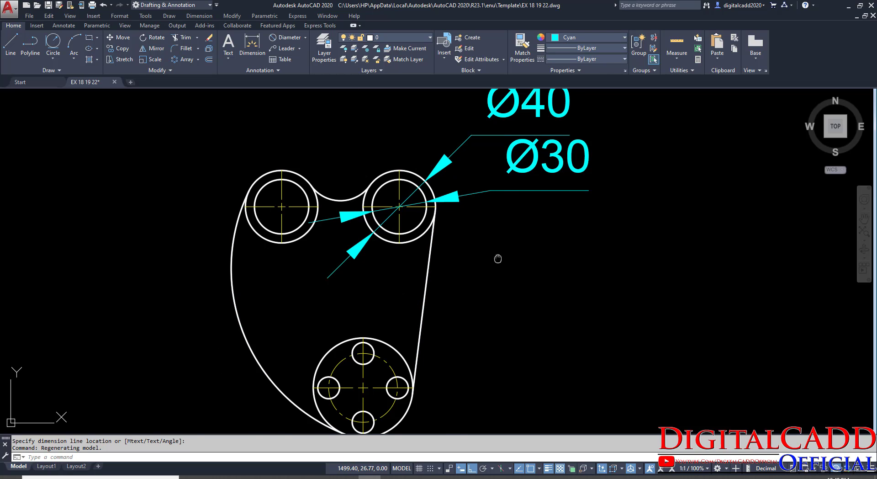
pyautogui.moveTo(498, 259); pyautogui.dragTo(421, 313, button='middle')
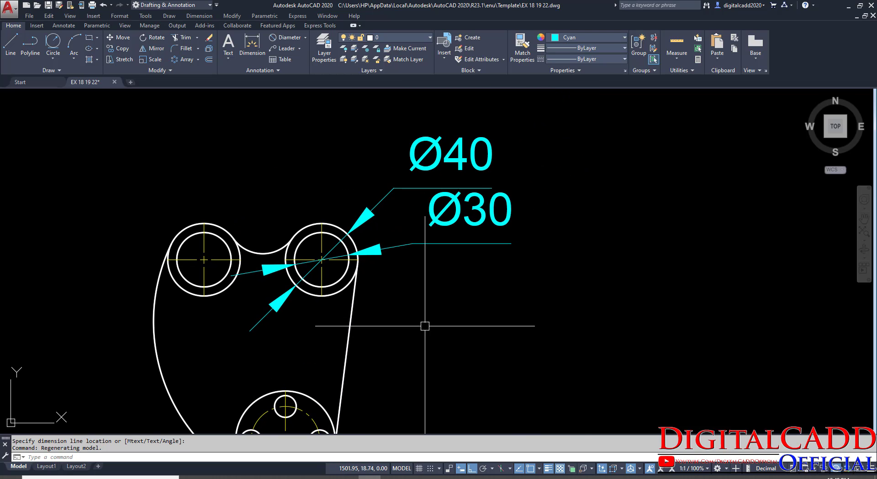
pyautogui.moveTo(427, 290); pyautogui.dragTo(484, 312, button='middle')
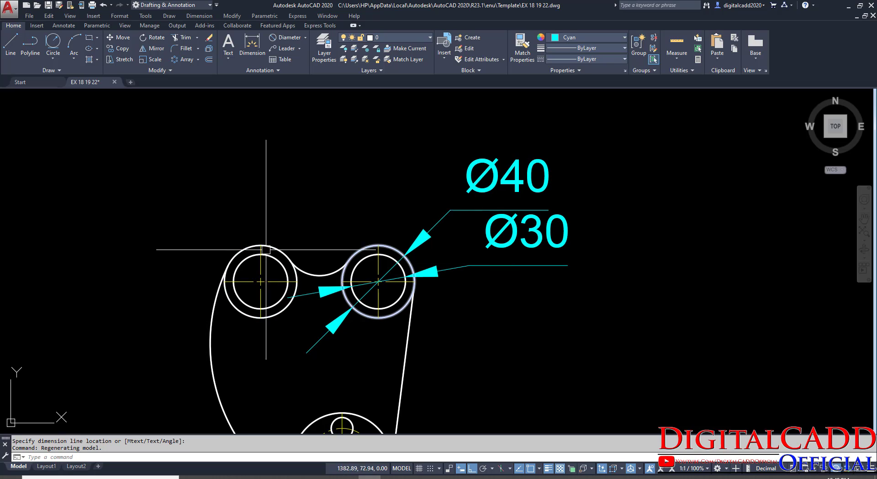
# Add diameter dimensions to the lower outer circle and the hole-pattern circle, placing both below and right of the part.
pyautogui.click(282, 38)
pyautogui.moveTo(412, 432); pyautogui.dragTo(389, 256, button='middle')
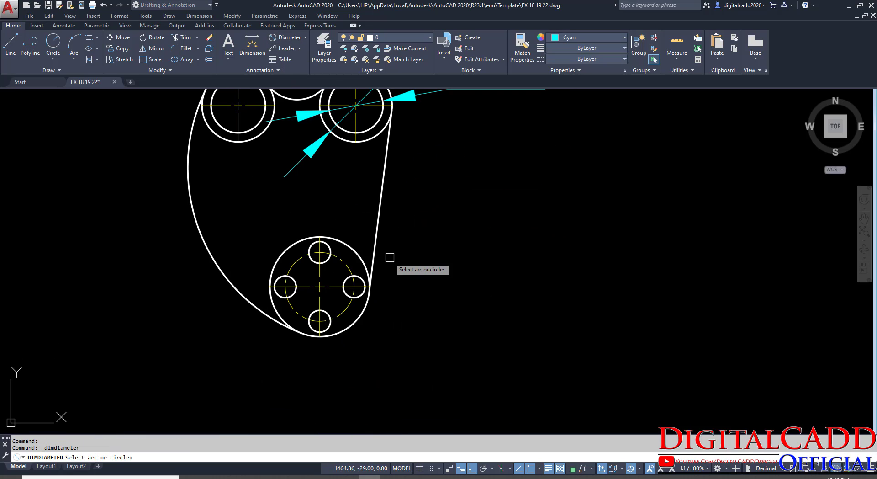
pyautogui.click(362, 259)
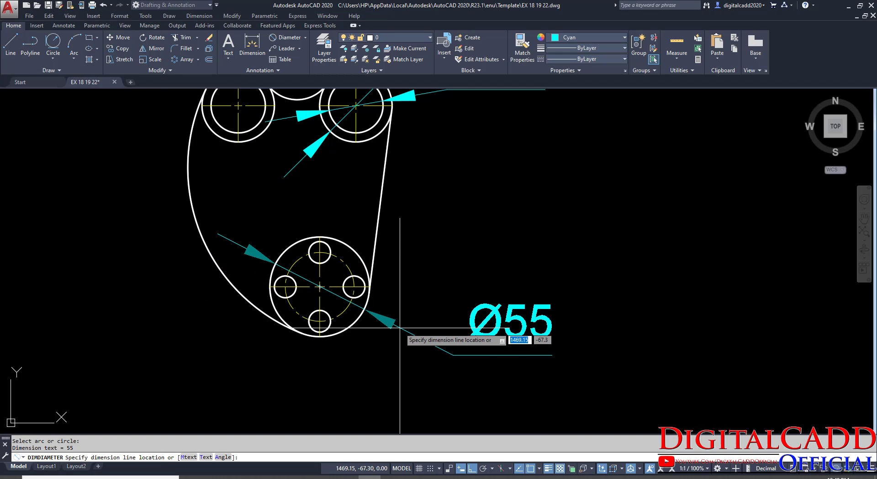
pyautogui.click(369, 328)
pyautogui.press('Return')
pyautogui.click(296, 313)
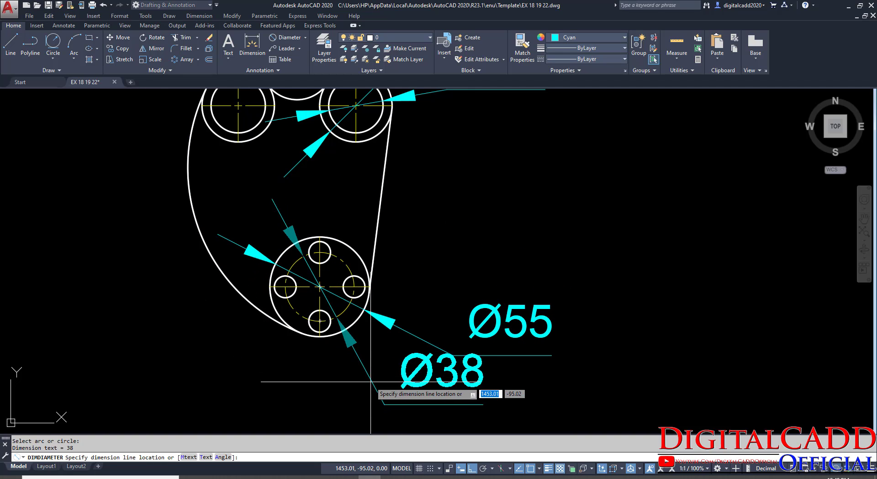
pyautogui.click(368, 400)
# Select all four diameter dimensions and set their arrow size to 0.1 in their properties.
pyautogui.click(548, 282)
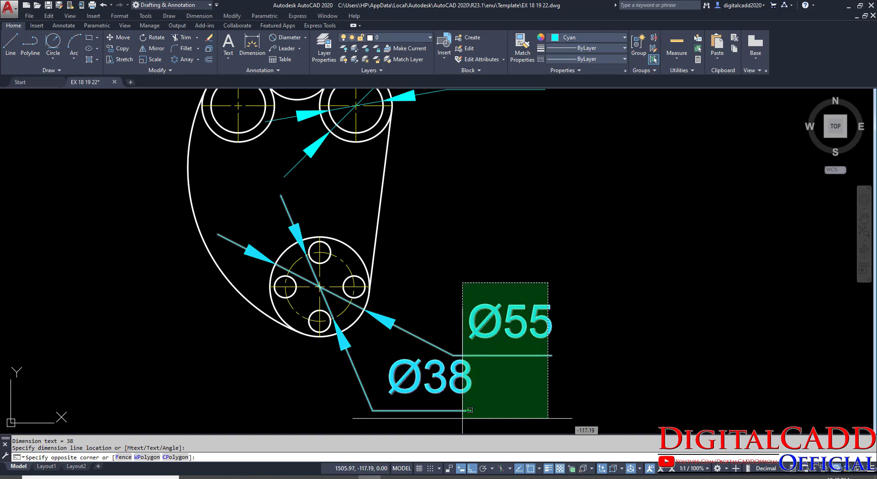
pyautogui.click(453, 413)
pyautogui.moveTo(494, 203); pyautogui.dragTo(462, 408, button='middle')
pyautogui.click(544, 356)
pyautogui.click(434, 166)
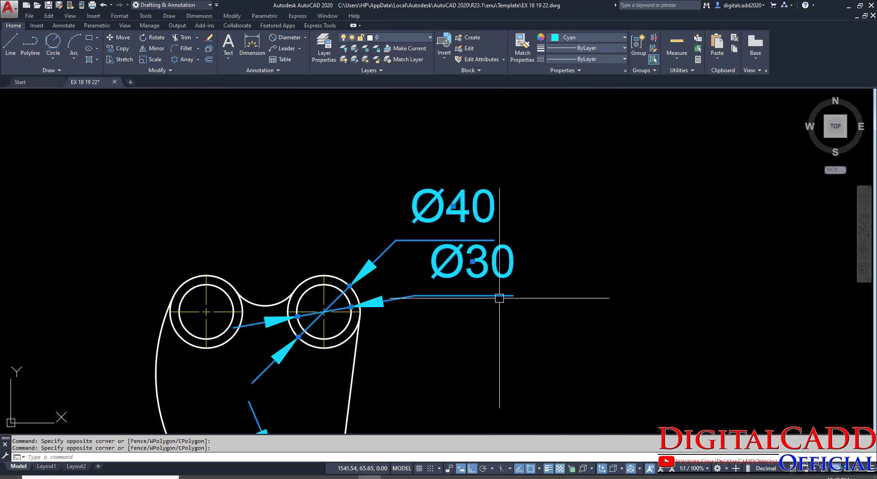
pyautogui.hotkey('ctrl', '1')
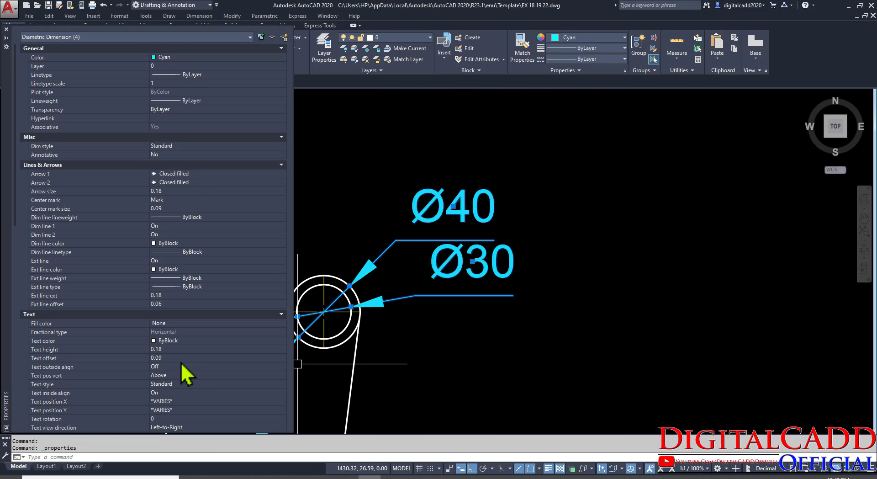
pyautogui.click(168, 191)
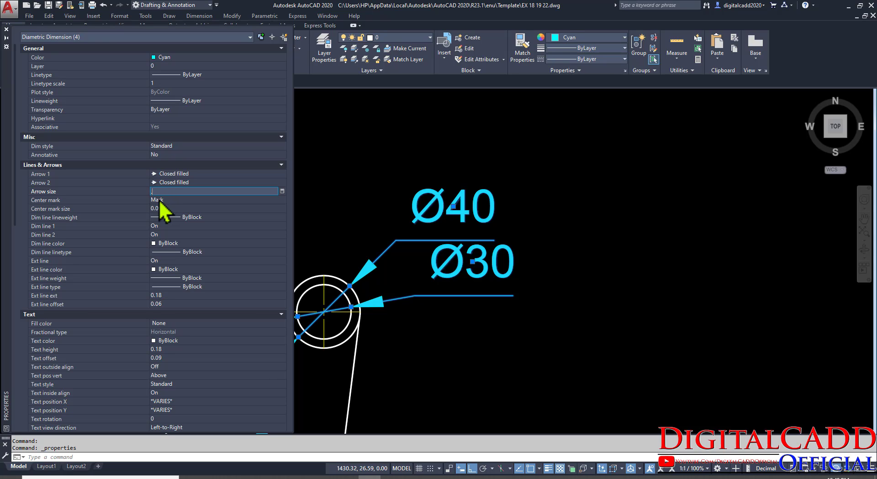
pyautogui.write('0.1')
pyautogui.click(158, 201)
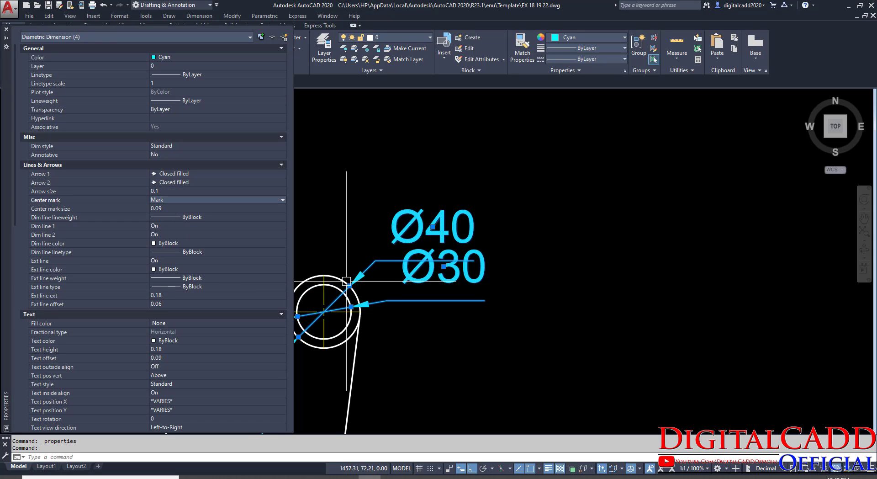
# Reduce the arrow size of the four selected diameter dimensions to 0.05.
pyautogui.moveTo(347, 281); pyautogui.dragTo(482, 251, button='middle')
pyautogui.click(166, 191)
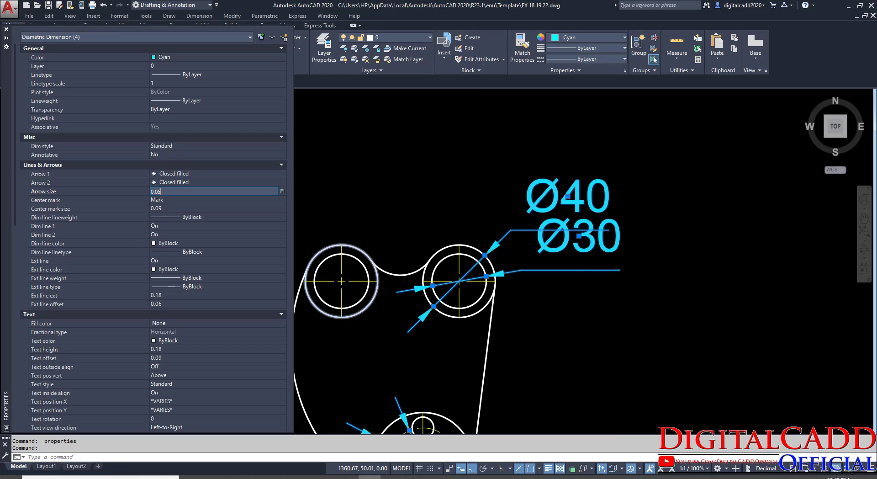
pyautogui.write('0.05')
pyautogui.click(154, 201)
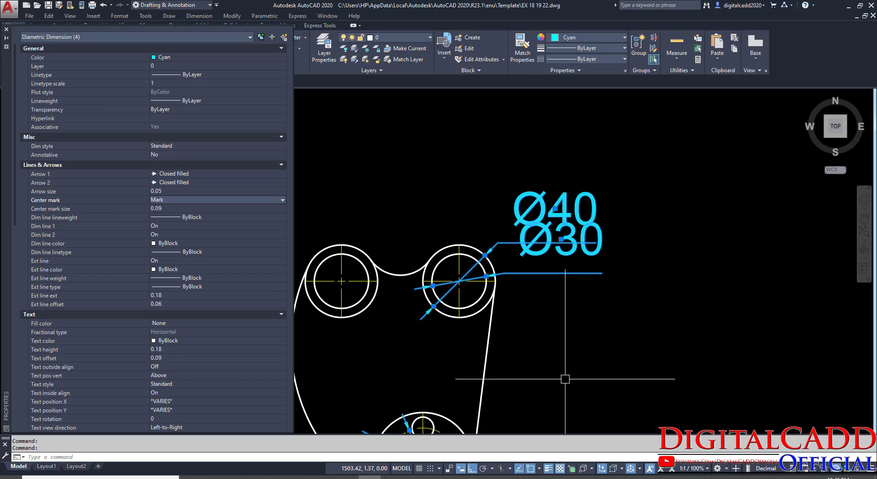
# Set the text height of the four selected diameter dimensions to 0.05.
pyautogui.click(168, 349)
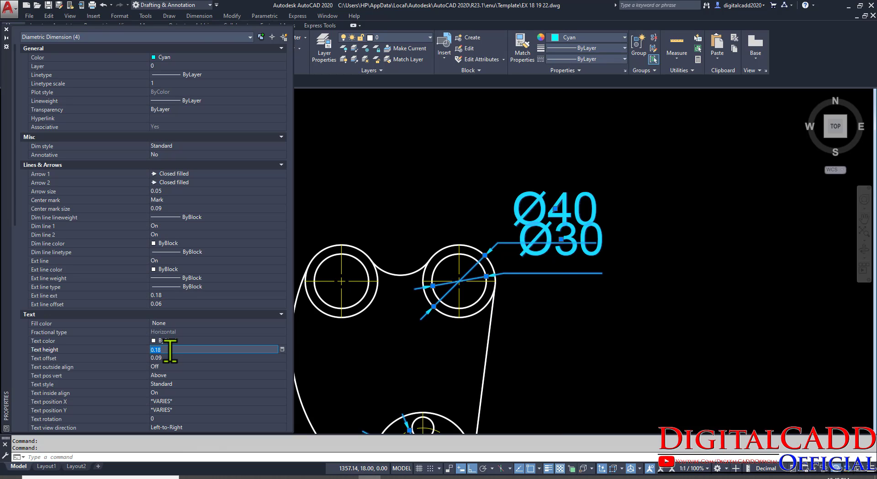
pyautogui.write('0.05')
pyautogui.click(168, 358)
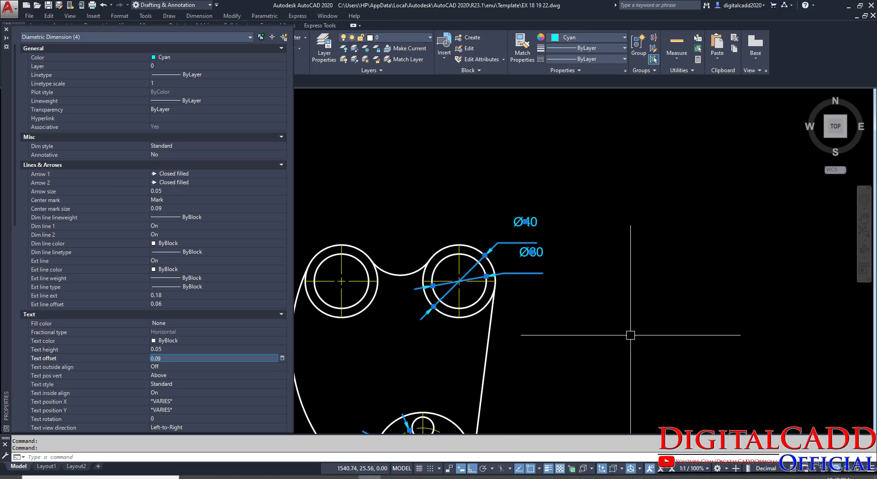
pyautogui.moveTo(520, 298)
pyautogui.mouseDown(button='middle')
pyautogui.moveTo(611, 249)
pyautogui.moveTo(594, 255)
pyautogui.mouseUp(button='middle')
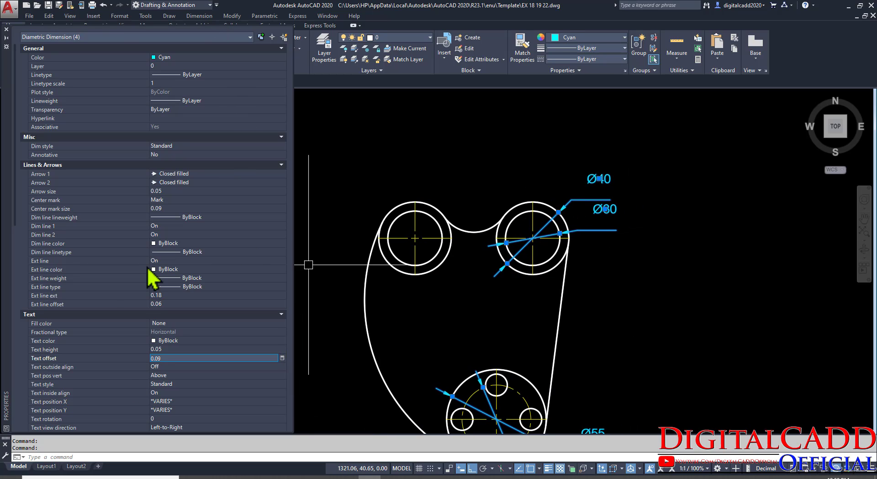
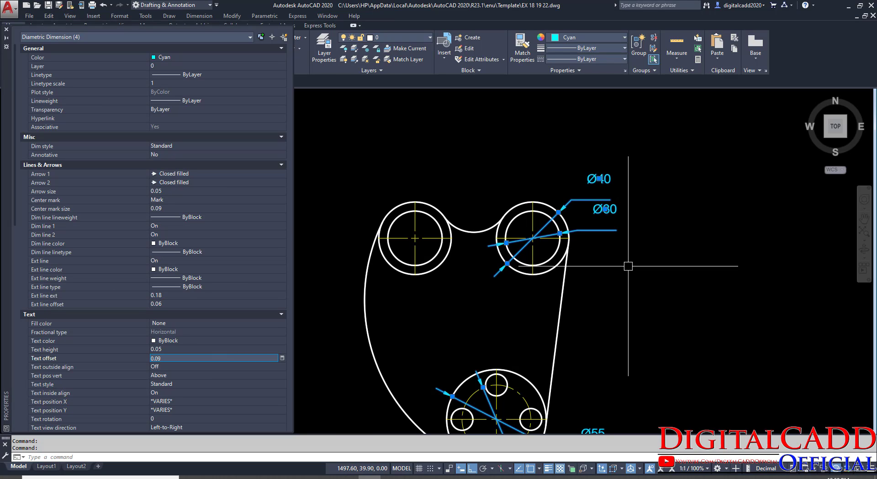
pyautogui.scroll(4, 613, 224)
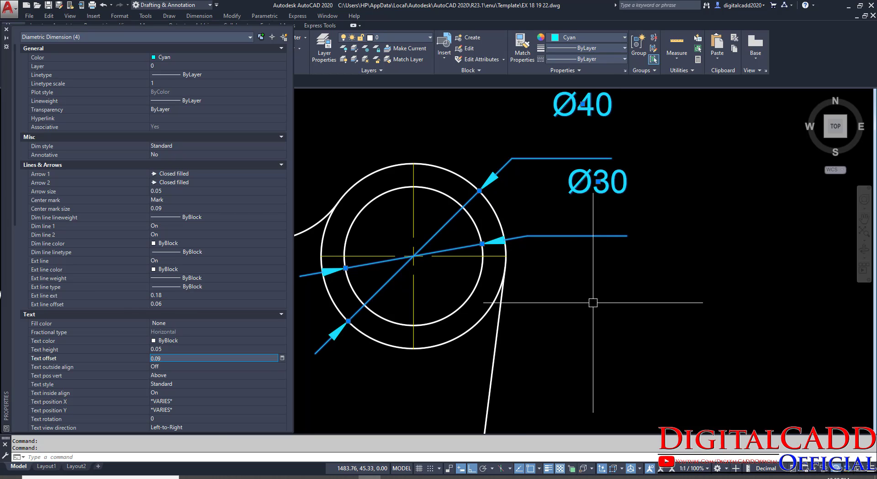
pyautogui.scroll(-1, 593, 303)
pyautogui.moveTo(593, 328); pyautogui.dragTo(632, 304, button='middle')
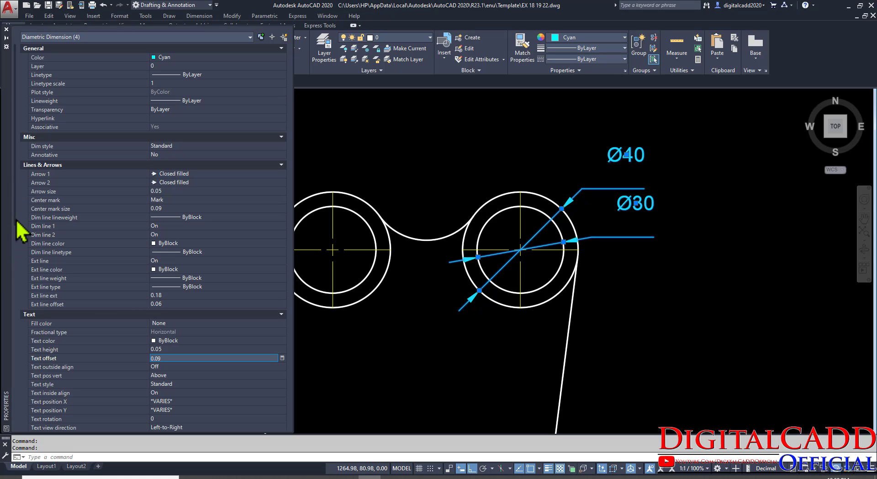
# Try a text offset of 0.03 on the four selected diameter dimensions.
pyautogui.moveTo(16, 220); pyautogui.dragTo(15, 271)
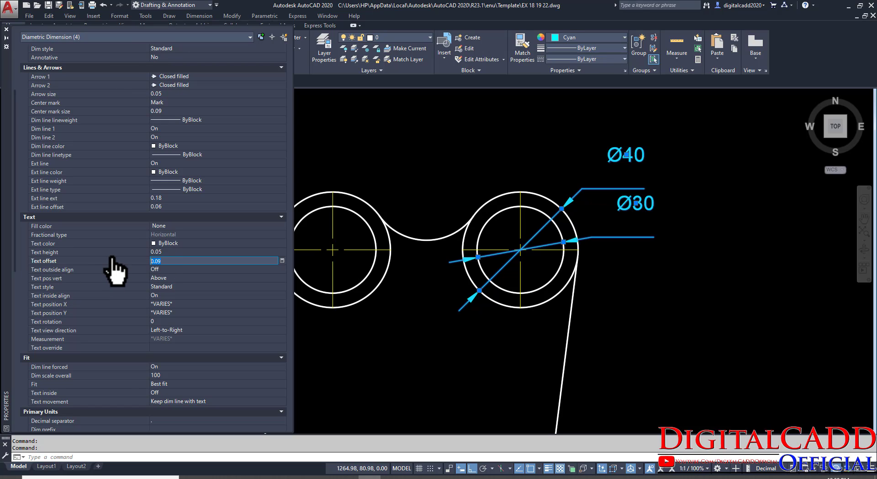
pyautogui.write('.03')
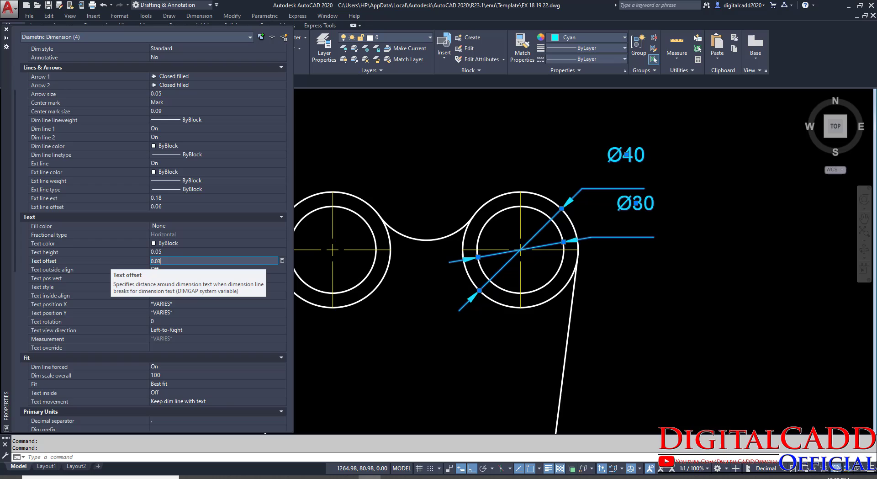
pyautogui.press('Return')
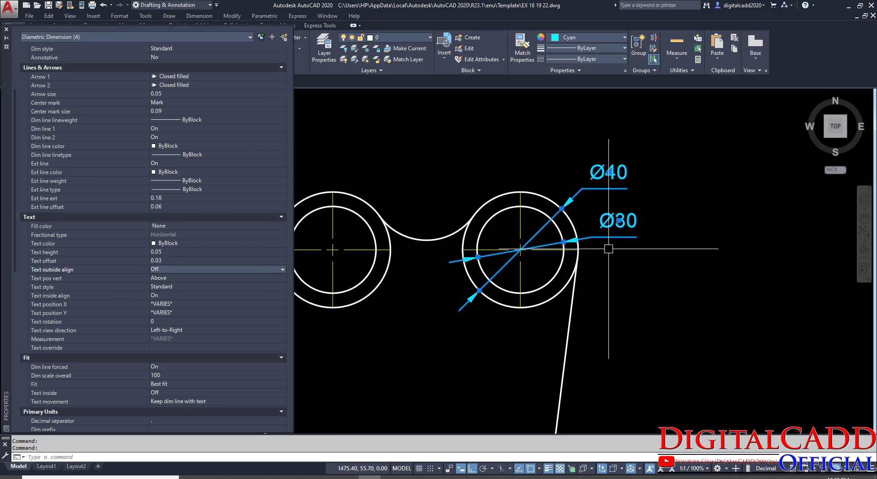
# Set the text offset of the four diameter dimensions to 0.02, then deselect them and close their properties.
pyautogui.click(168, 261)
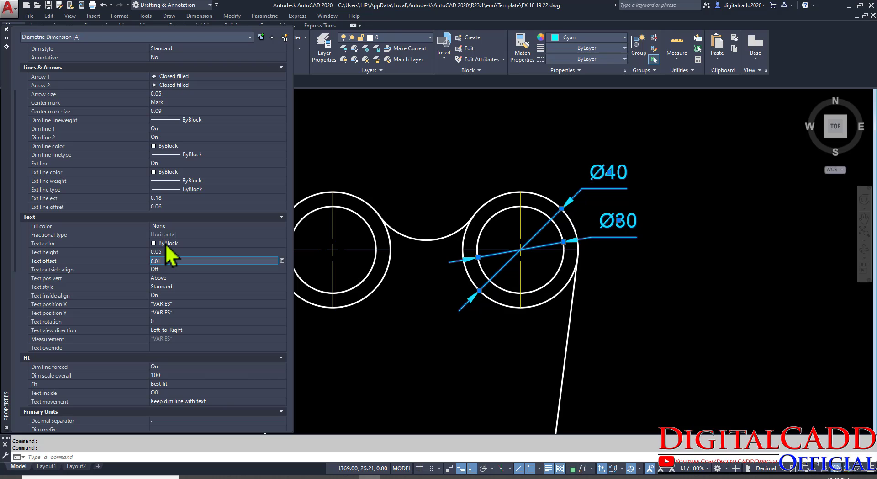
pyautogui.press('Return')
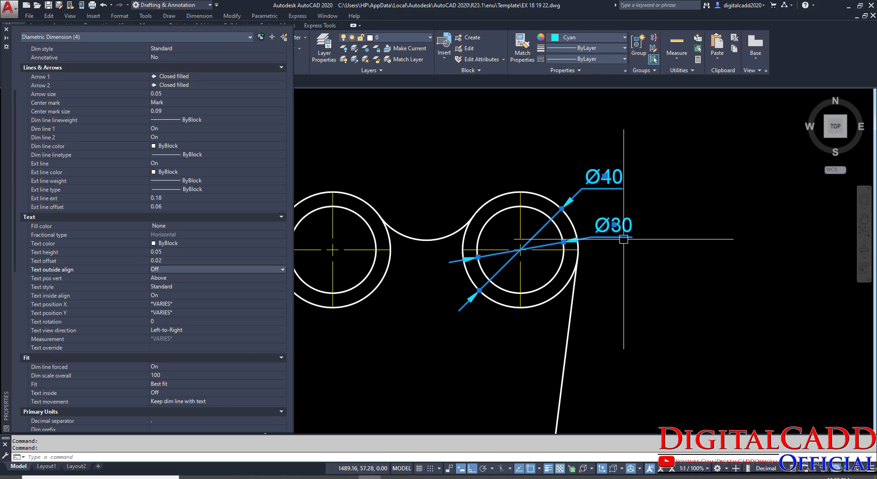
pyautogui.moveTo(530, 268)
pyautogui.mouseDown(button='middle')
pyautogui.moveTo(580, 224)
pyautogui.moveTo(599, 124)
pyautogui.moveTo(556, 96)
pyautogui.moveTo(550, 171)
pyautogui.mouseUp(button='middle')
pyautogui.scroll(-1, 545, 193)
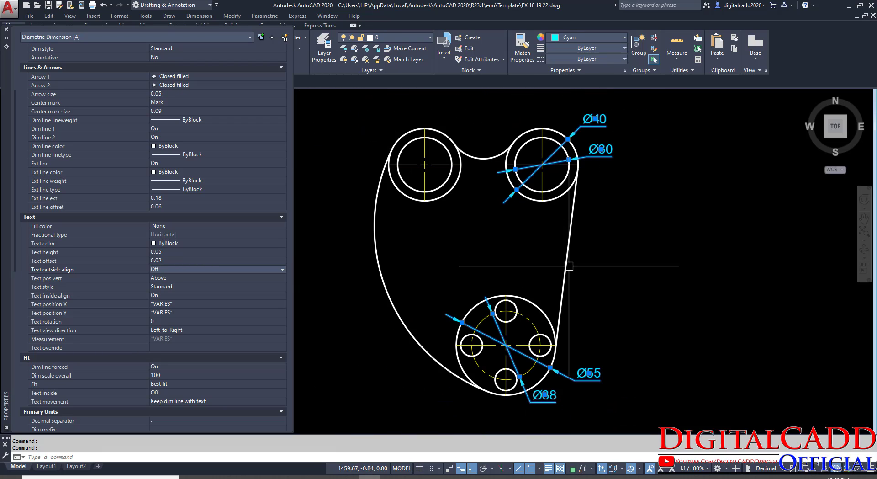
pyautogui.press('Escape')
pyautogui.click(6, 29)
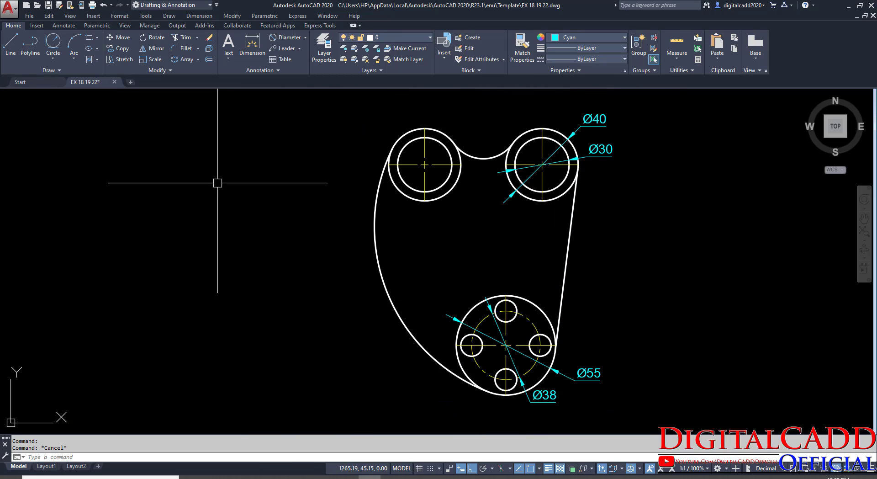
pyautogui.moveTo(652, 280); pyautogui.dragTo(623, 294, button='middle')
pyautogui.moveTo(631, 387); pyautogui.dragTo(601, 358, button='middle')
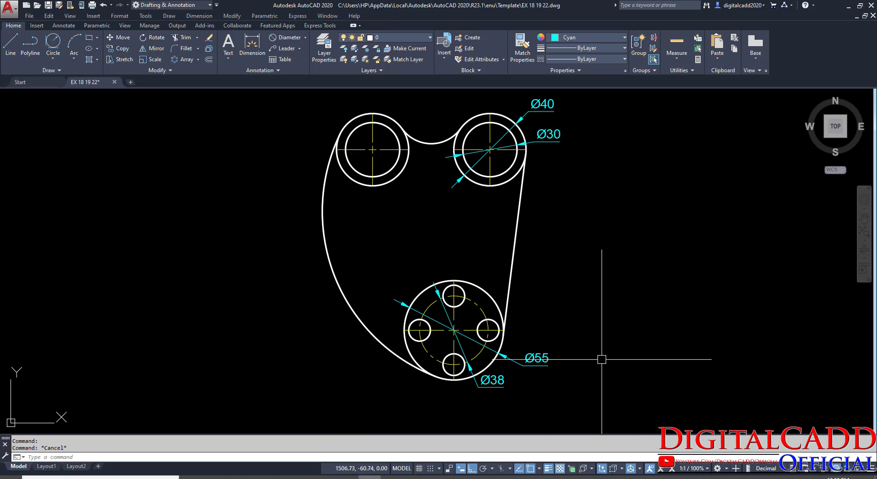
pyautogui.click(287, 38)
pyautogui.moveTo(387, 228); pyautogui.dragTo(408, 223, button='middle')
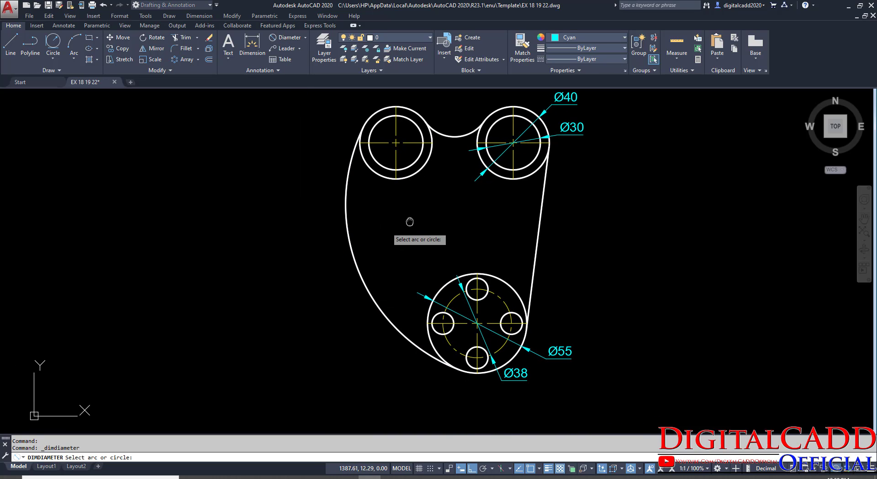
pyautogui.press('Escape')
# Add a vertical linear dimension from the upper-left outer circle to the large lower circle, placed left of the part.
pyautogui.click(305, 38)
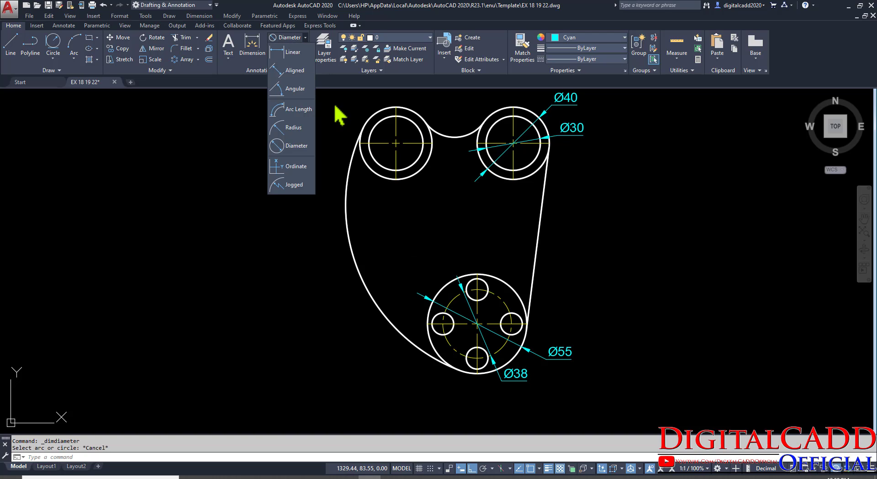
pyautogui.click(293, 52)
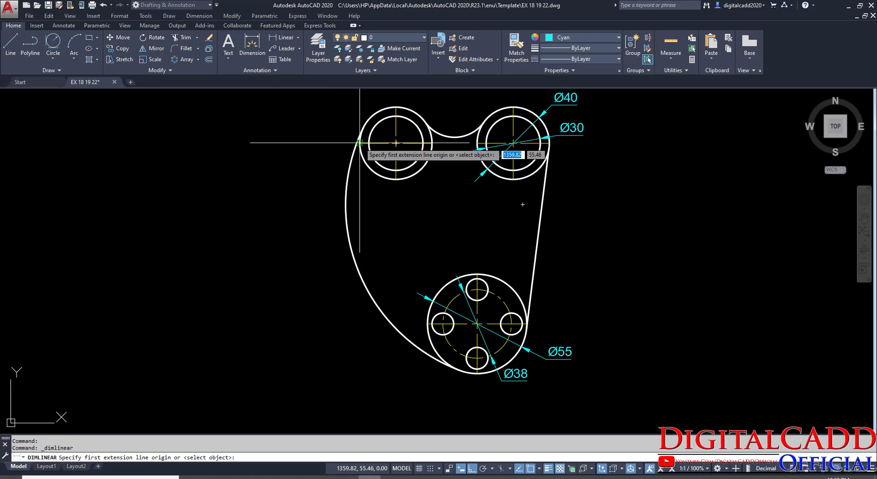
pyautogui.click(360, 143)
pyautogui.click(433, 324)
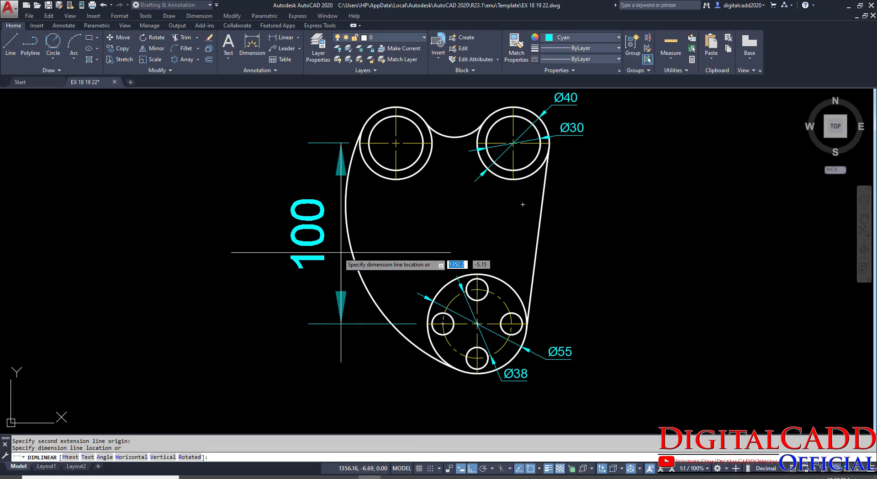
pyautogui.click(306, 315)
# Match the properties of the large lower circle's diameter dimension onto the new vertical dimension.
pyautogui.write('M')
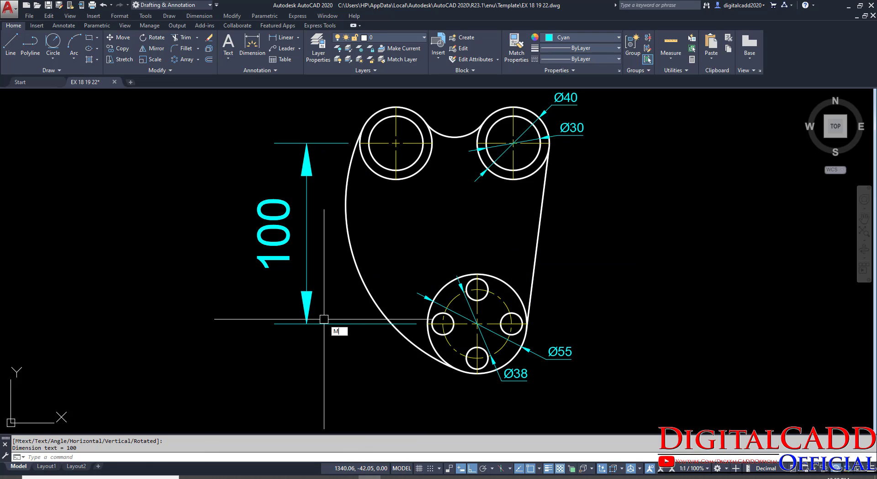
pyautogui.write('A')
pyautogui.press('Return')
pyautogui.click(536, 356)
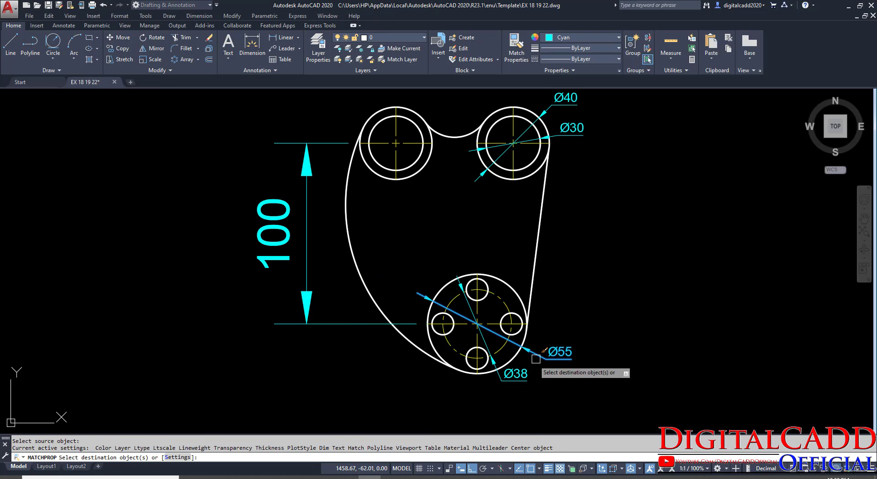
pyautogui.click(307, 323)
pyautogui.press('Return')
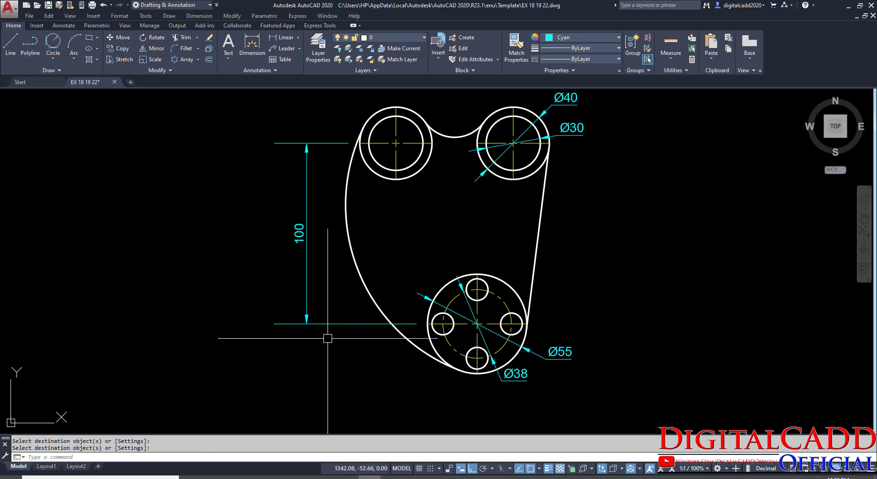
# Set the extension line extension of the vertical dimension to 0.05 in its properties and close them.
pyautogui.moveTo(566, 259); pyautogui.dragTo(547, 312, button='middle')
pyautogui.moveTo(353, 359); pyautogui.dragTo(396, 339, button='middle')
pyautogui.scroll(4, 311, 190)
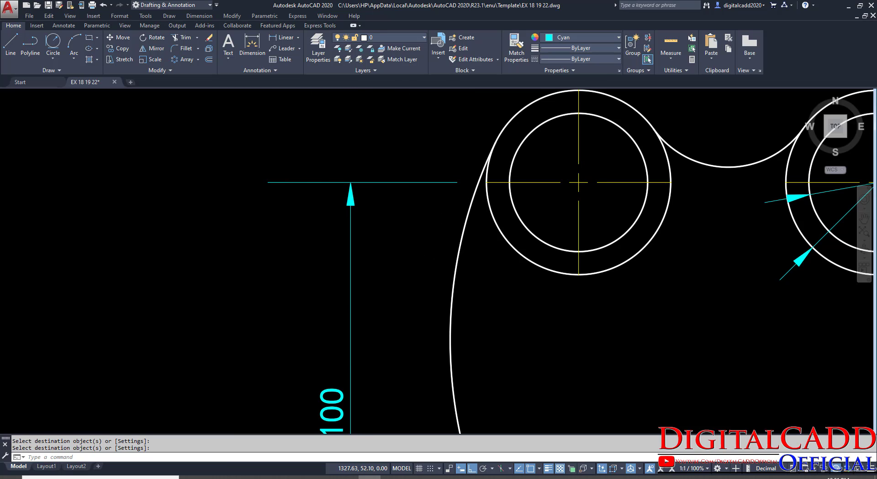
pyautogui.scroll(-4, 342, 205)
pyautogui.press('Escape')
pyautogui.press('Escape')
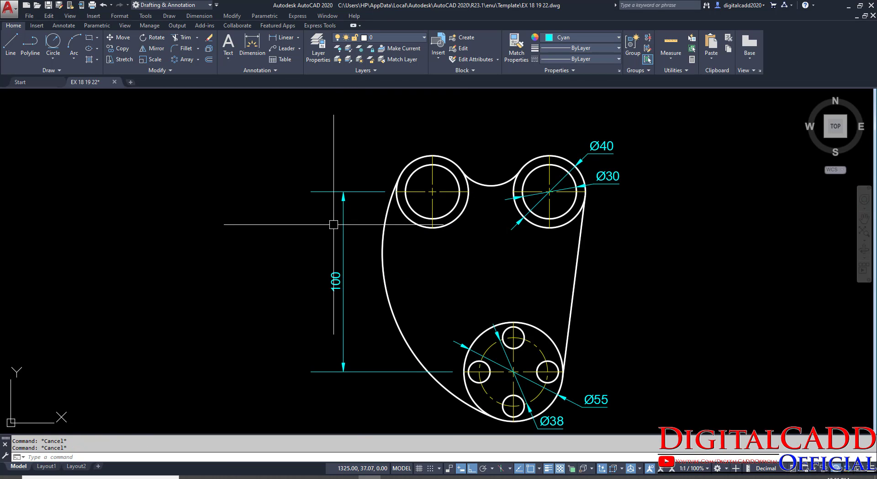
pyautogui.click(355, 206)
pyautogui.click(305, 244)
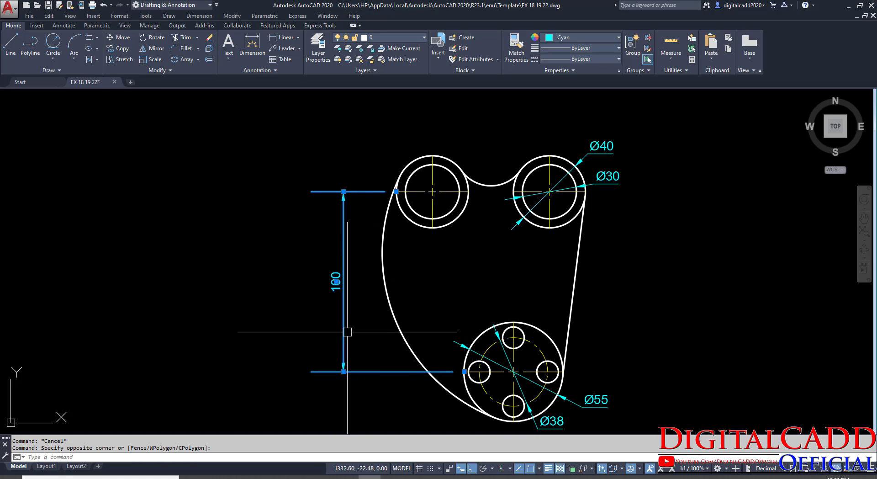
pyautogui.hotkey('ctrl', '1')
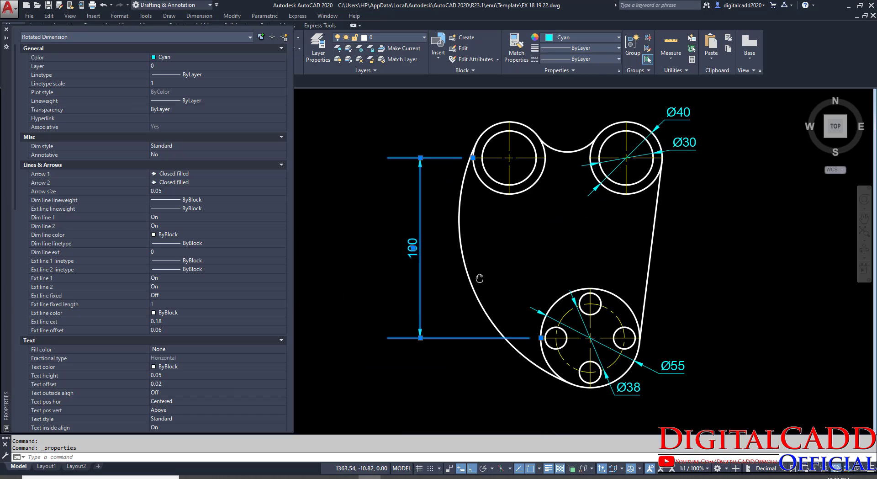
pyautogui.moveTo(17, 155); pyautogui.dragTo(15, 247)
pyautogui.click(53, 128)
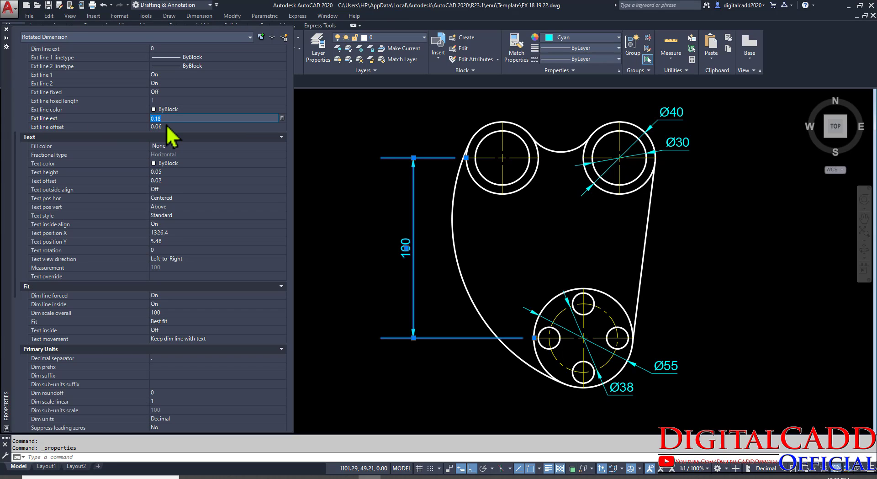
pyautogui.write('05')
pyautogui.press('Return')
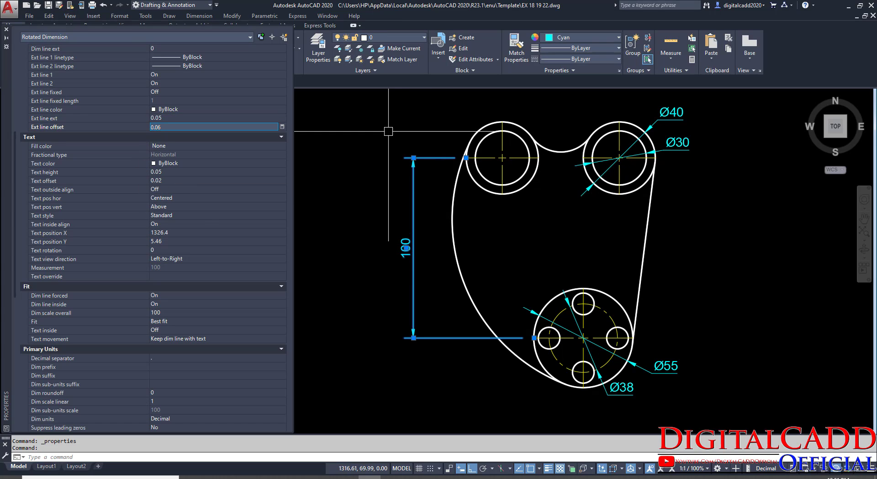
pyautogui.scroll(4, 401, 138)
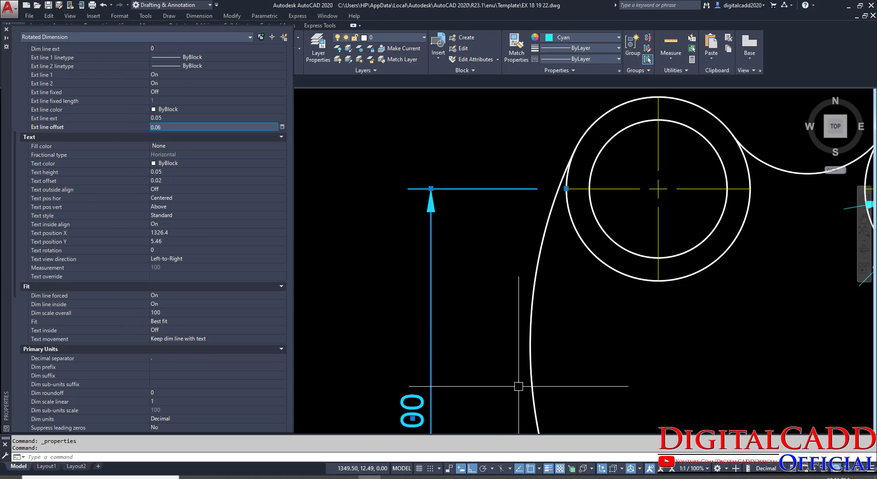
pyautogui.click(5, 29)
pyautogui.scroll(-5, 329, 270)
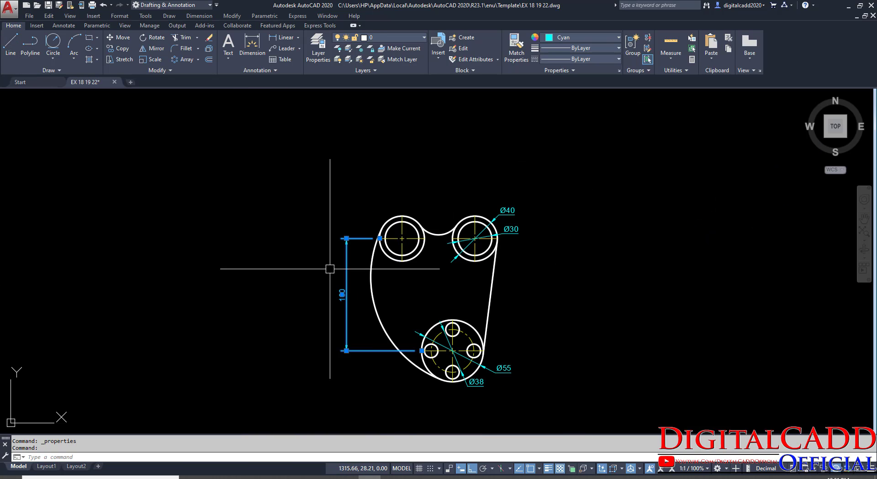
pyautogui.scroll(1, 364, 315)
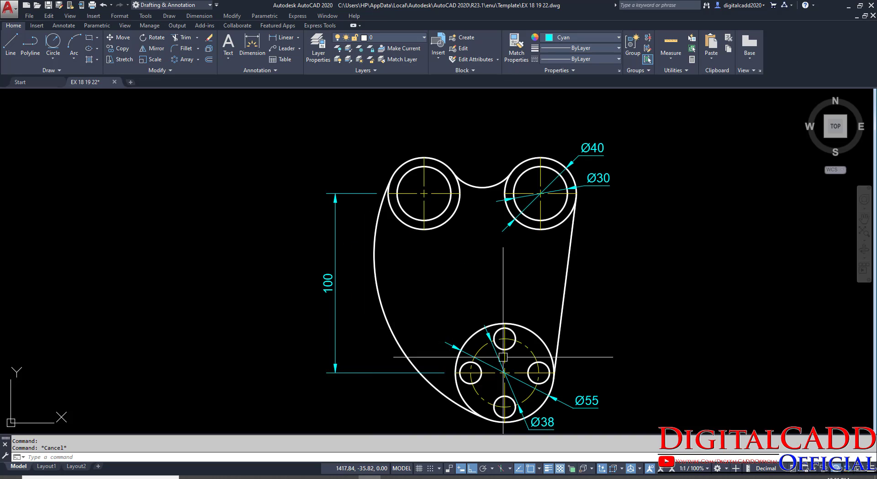
# Add a horizontal linear dimension between the tops of the two upper outer circles, placed above the part.
pyautogui.moveTo(503, 356); pyautogui.dragTo(384, 324, button='middle')
pyautogui.moveTo(386, 381); pyautogui.dragTo(432, 362, button='middle')
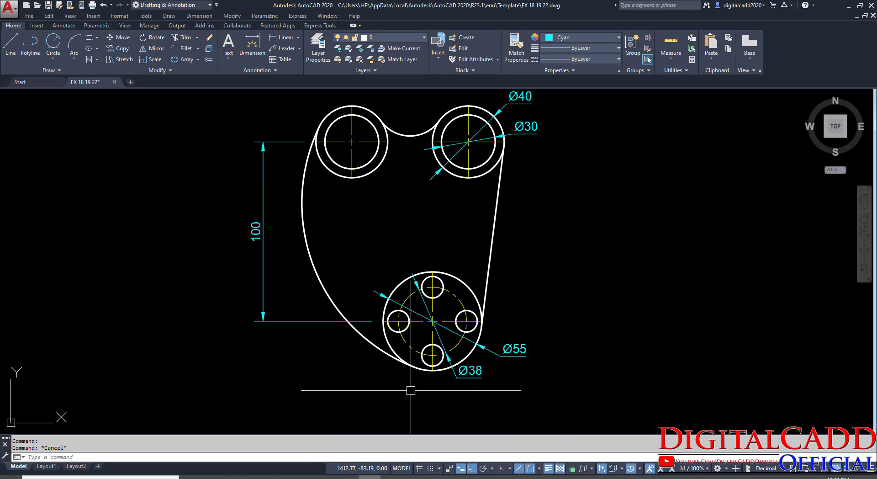
pyautogui.moveTo(418, 179); pyautogui.dragTo(394, 284, button='middle')
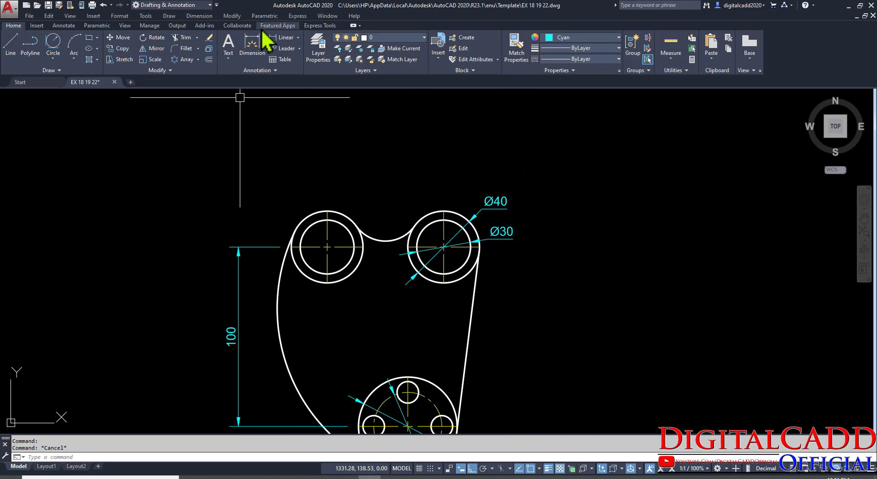
pyautogui.click(282, 42)
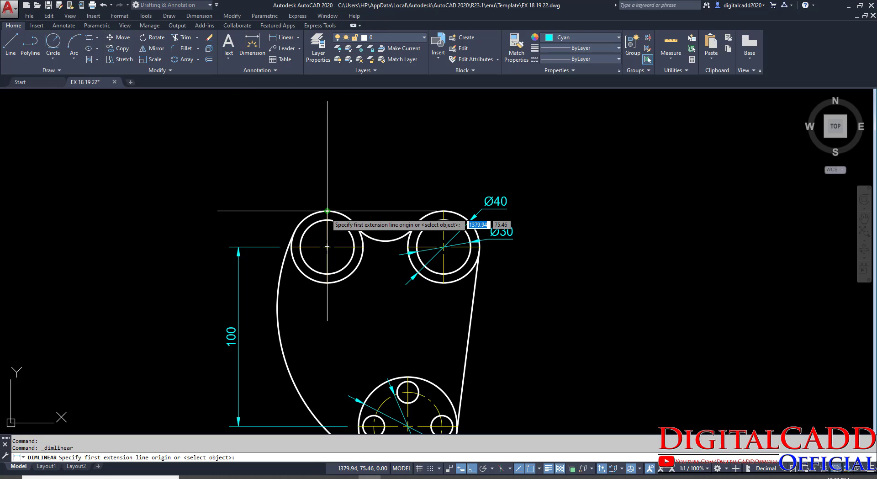
pyautogui.click(327, 211)
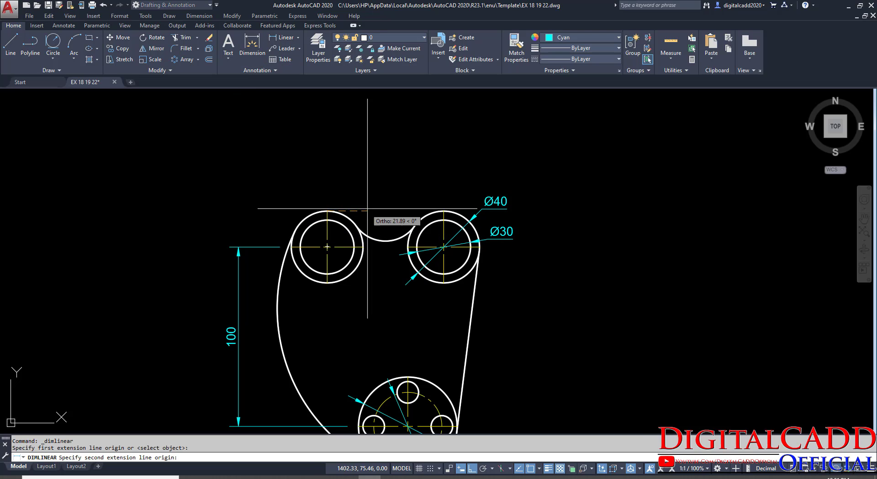
pyautogui.click(444, 211)
pyautogui.click(401, 173)
pyautogui.moveTo(386, 328); pyautogui.dragTo(392, 188, button='middle')
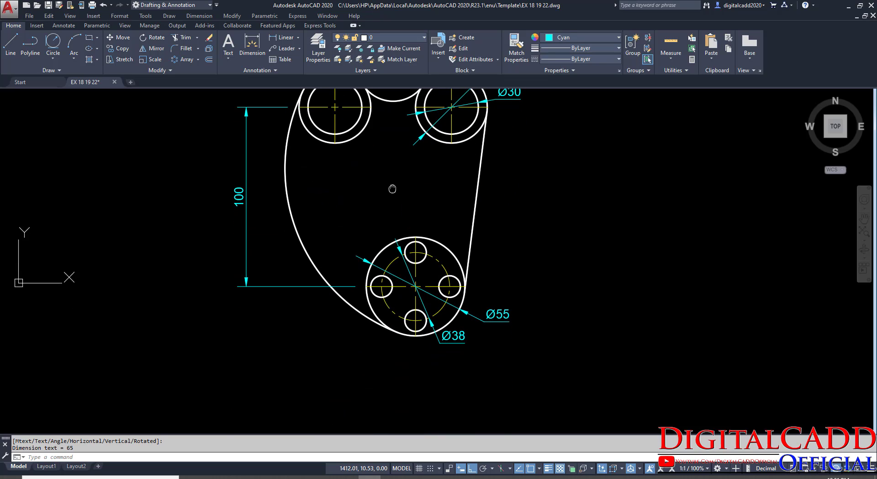
# Add a diameter dimension to the left small hole in the large lower circle, placed below and left of the part.
pyautogui.click(299, 38)
pyautogui.click(296, 146)
pyautogui.scroll(2, 363, 296)
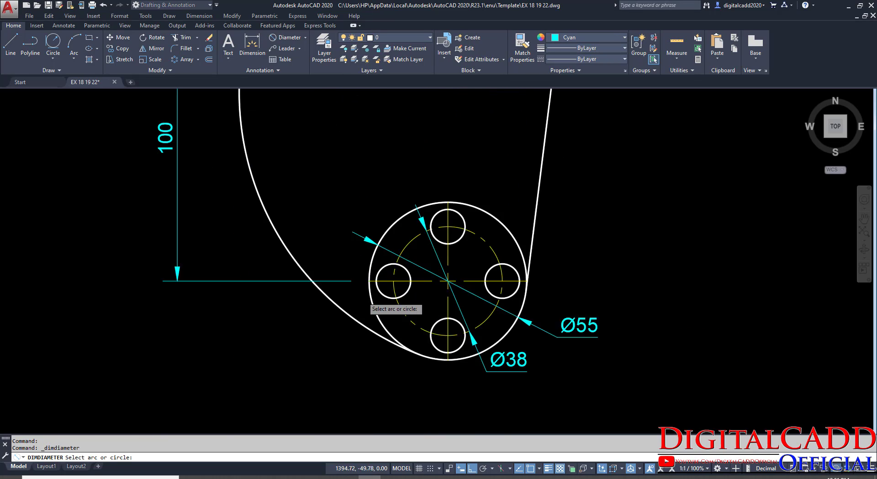
pyautogui.click(389, 288)
pyautogui.moveTo(288, 368); pyautogui.dragTo(405, 236, button='middle')
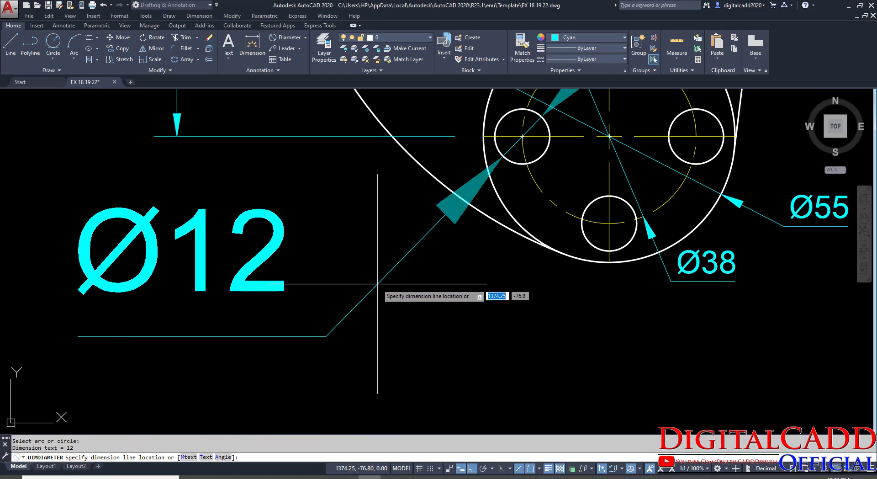
pyautogui.click(510, 369)
# Match the properties of the dashed pitch circle's diameter dimension onto the new small-hole diameter dimension.
pyautogui.write('MA')
pyautogui.press('Return')
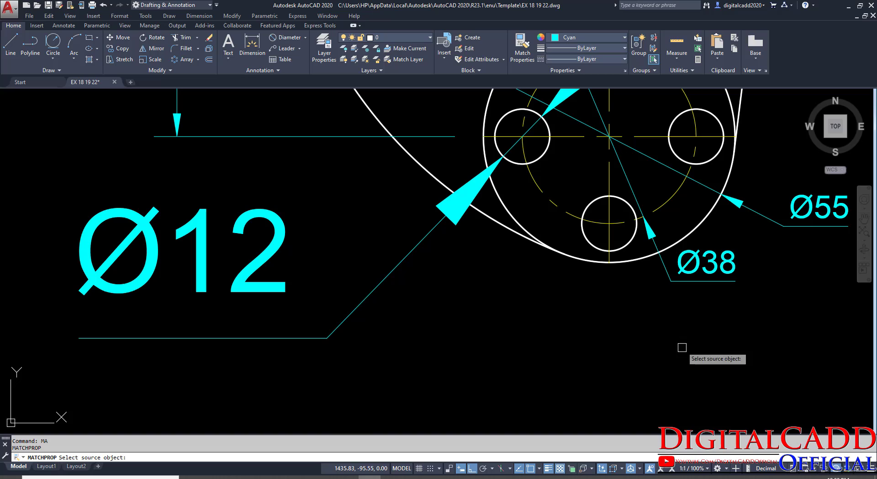
pyautogui.click(703, 283)
pyautogui.click(315, 339)
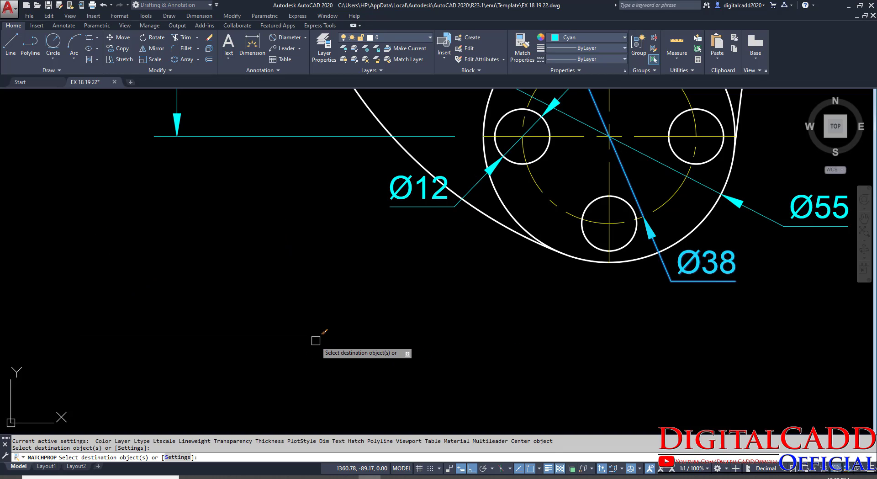
pyautogui.scroll(-6, 315, 340)
pyautogui.click(361, 132)
pyautogui.press('Return')
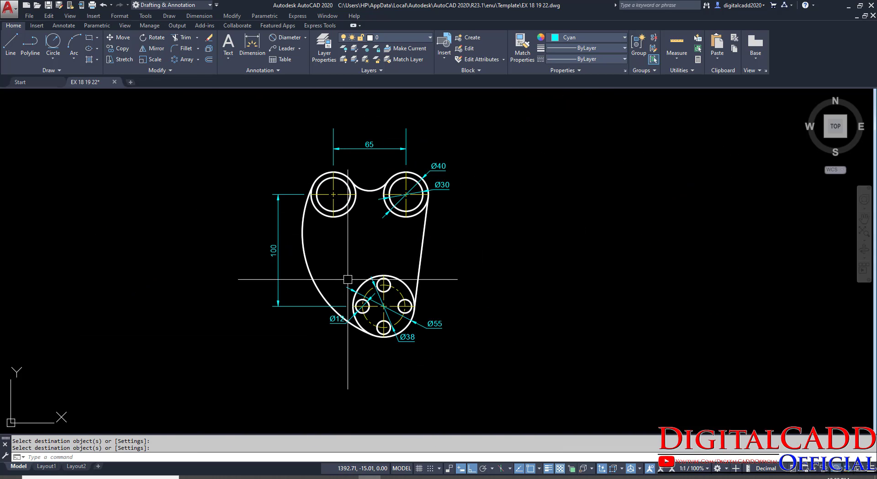
# Turn Ortho off and move the small-hole diameter text outside the left arc, down and left of the part.
pyautogui.scroll(4, 334, 321)
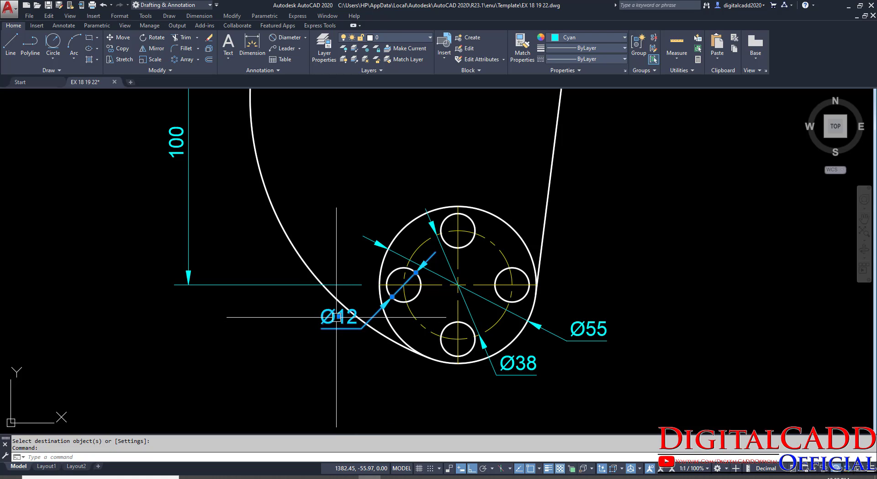
pyautogui.click(339, 316)
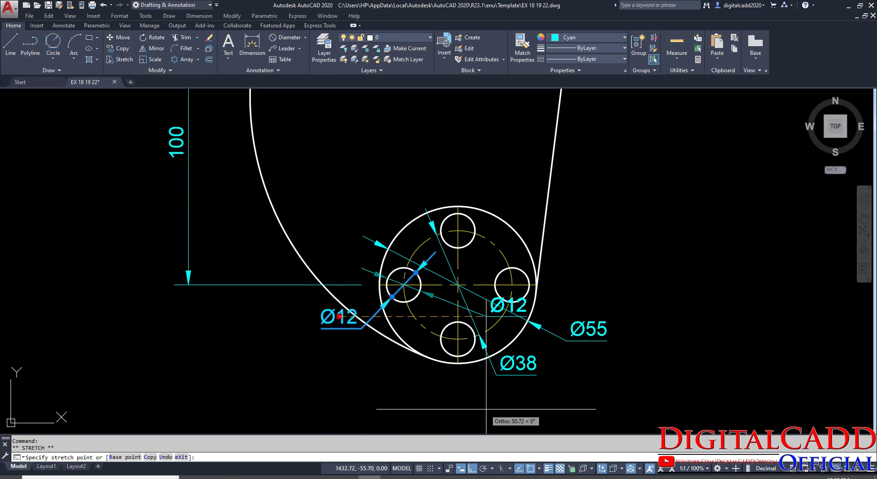
pyautogui.click(473, 468)
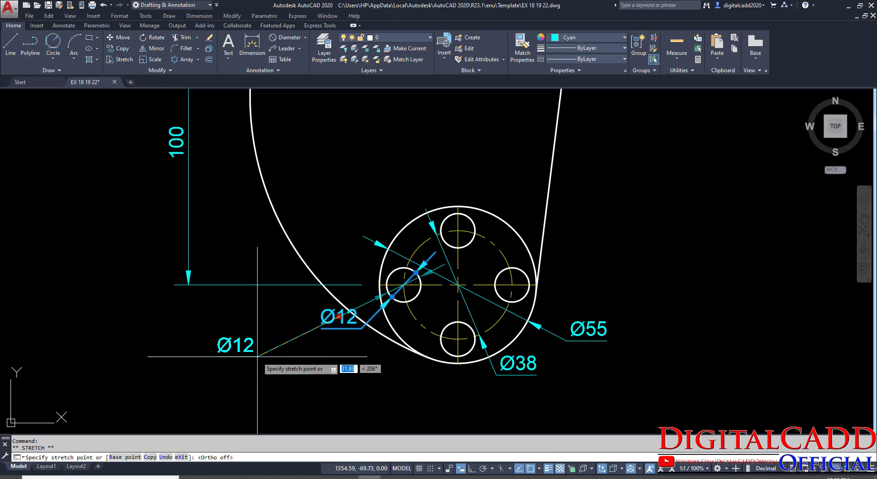
pyautogui.click(236, 345)
pyautogui.press('Escape')
pyautogui.moveTo(401, 364); pyautogui.dragTo(406, 364, button='middle')
pyautogui.scroll(-2, 406, 364)
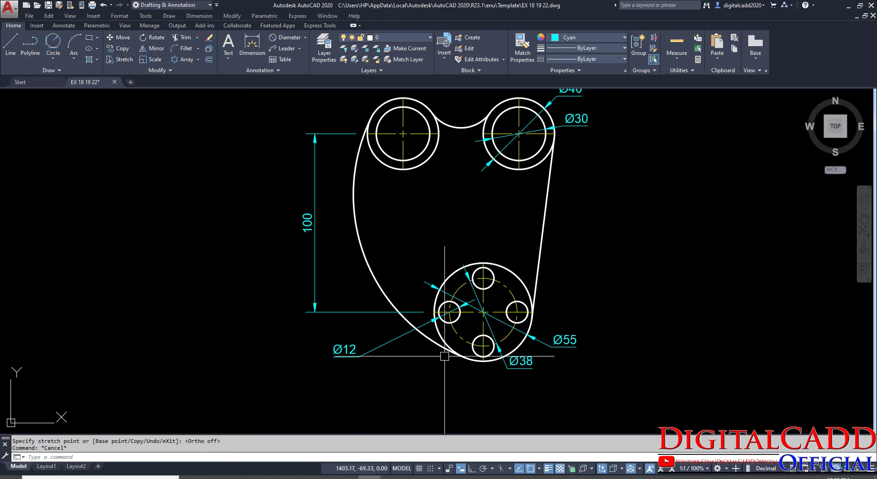
# Match the properties of the vertical dimension left of the part onto the horizontal dimension above the upper circles.
pyautogui.moveTo(581, 261)
pyautogui.mouseDown(button='middle')
pyautogui.moveTo(529, 288)
pyautogui.moveTo(511, 421)
pyautogui.mouseUp(button='middle')
pyautogui.write('ma')
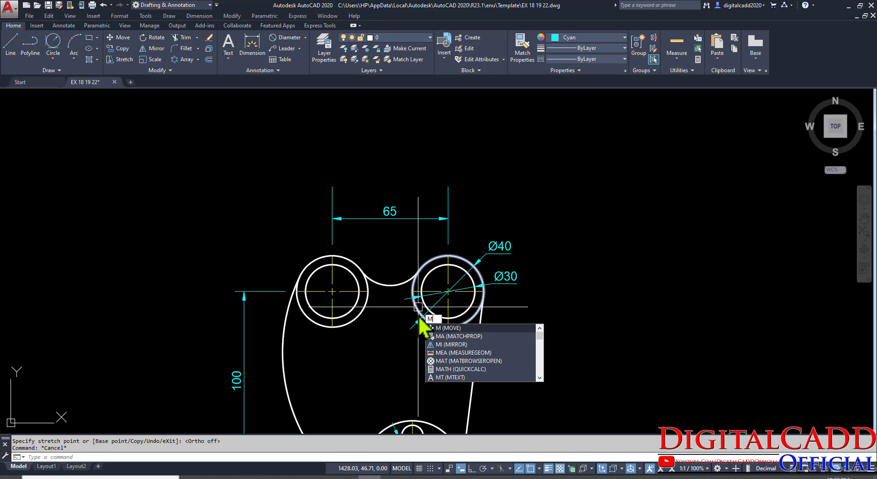
pyautogui.press('Return')
pyautogui.click(261, 291)
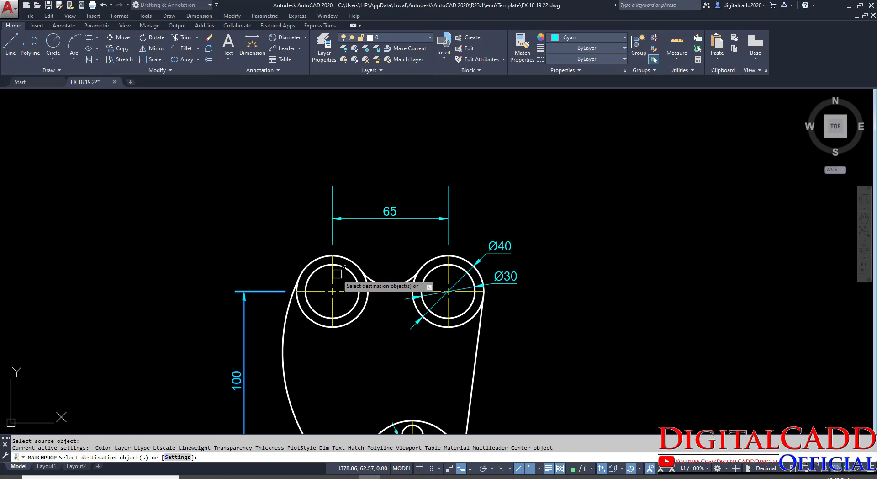
pyautogui.click(352, 219)
pyautogui.press('Return')
# Examine the horizontal dimension's extension lines and the other dimensions, and compare the part with the exercise drawing in the PDF.
pyautogui.scroll(4, 442, 216)
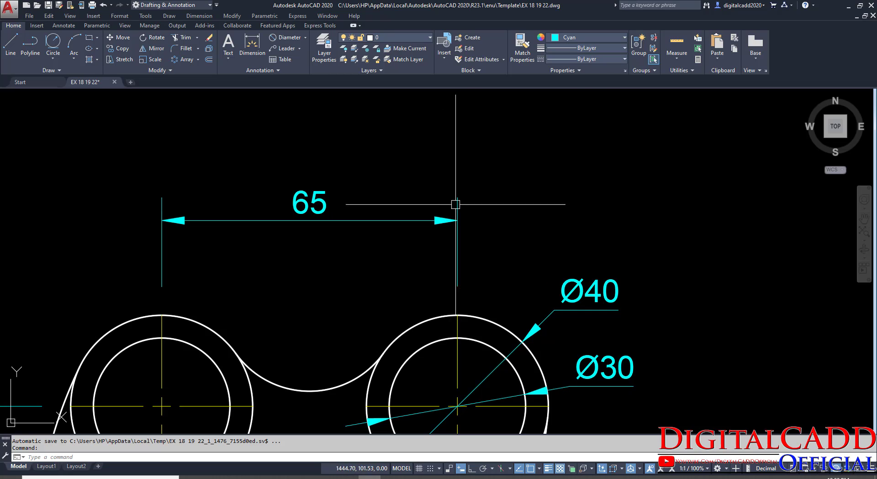
pyautogui.scroll(3, 451, 221)
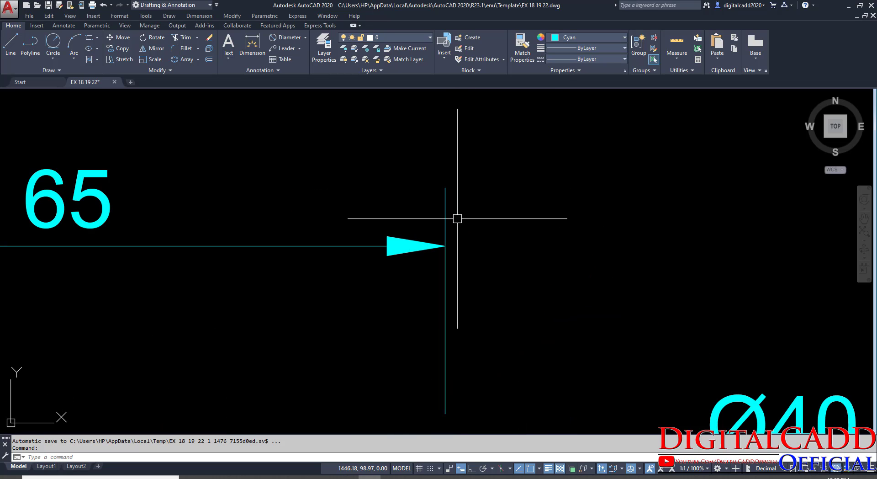
pyautogui.scroll(-2, 450, 228)
pyautogui.scroll(4, 442, 233)
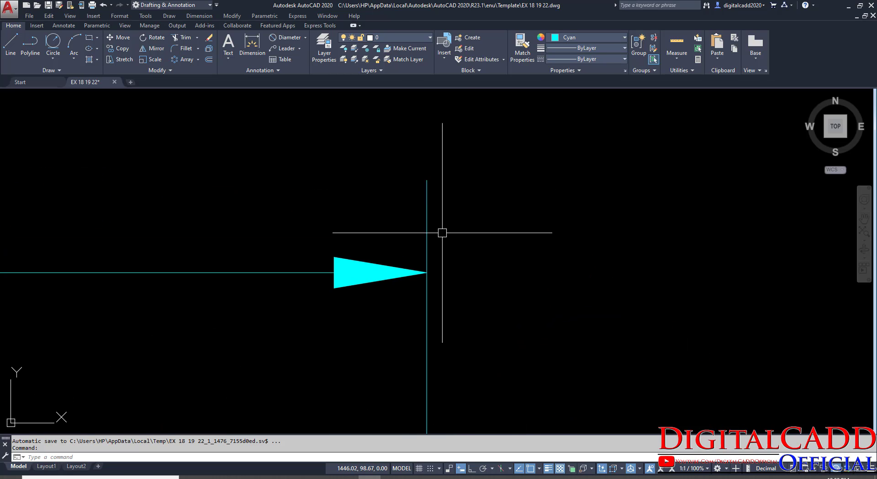
pyautogui.scroll(-5, 407, 251)
pyautogui.scroll(-4, 379, 233)
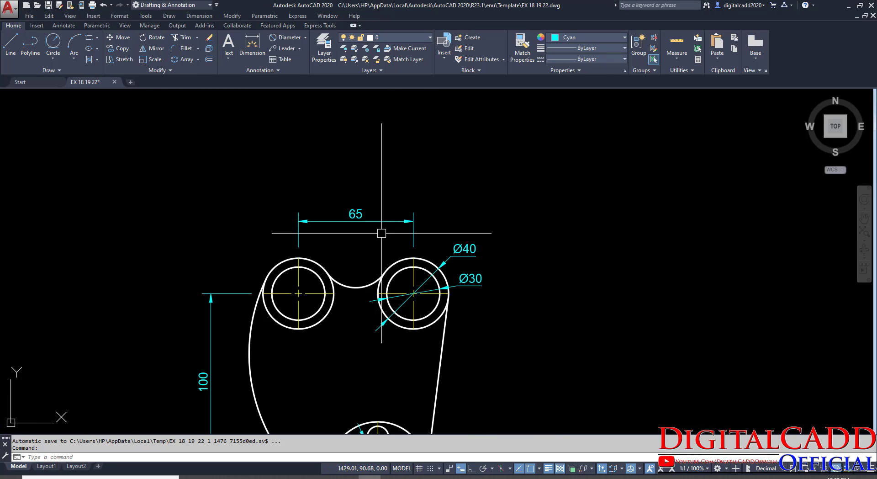
pyautogui.moveTo(366, 234); pyautogui.dragTo(406, 126, button='middle')
pyautogui.moveTo(384, 279); pyautogui.dragTo(406, 262, button='middle')
pyautogui.moveTo(407, 391)
pyautogui.mouseDown(button='middle')
pyautogui.moveTo(419, 347)
pyautogui.moveTo(379, 379)
pyautogui.mouseUp(button='middle')
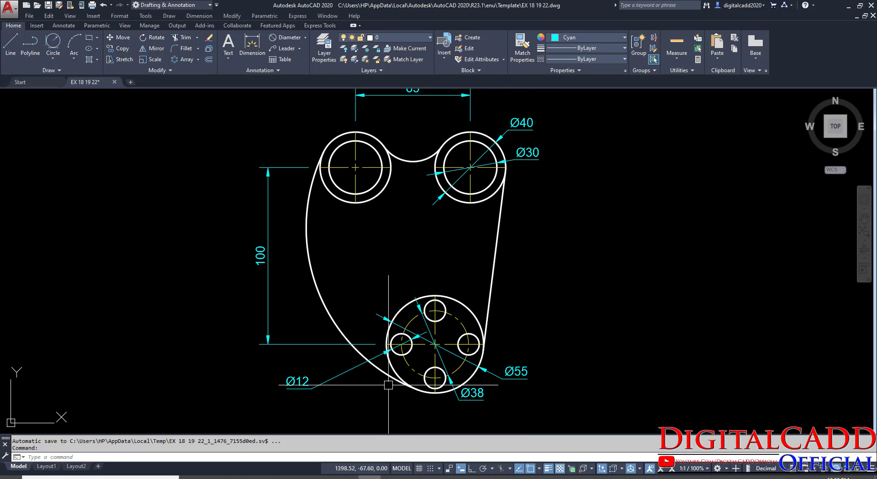
pyautogui.moveTo(431, 382)
pyautogui.mouseDown(button='middle')
pyautogui.moveTo(438, 364)
pyautogui.moveTo(416, 376)
pyautogui.moveTo(417, 366)
pyautogui.mouseUp(button='middle')
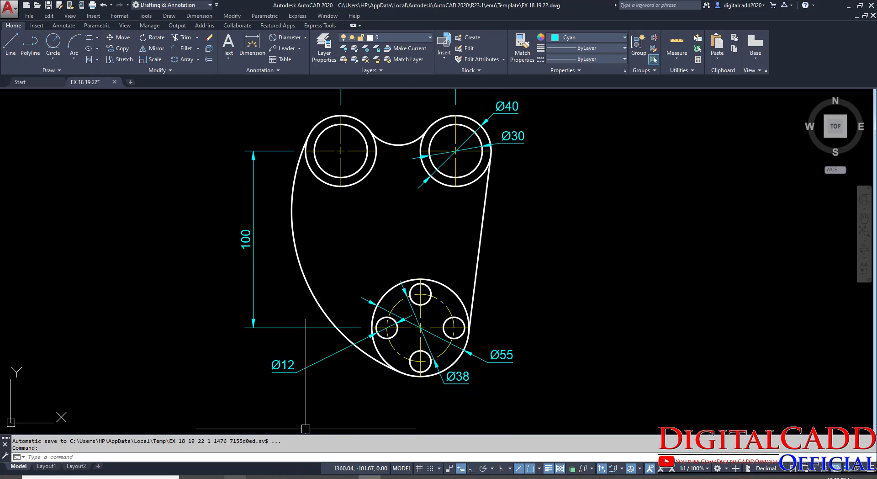
pyautogui.hotkey('alt', 'Tab')
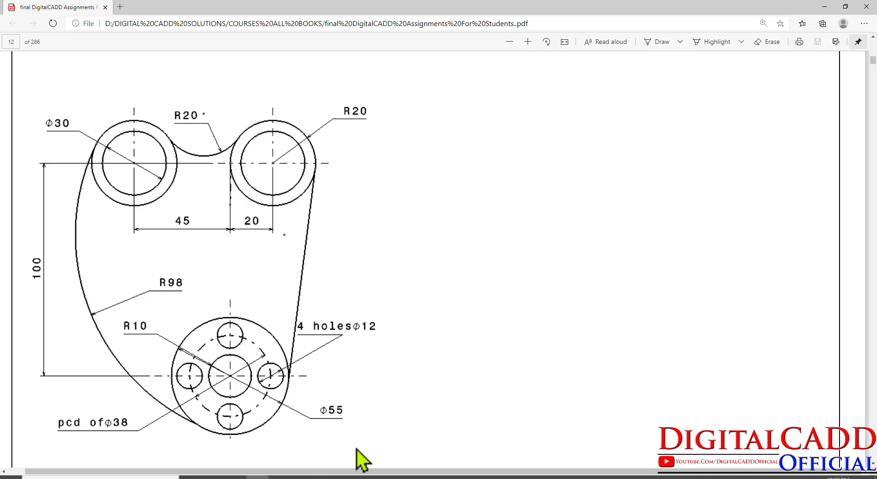
pyautogui.hotkey('alt', 'Tab')
pyautogui.moveTo(409, 192); pyautogui.dragTo(377, 322, button='middle')
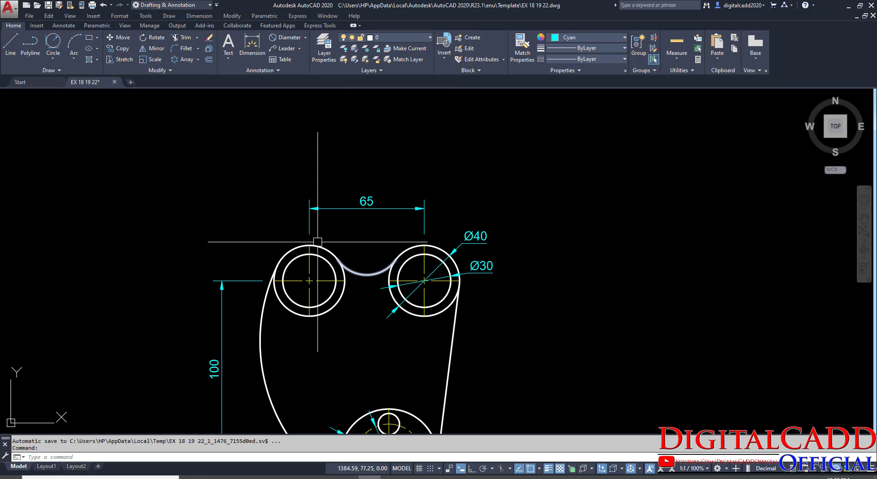
pyautogui.click(305, 38)
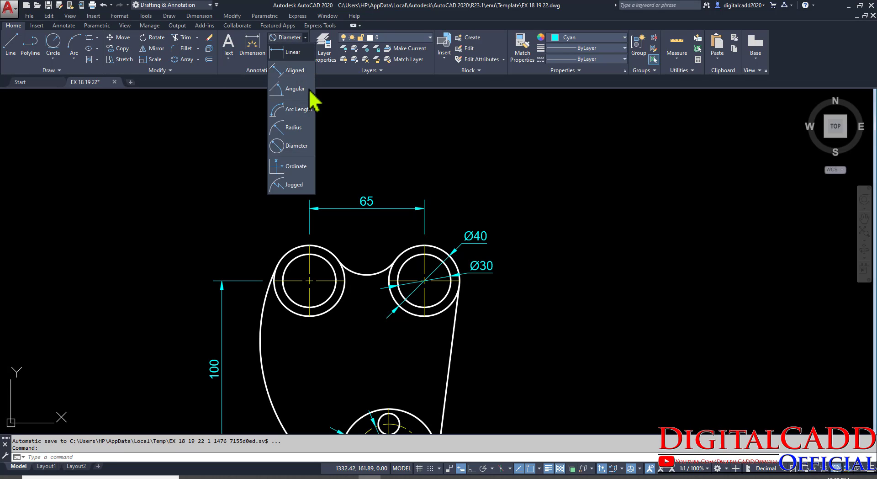
pyautogui.click(293, 51)
pyautogui.scroll(3, 320, 265)
pyautogui.click(294, 223)
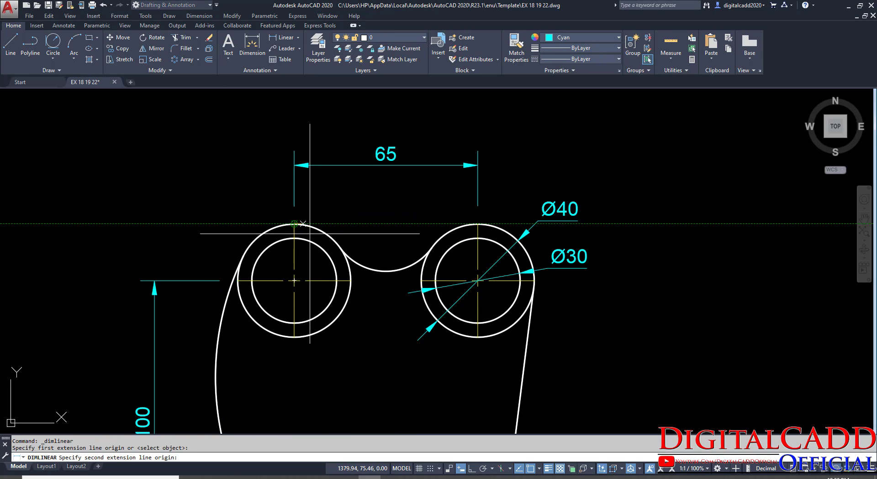
pyautogui.click(421, 280)
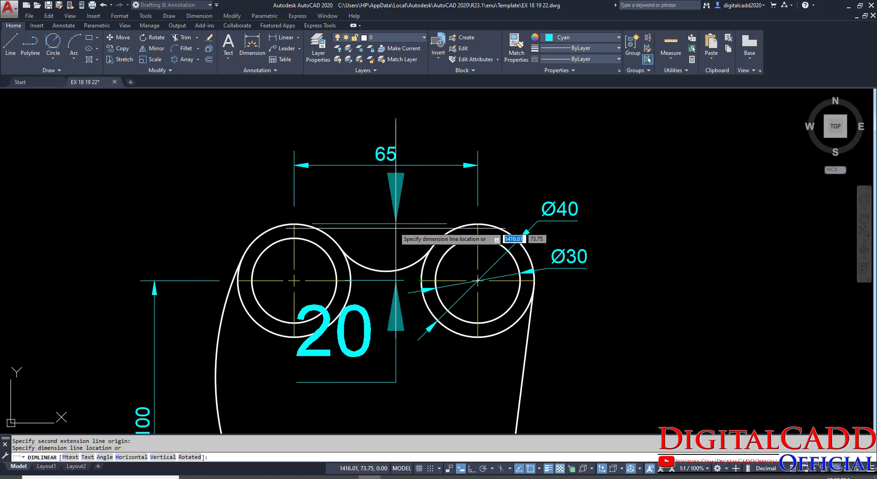
pyautogui.press('Escape')
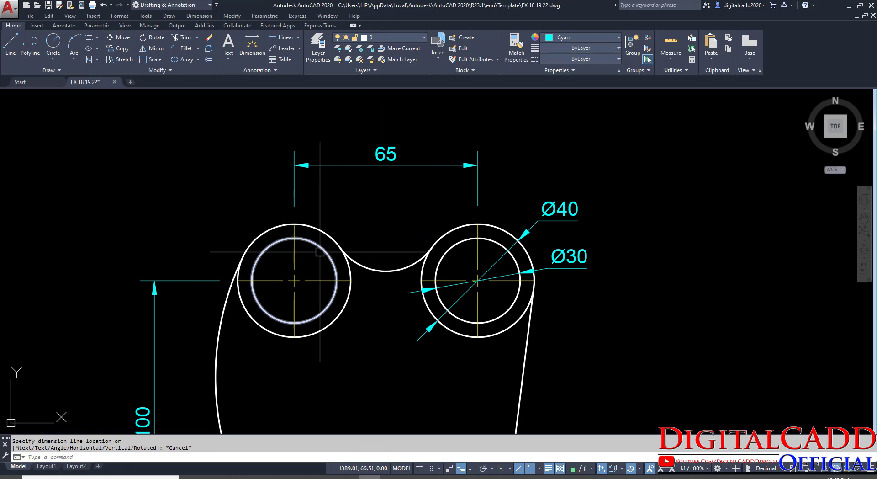
pyautogui.press('Return')
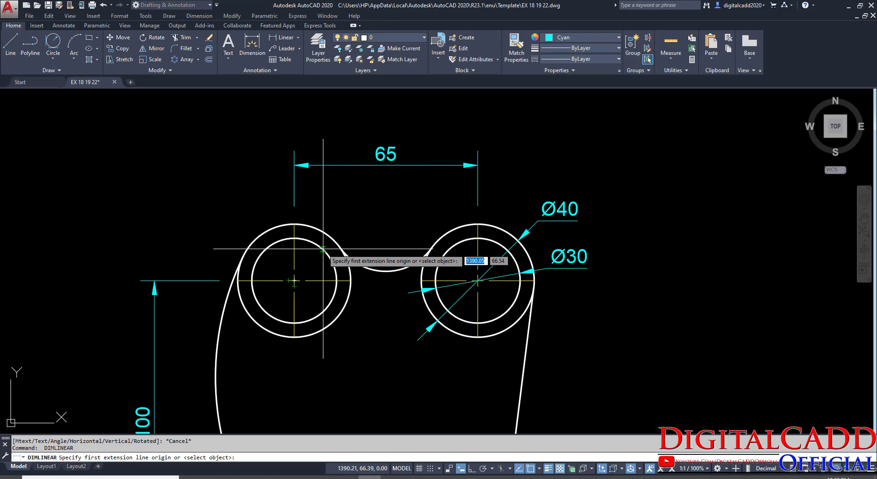
pyautogui.click(294, 237)
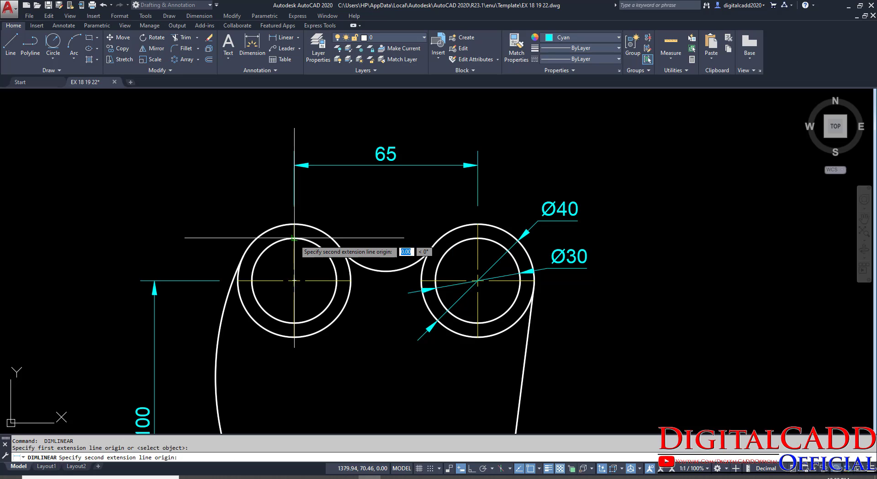
pyautogui.click(421, 280)
pyautogui.press('Escape')
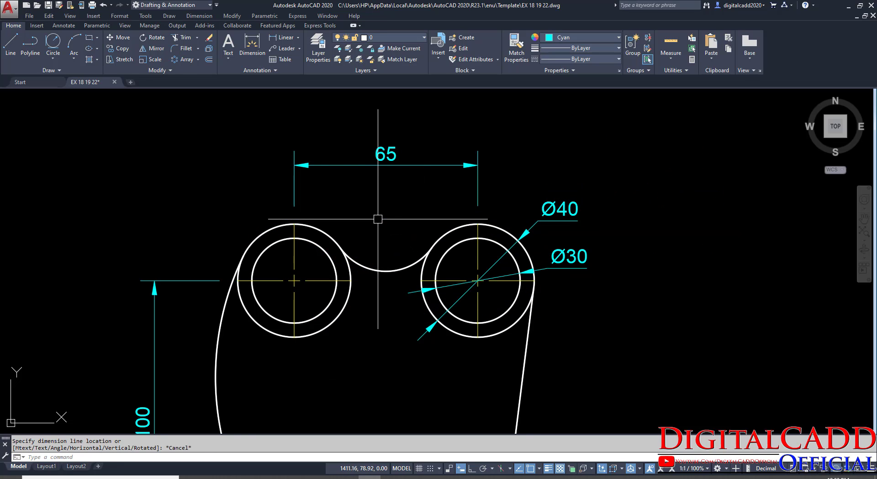
# Add a horizontal linear dimension from the upper-left circles' center to the left edge of the upper-right outer circle, placed above the circles.
pyautogui.moveTo(372, 217); pyautogui.dragTo(395, 204, button='middle')
pyautogui.press('Return')
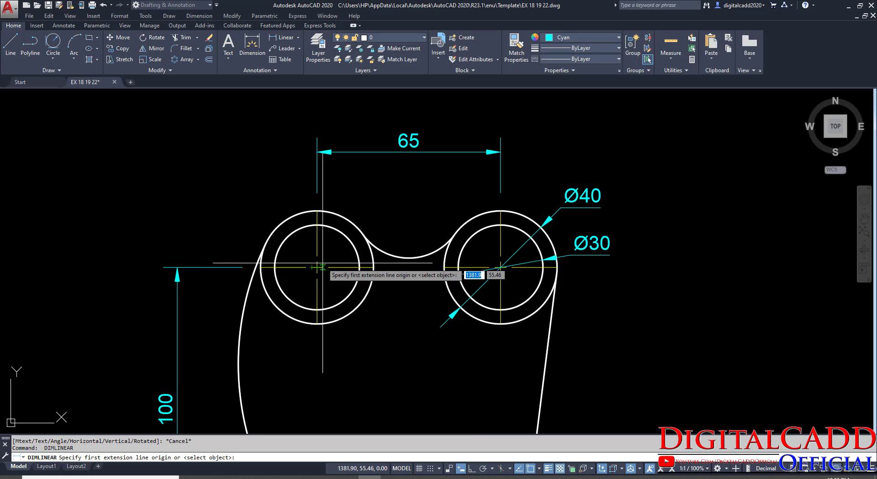
pyautogui.scroll(8, 325, 271)
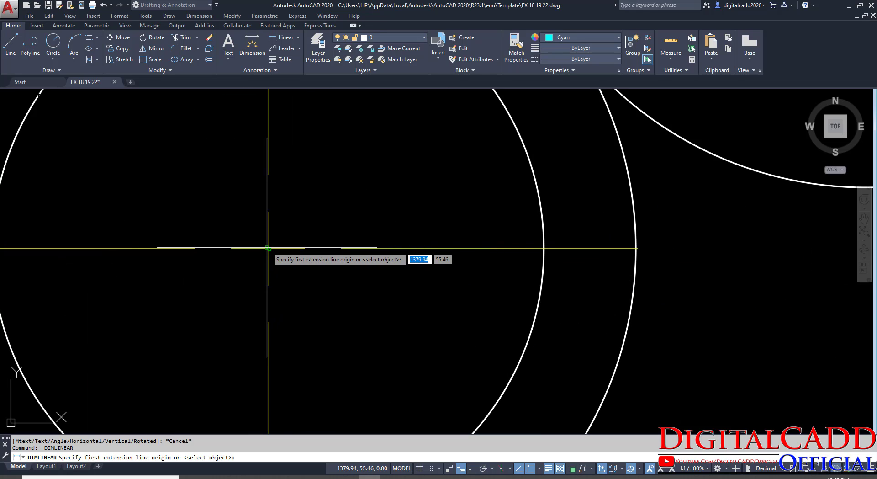
pyautogui.write('CEN')
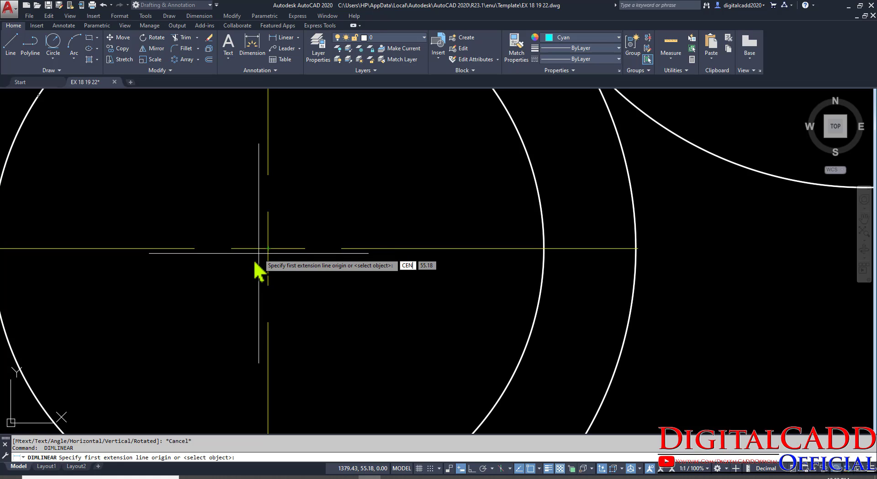
pyautogui.press('Return')
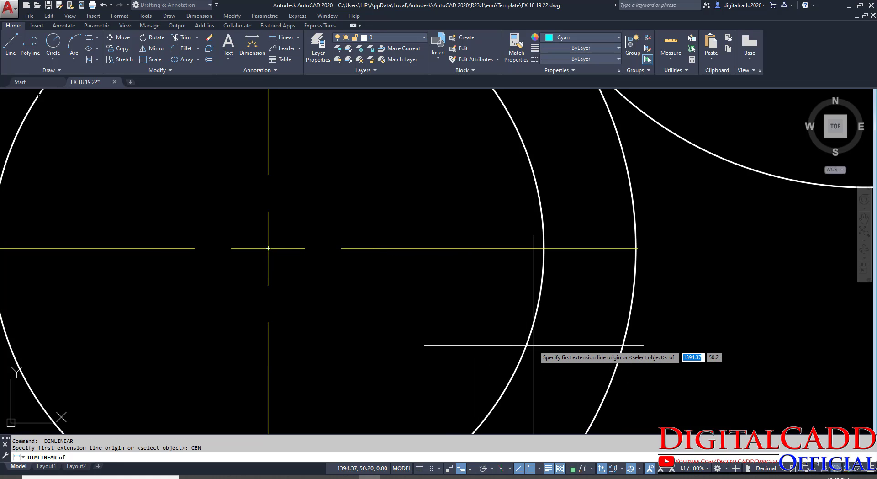
pyautogui.click(270, 248)
pyautogui.scroll(-5, 293, 297)
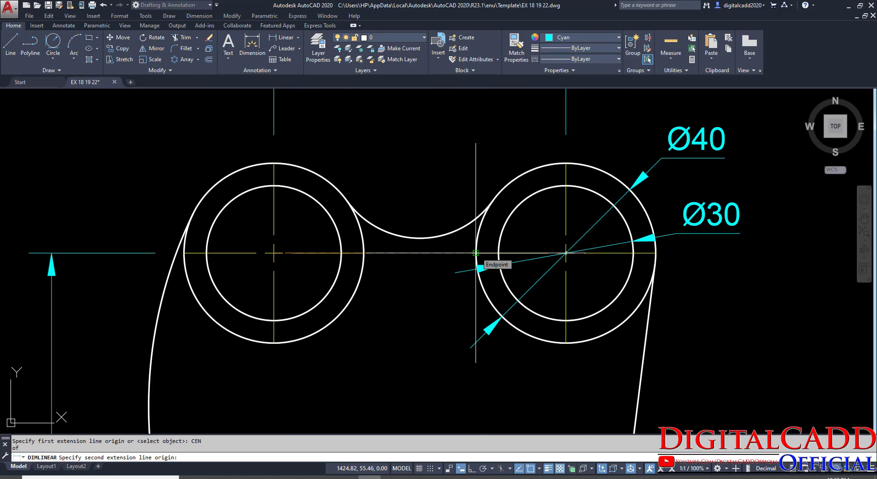
pyautogui.scroll(10, 476, 253)
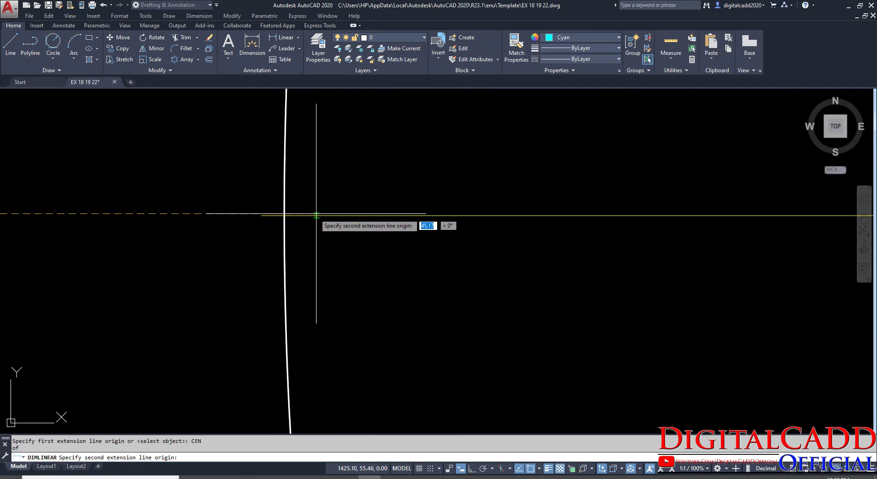
pyautogui.click(284, 215)
pyautogui.scroll(-8, 434, 238)
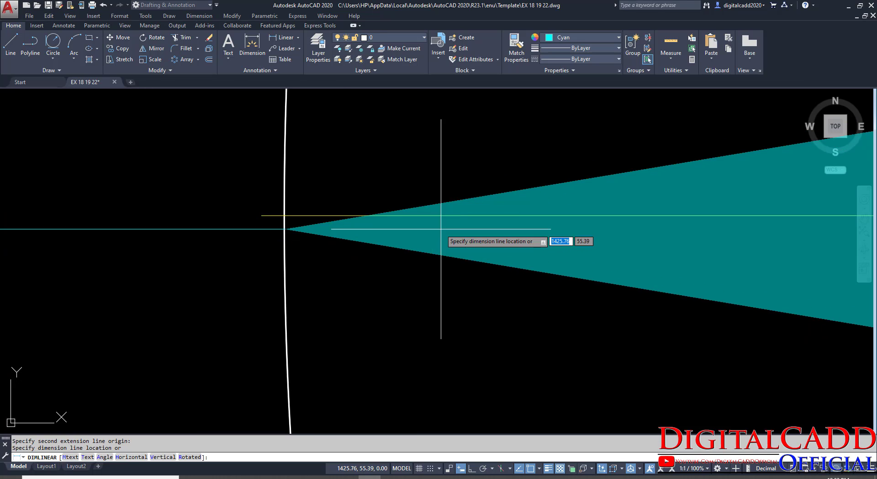
pyautogui.moveTo(330, 173); pyautogui.dragTo(318, 286, button='middle')
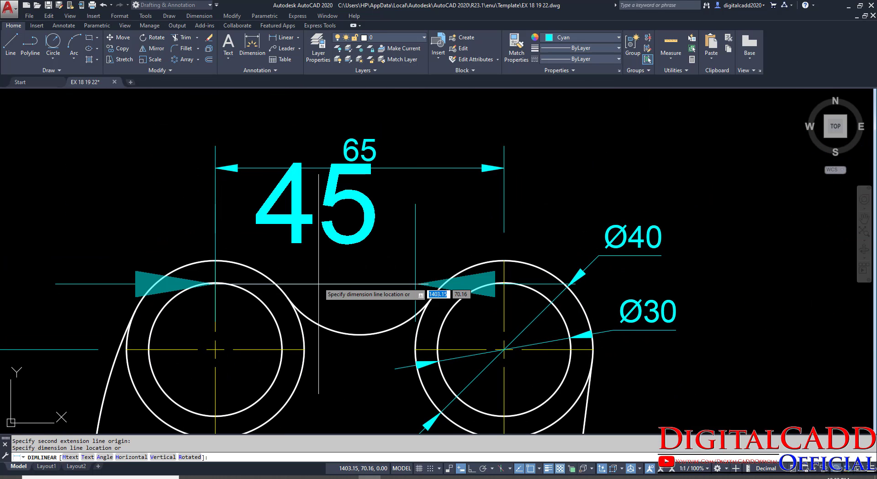
pyautogui.click(322, 233)
# Match the properties of the 65 dimension onto the new 45 horizontal dimension above the upper circles.
pyautogui.write('MA')
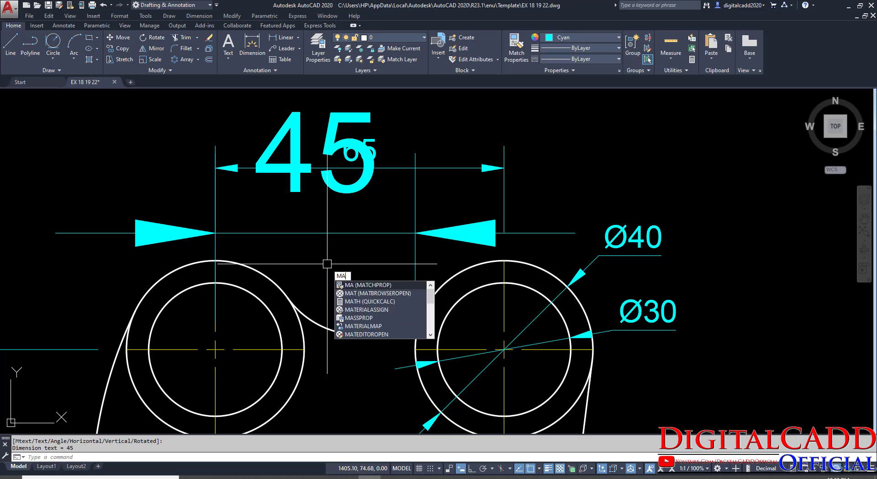
pyautogui.press('Return')
pyautogui.click(455, 168)
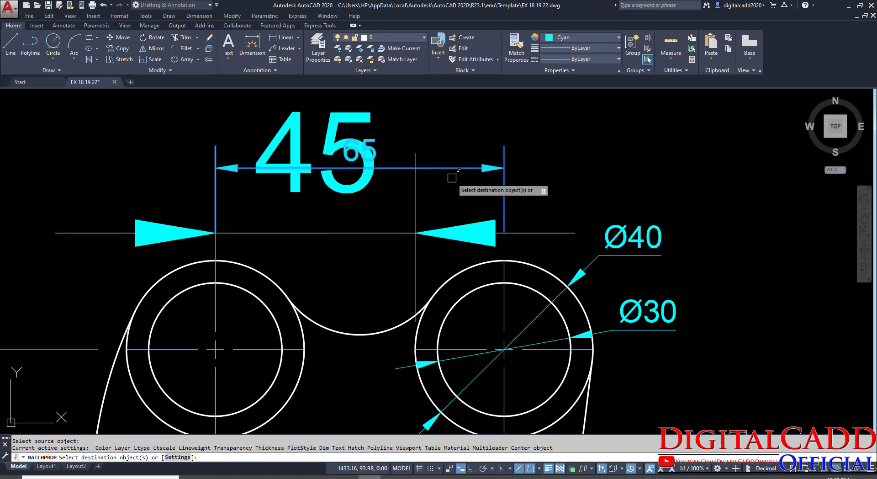
pyautogui.click(418, 229)
pyautogui.press('Return')
pyautogui.scroll(-2, 342, 260)
pyautogui.moveTo(347, 298)
pyautogui.mouseDown(button='middle')
pyautogui.moveTo(497, 225)
pyautogui.moveTo(423, 233)
pyautogui.moveTo(389, 275)
pyautogui.mouseUp(button='middle')
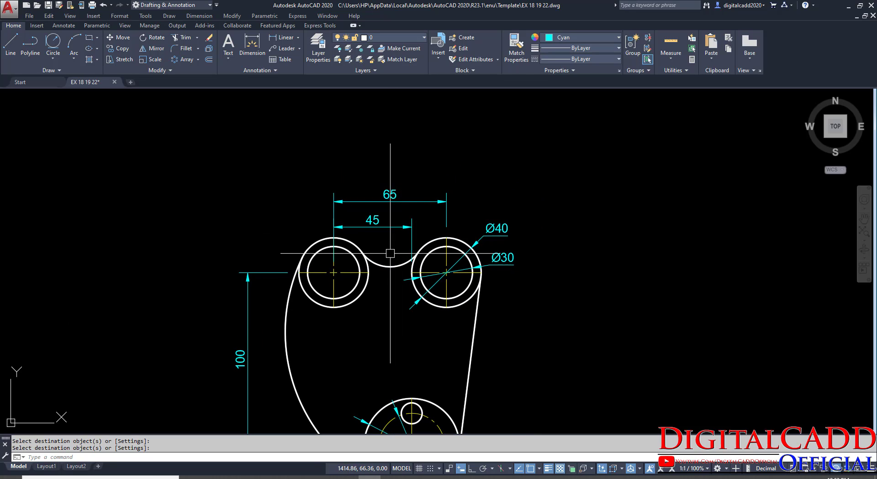
# Examine the dimensioned Exercise 19 part from the upper circles to the bolt-hole circle, and look over the Exercise 18 retainer.
pyautogui.scroll(2, 434, 235)
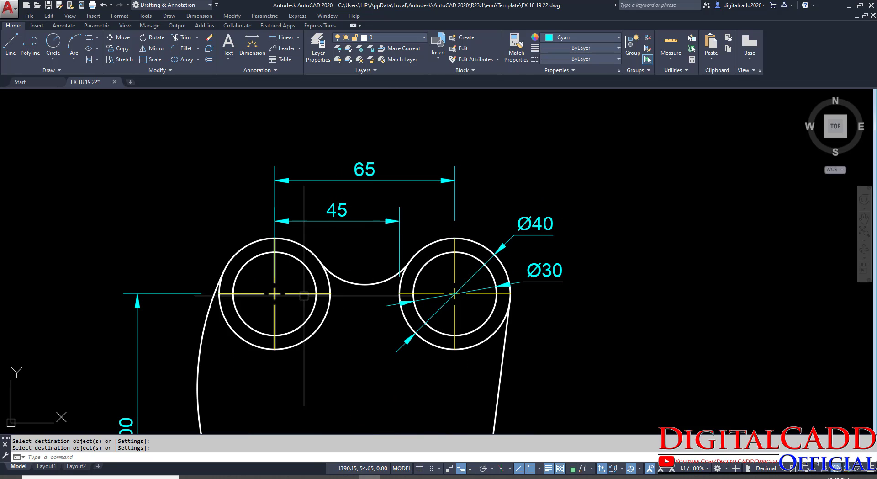
pyautogui.moveTo(339, 330); pyautogui.dragTo(348, 163, button='middle')
pyautogui.scroll(-1, 348, 183)
pyautogui.scroll(-3, 379, 293)
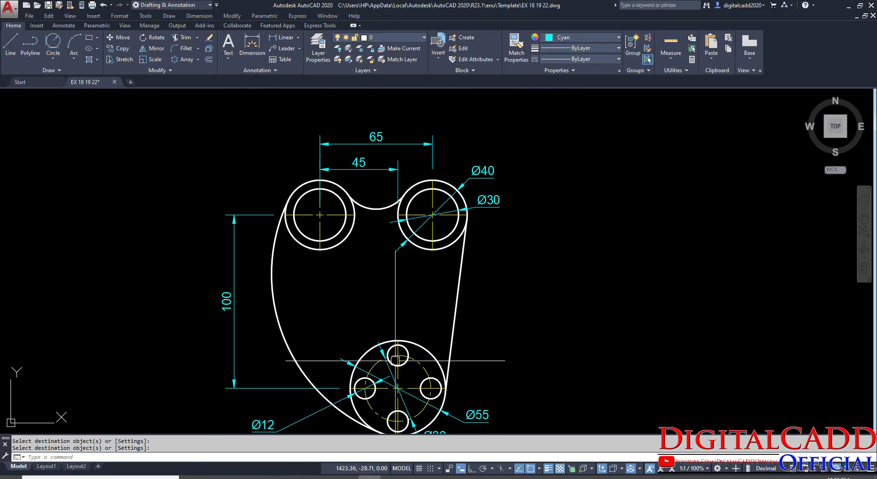
pyautogui.scroll(3, 390, 261)
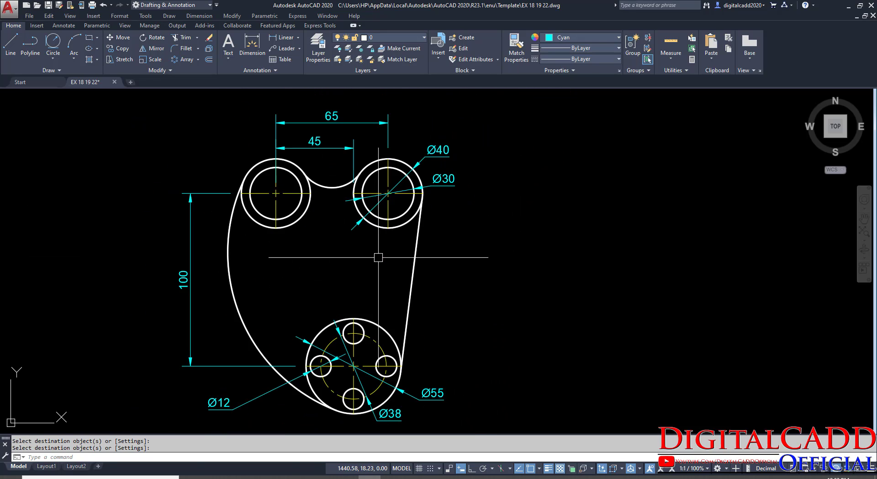
pyautogui.scroll(-4, 372, 255)
pyautogui.moveTo(244, 294); pyautogui.dragTo(585, 298, button='middle')
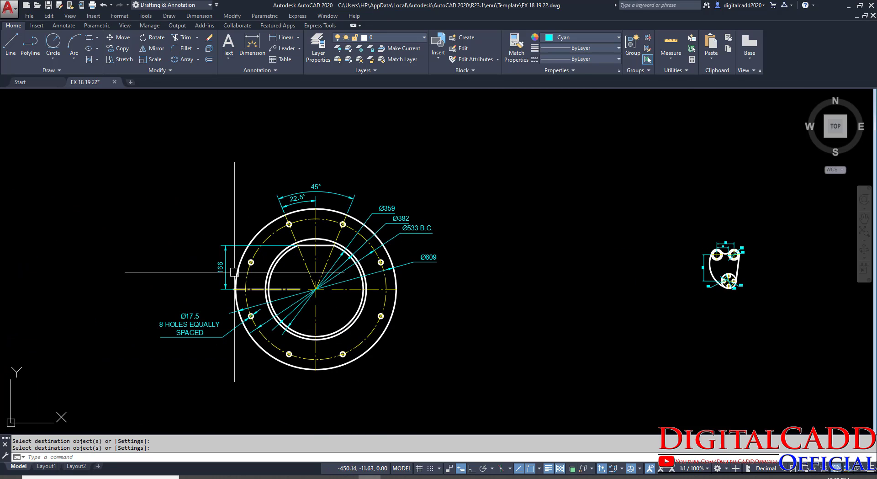
pyautogui.scroll(2, 234, 271)
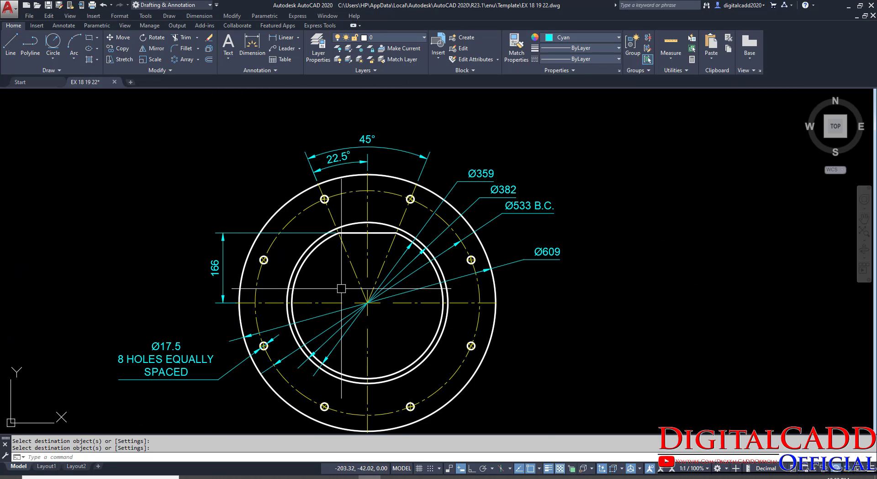
pyautogui.moveTo(341, 288); pyautogui.dragTo(365, 266, button='middle')
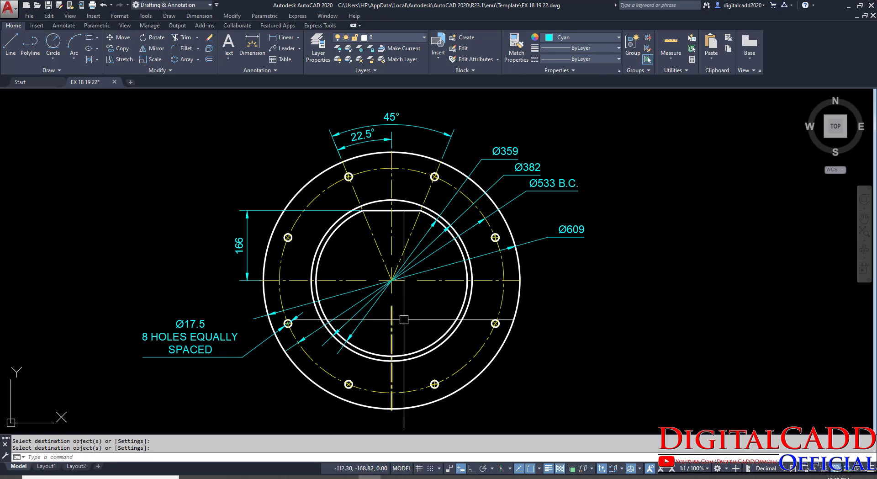
pyautogui.scroll(-4, 370, 252)
pyautogui.moveTo(533, 257); pyautogui.dragTo(373, 255, button='middle')
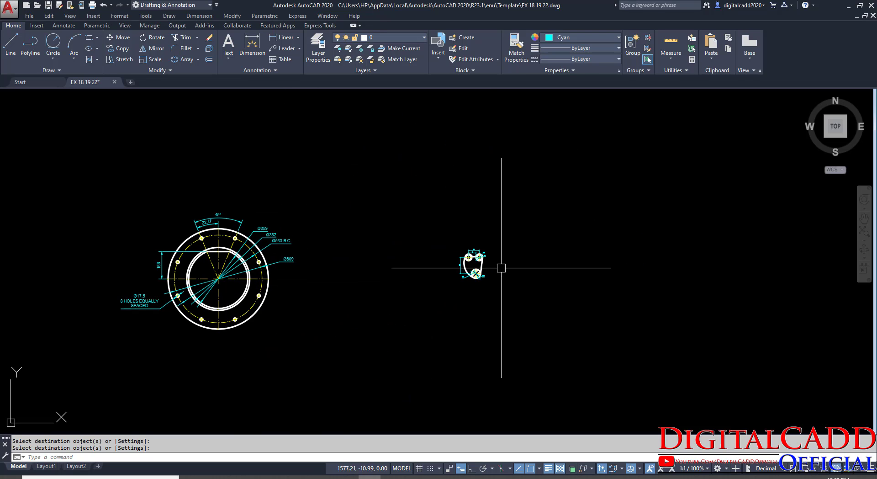
pyautogui.scroll(7, 417, 245)
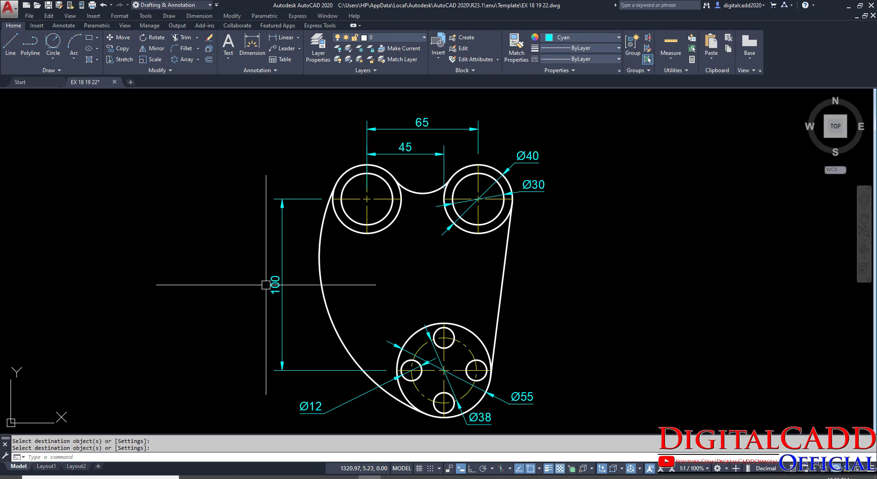
pyautogui.scroll(2, 320, 288)
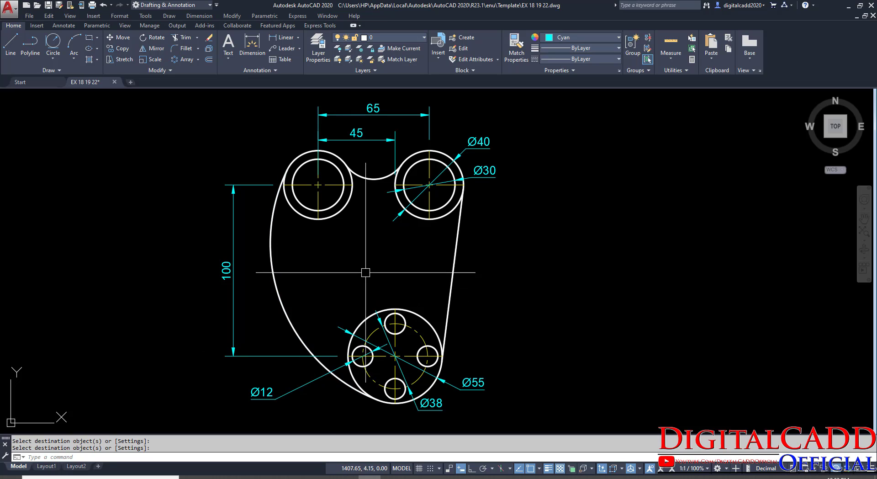
# Compare the size and spacing of the retainer and the smaller Exercise 19 part, checking the annotations on both.
pyautogui.scroll(-5, 365, 273)
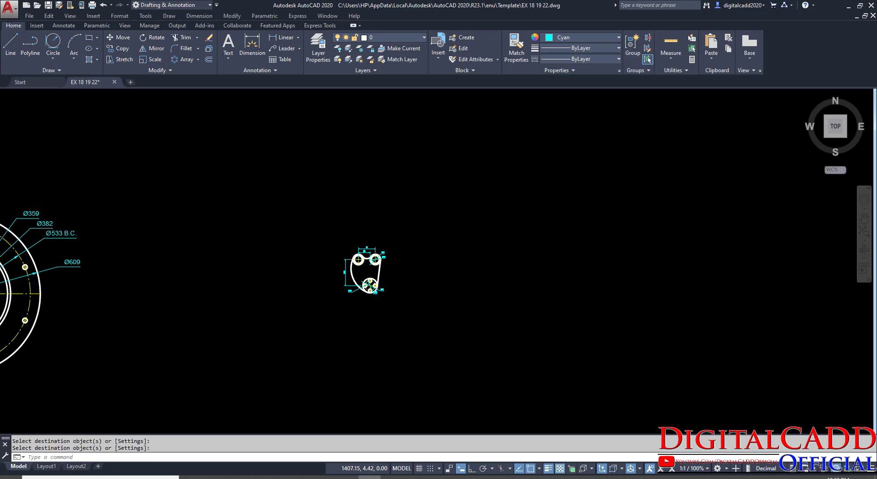
pyautogui.moveTo(42, 306); pyautogui.dragTo(238, 301, button='middle')
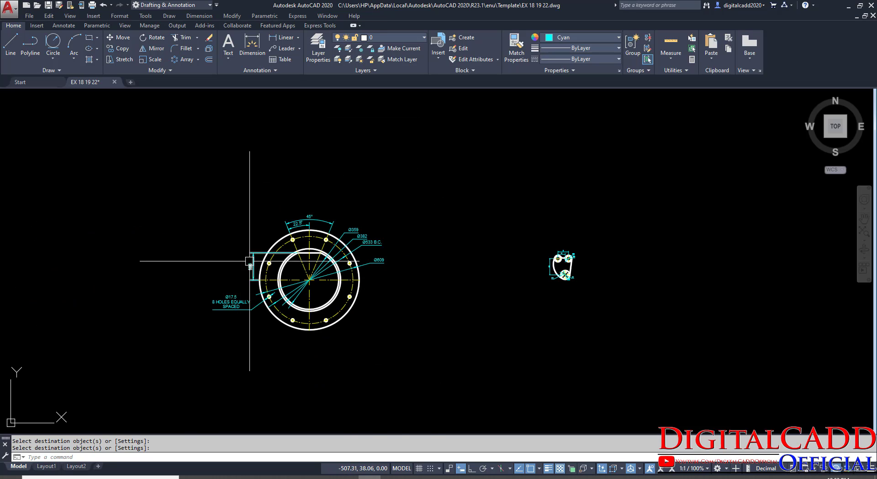
pyautogui.scroll(2, 249, 261)
pyautogui.moveTo(473, 323); pyautogui.dragTo(194, 301, button='middle')
pyautogui.scroll(-2, 248, 288)
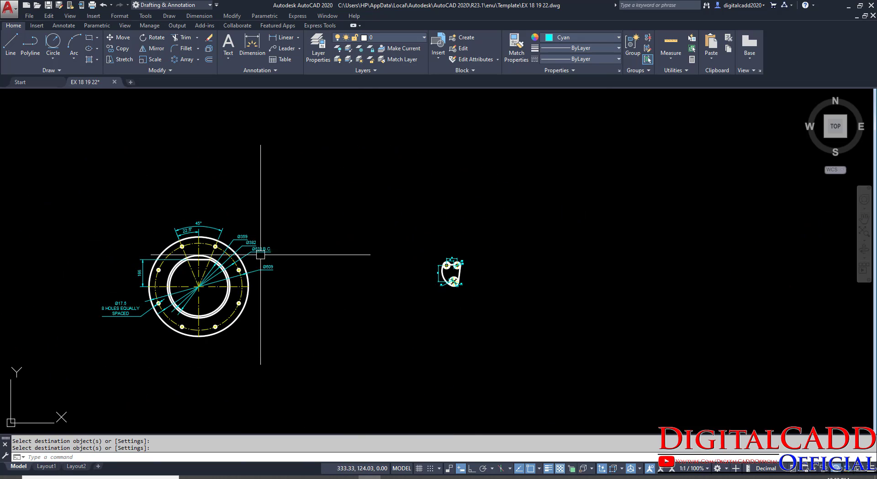
pyautogui.scroll(3, 478, 270)
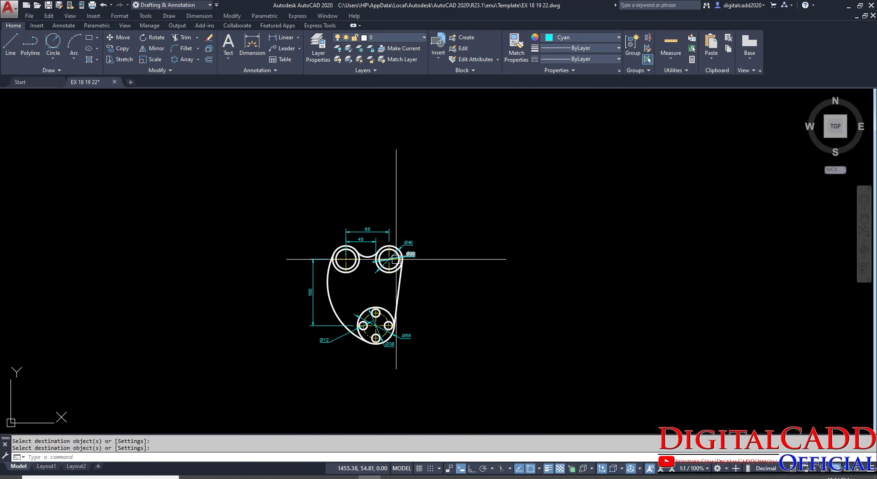
pyautogui.scroll(2, 398, 259)
pyautogui.moveTo(498, 350)
pyautogui.mouseDown(button='middle')
pyautogui.moveTo(494, 265)
pyautogui.moveTo(478, 274)
pyautogui.mouseUp(button='middle')
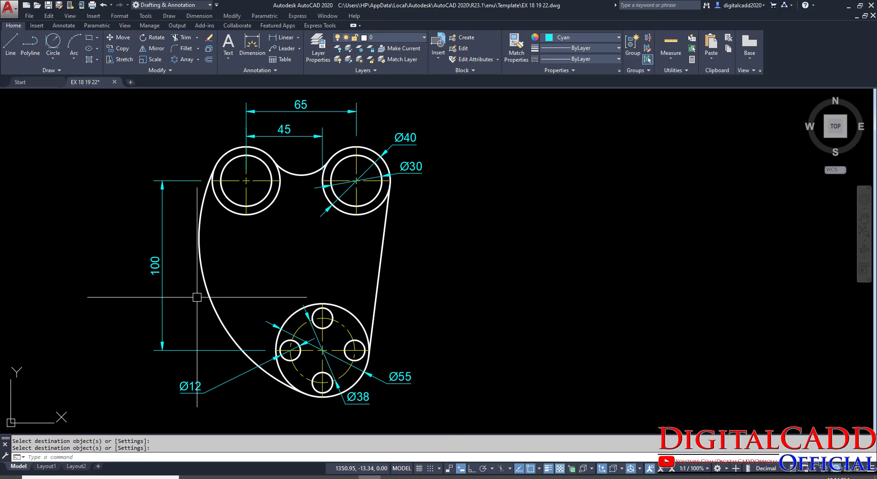
pyautogui.moveTo(553, 315); pyautogui.dragTo(487, 316, button='middle')
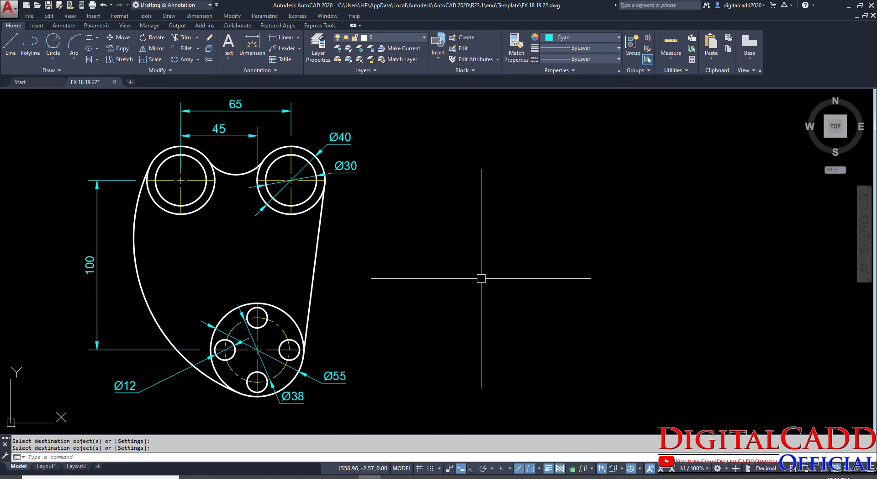
pyautogui.scroll(-5, 482, 277)
pyautogui.moveTo(320, 317); pyautogui.dragTo(599, 300, button='middle')
pyautogui.scroll(-2, 518, 313)
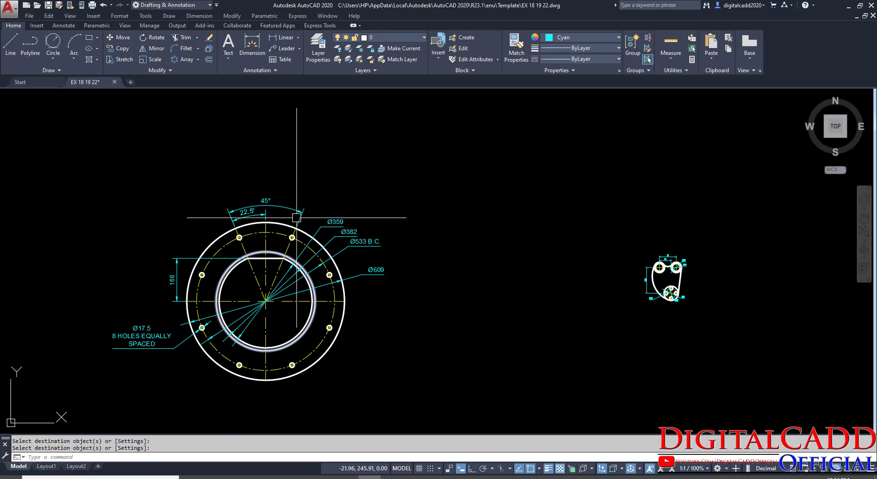
pyautogui.scroll(2, 233, 271)
pyautogui.scroll(-5, 248, 305)
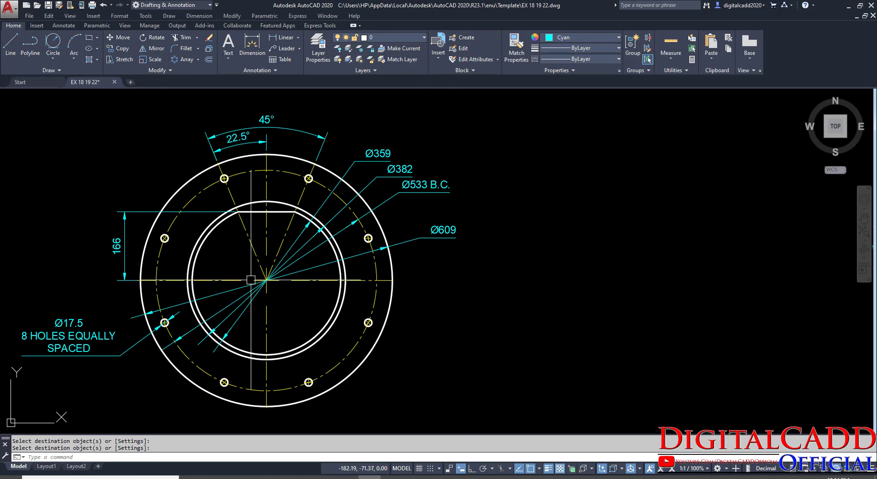
pyautogui.scroll(3, 252, 277)
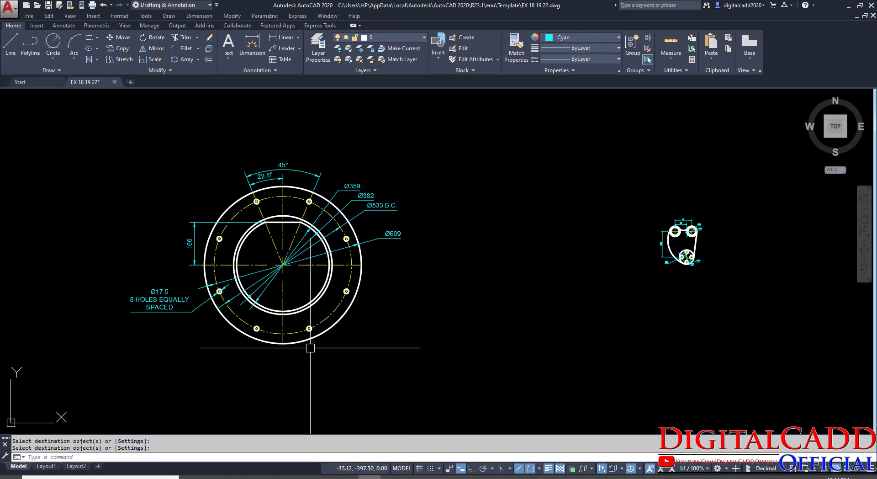
pyautogui.moveTo(310, 348); pyautogui.dragTo(348, 321, button='middle')
# Switch to the assignments PDF and check the retainer and Exercise 19 drawings, ending back in AutoCAD.
pyautogui.hotkey('alt', 'Tab')
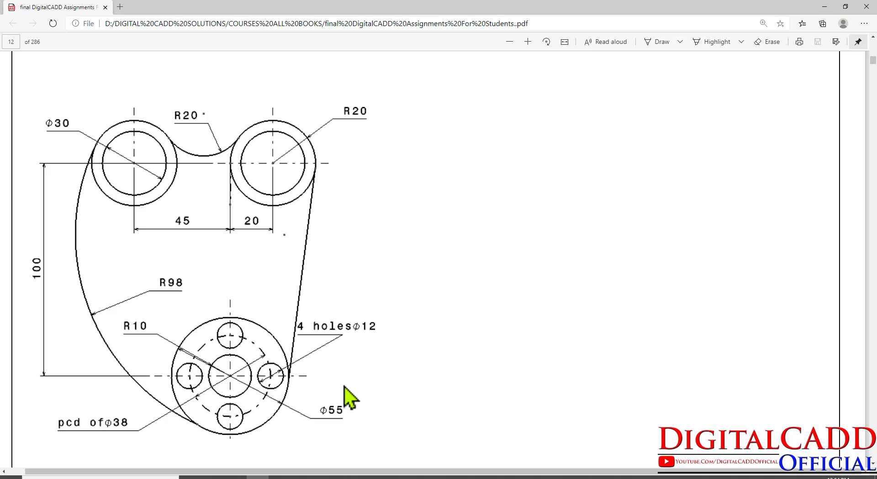
pyautogui.scroll(10, 366, 384)
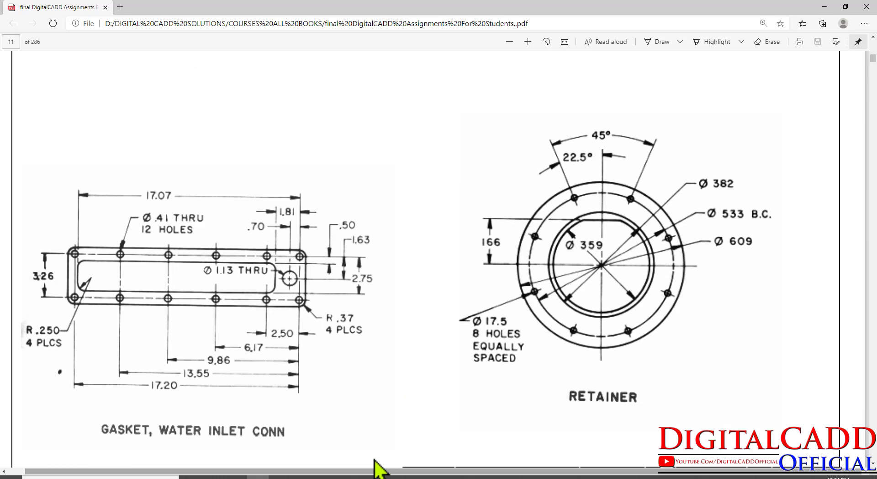
pyautogui.scroll(-15, 504, 255)
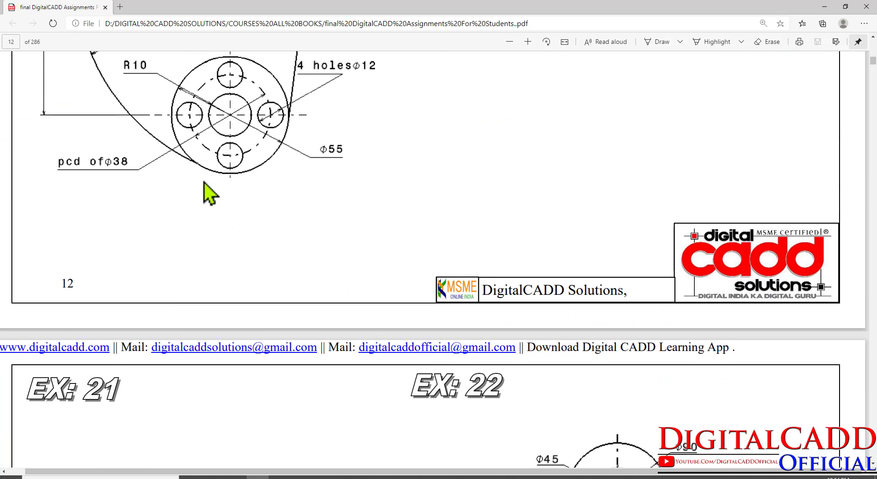
pyautogui.scroll(7, 241, 248)
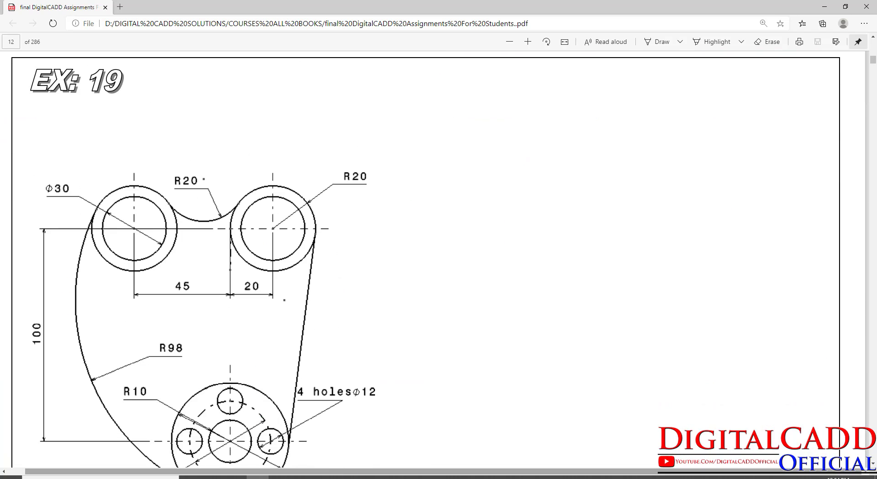
pyautogui.hotkey('alt', 'Tab')
# Move the whole Exercise 19 part with its dimensions horizontally closer to the retainer with Ortho on, and save the drawing.
pyautogui.click(777, 181)
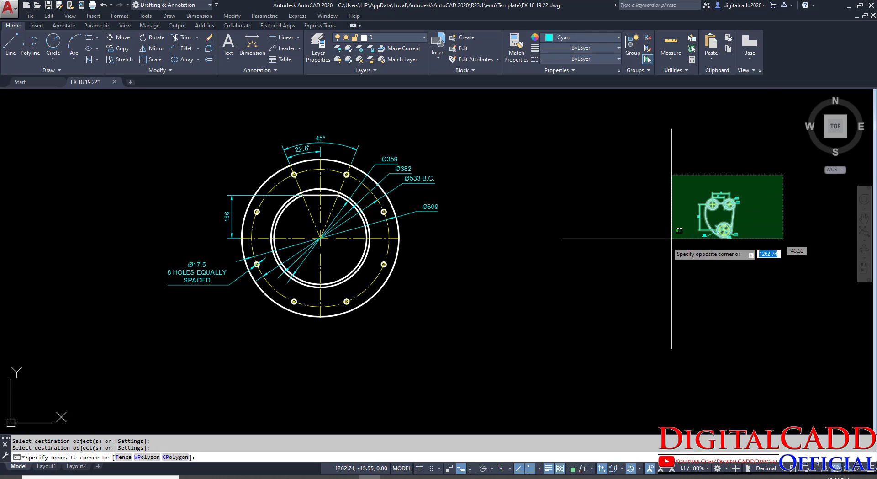
pyautogui.click(670, 250)
pyautogui.write('m')
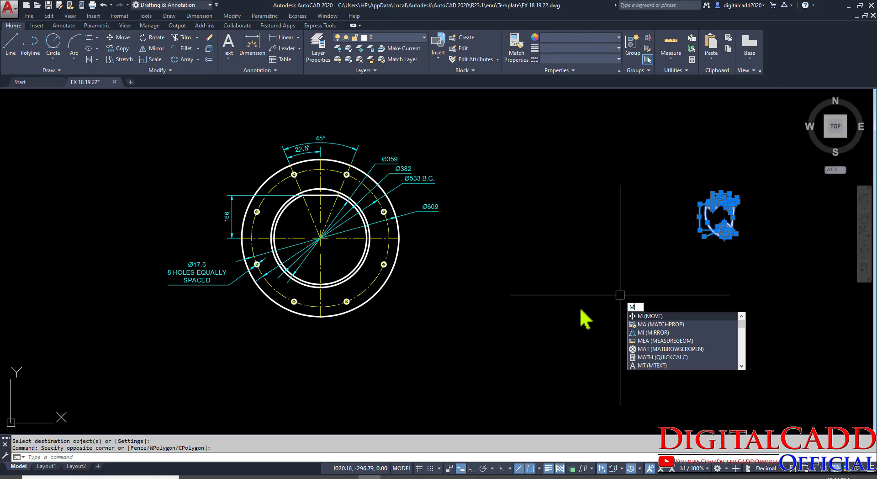
pyautogui.press('Return')
pyautogui.click(809, 316)
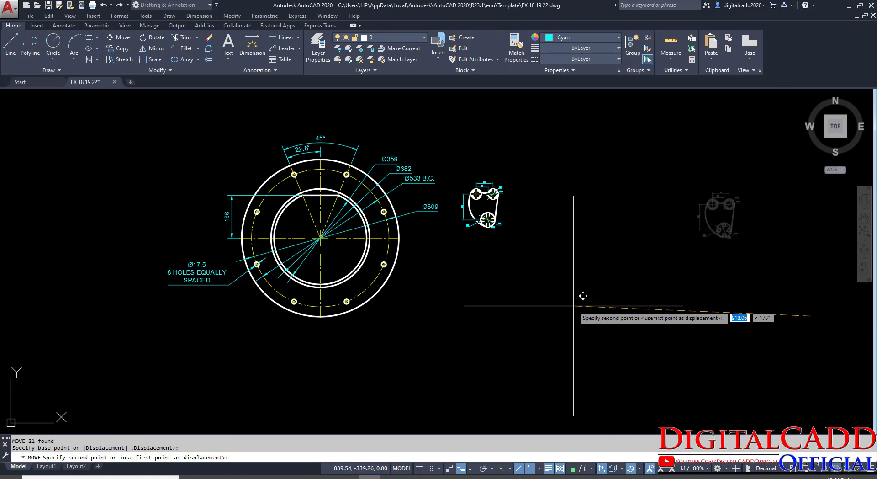
pyautogui.click(471, 469)
pyautogui.click(600, 292)
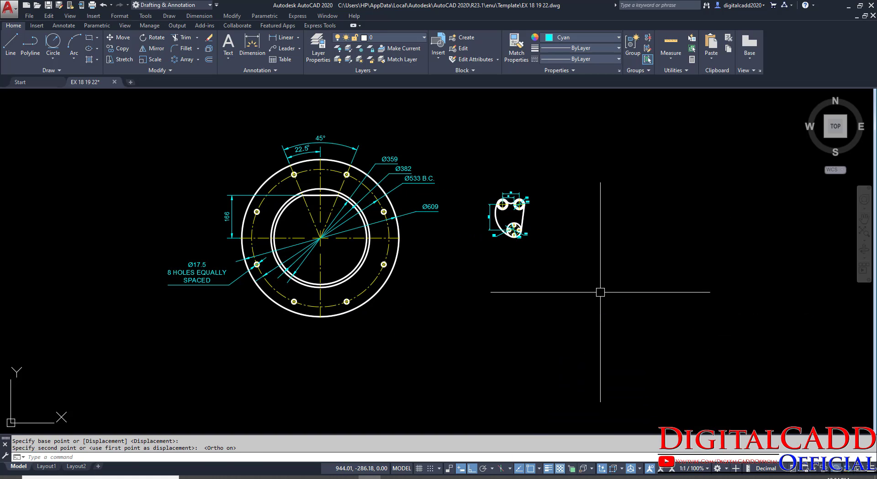
pyautogui.hotkey('ctrl', 's')
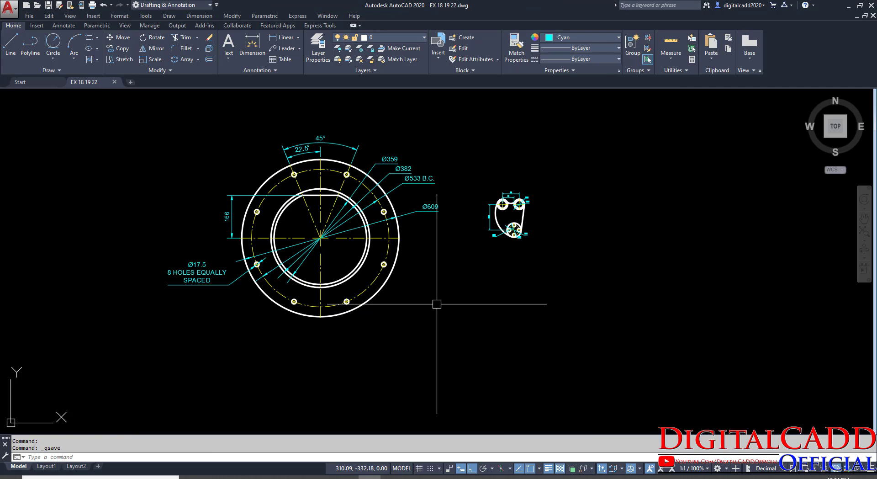
# Look over both parts, switch to the assignments PDF and examine the Exercise 22 hook drawing and its dimensions.
pyautogui.scroll(2, 319, 164)
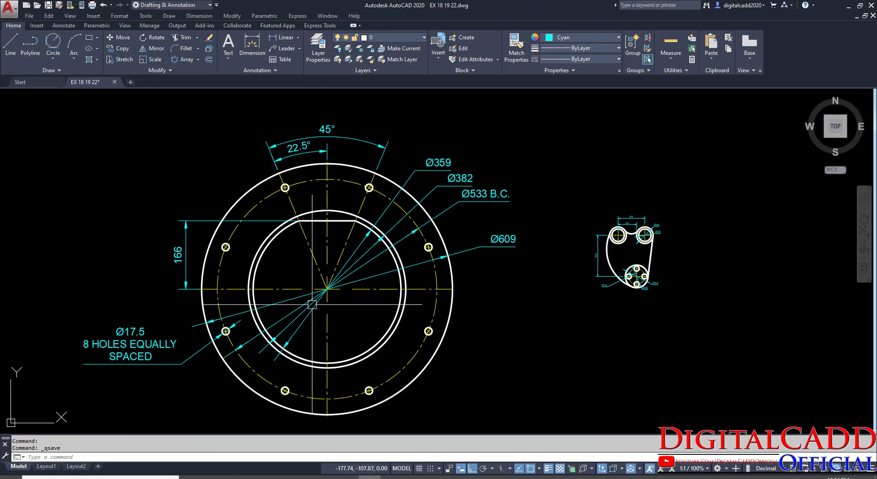
pyautogui.moveTo(384, 313); pyautogui.dragTo(349, 303, button='middle')
pyautogui.moveTo(553, 356)
pyautogui.mouseDown(button='middle')
pyautogui.moveTo(525, 357)
pyautogui.moveTo(554, 357)
pyautogui.mouseUp(button='middle')
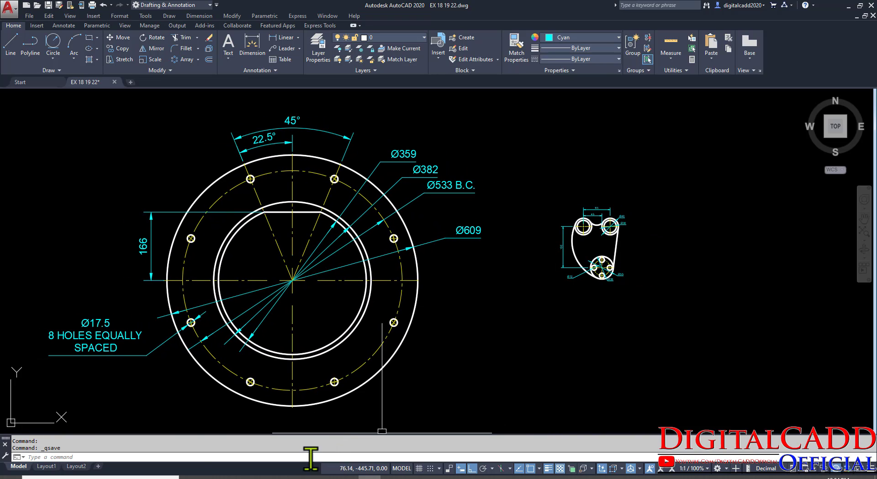
pyautogui.hotkey('alt', 'Tab')
pyautogui.scroll(-10, 487, 315)
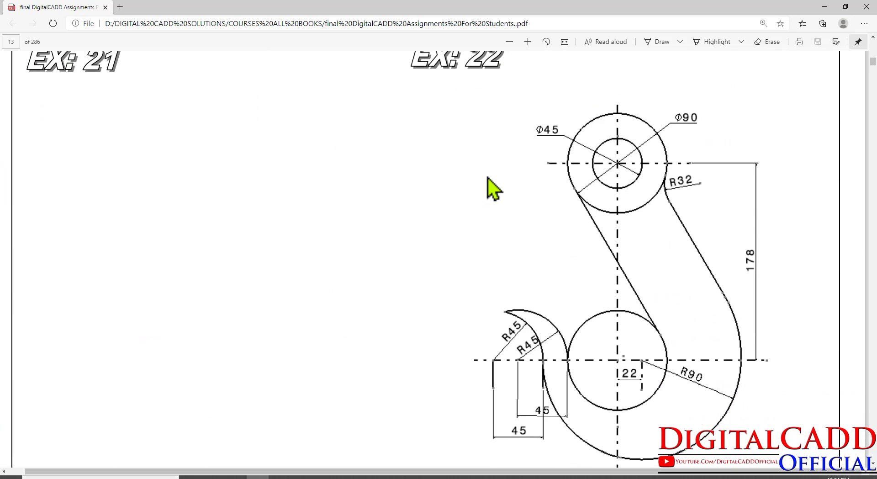
pyautogui.scroll(-5, 488, 180)
pyautogui.scroll(10, 495, 229)
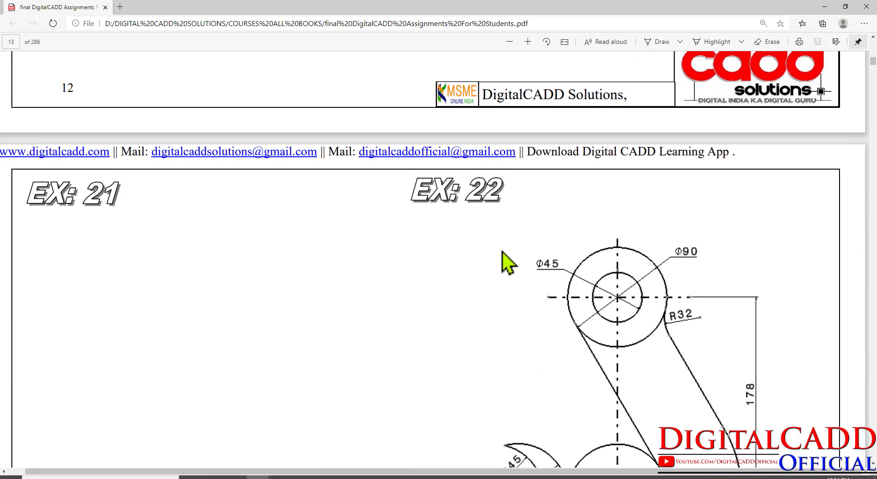
pyautogui.scroll(-3, 505, 261)
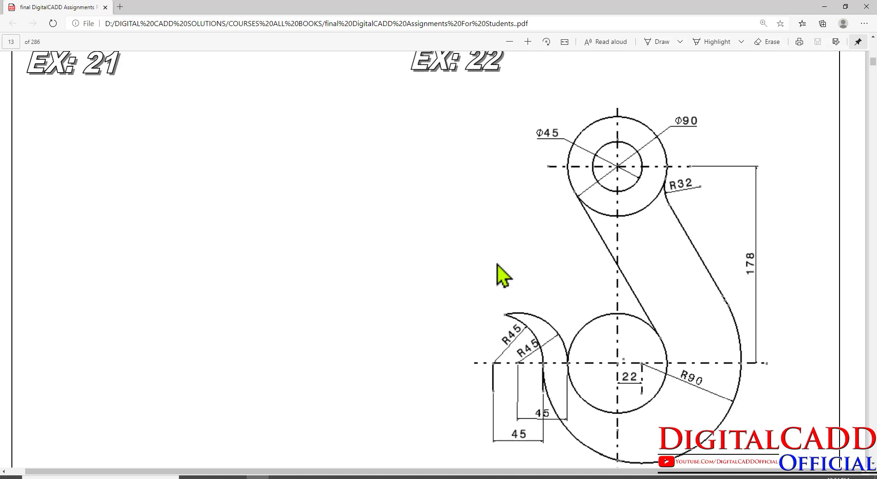